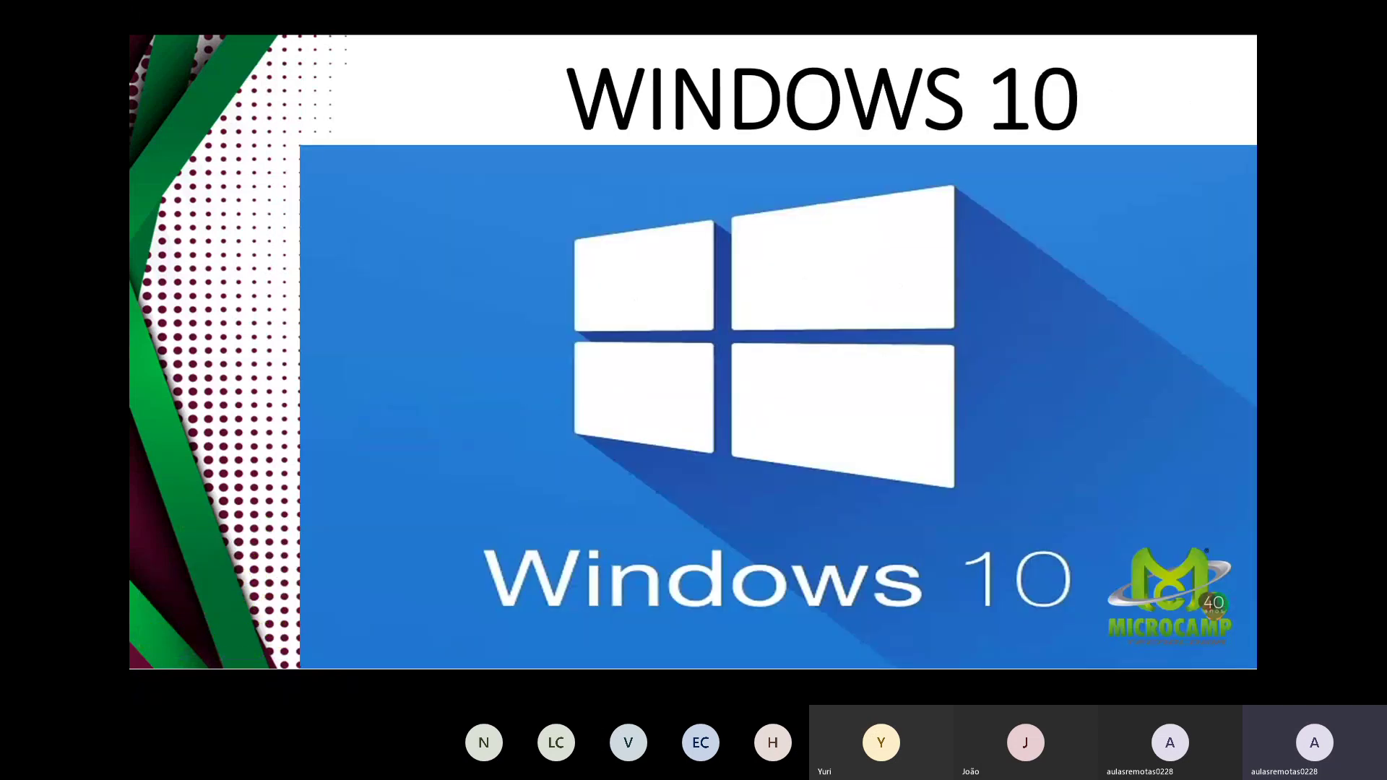
Step: Bring up the Windows task switcher with Alt+Tab over the WINDOWS 10 slide
key(alt+Tab)
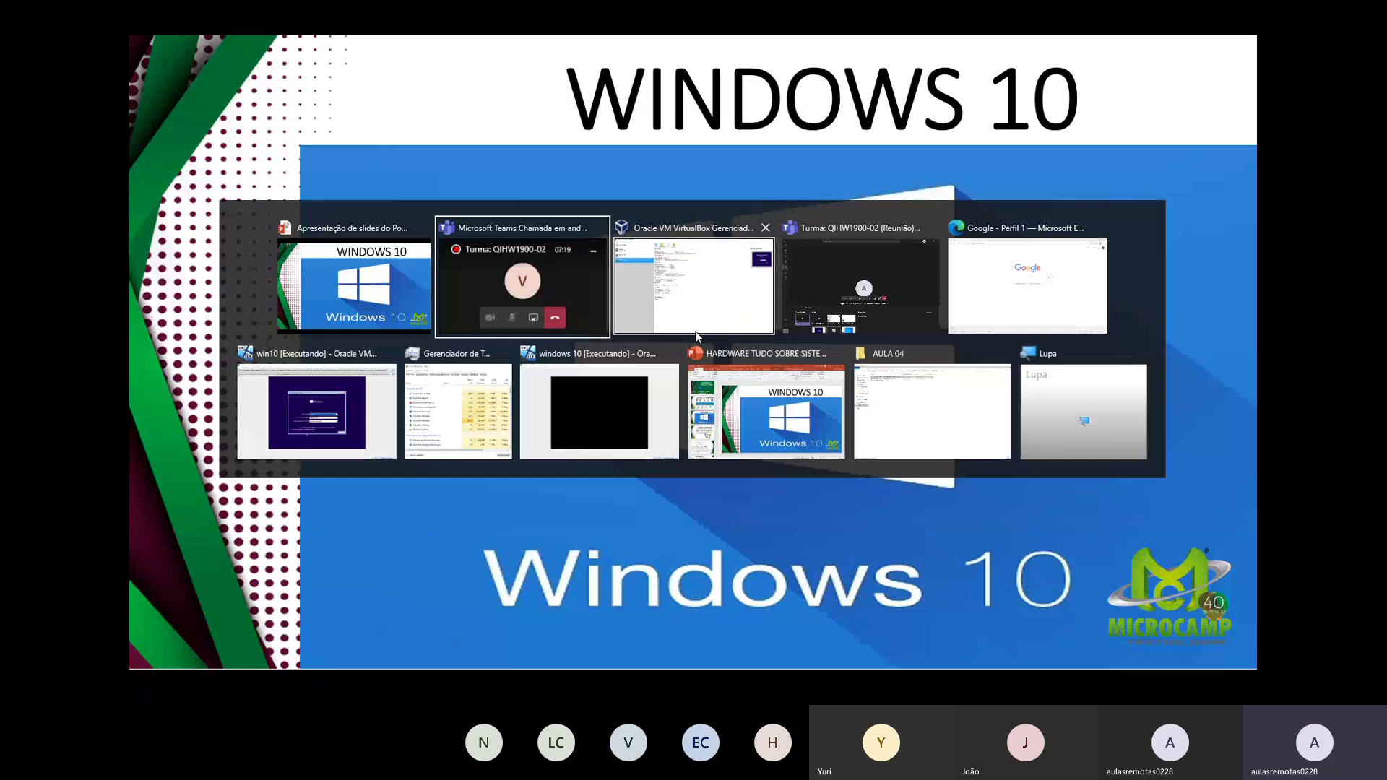
Step: Switch to Edge and search Google for 'windows 10 download'
click(1029, 301)
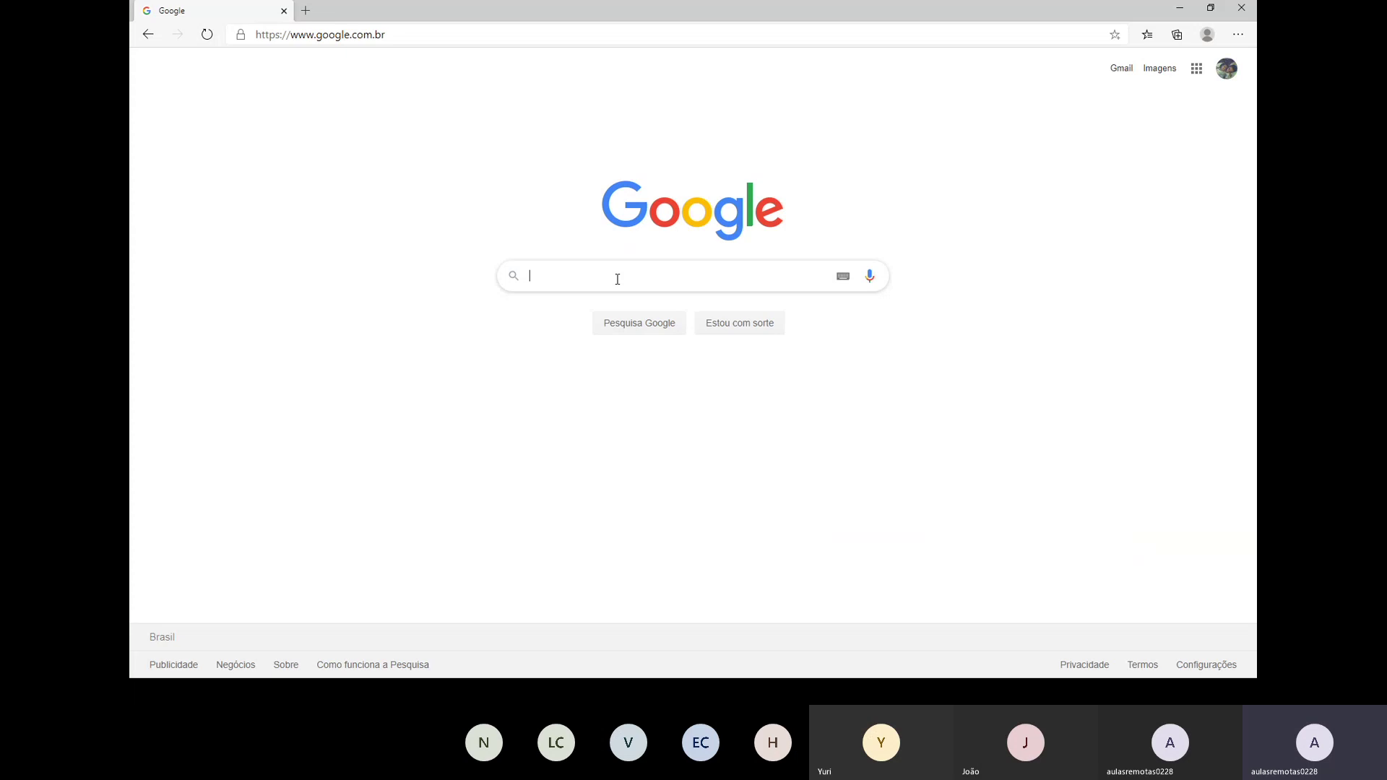
text(windows 10)
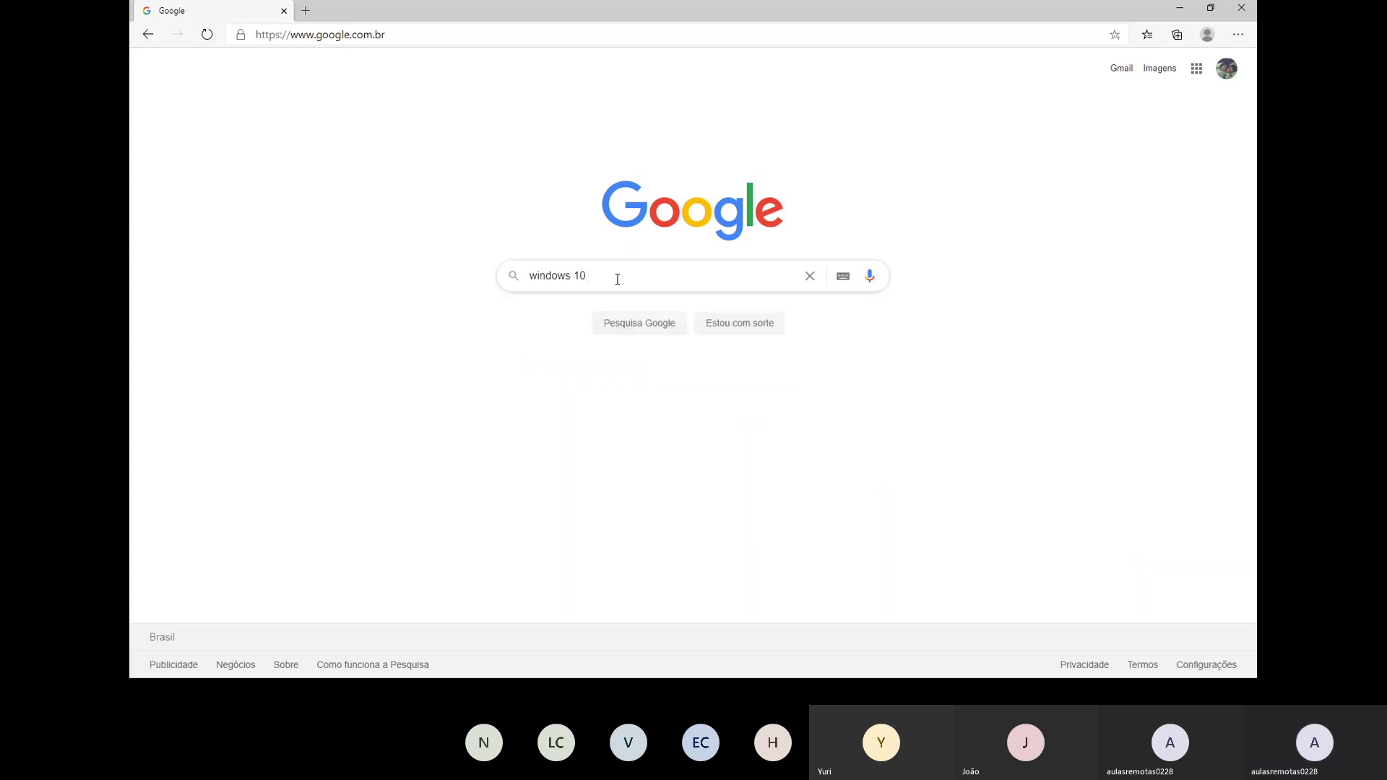
text( download)
key(Return)
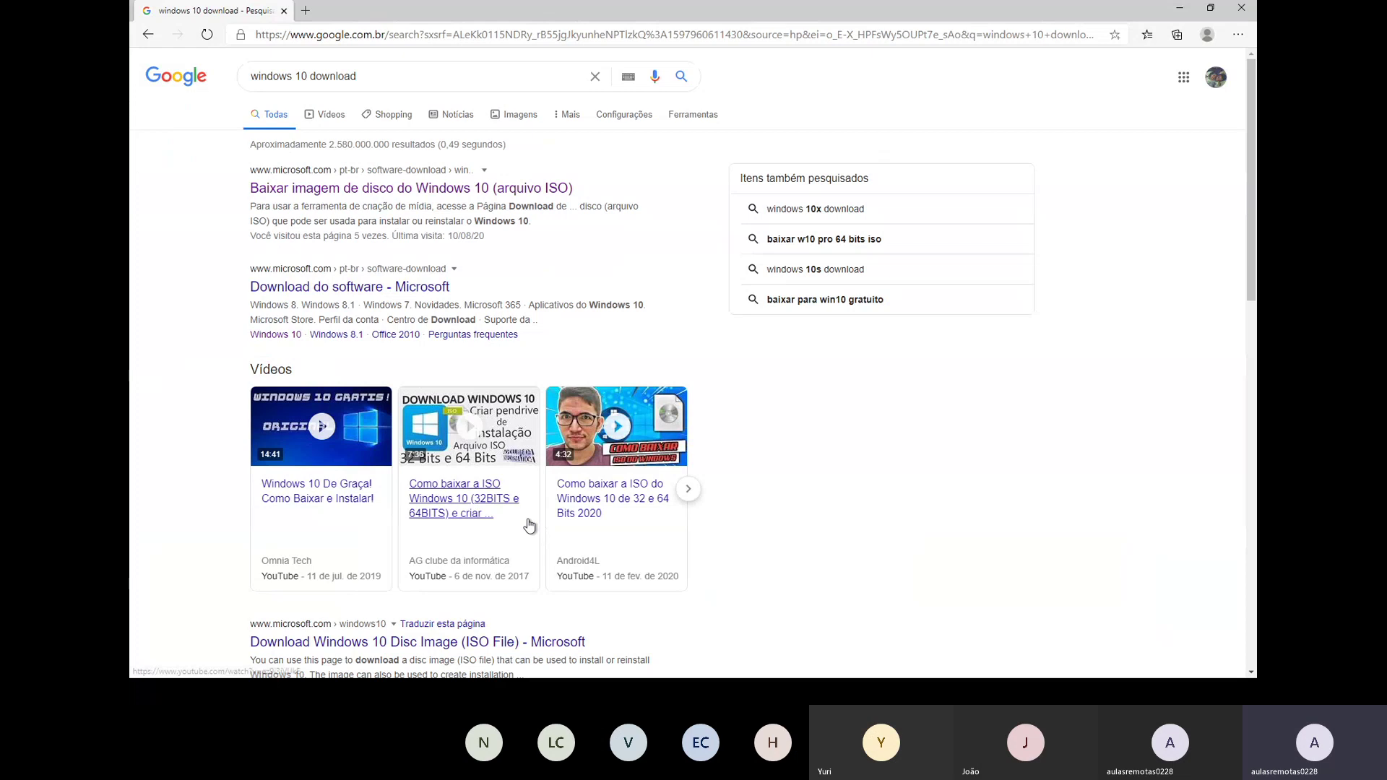
Step: Open the microsoft.com 'Baixar o Windows 10' page from the search results
click(407, 193)
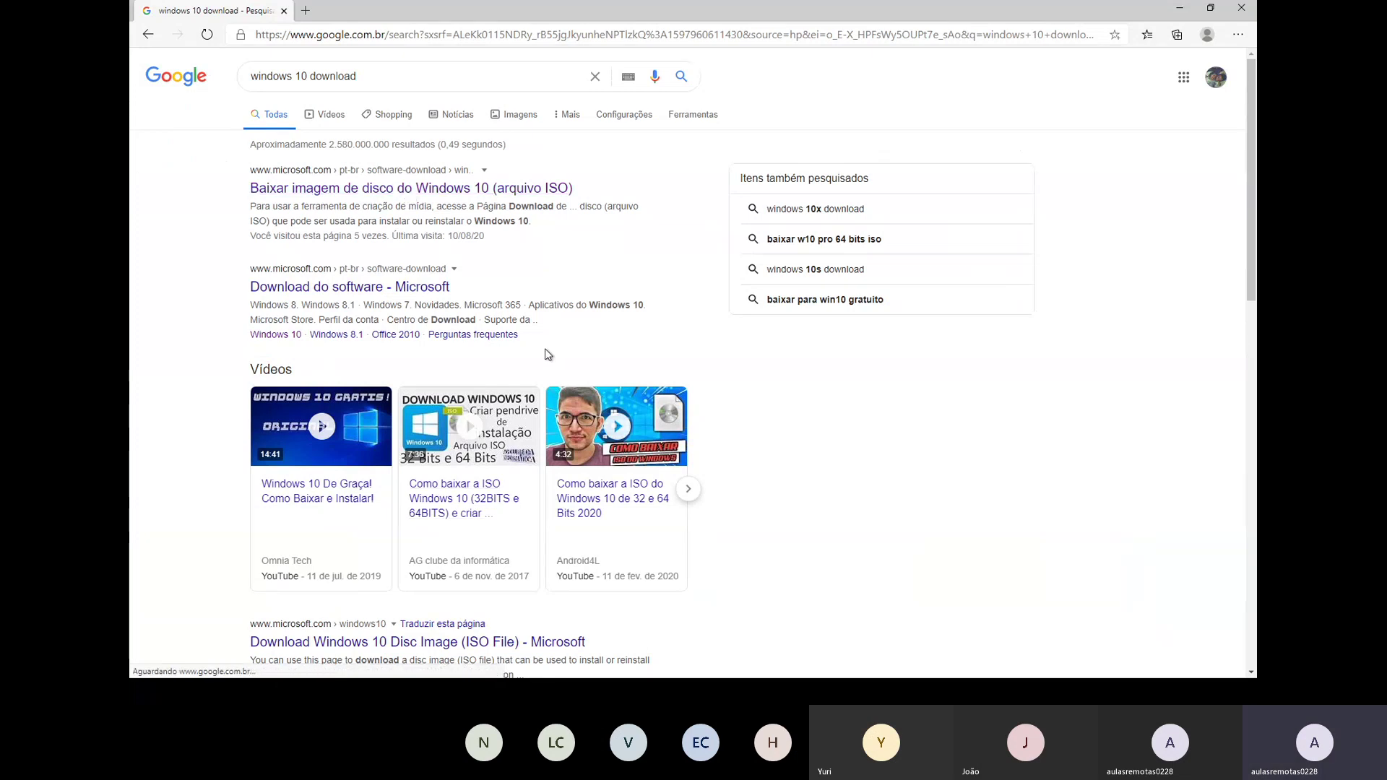
click(310, 190)
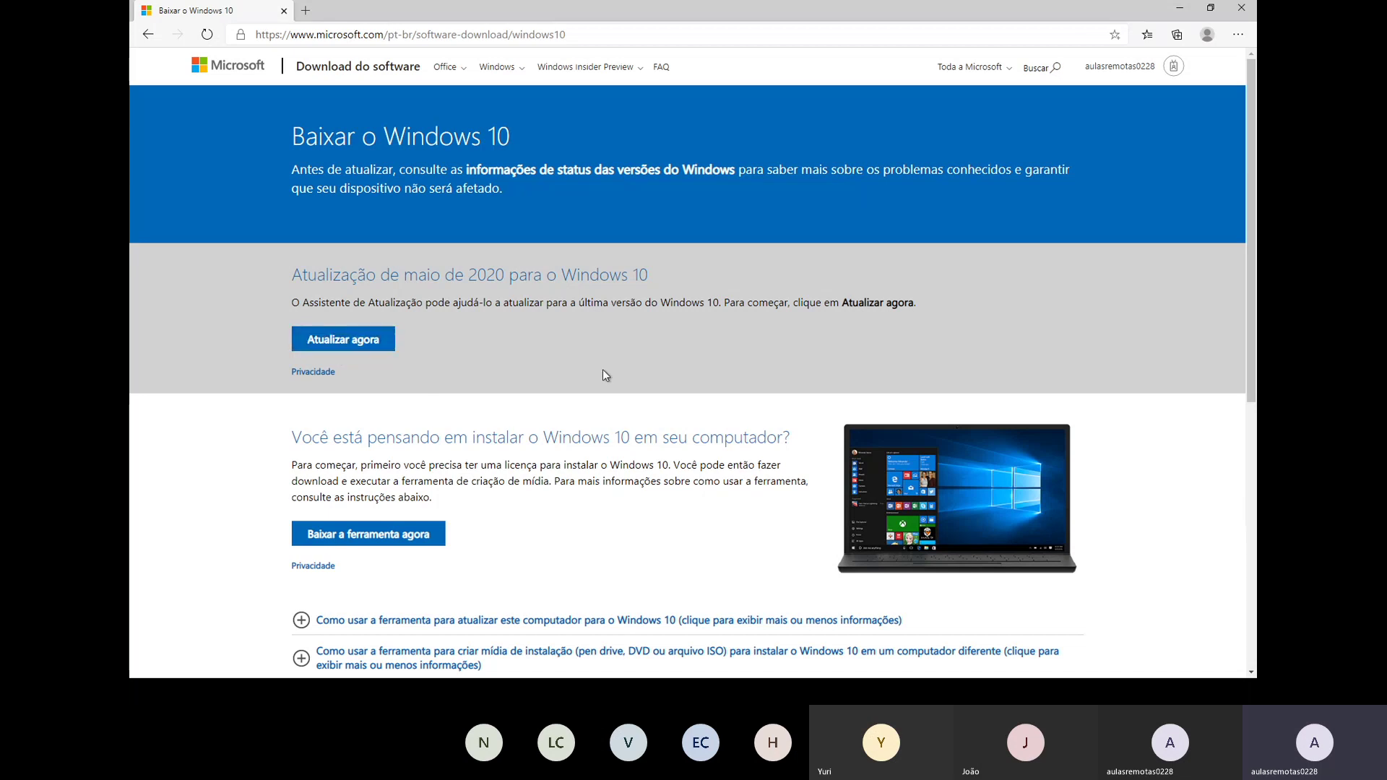
Step: Download MediaCreationTool2004.exe with the 'Baixar a ferramenta agora' button
scroll(599, 378, down, 1)
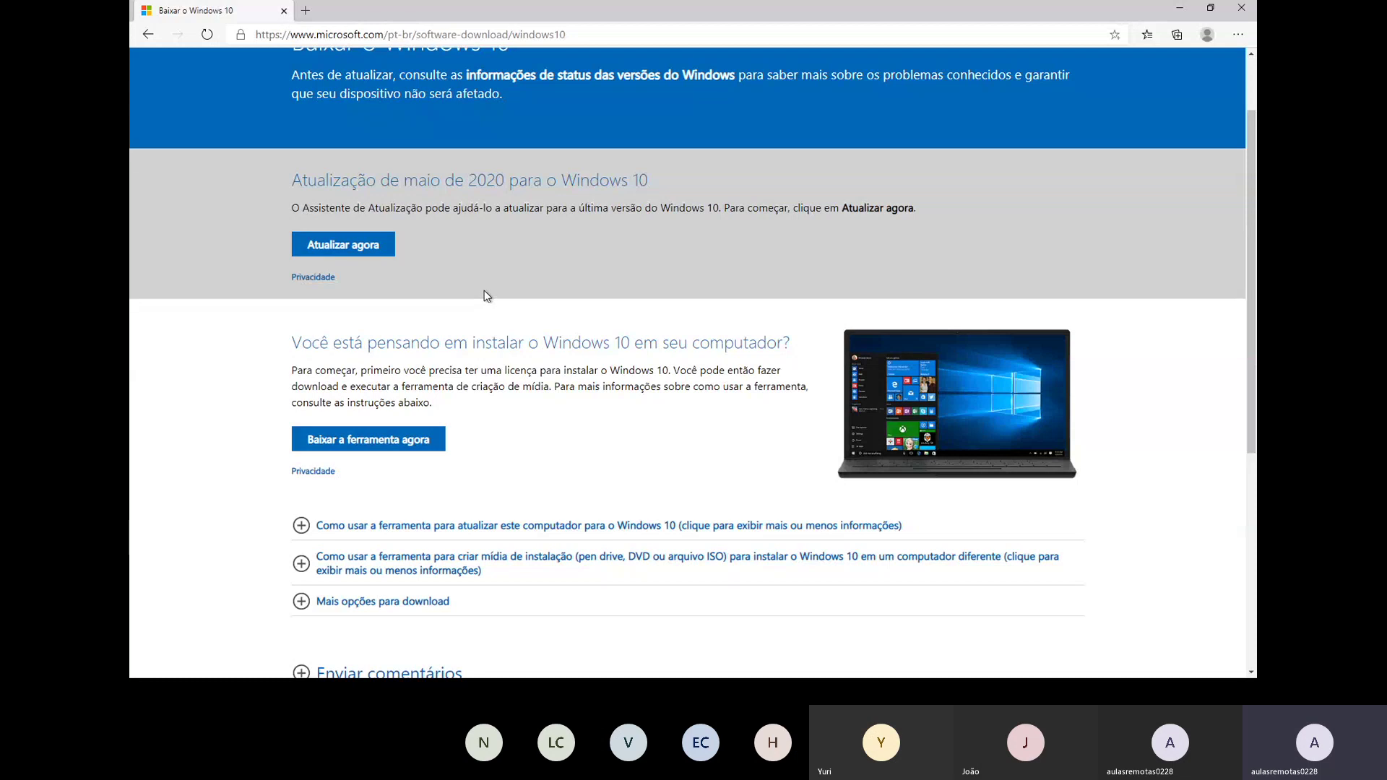
click(360, 431)
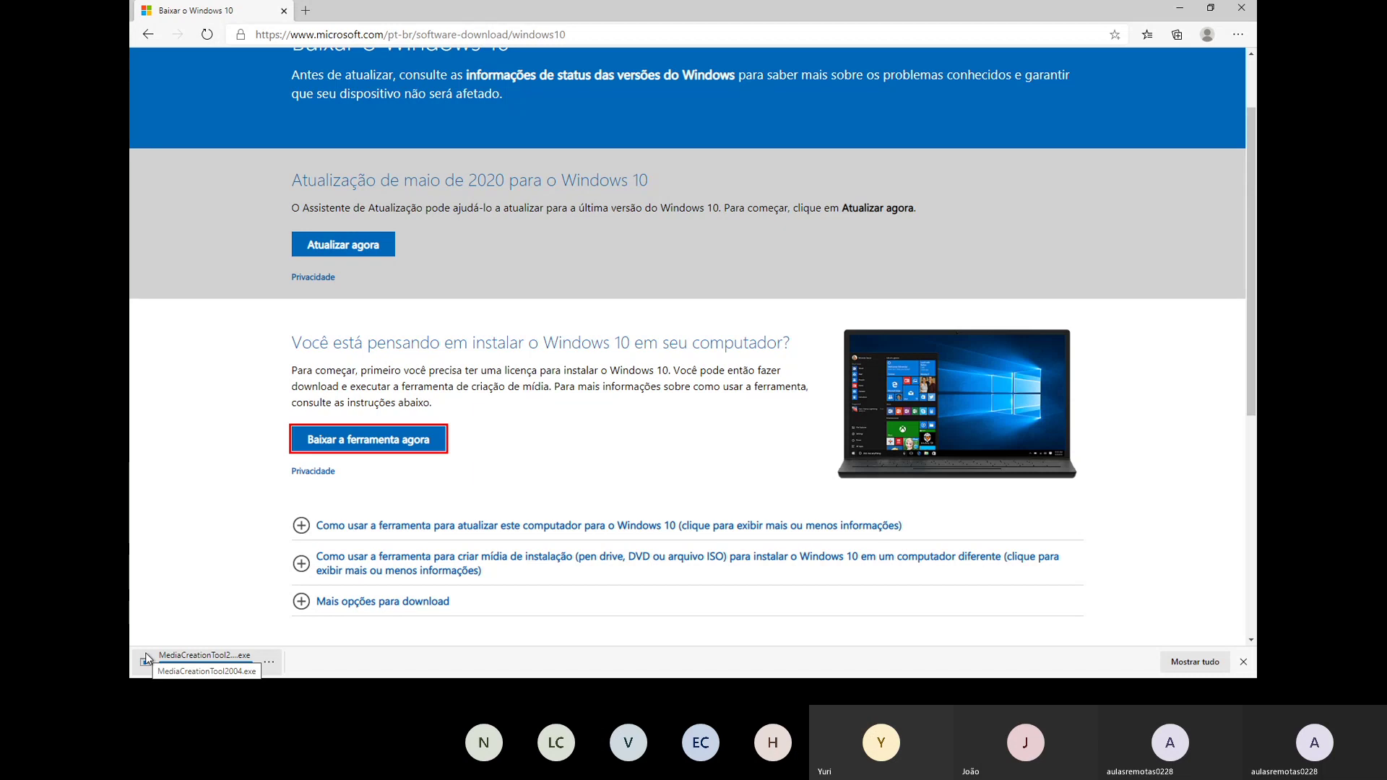
Step: Run the downloaded MediaCreationTool2004.exe from the Edge download bar
click(206, 660)
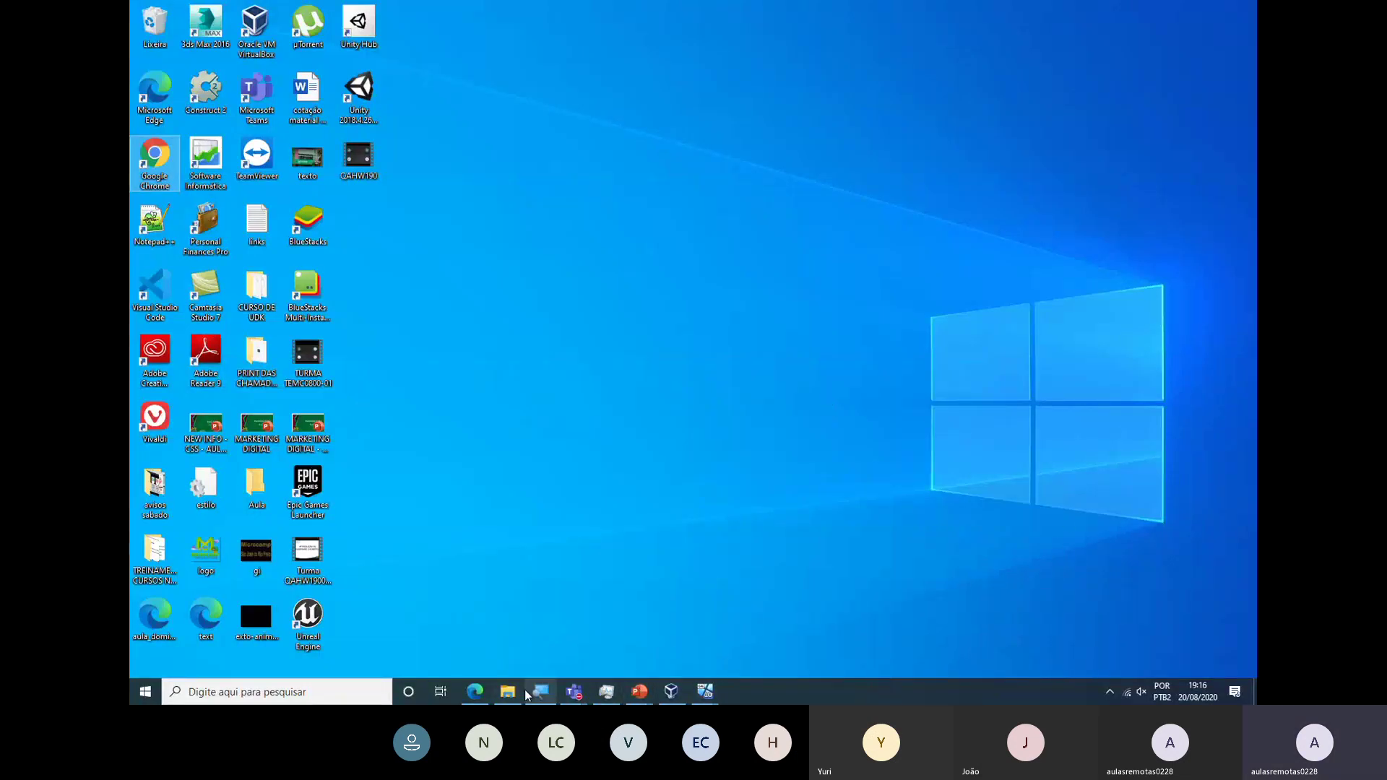
Step: Restore the Edge window from the taskbar
click(479, 694)
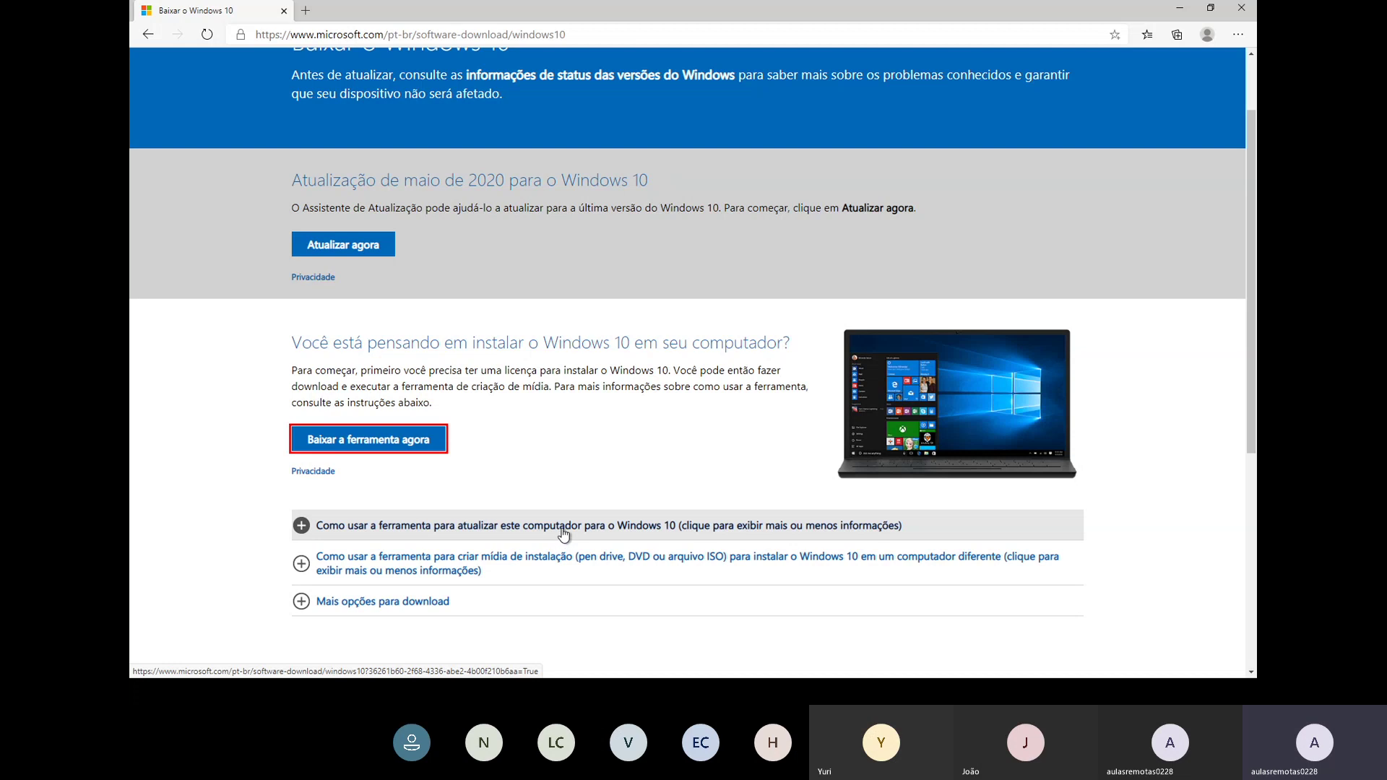
Step: Minimize Edge to reveal the Windows 10 setup licence terms page
scroll(560, 539, down, 5)
scroll(669, 557, up, 7)
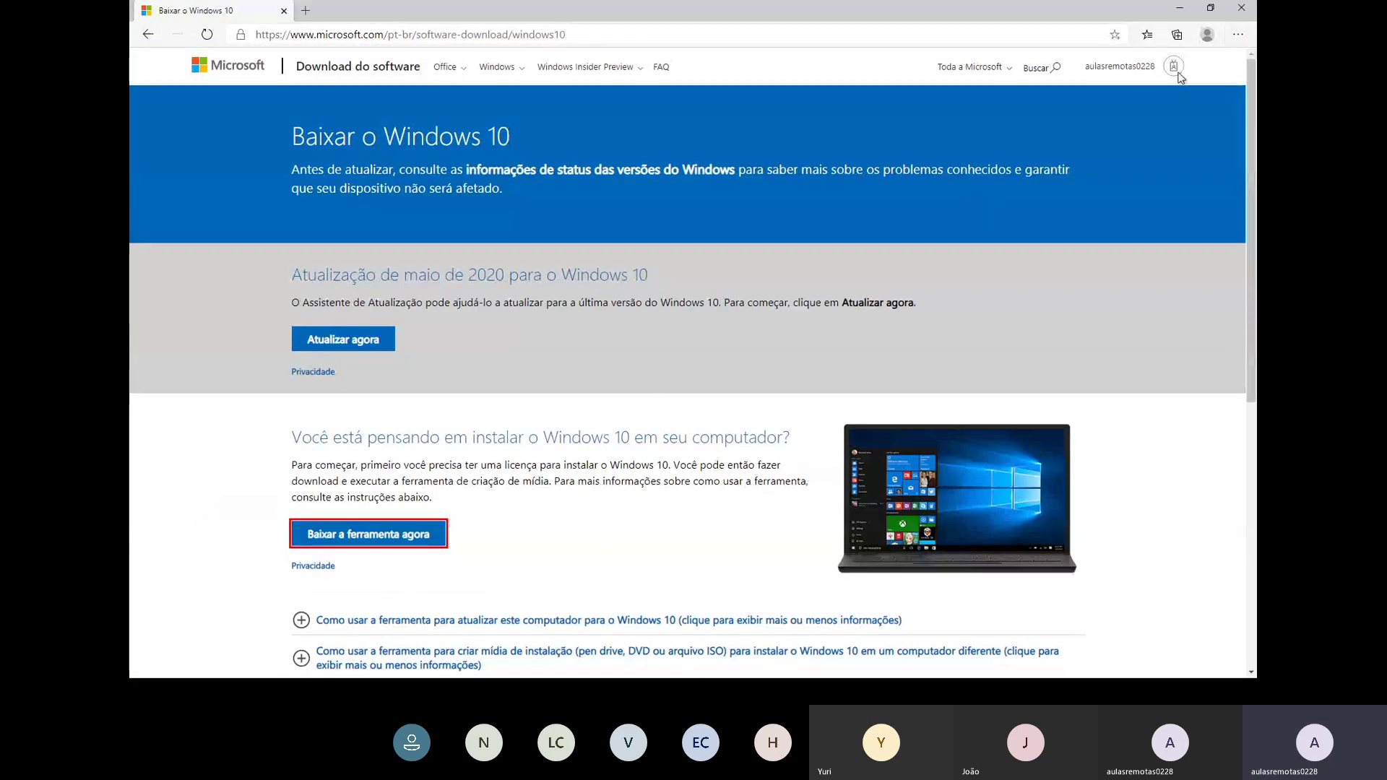
click(1181, 10)
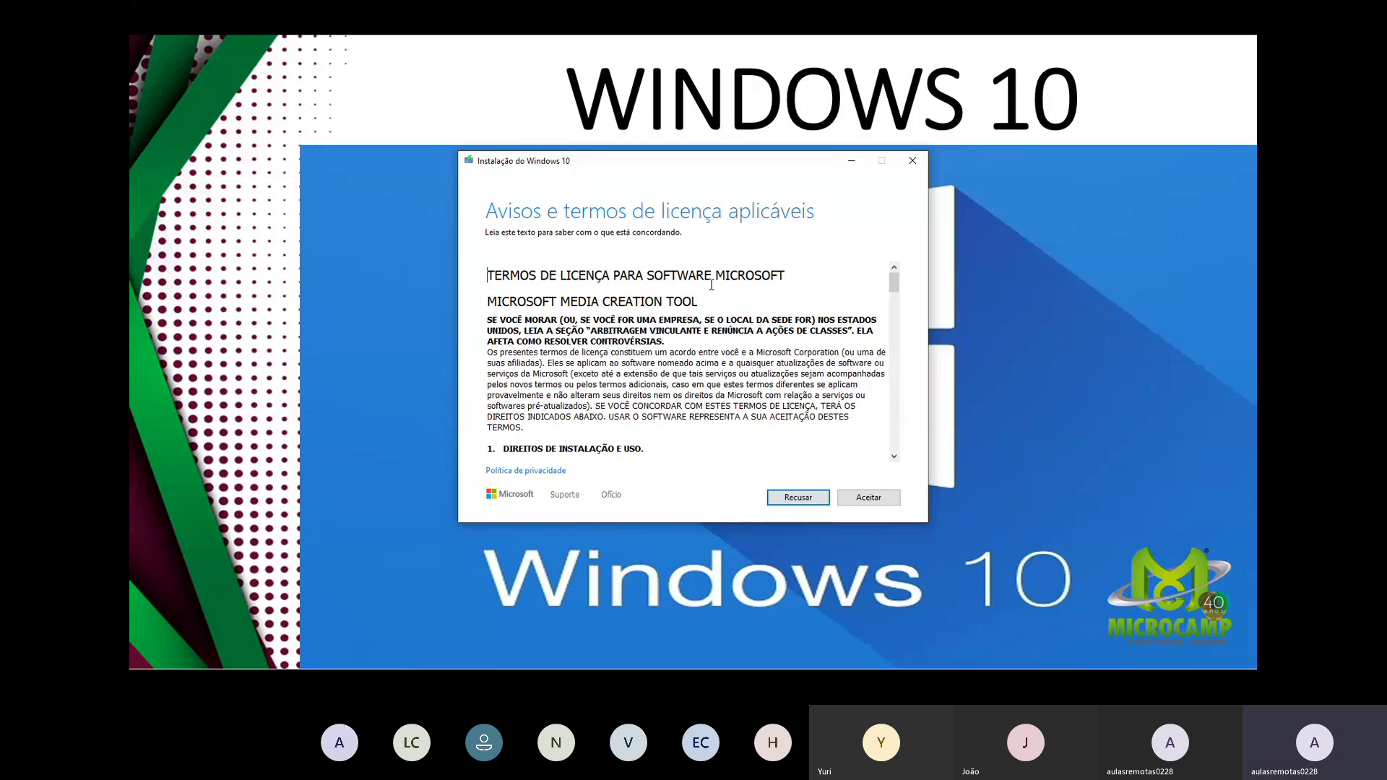
Step: Accept the Windows 10 setup licence terms with Aceitar
click(870, 501)
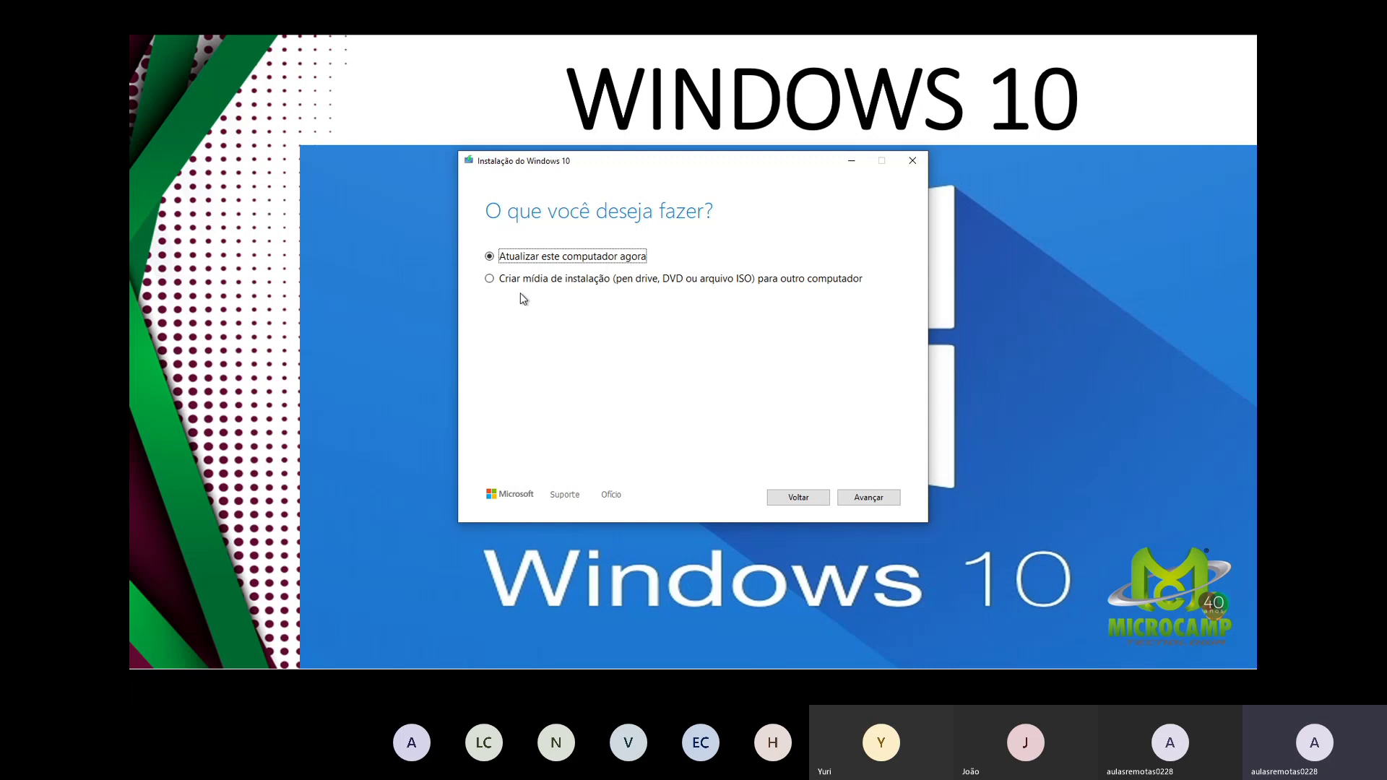
Step: Choose 'Criar mídia de instalação' for another computer and advance
click(490, 279)
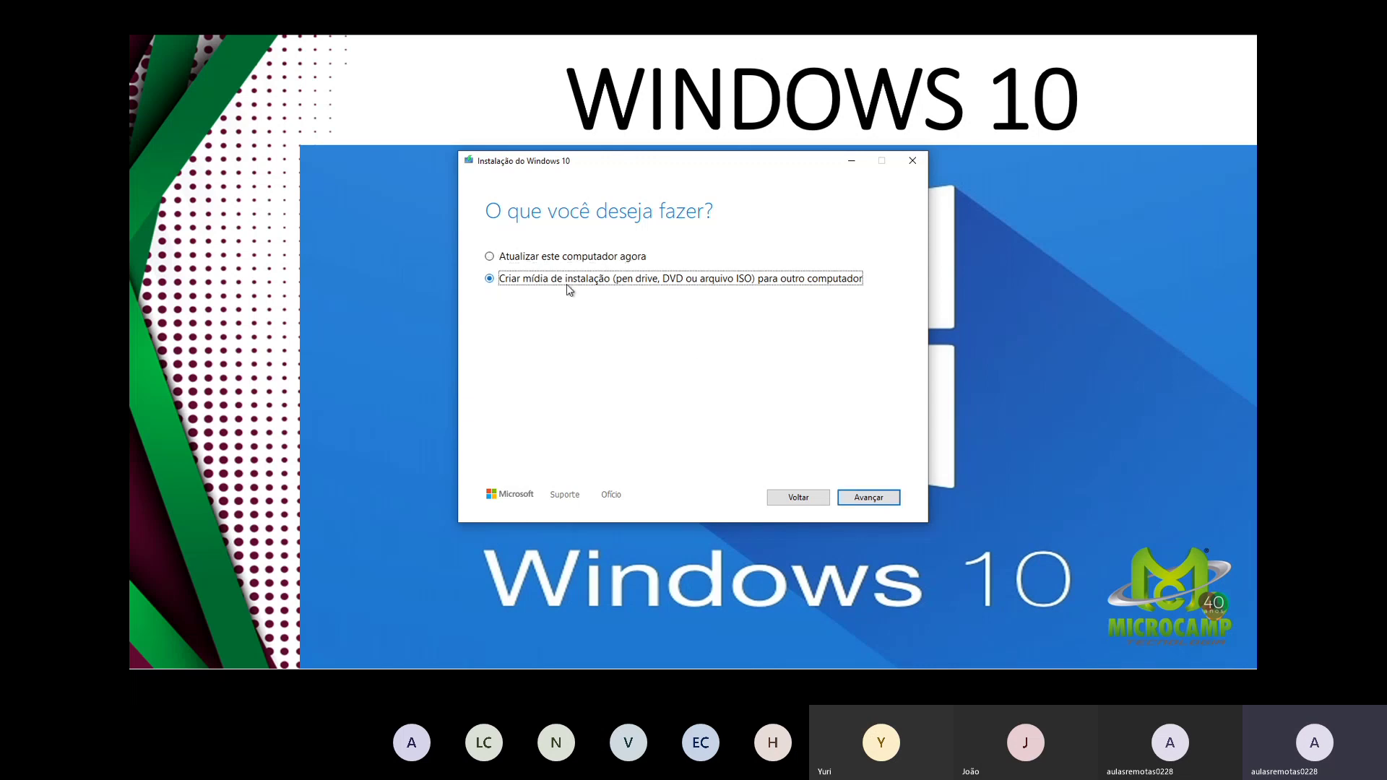
click(859, 501)
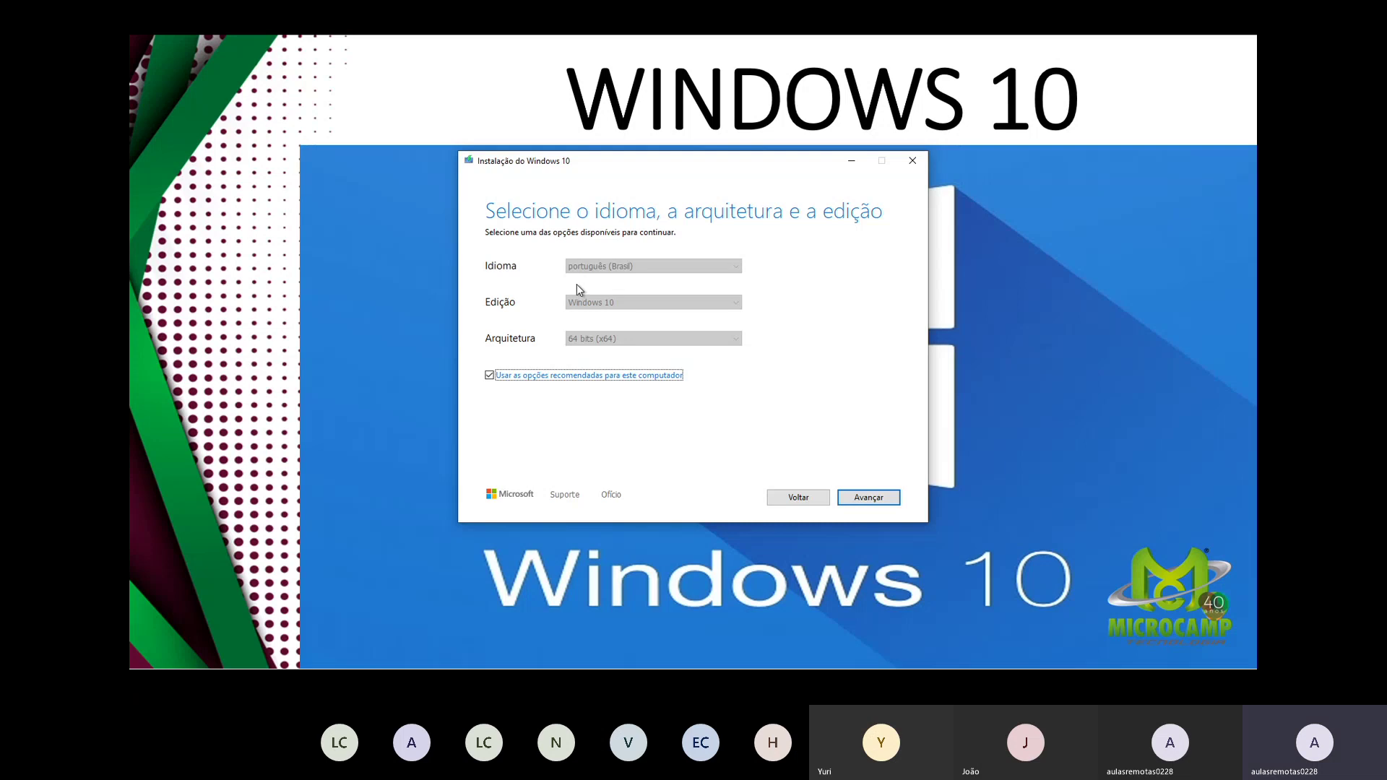
Step: Review the Arquitetura, Edição and Idioma lists, then keep português (Brasil), Windows 10, 64 bits
click(490, 376)
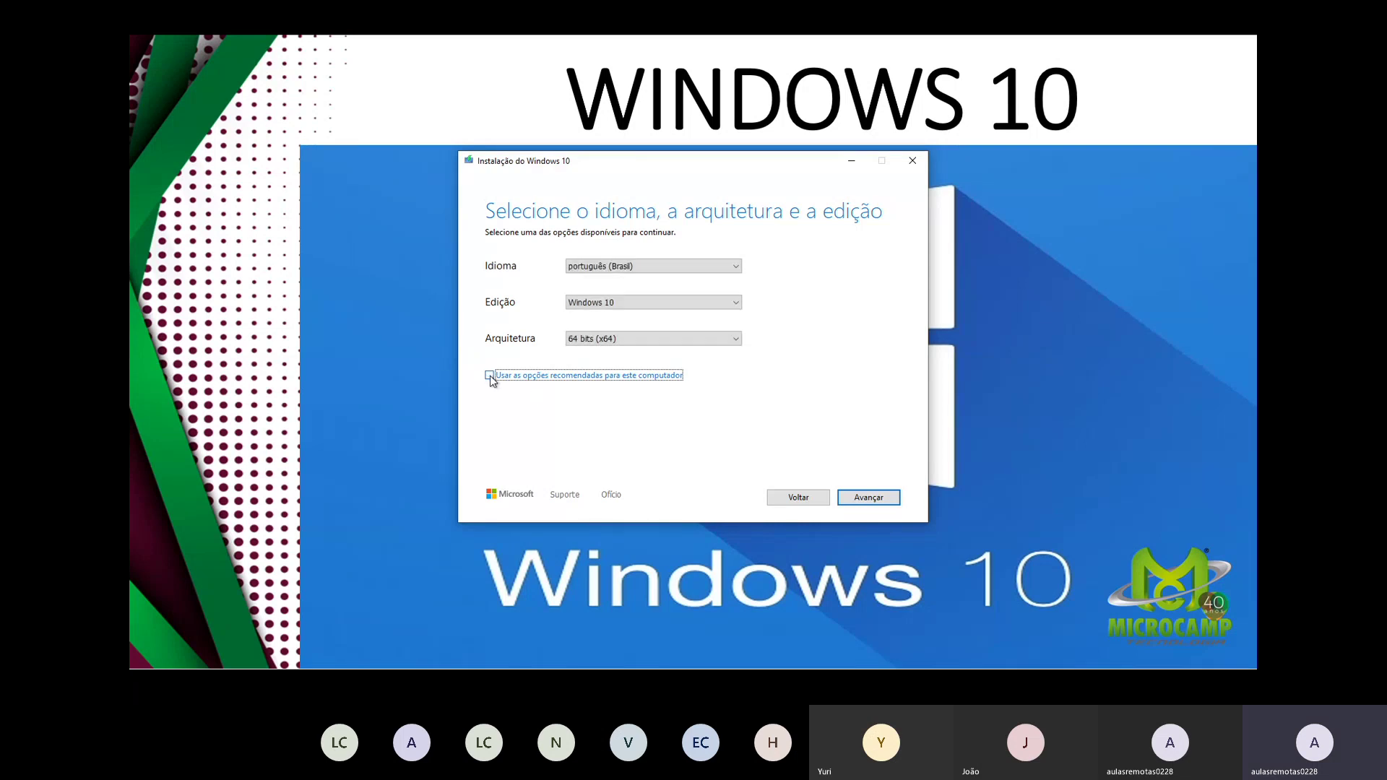
click(716, 345)
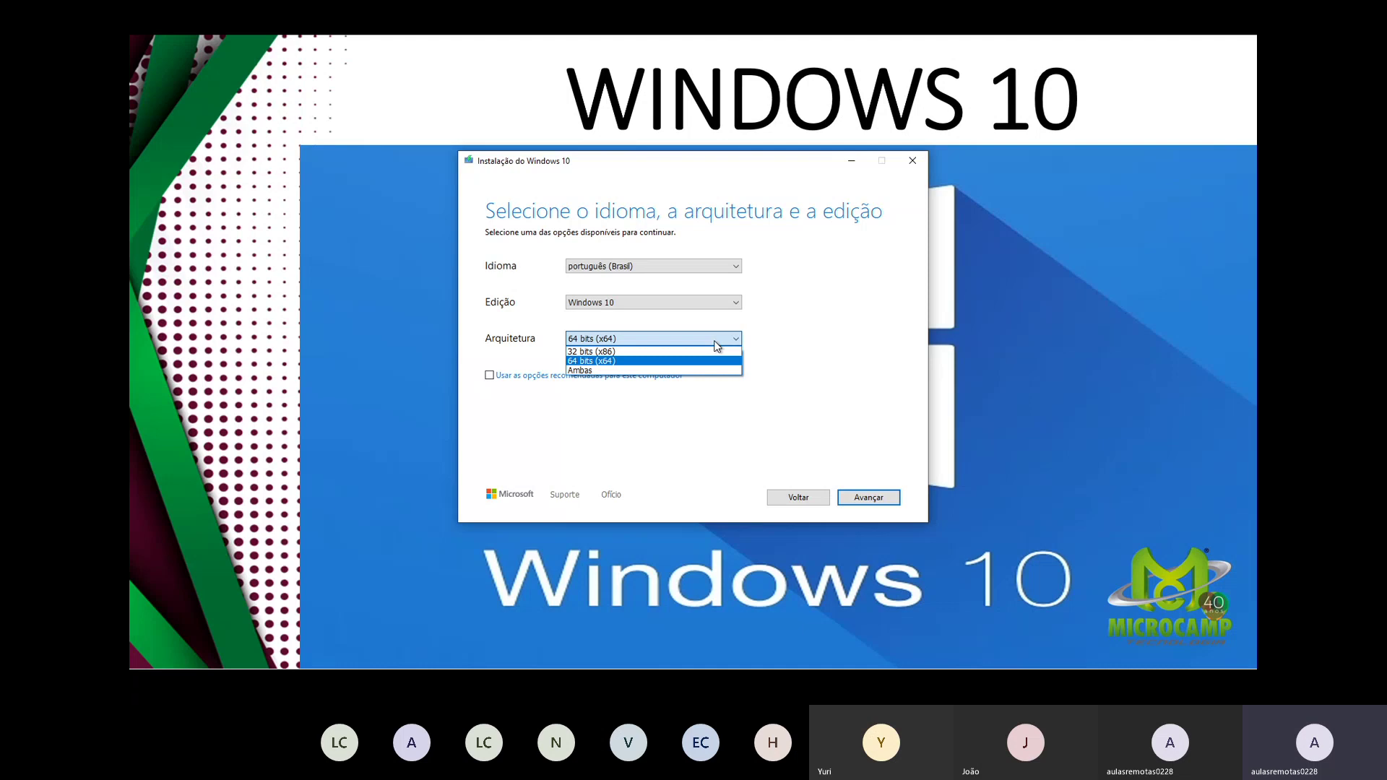
click(717, 344)
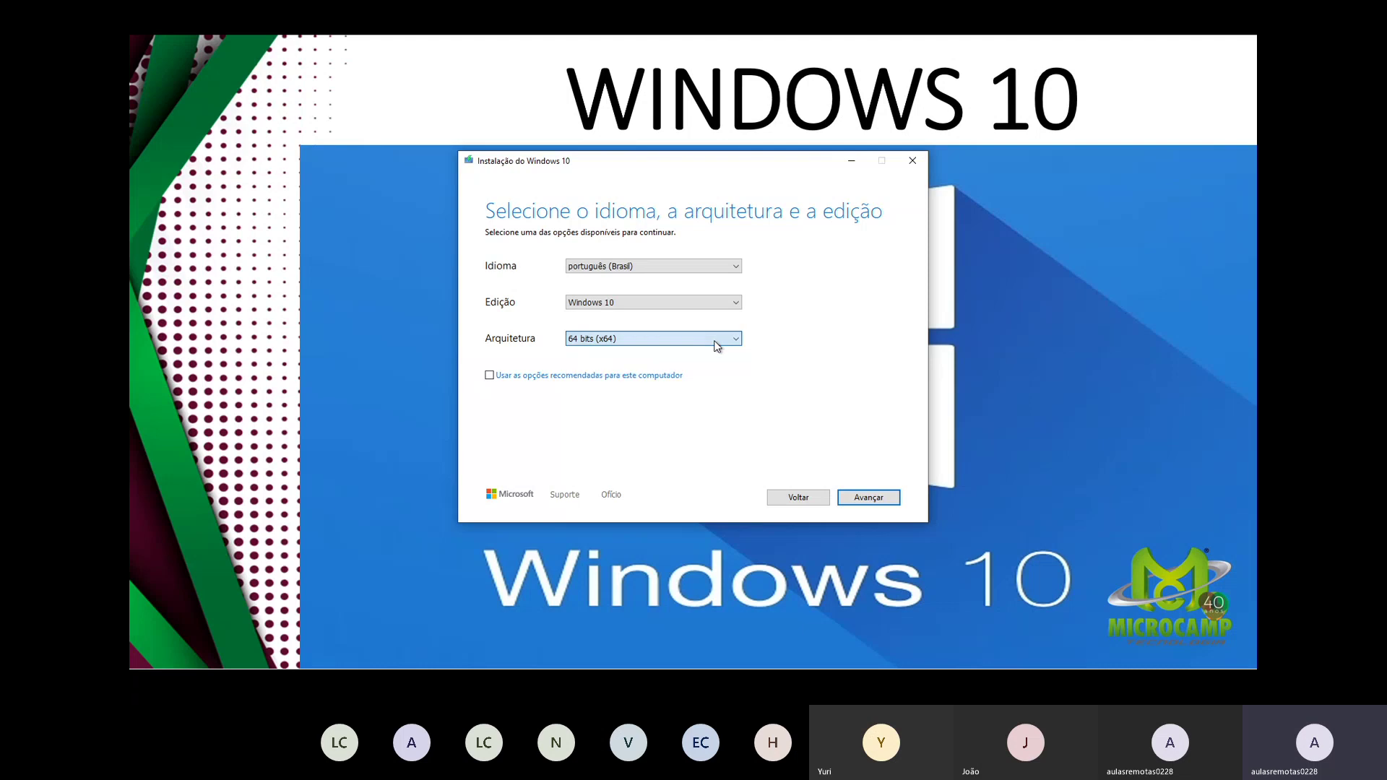
click(574, 339)
click(584, 362)
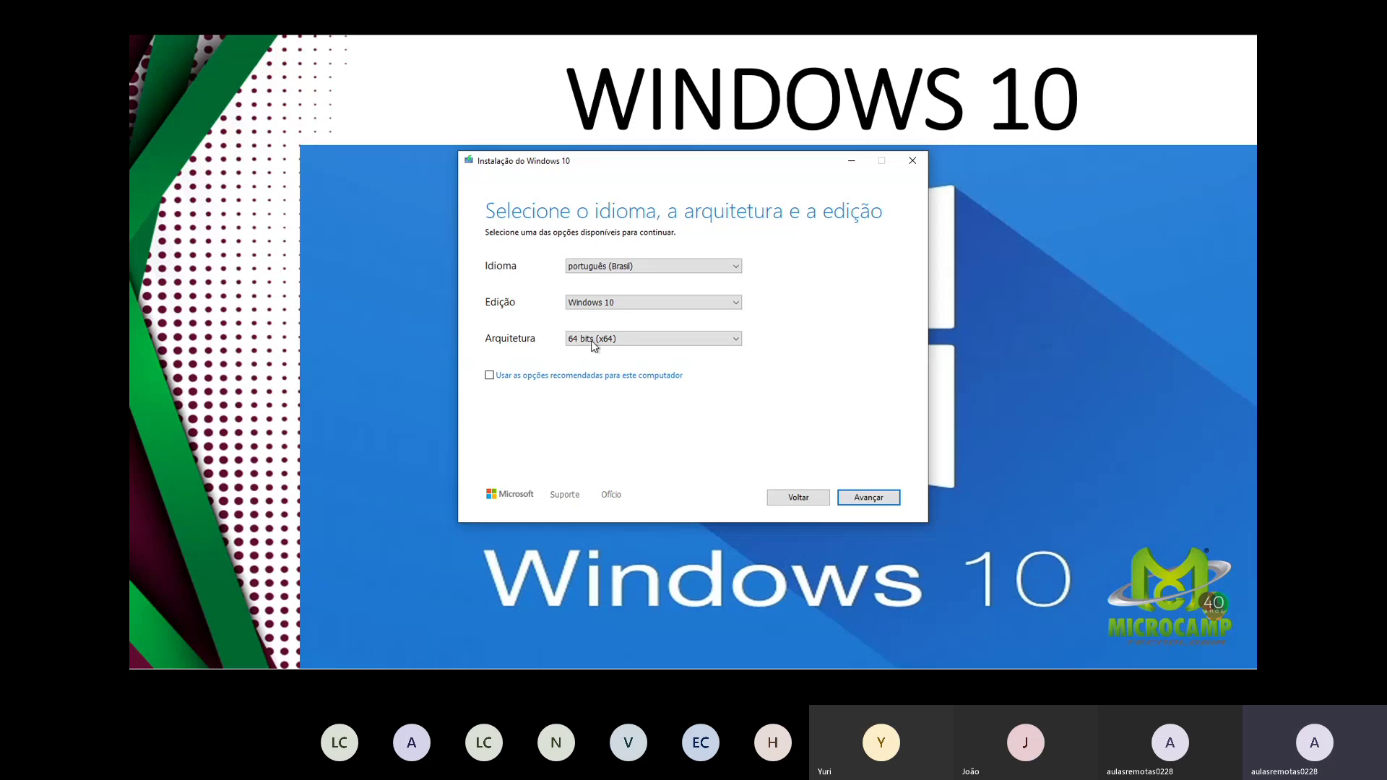
click(629, 309)
click(627, 305)
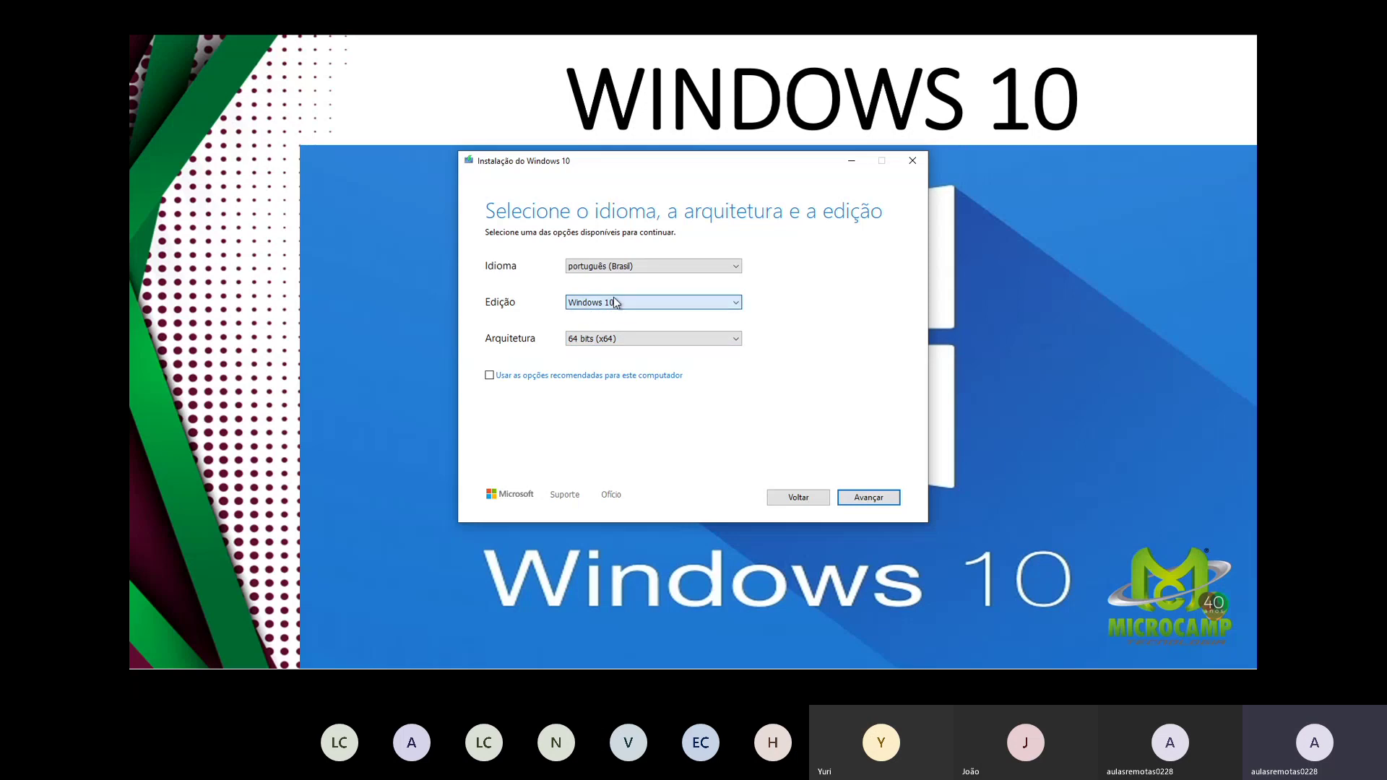
click(653, 266)
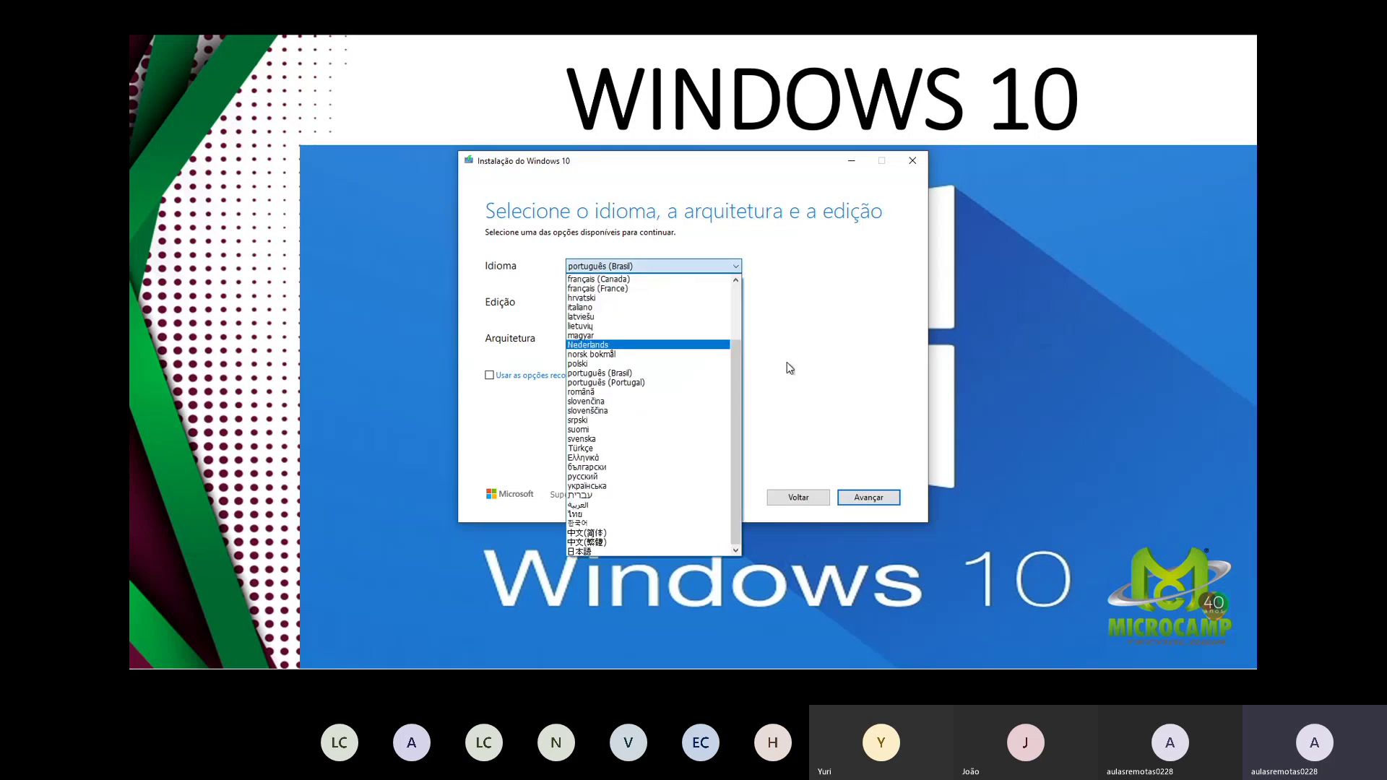
click(873, 355)
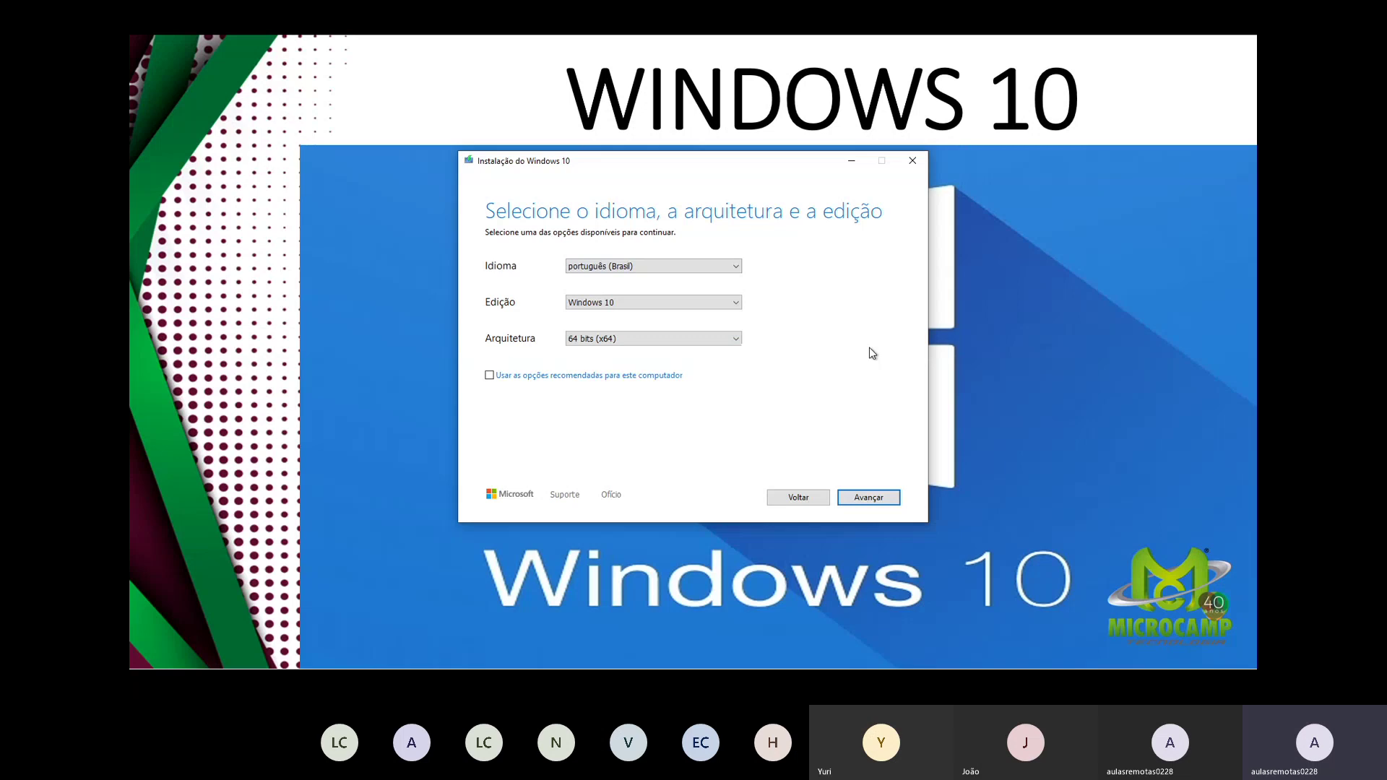
click(636, 376)
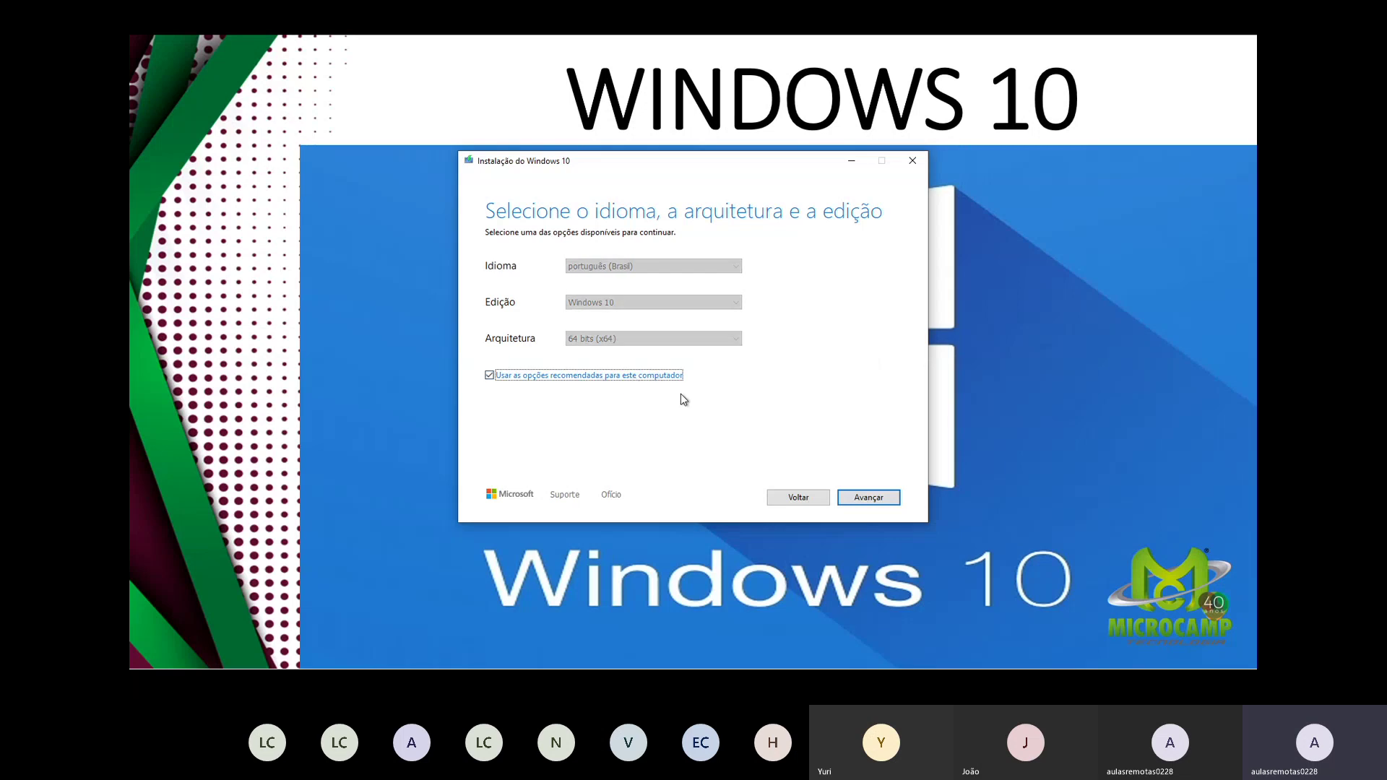
click(875, 497)
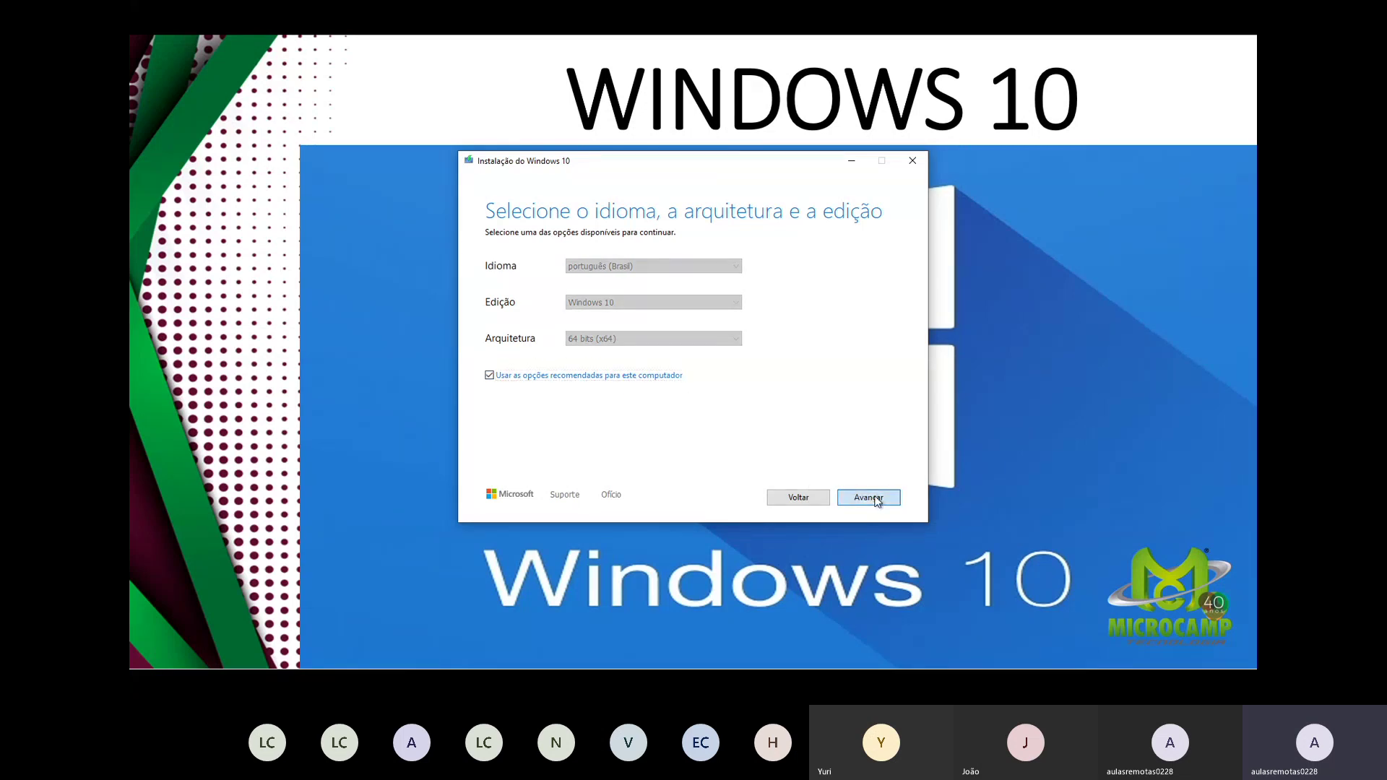
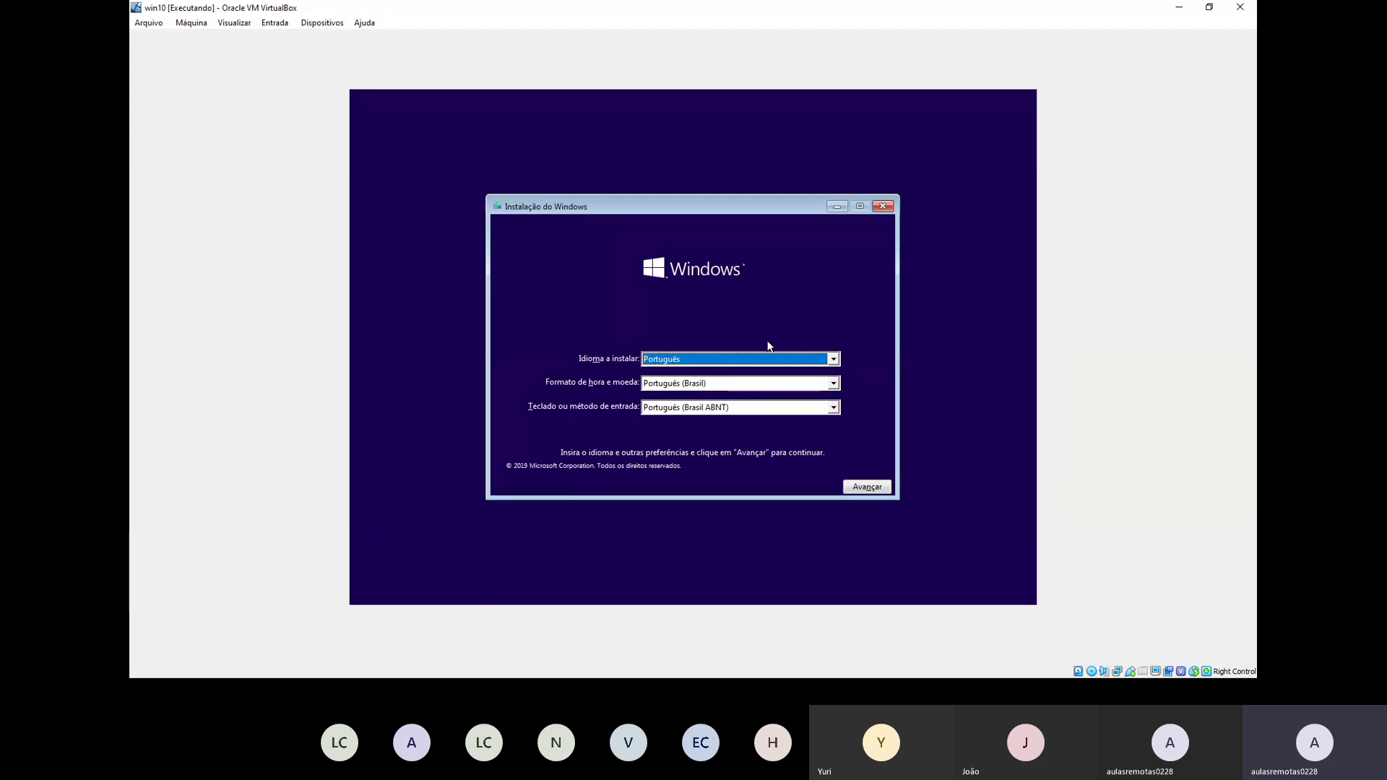
Step: Check the installation language, pick the Português (Brasil ABNT2) keyboard, and continue
click(833, 359)
click(831, 363)
click(828, 360)
click(827, 360)
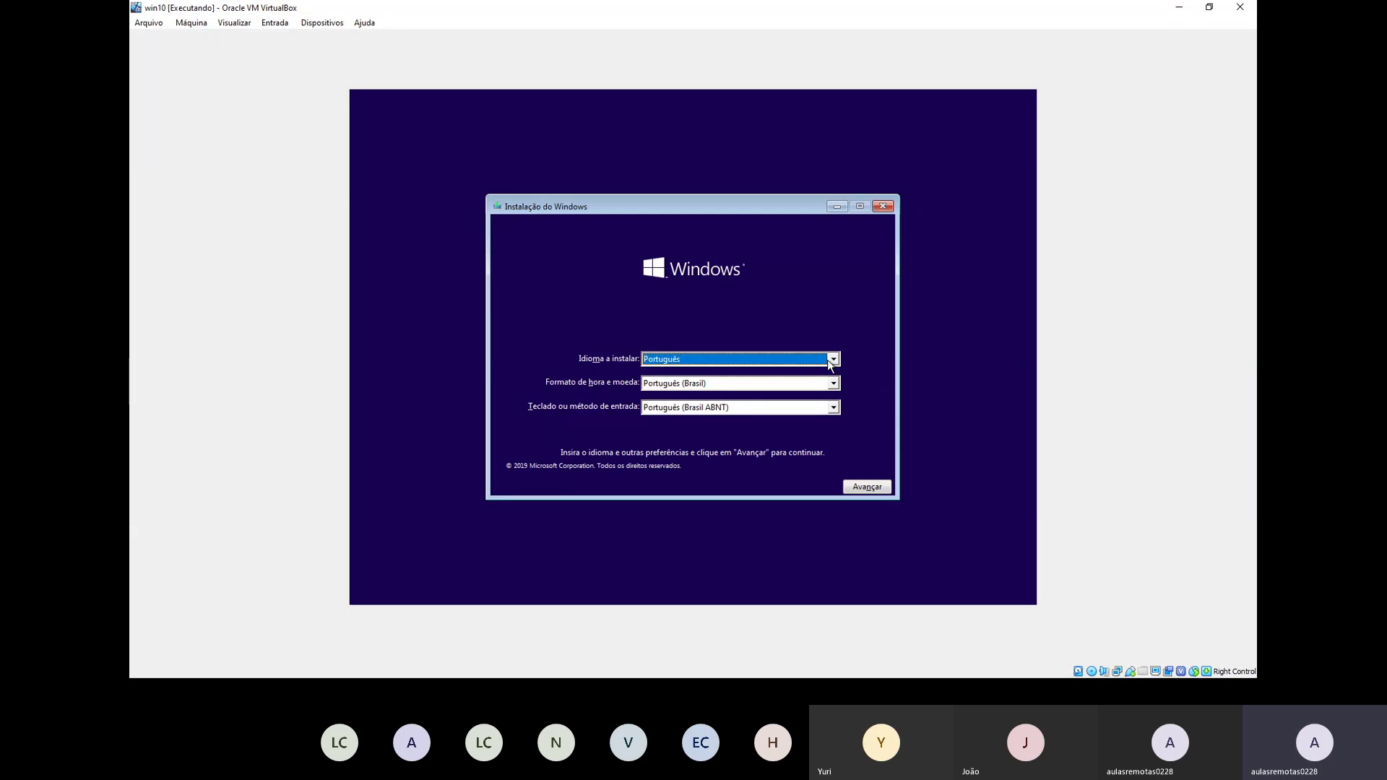
click(707, 409)
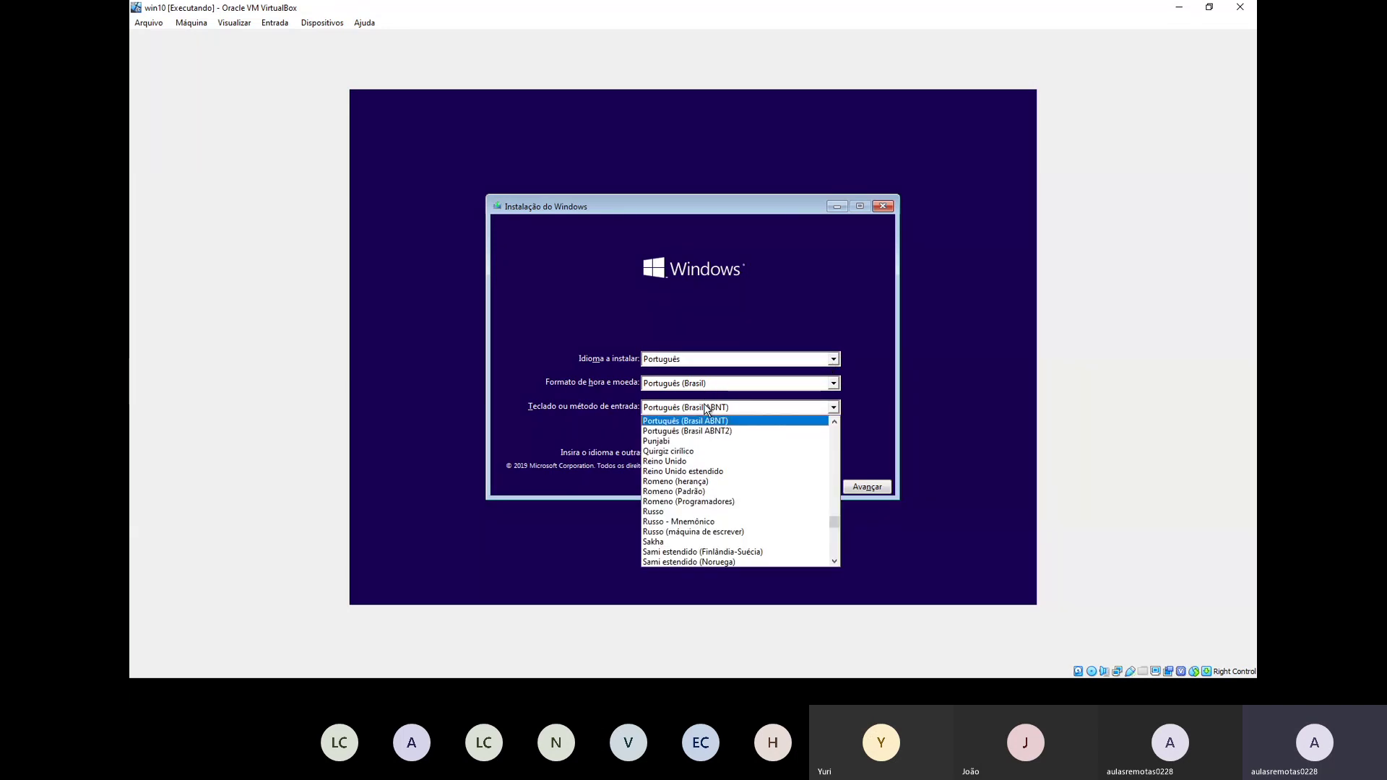
click(728, 430)
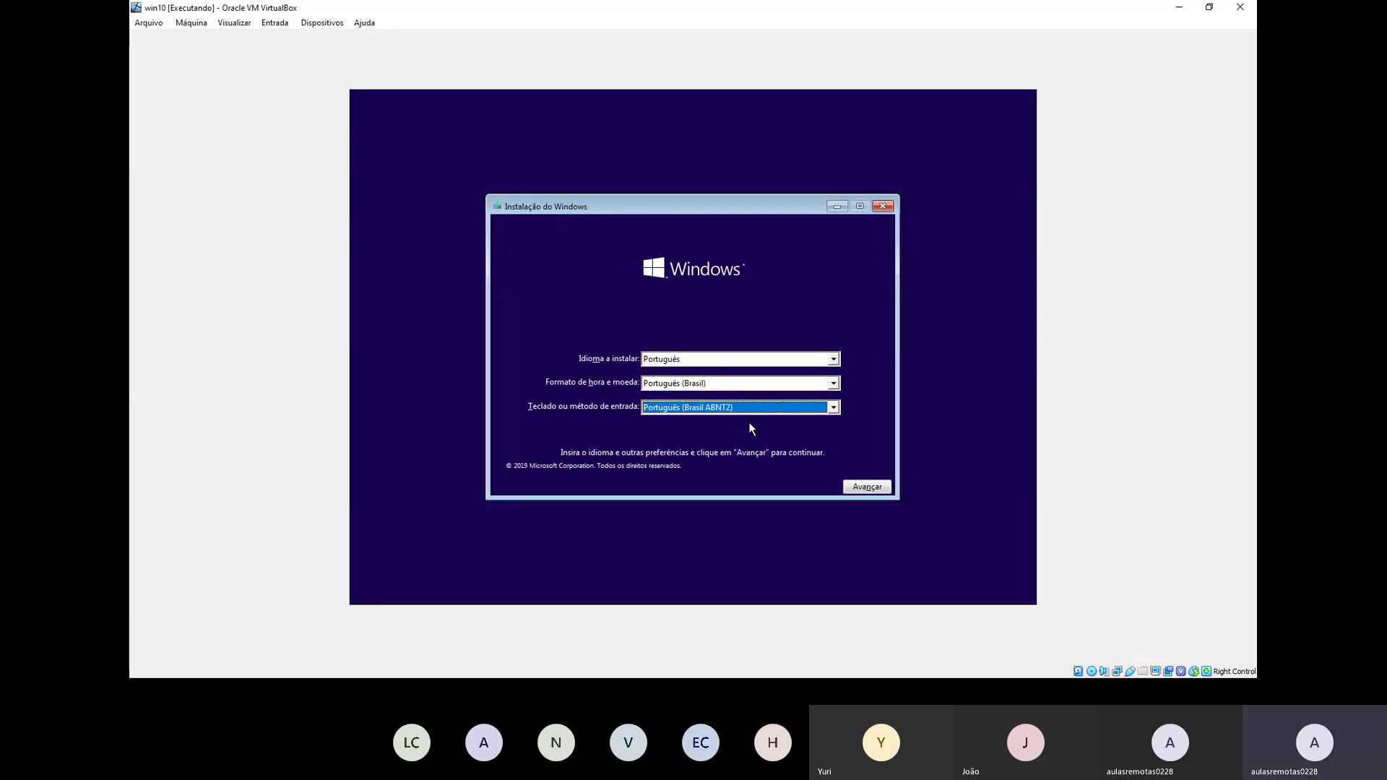
click(867, 487)
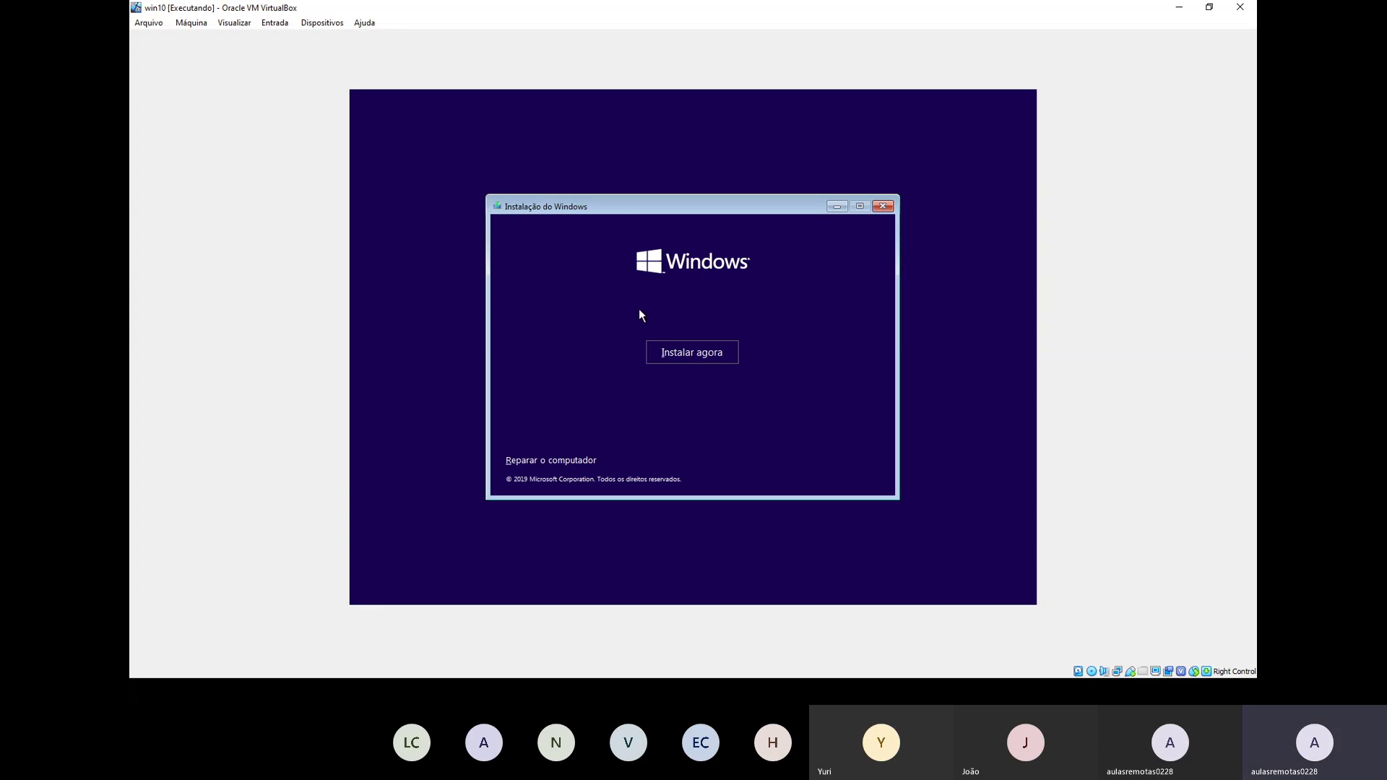
Step: Start the installation with Instalar agora to reach the product key page
click(673, 355)
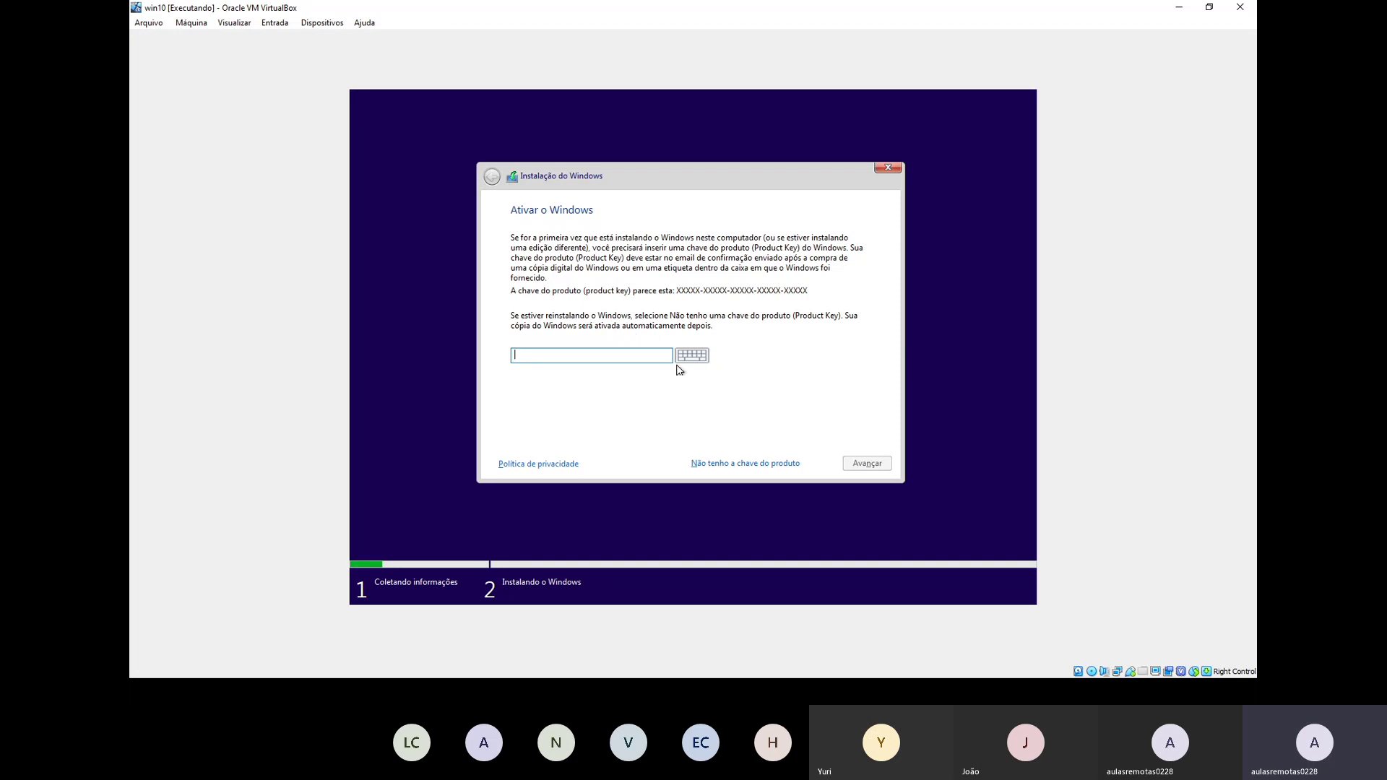
Step: Skip the product key and choose Windows 10 Pro from the edition list
click(700, 466)
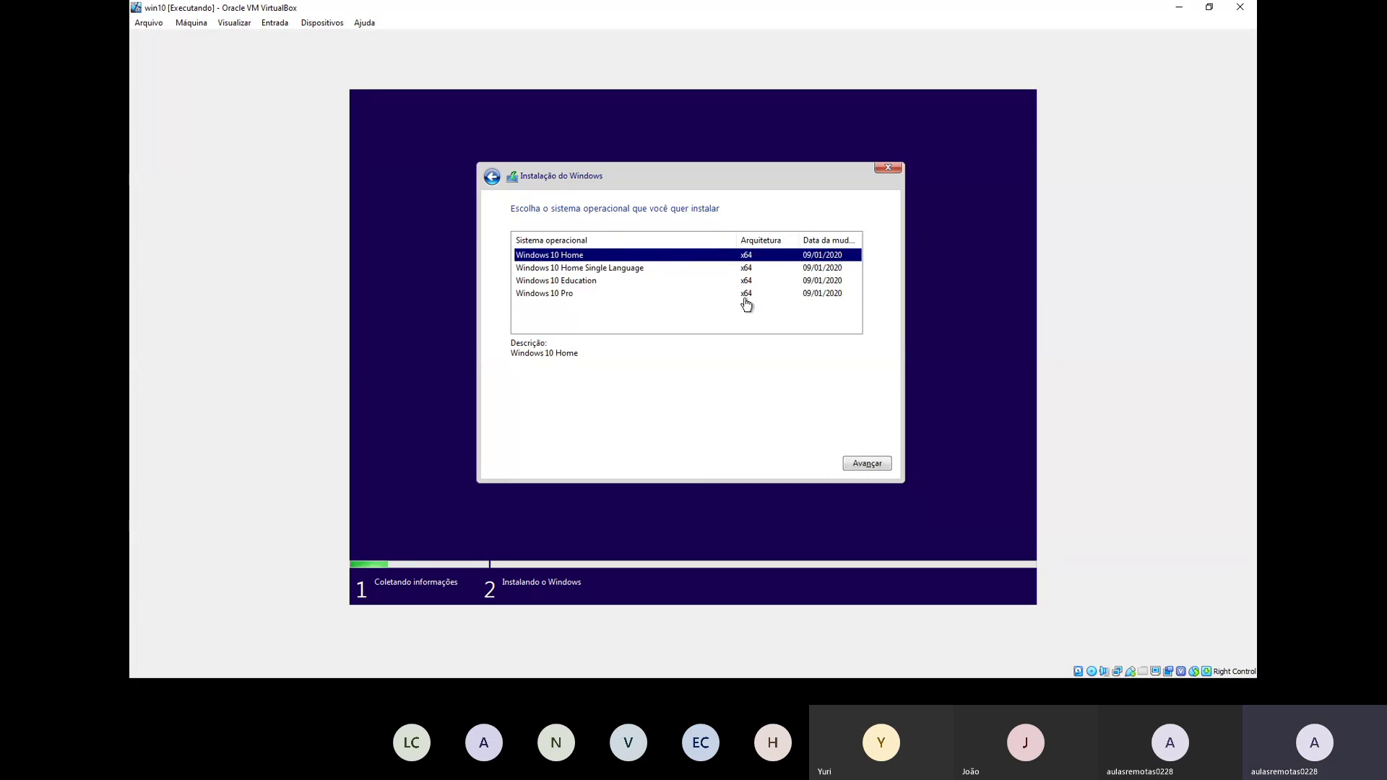
click(614, 269)
click(610, 282)
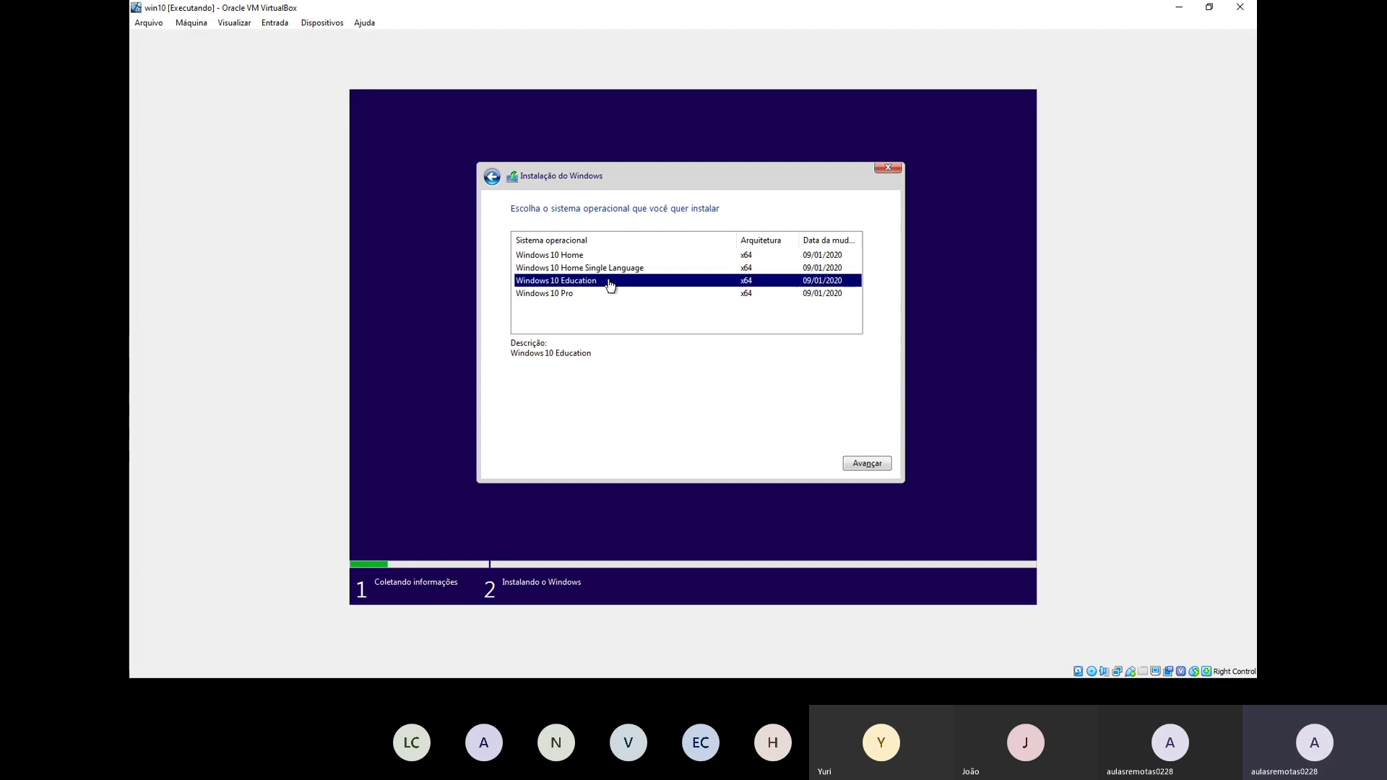
click(600, 295)
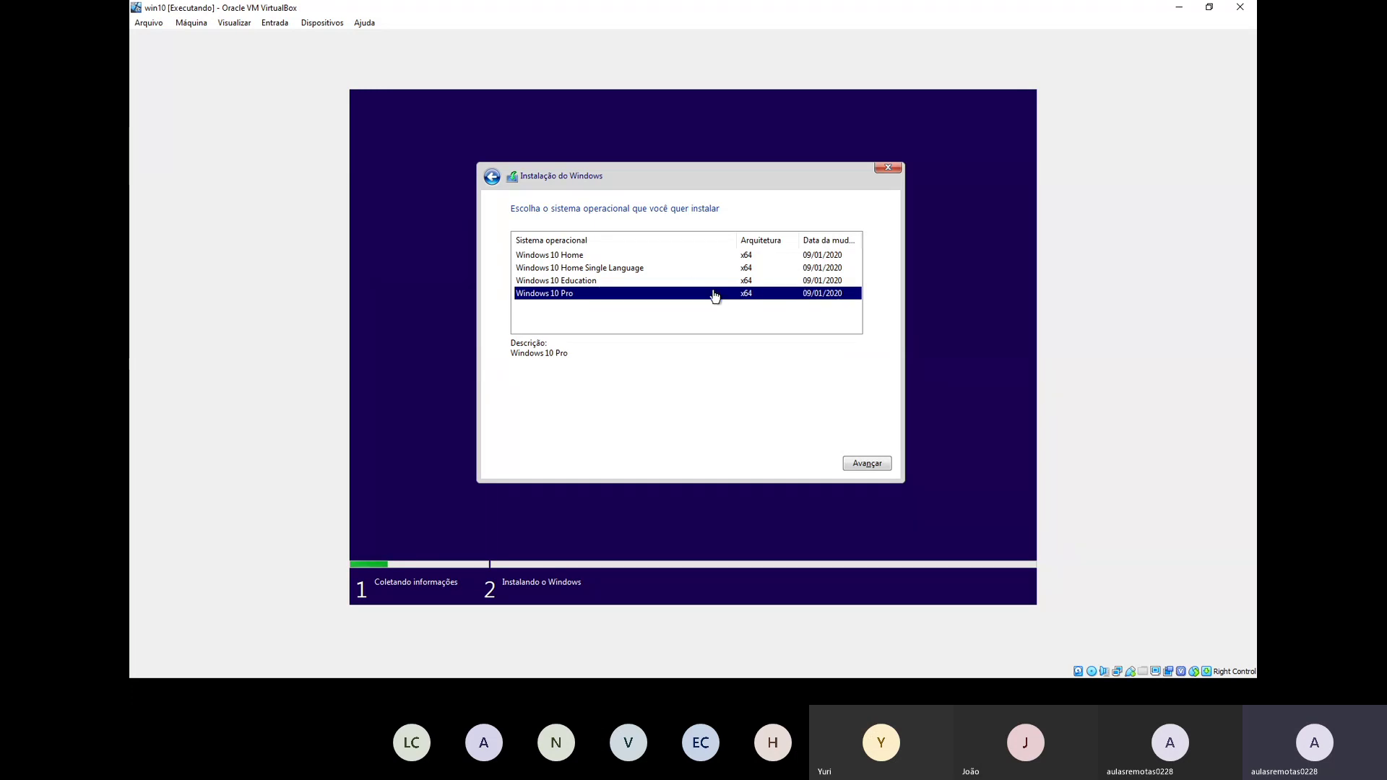
click(859, 463)
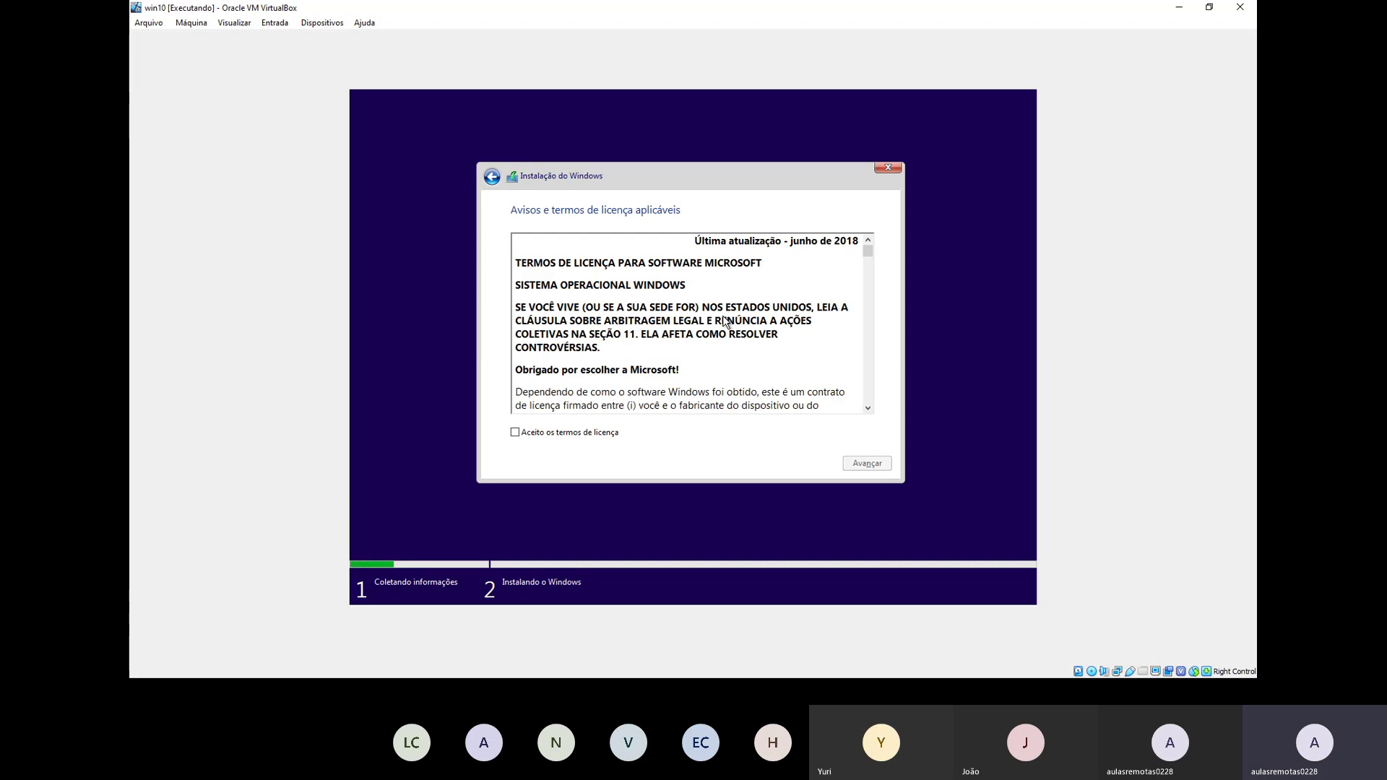
Step: Scroll the licence text, tick 'Aceito os termos de licença', and continue
scroll(662, 358, down, 10)
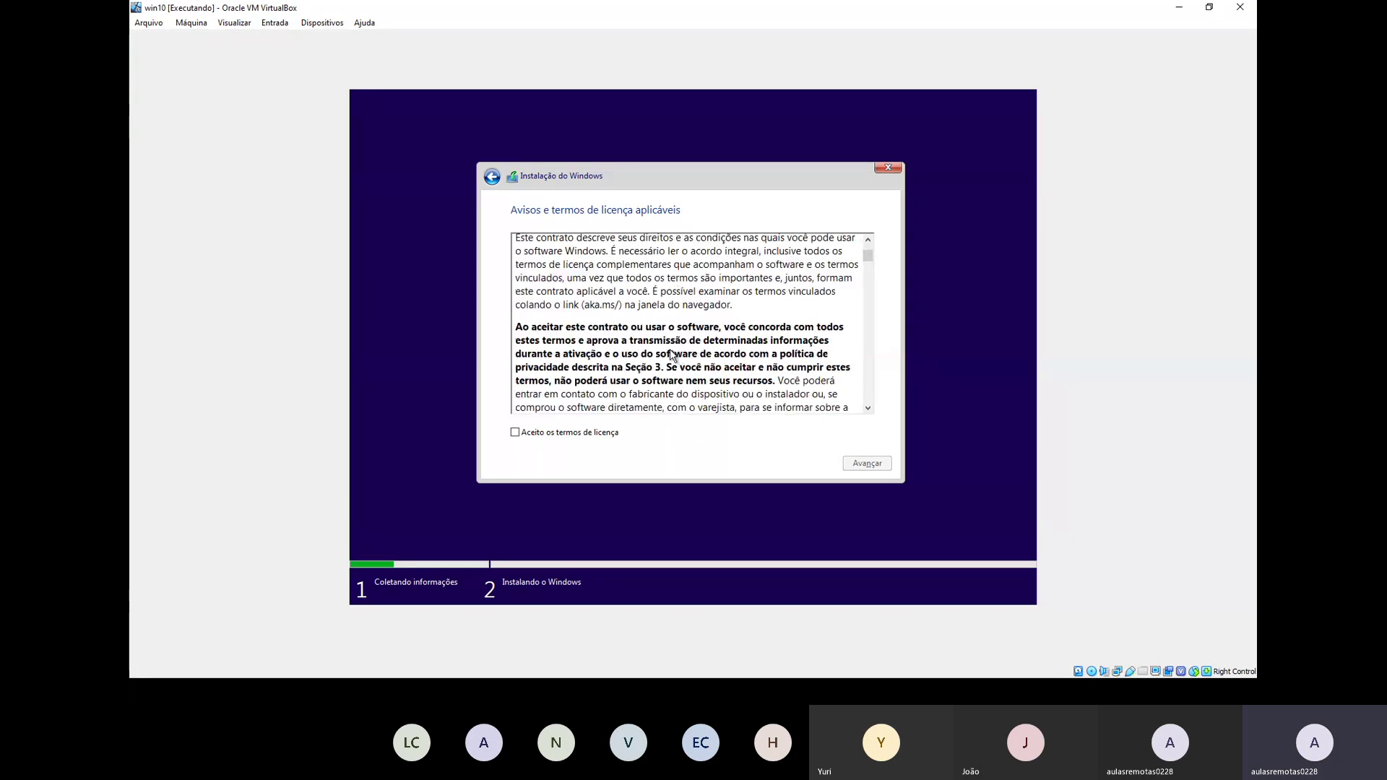
click(602, 435)
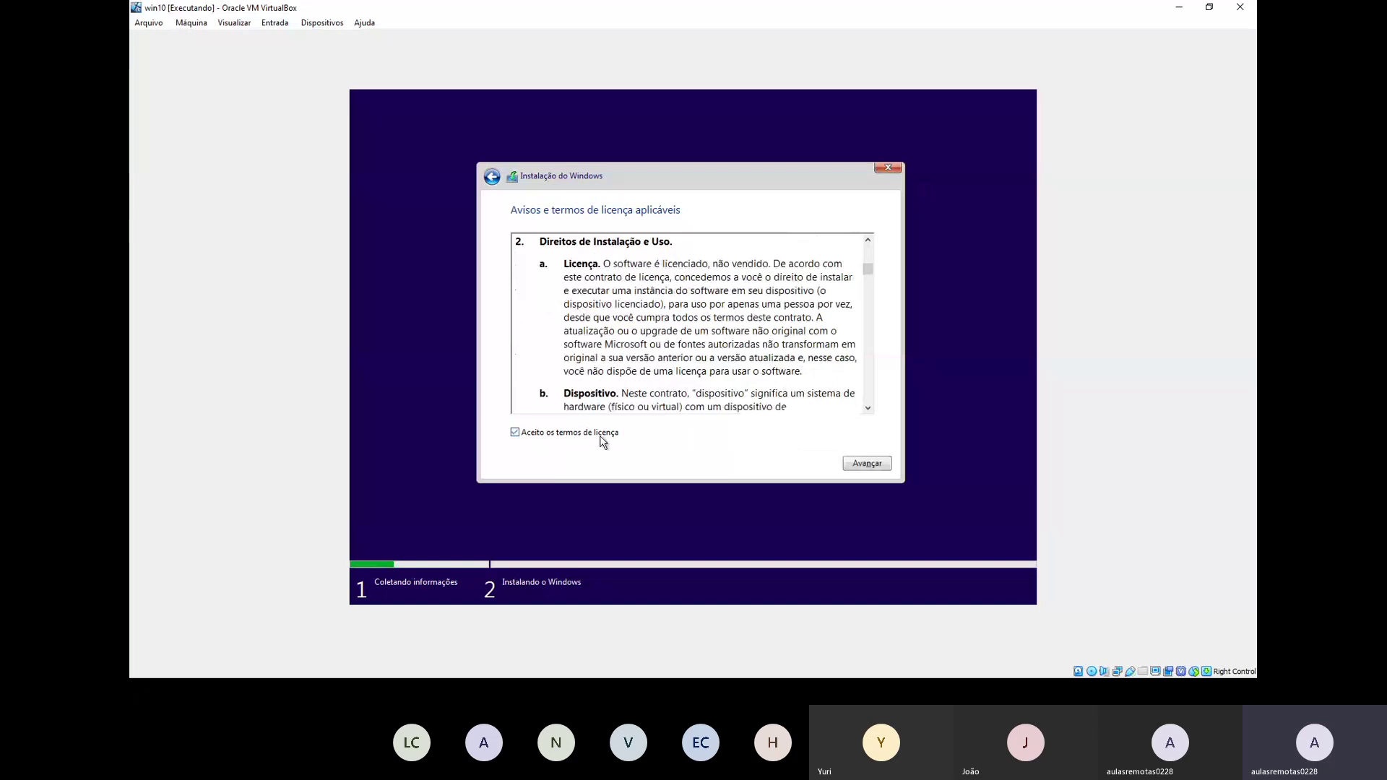
click(849, 467)
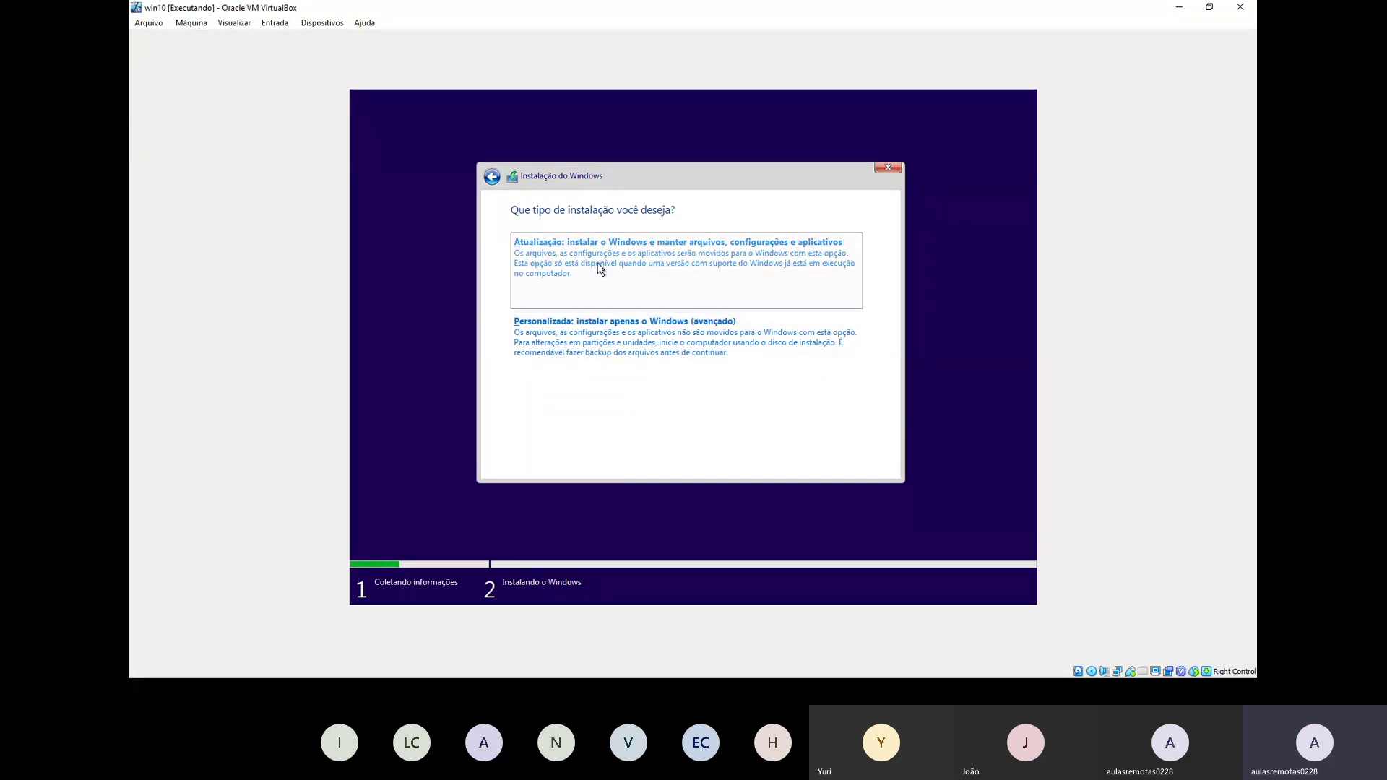
Step: Choose custom installation and create a 25000 MB partition, accepting the extra system partitions
click(698, 366)
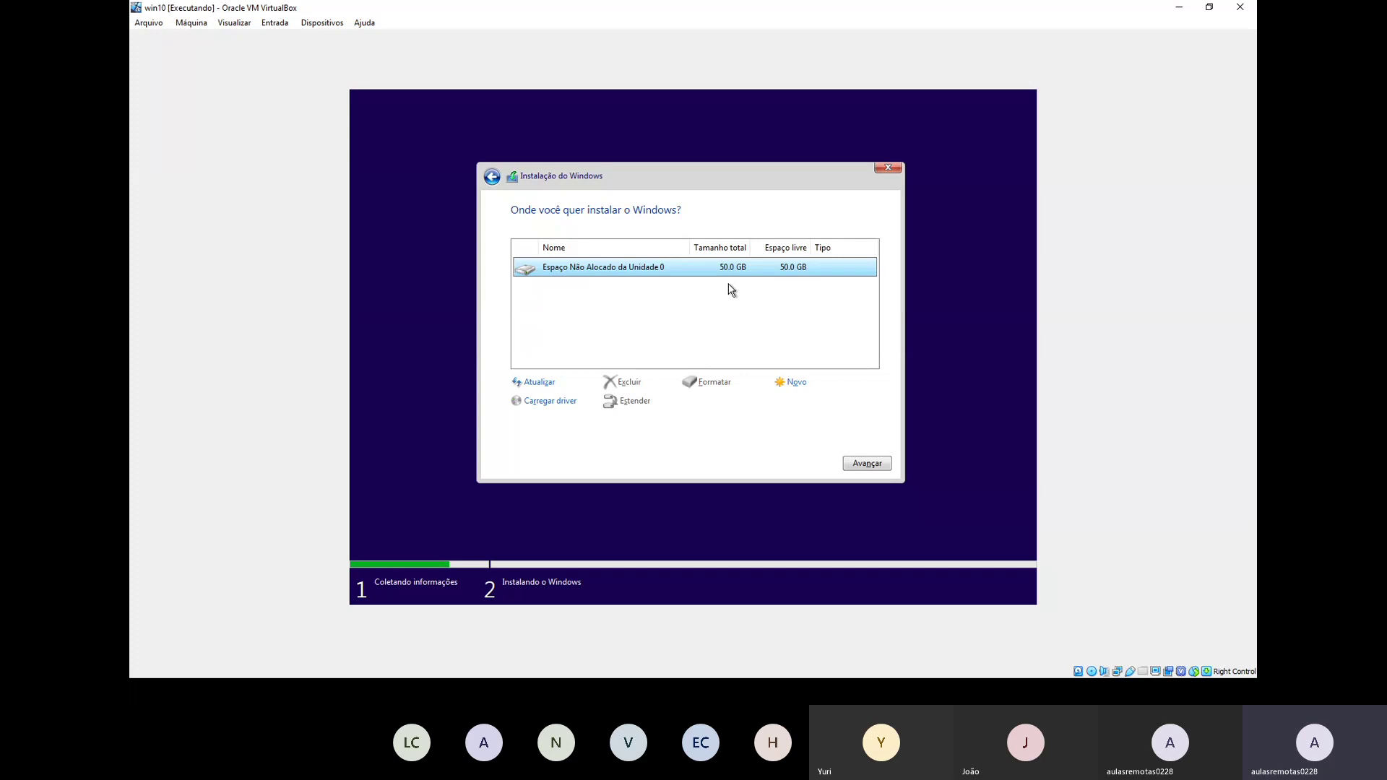
click(792, 389)
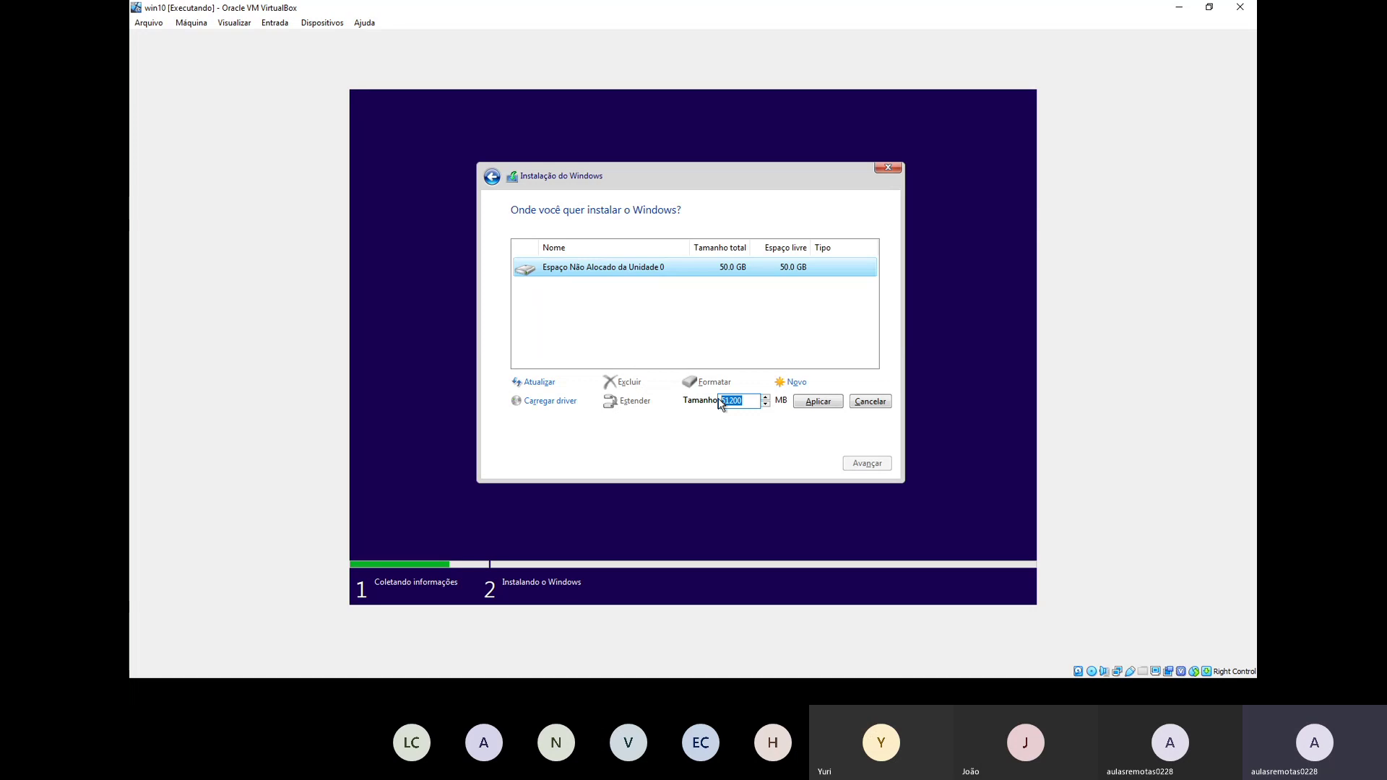
text(25000)
click(800, 404)
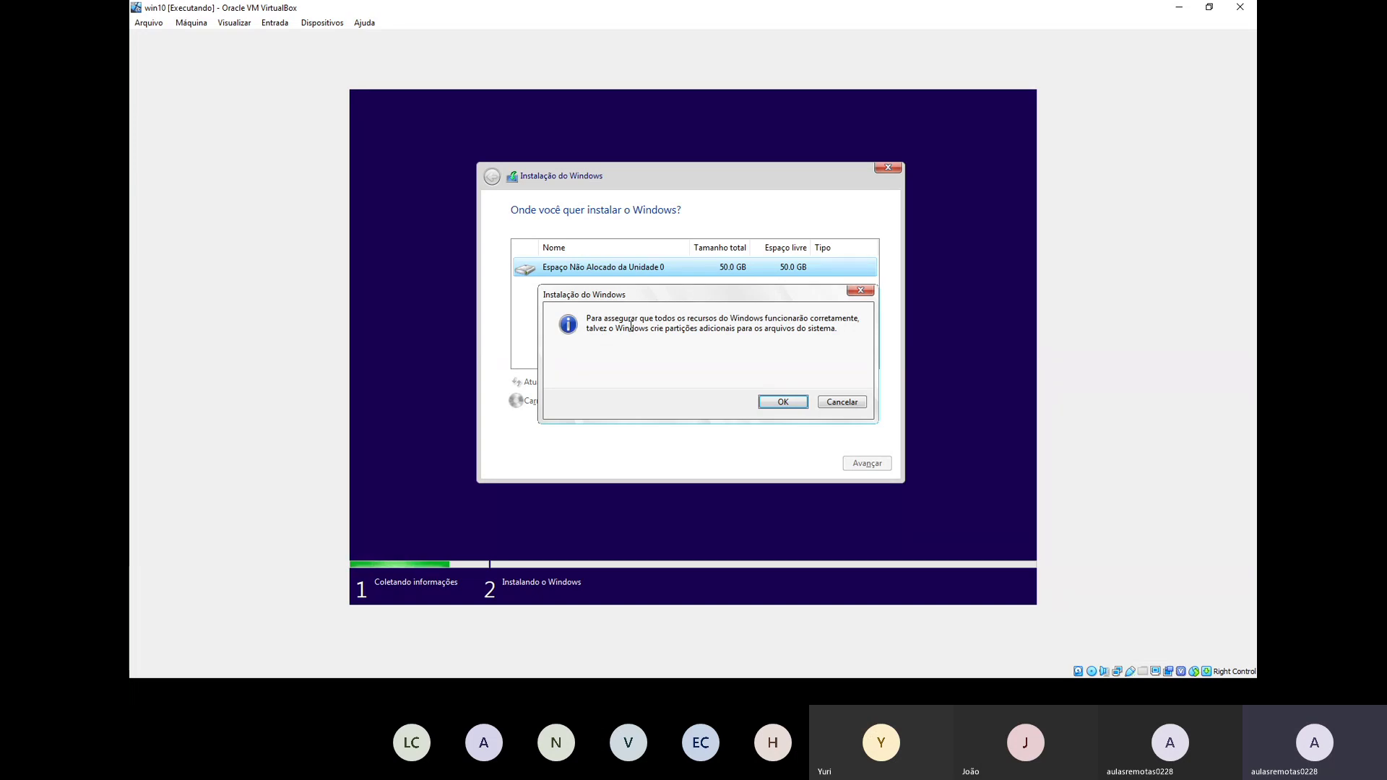
click(774, 403)
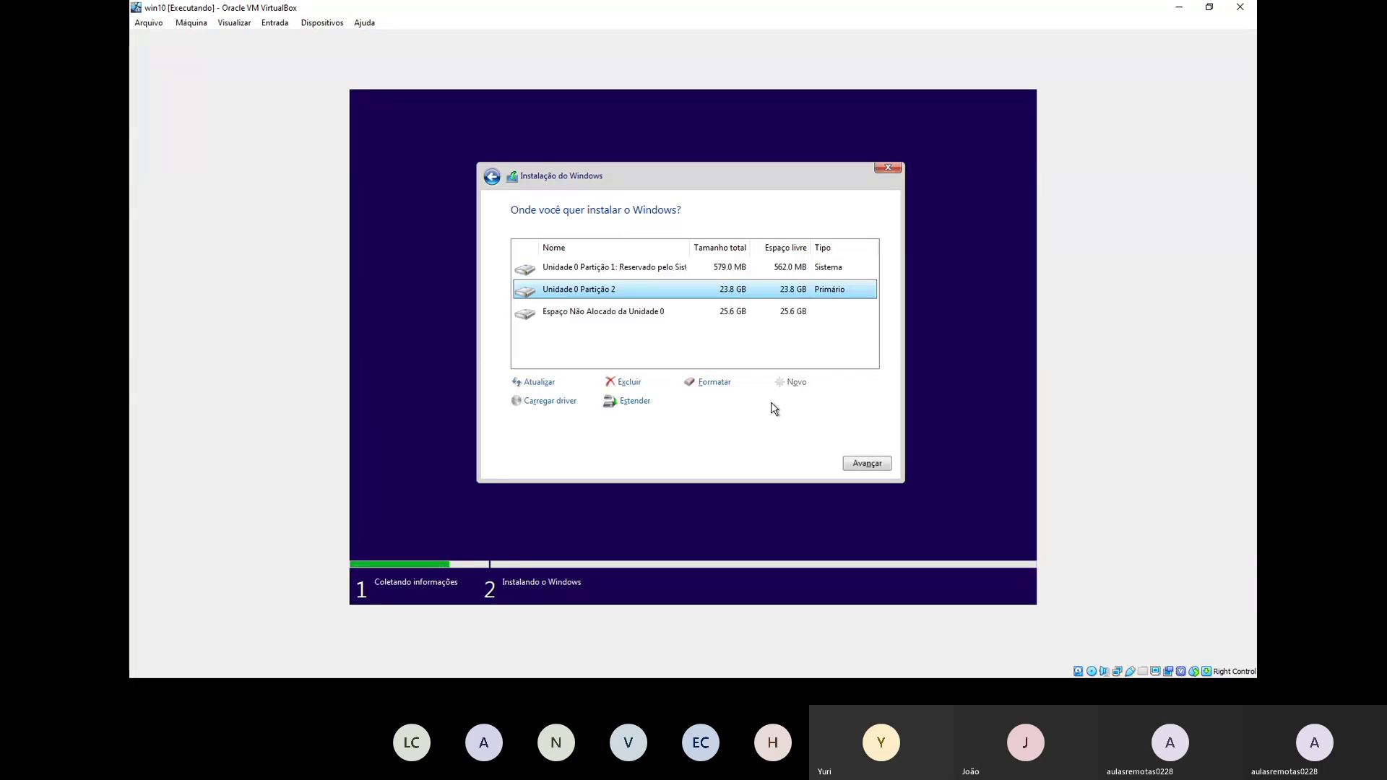
Step: Create a 26199 MB partition from the leftover 25.6 GB unallocated space
click(682, 318)
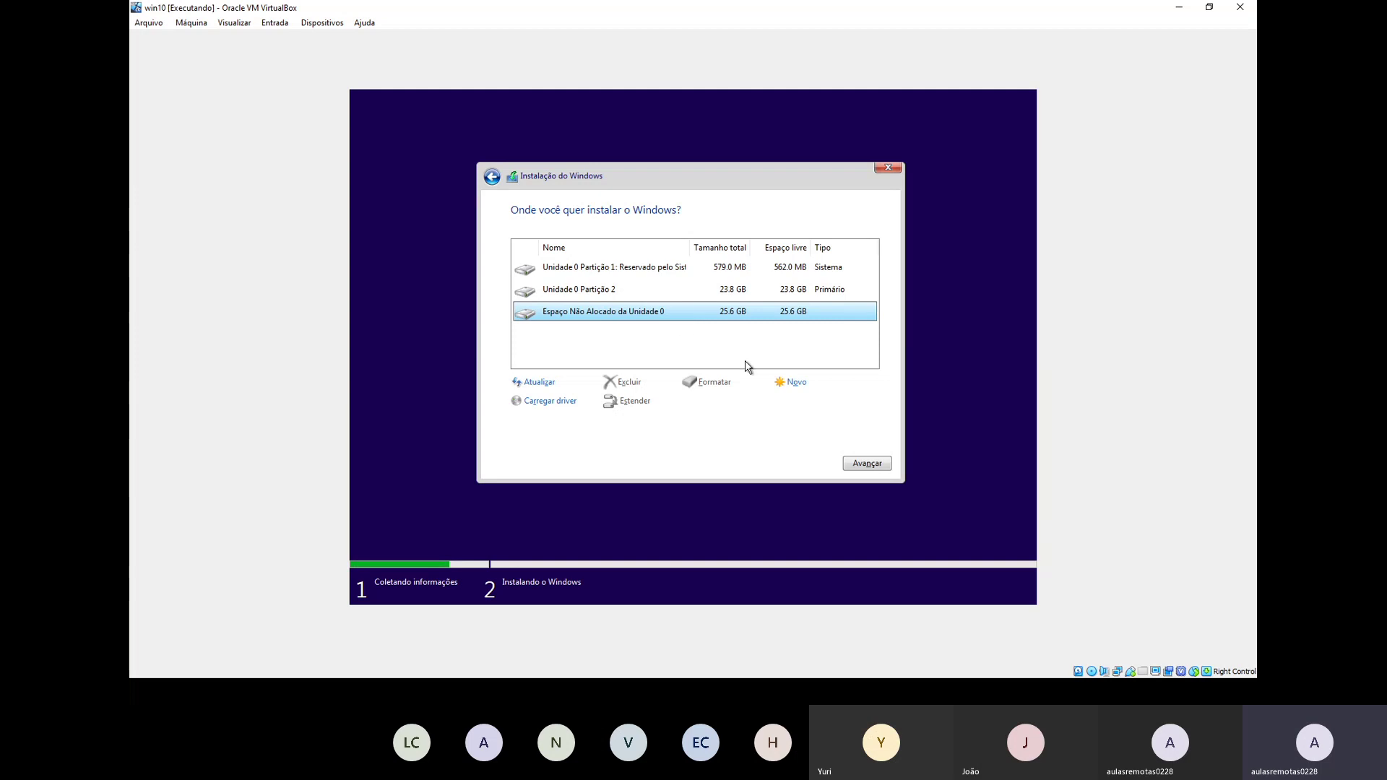
click(782, 376)
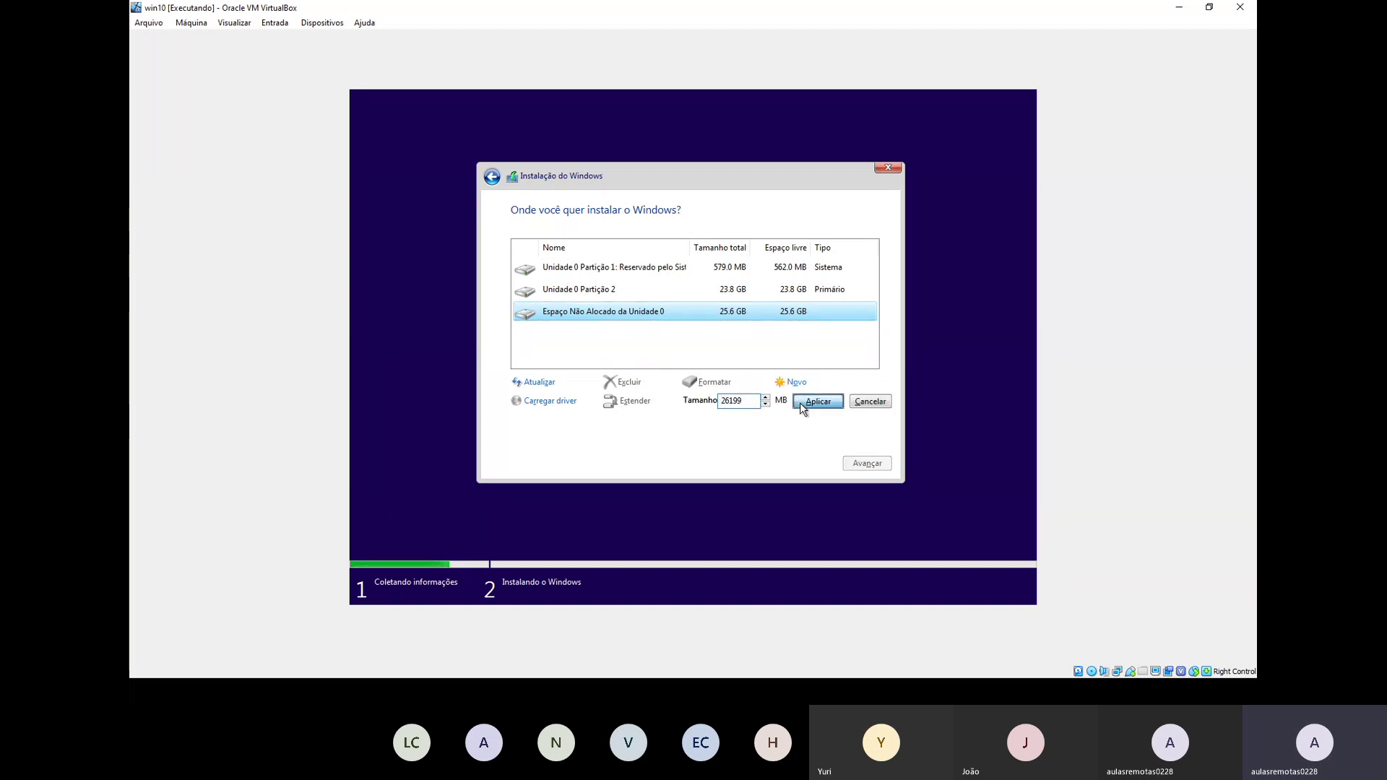
click(800, 402)
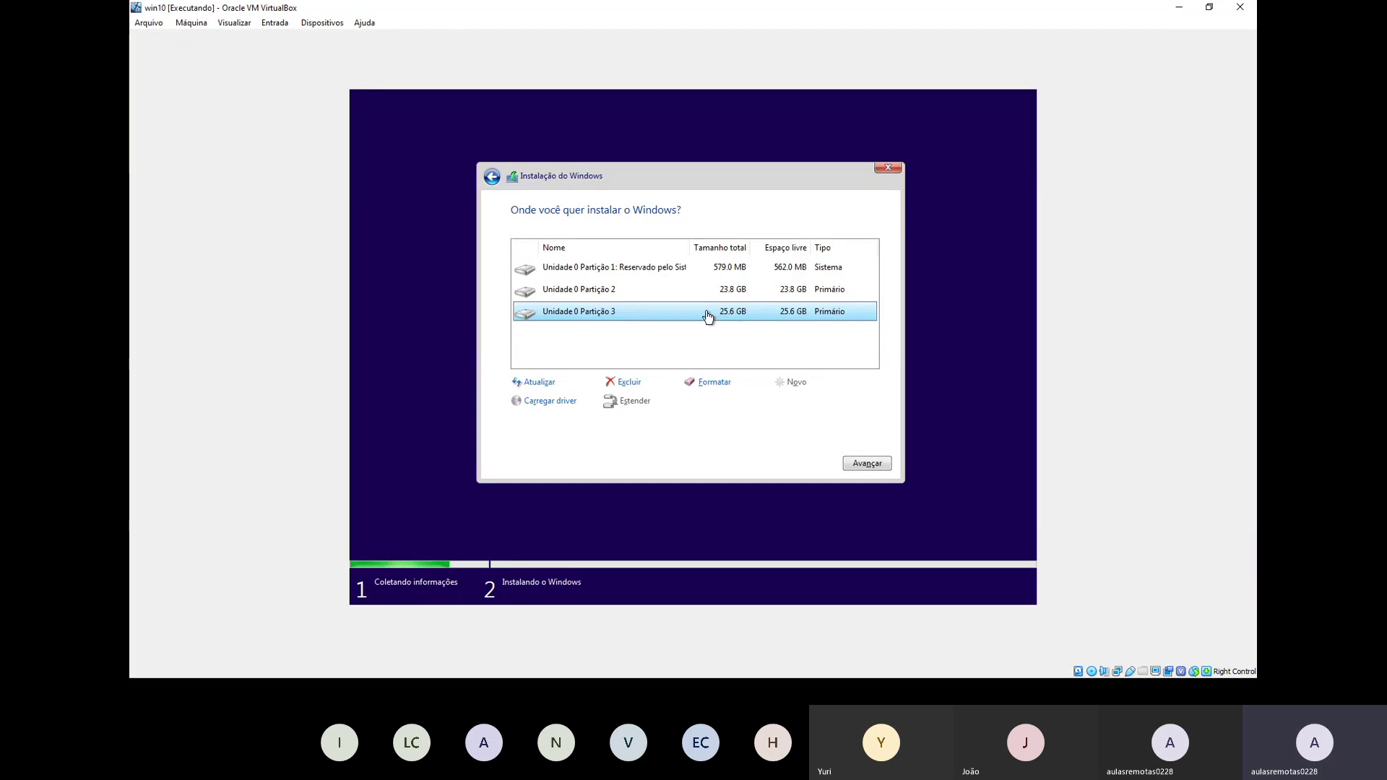
Step: Delete Partition 3, then install Windows onto the 23.8 GB Unidade 0 Partição 2
click(628, 381)
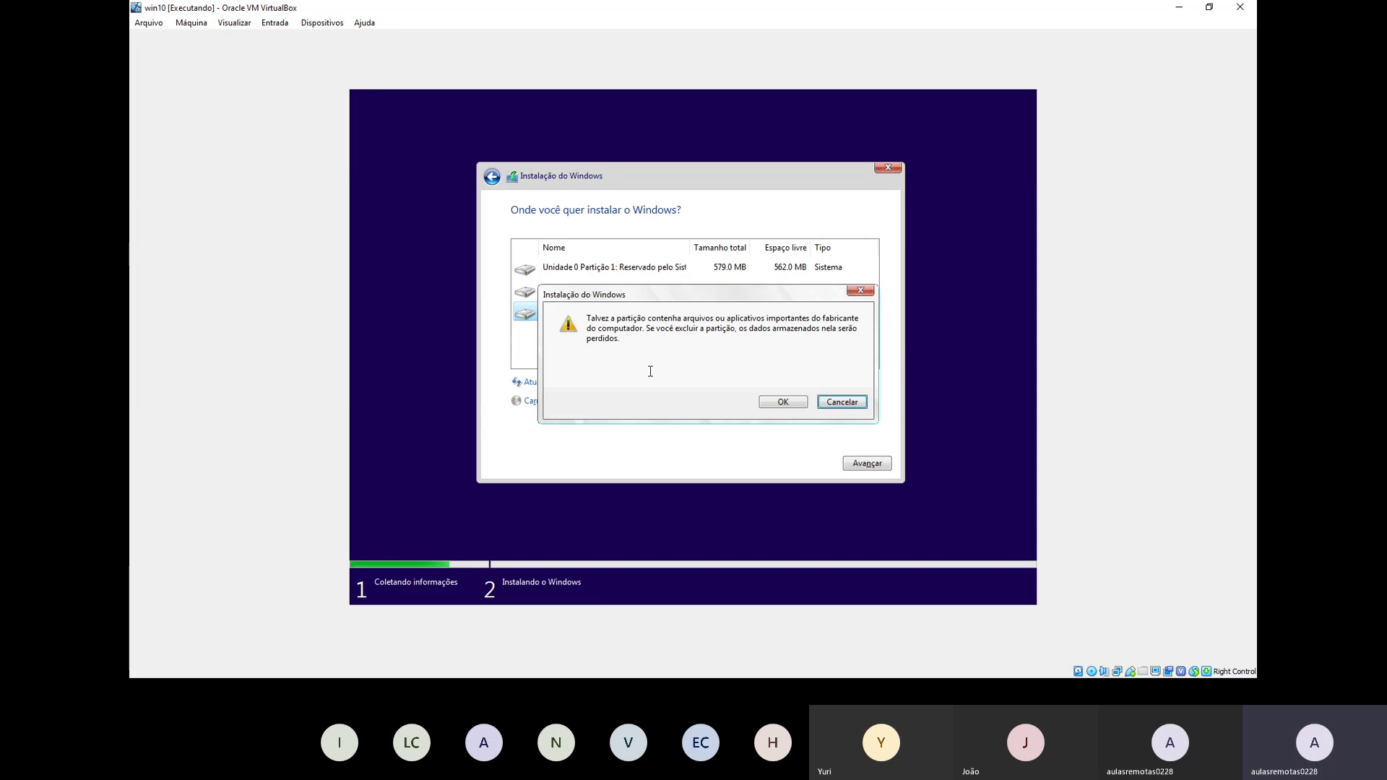
click(764, 400)
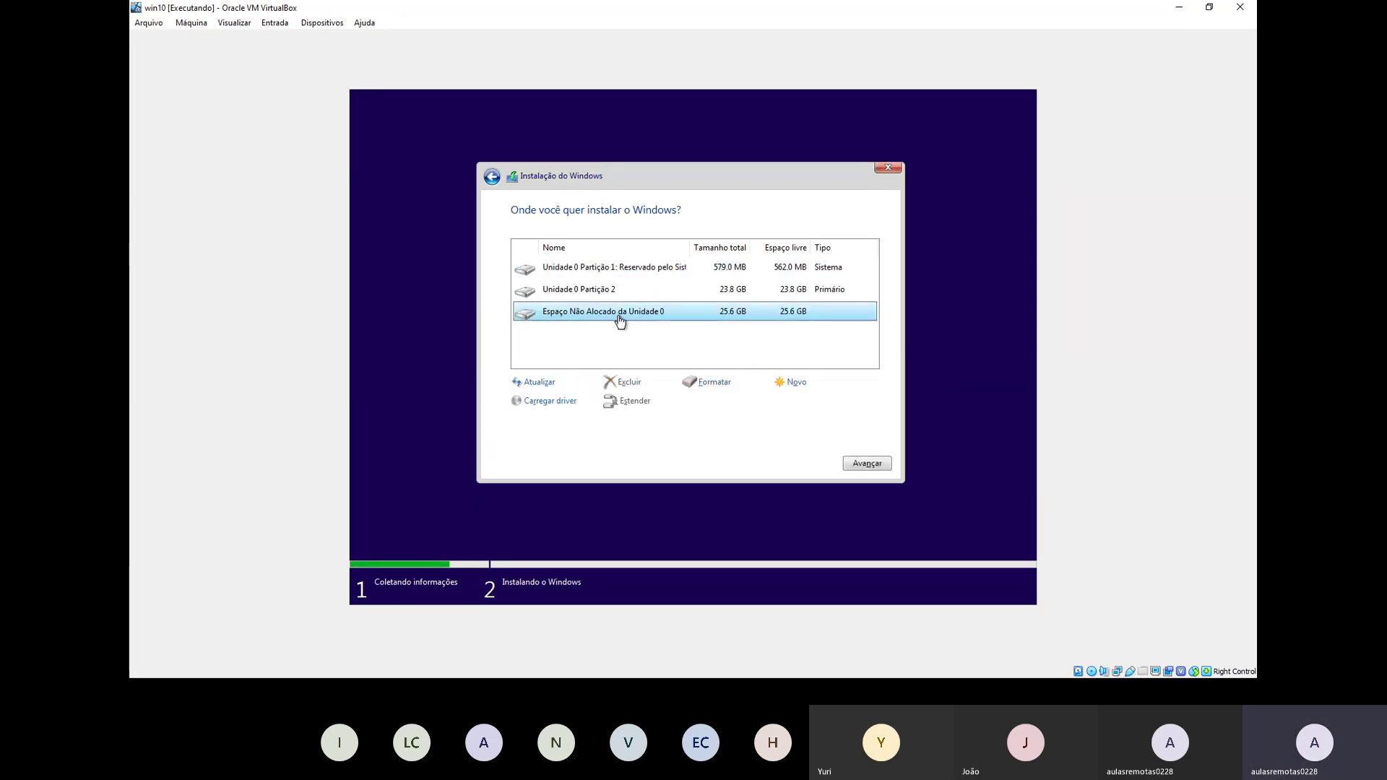
click(614, 296)
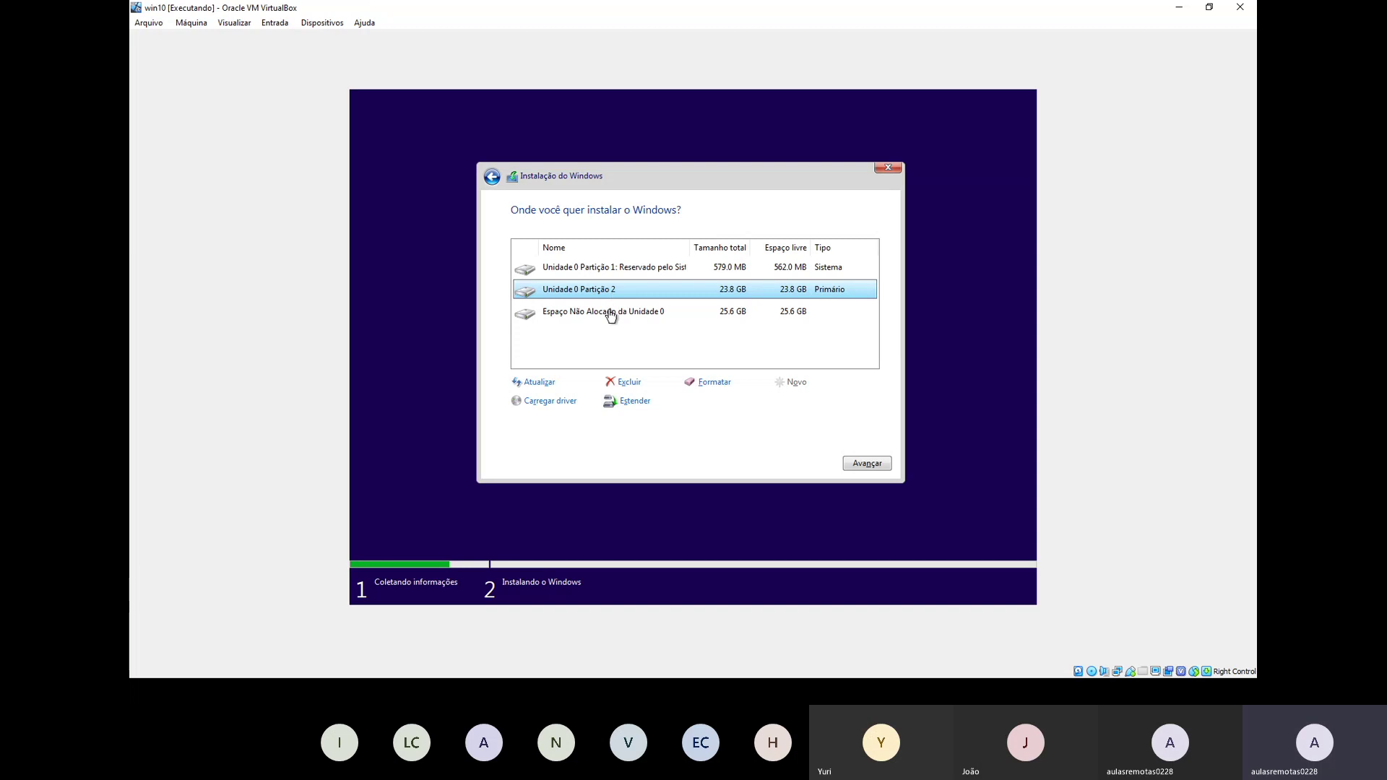
click(680, 313)
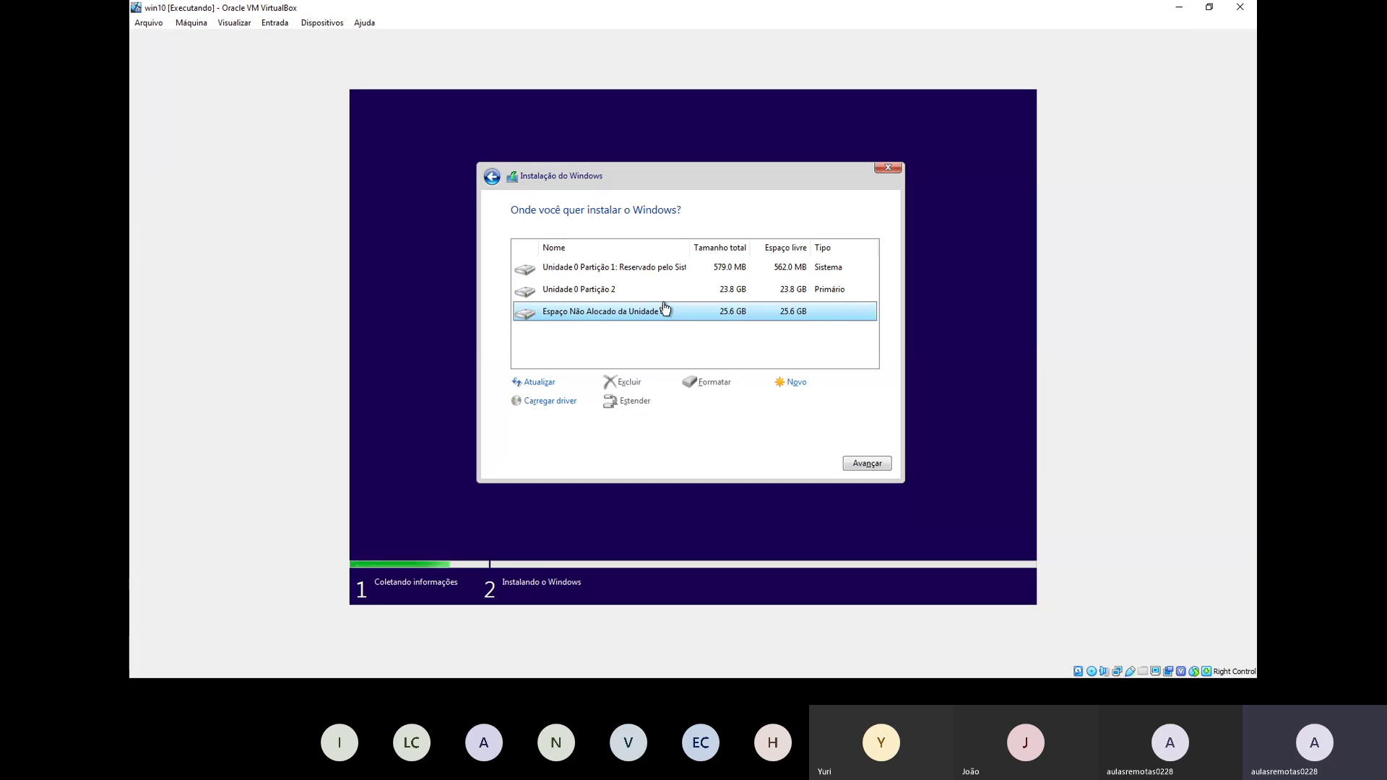
click(643, 292)
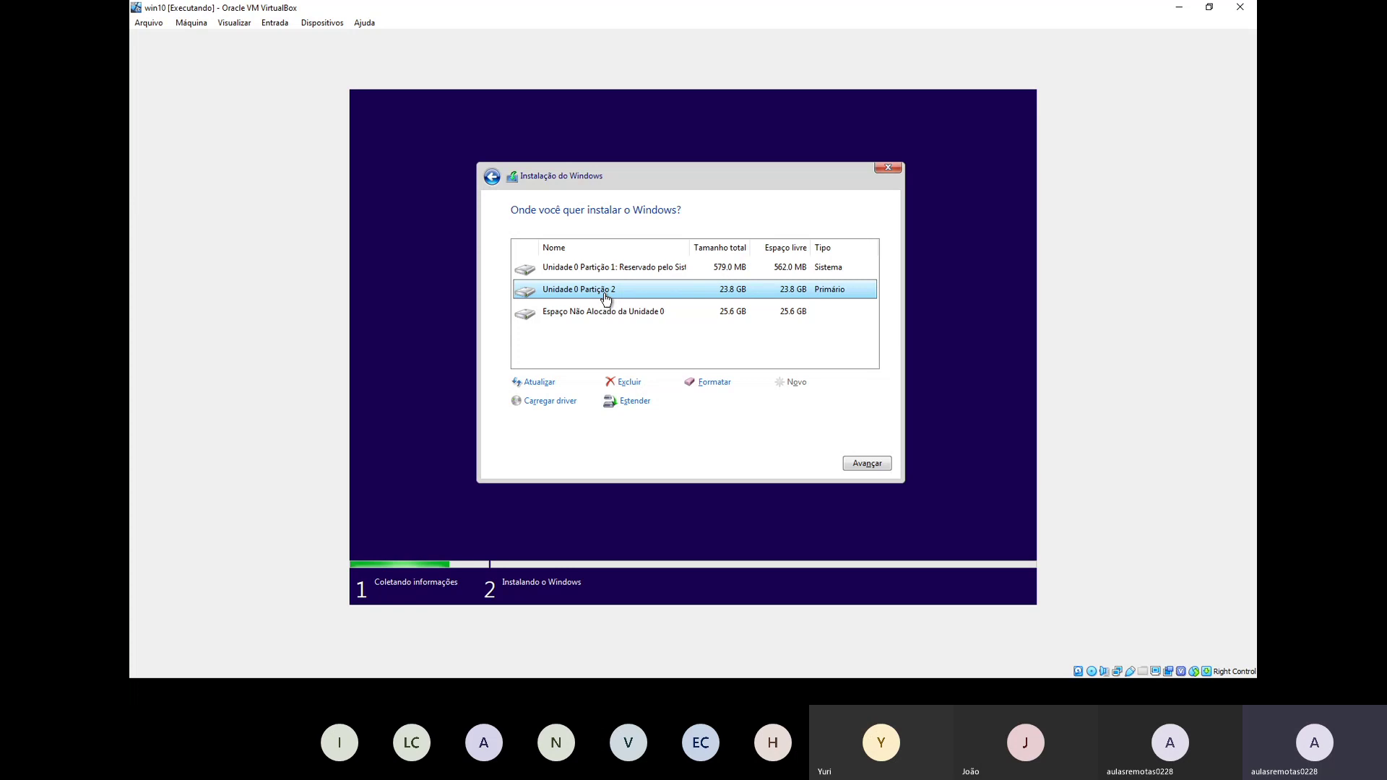
click(864, 463)
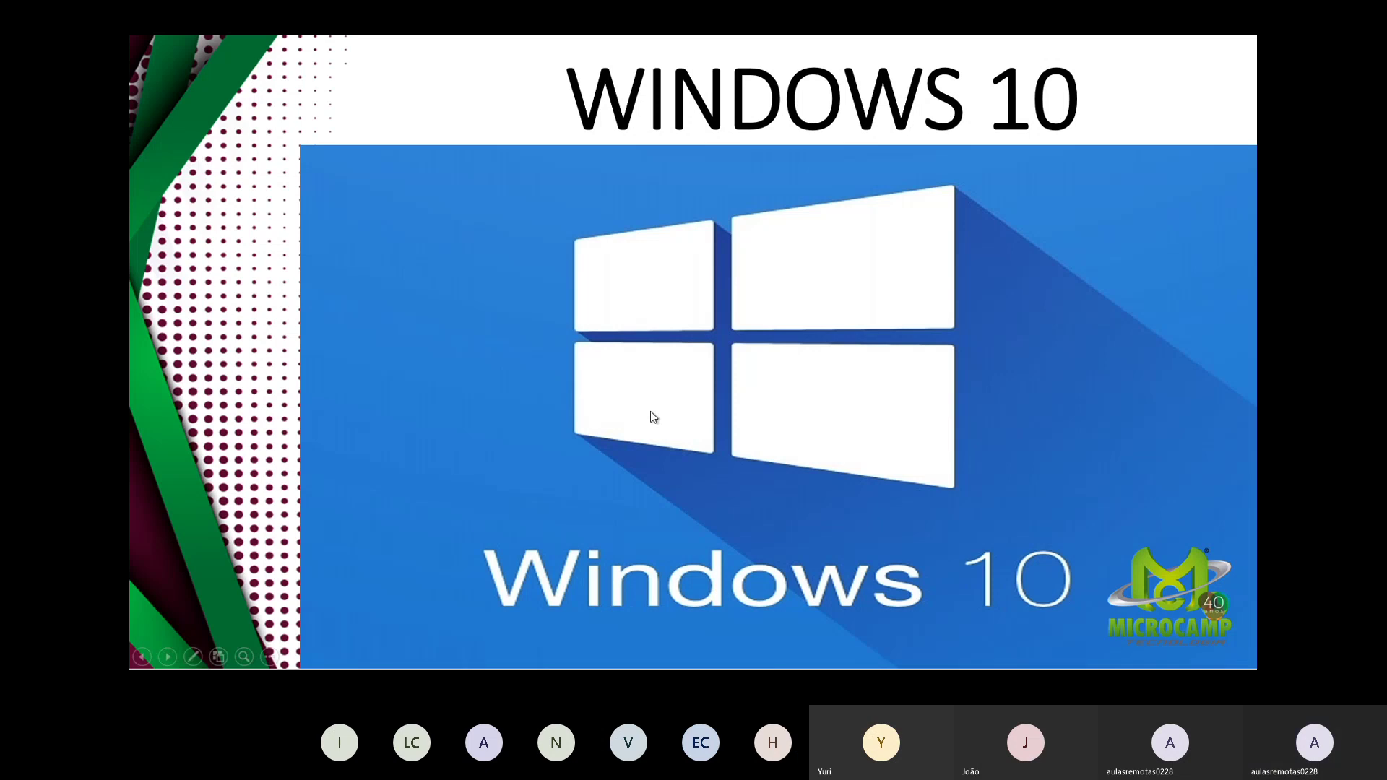
Step: Advance the slideshow twice, then step back to the Sistemas Operacionais slide
click(587, 340)
click(592, 336)
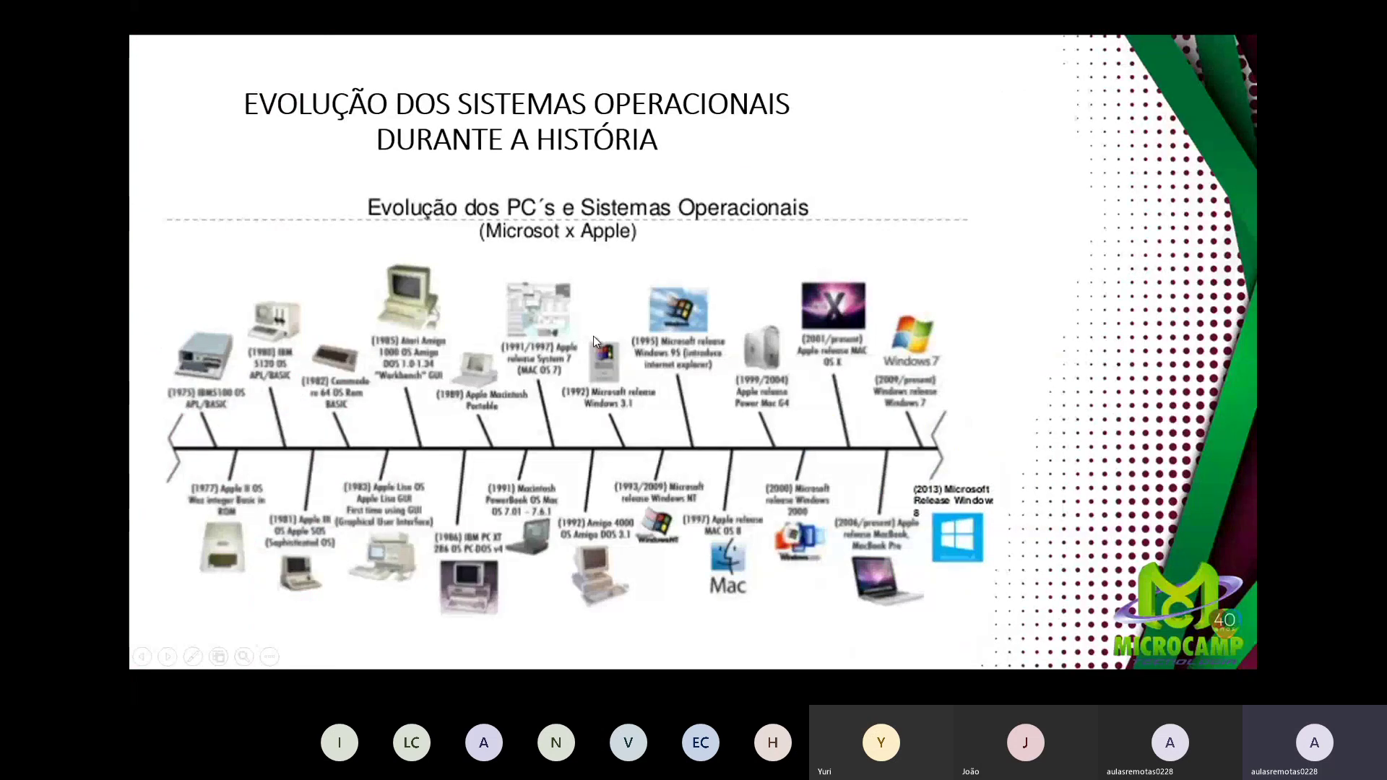
key(Left)
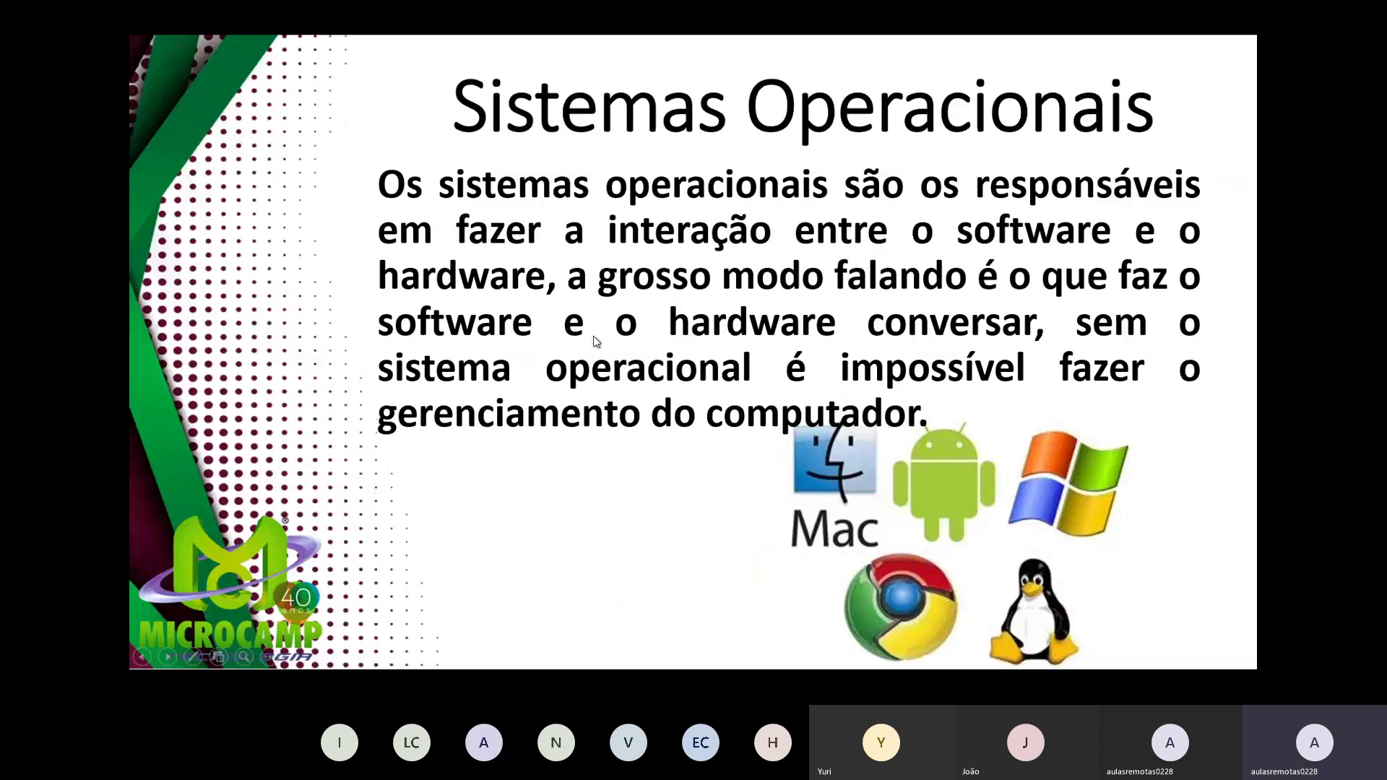
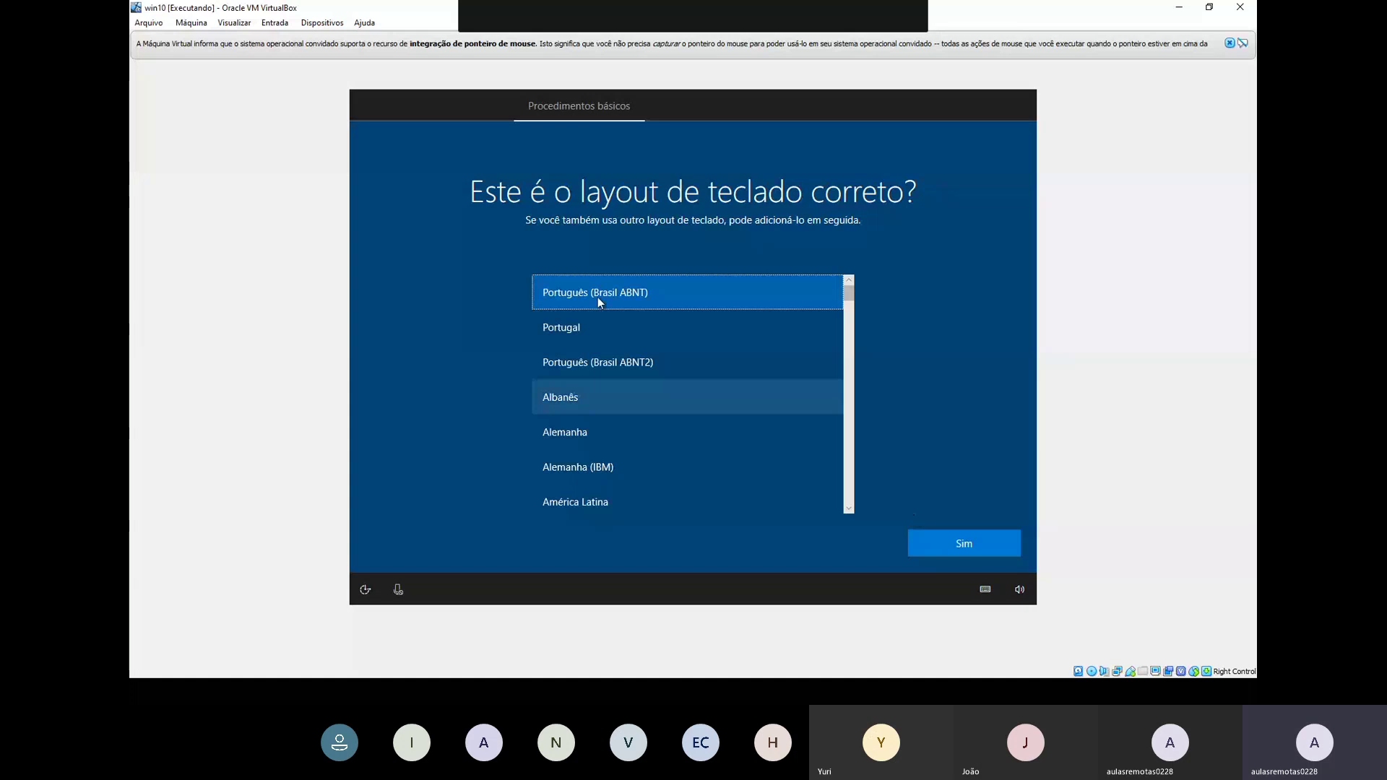
Step: Choose the Português (Brasil ABNT2) keyboard layout and skip adding a second layout
click(595, 376)
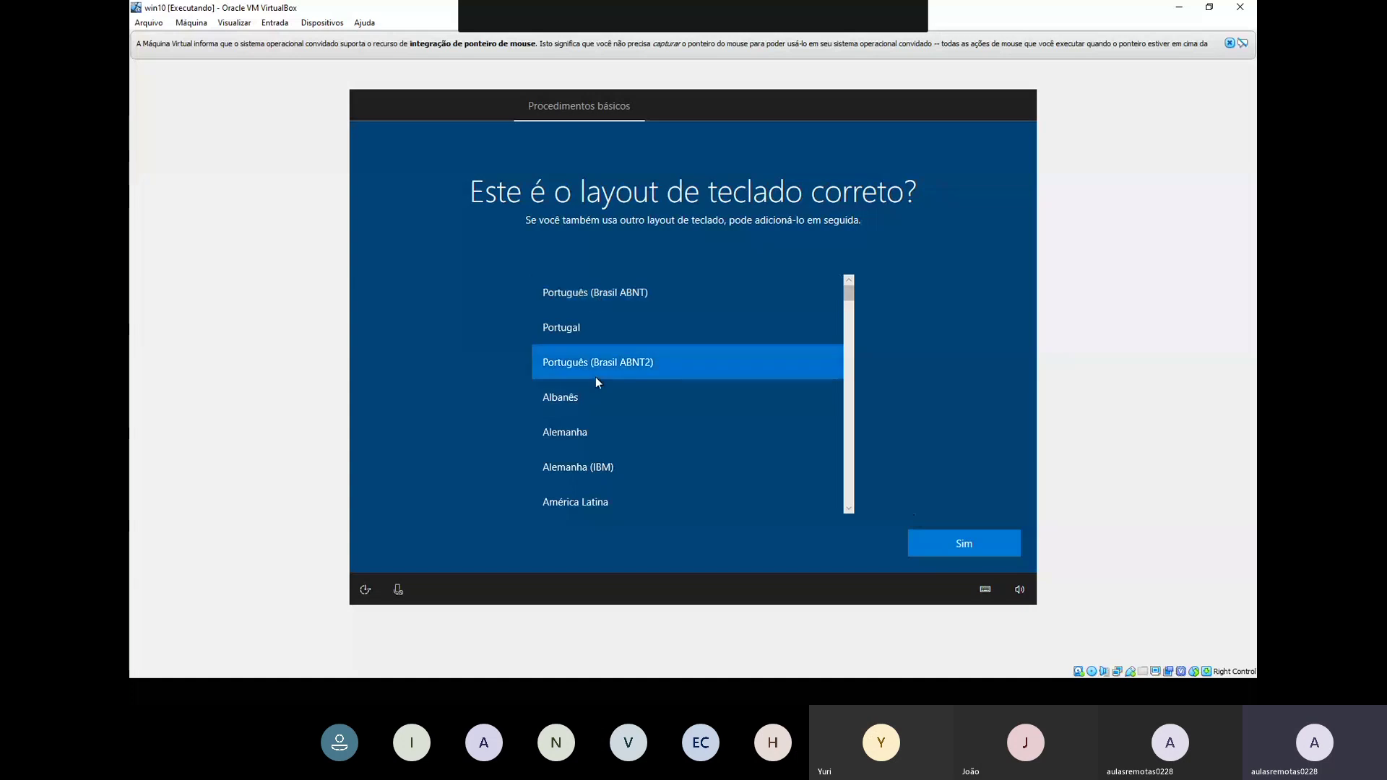
click(913, 547)
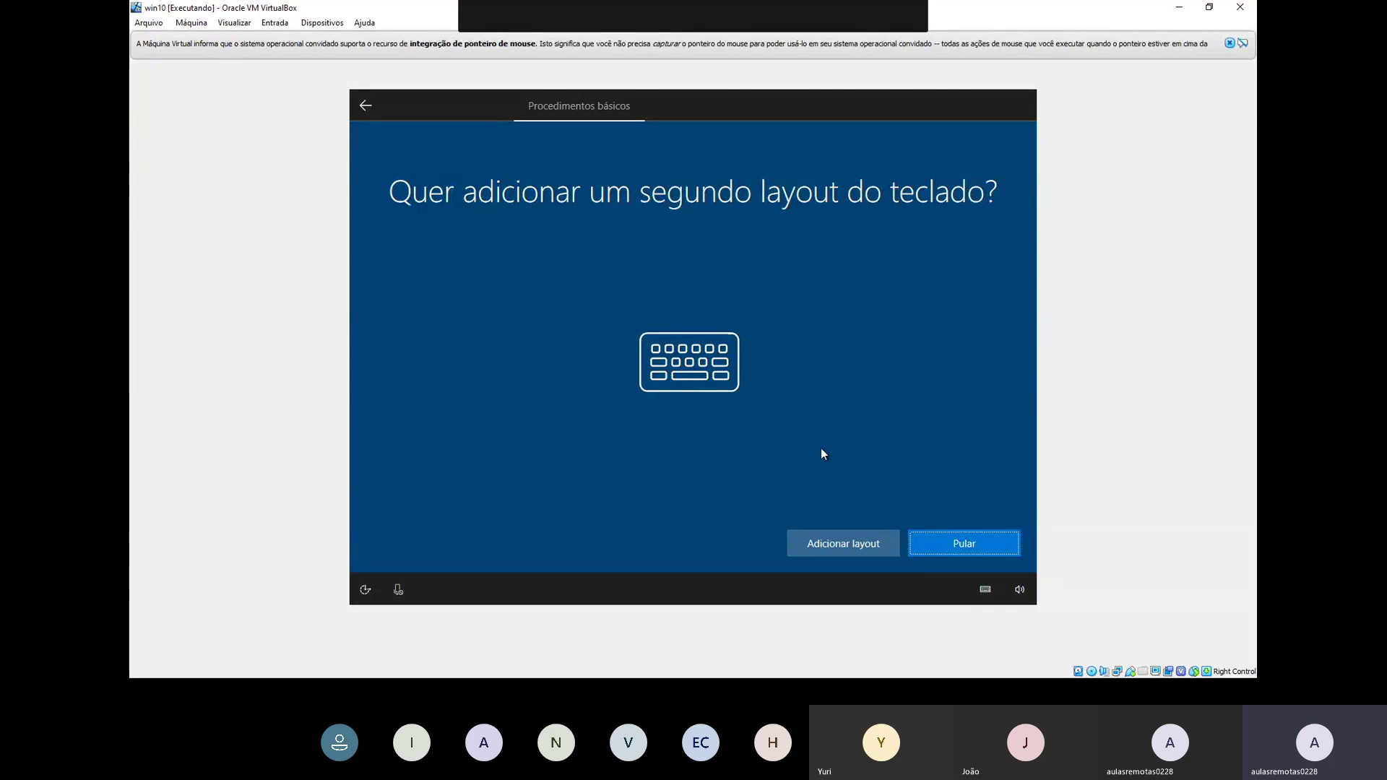
click(934, 542)
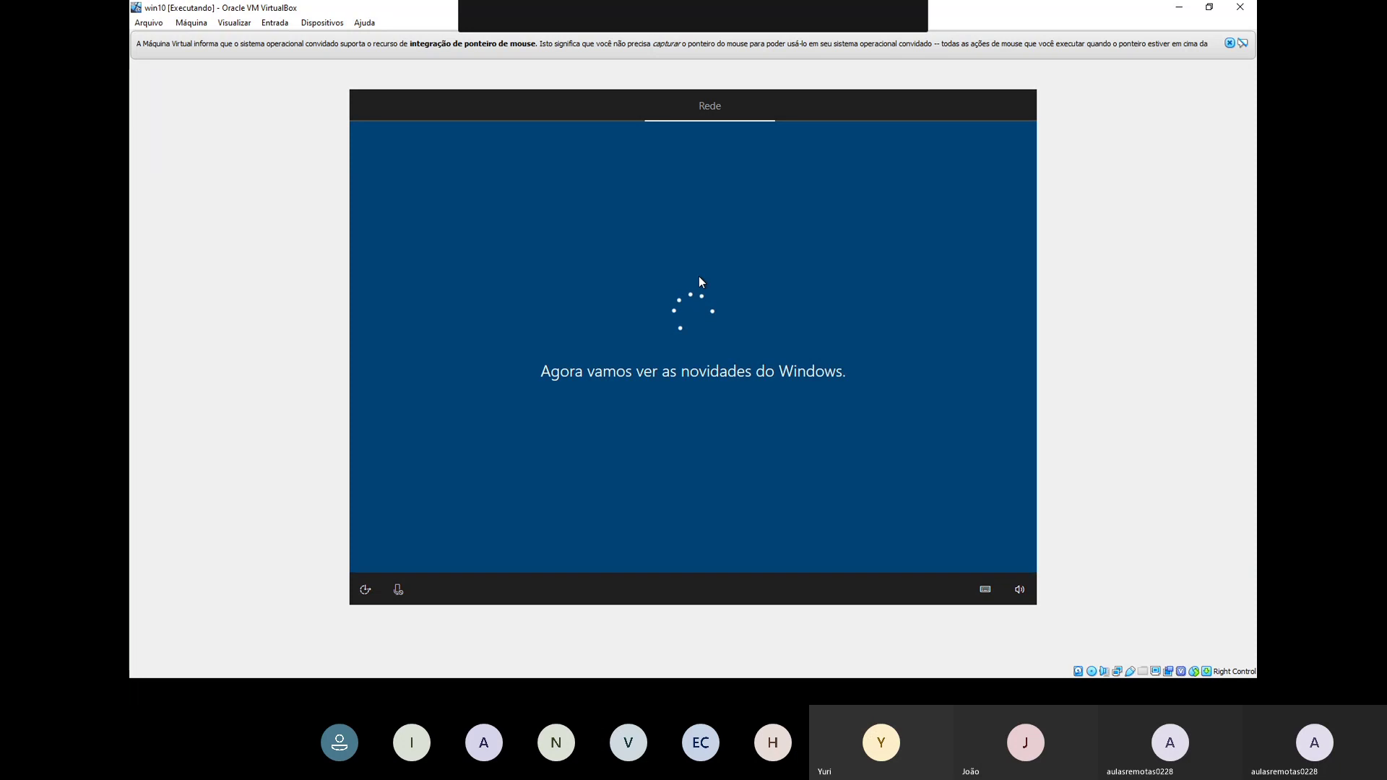
Step: Dismiss the VirtualBox mouse-integration notification bar
click(1229, 44)
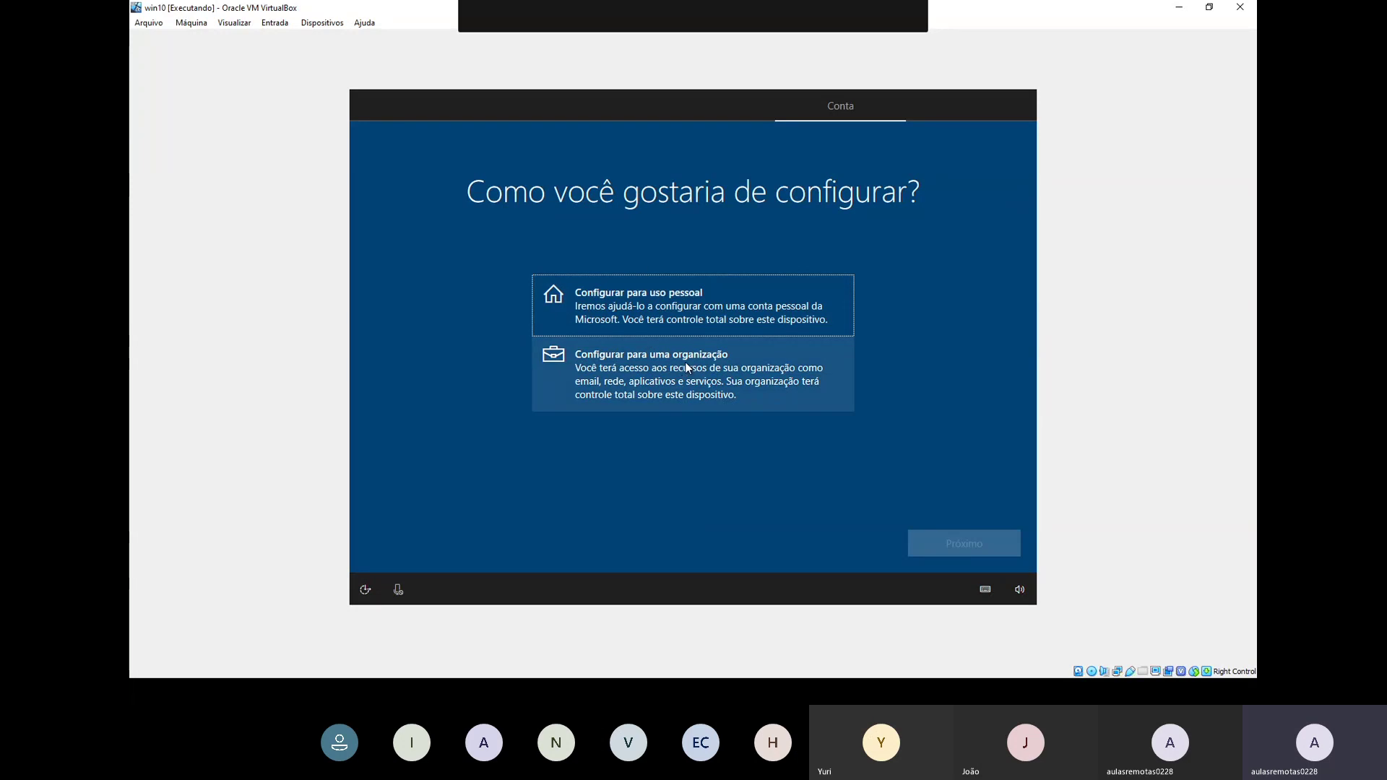
Step: Choose 'Configurar para uso pessoal' and continue to the account sign-in page
click(667, 315)
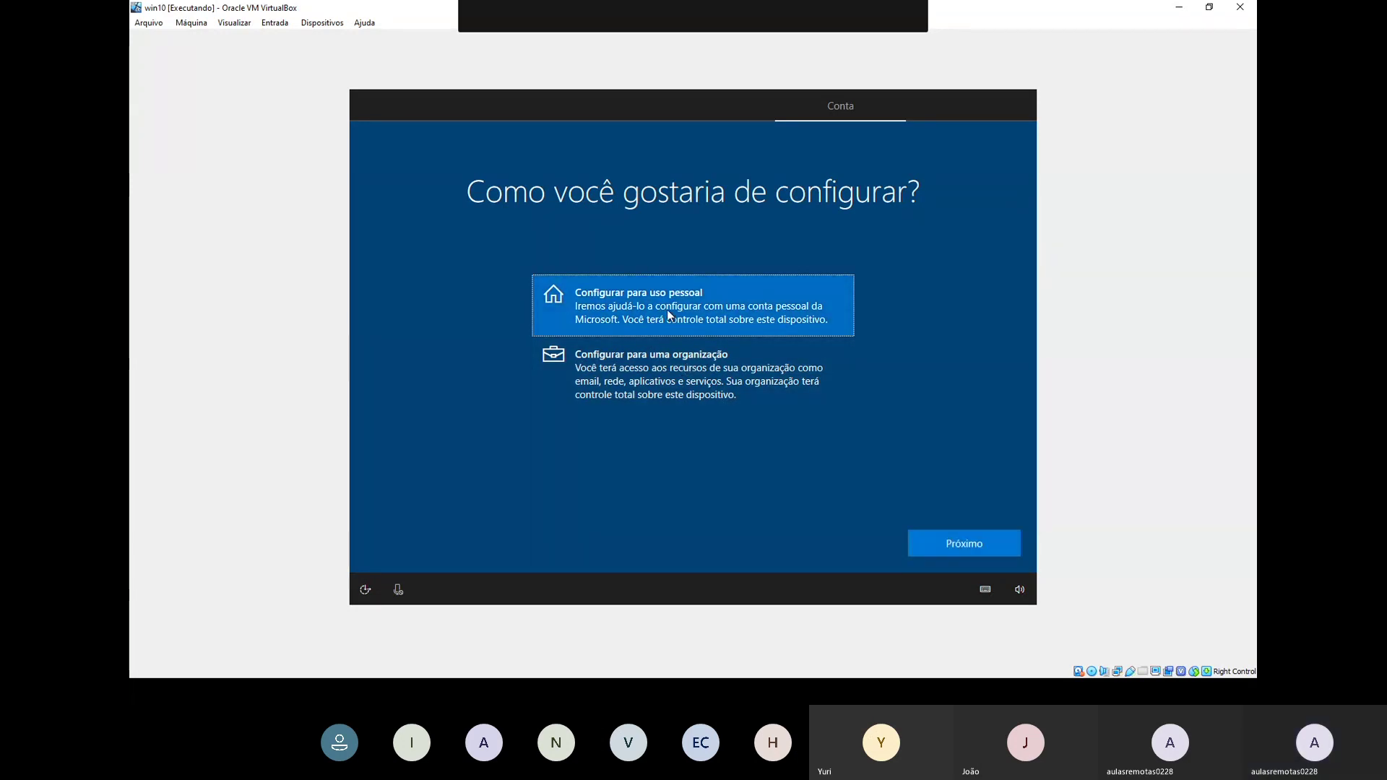
click(921, 544)
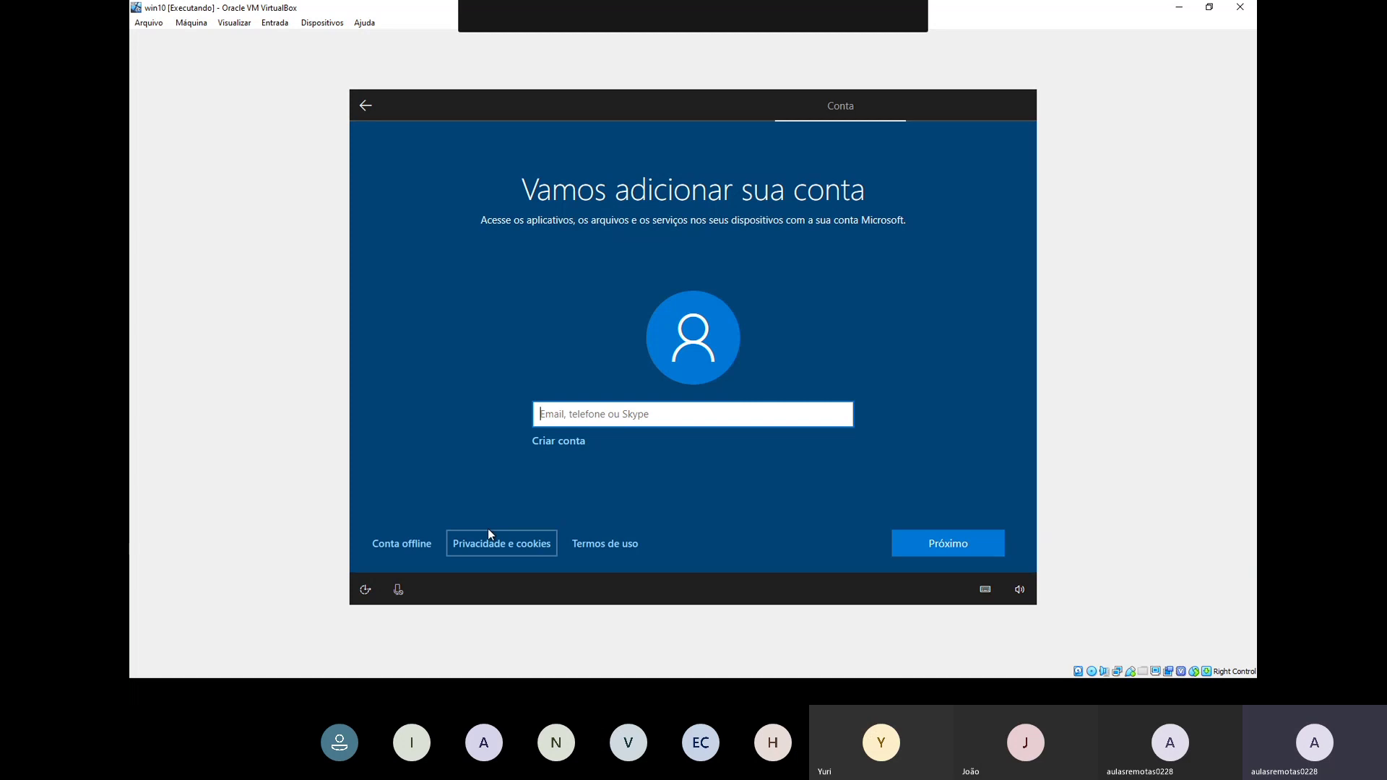
Step: Choose 'Conta offline' to use a local account instead of a Microsoft account
click(417, 549)
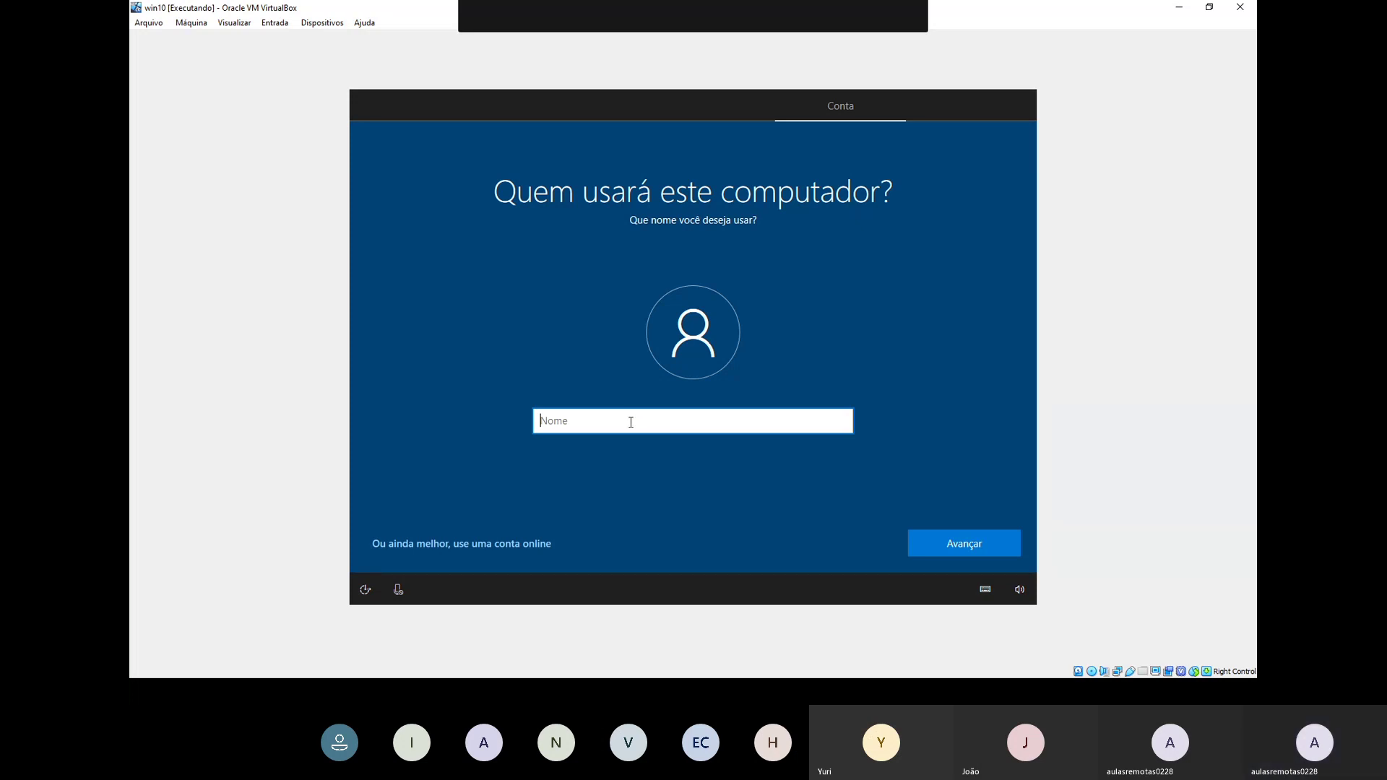
Step: Name the local account 'Aula', then enter and confirm the account password
text(AulaA)
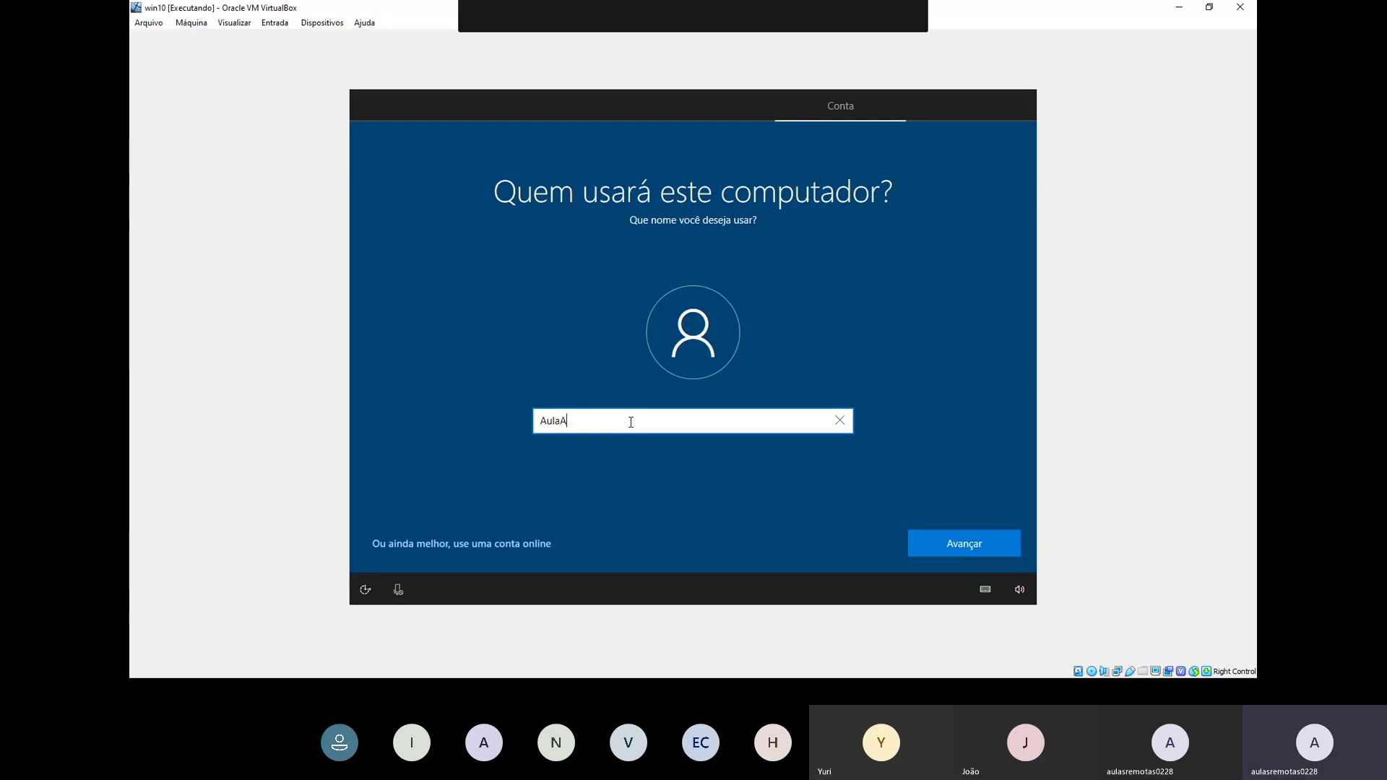
key(BackSpace)
click(956, 540)
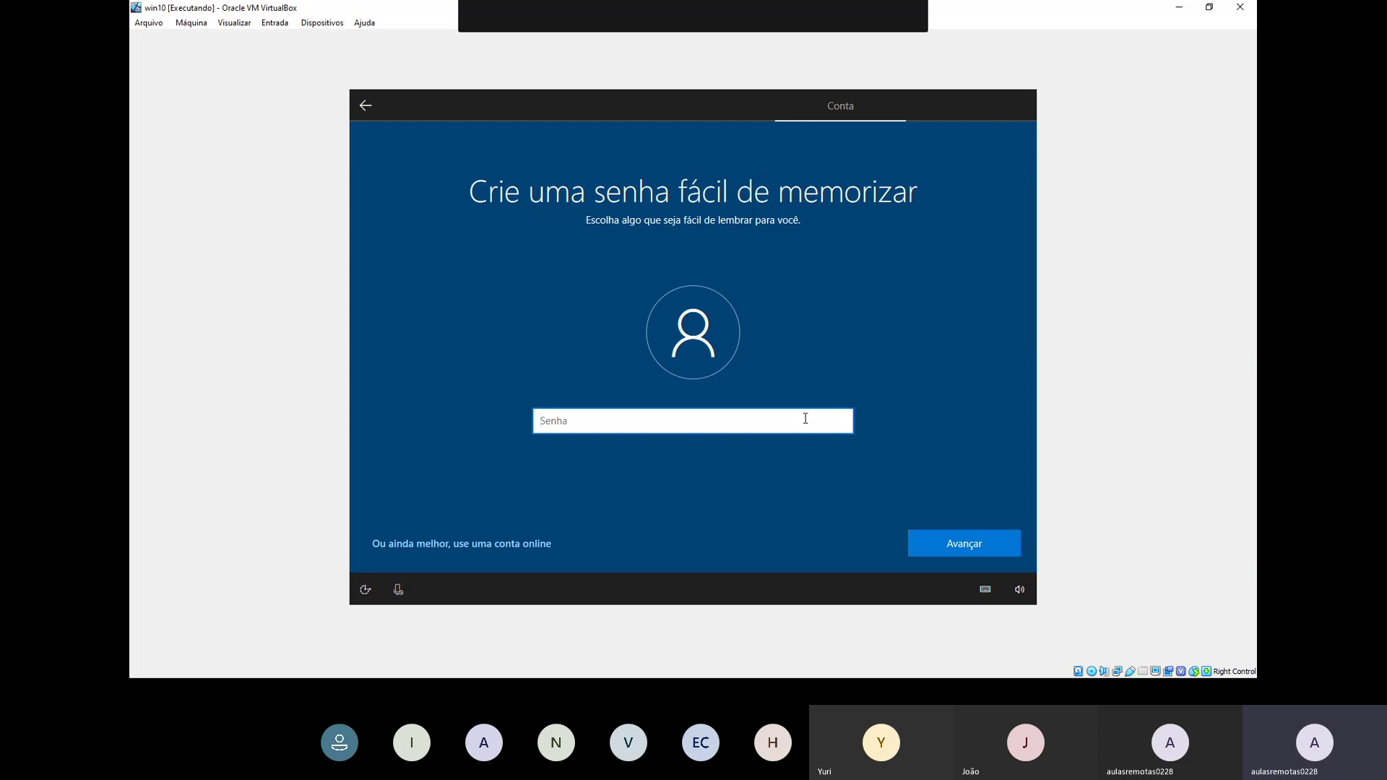
text(123)
click(929, 545)
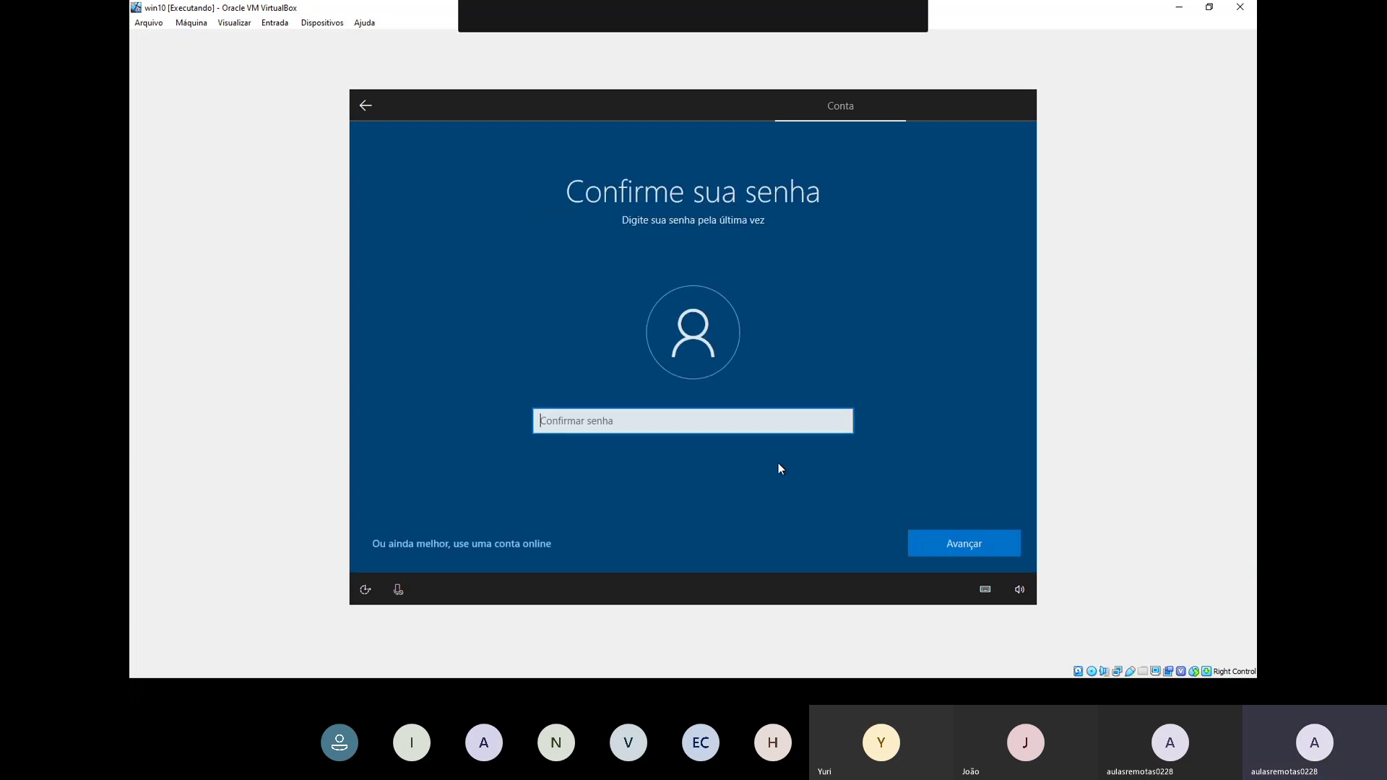
text(123)
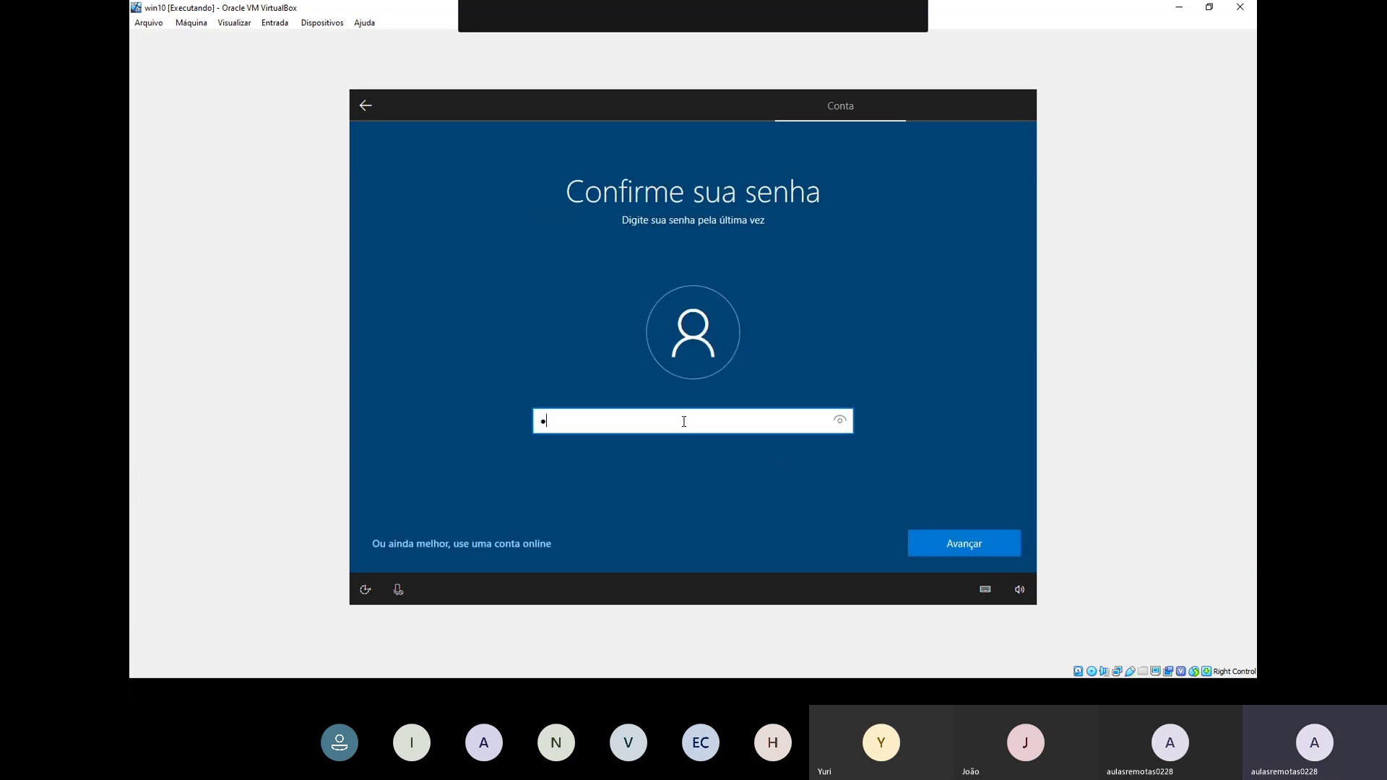
click(948, 549)
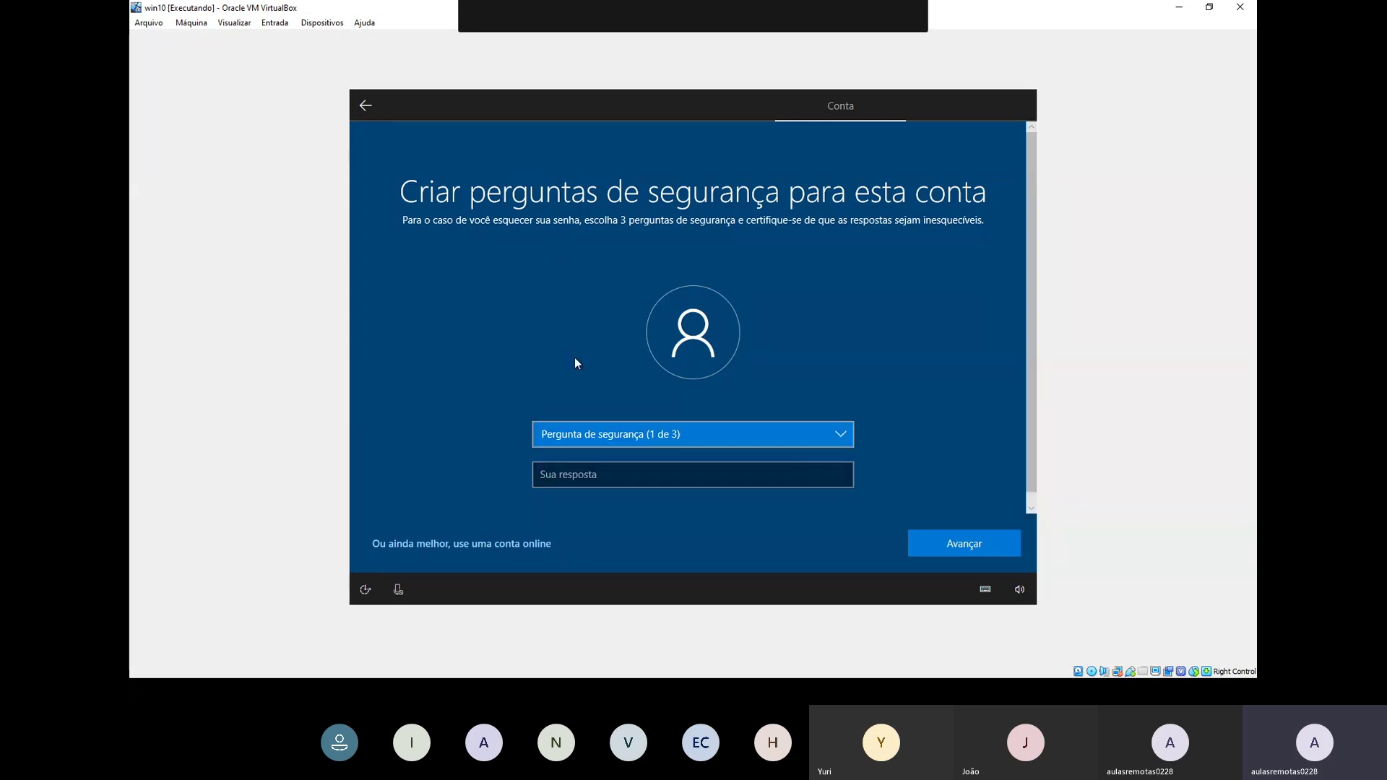
Step: Pick the birth-city security question and enter its answer
click(686, 437)
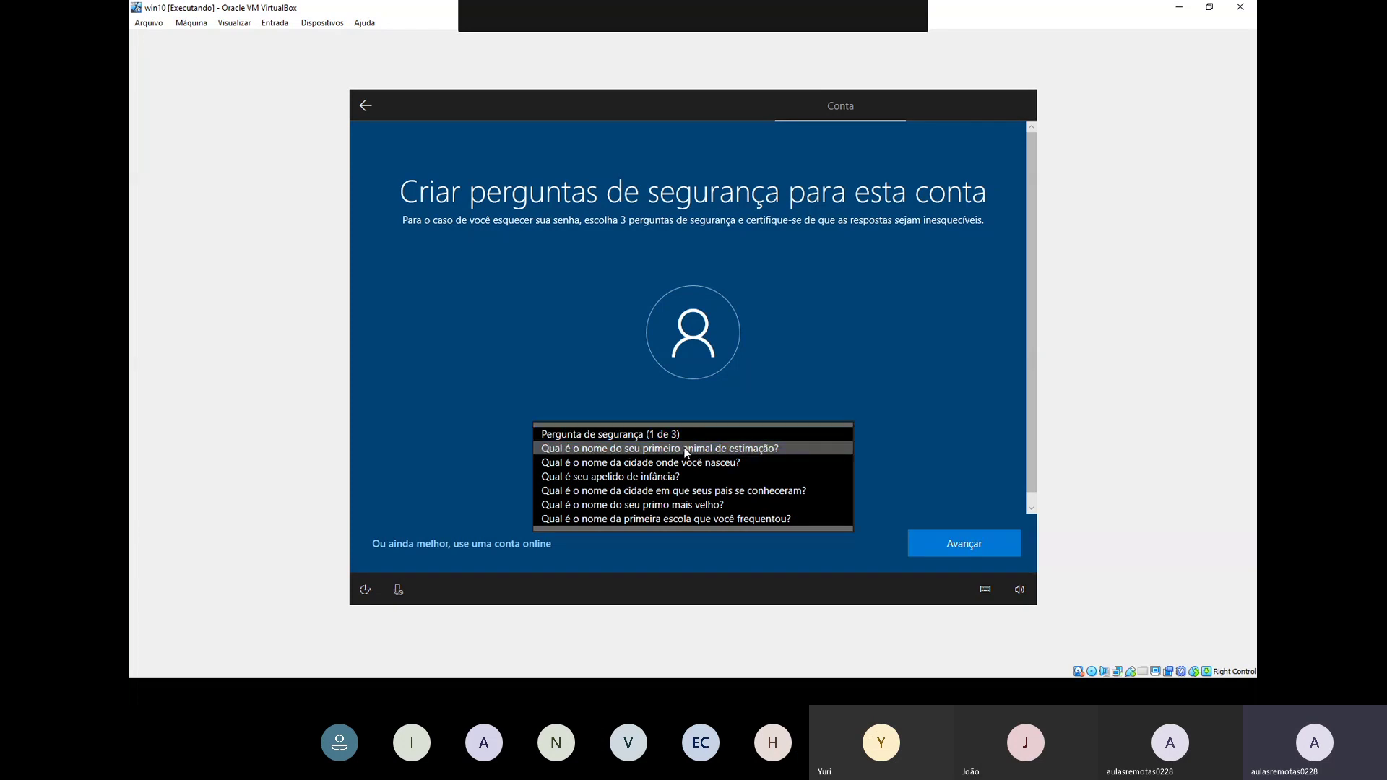
click(686, 448)
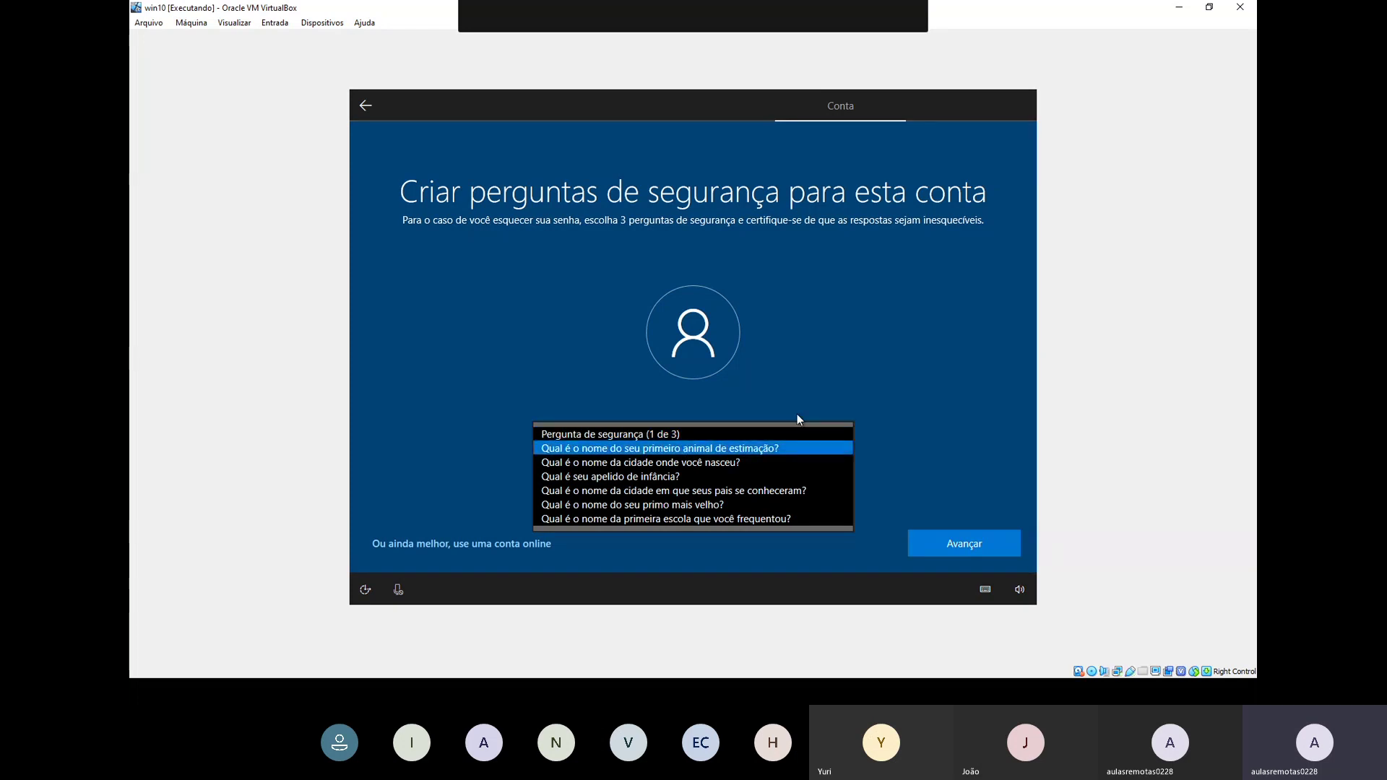
click(730, 463)
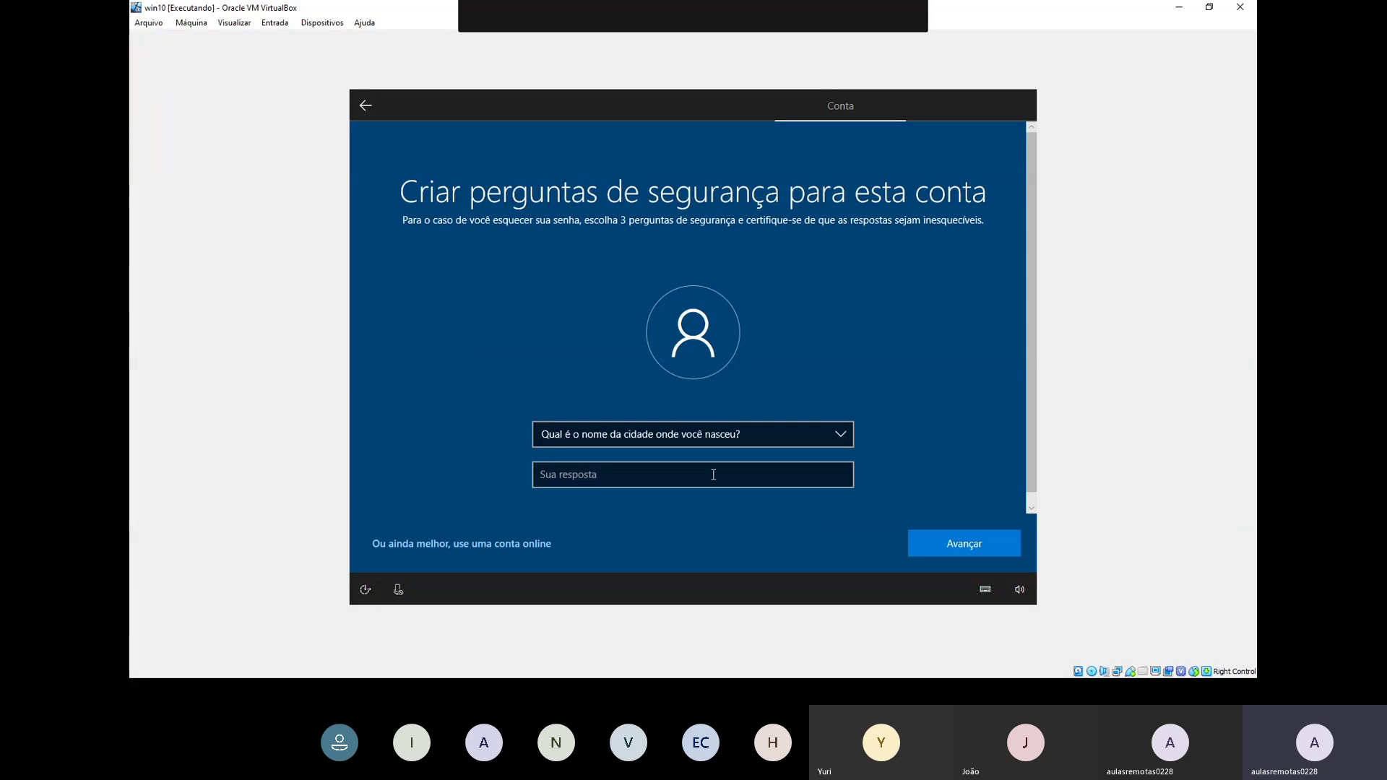
click(714, 472)
text(manaus)
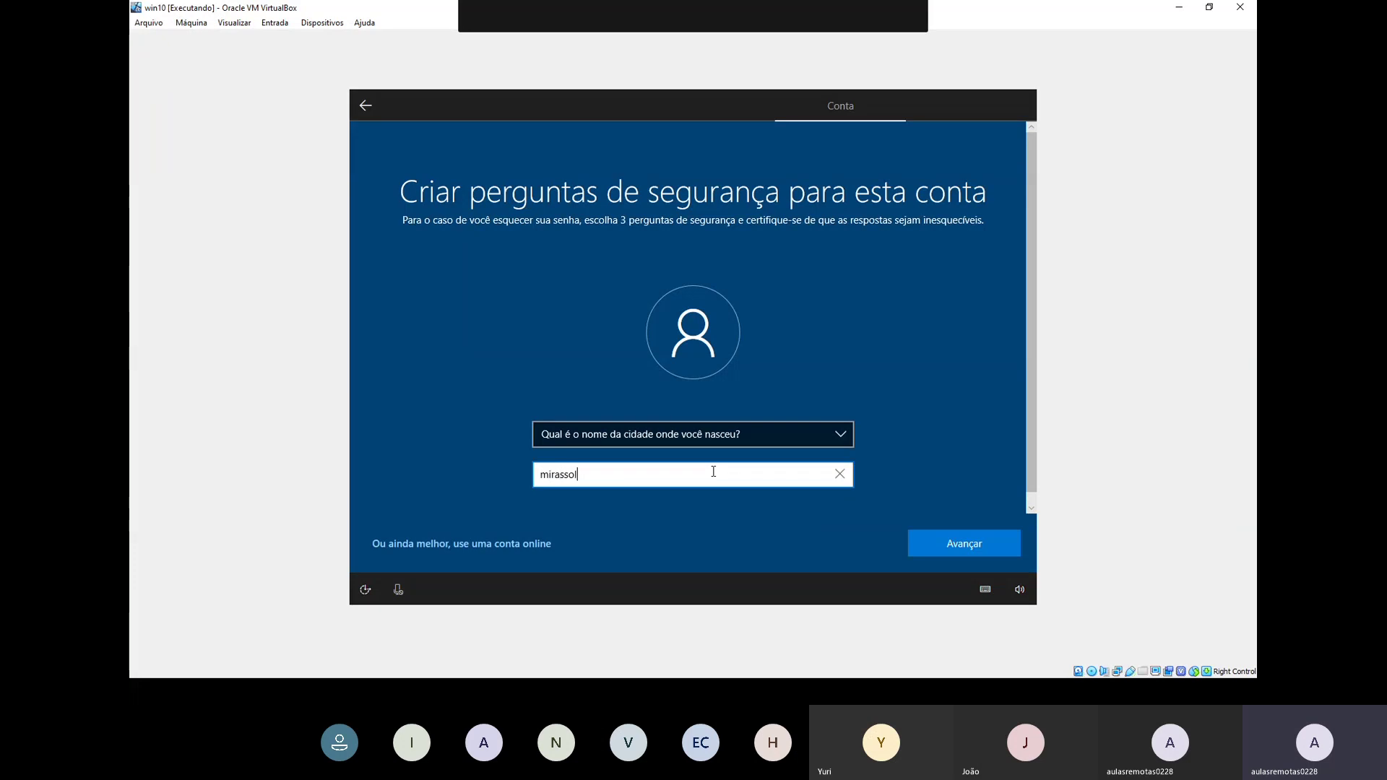
key(Return)
Step: Pick the where-parents-met and first-school questions and enter an answer for each
click(701, 434)
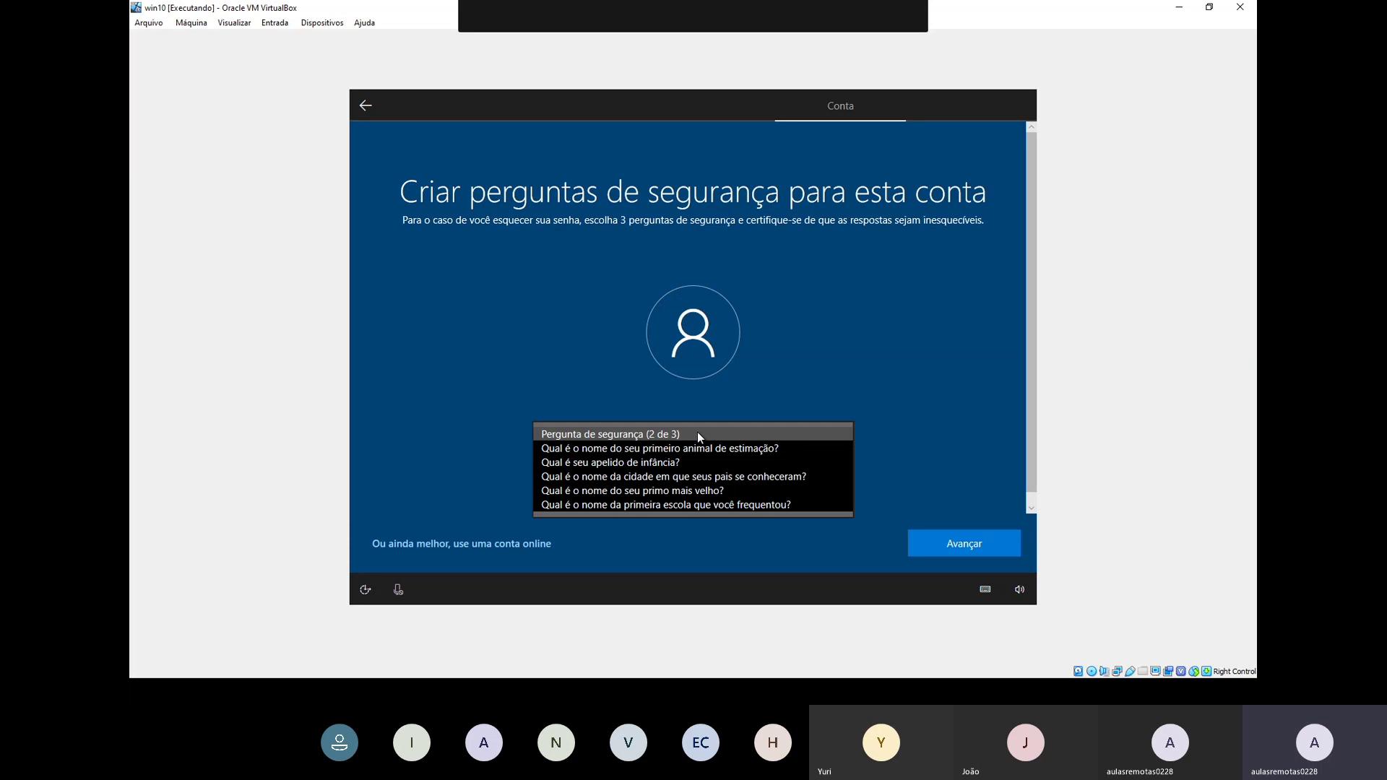
click(698, 476)
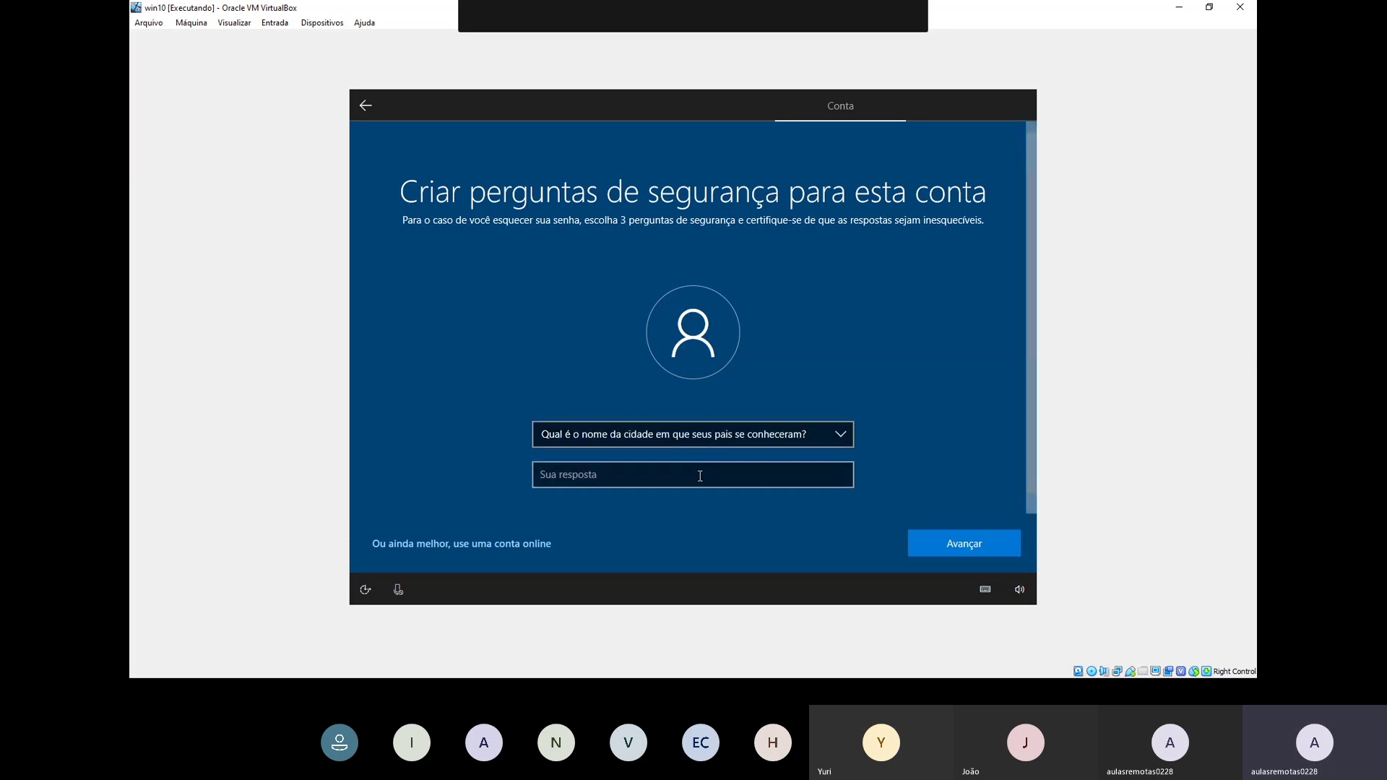
click(700, 476)
text(gener)
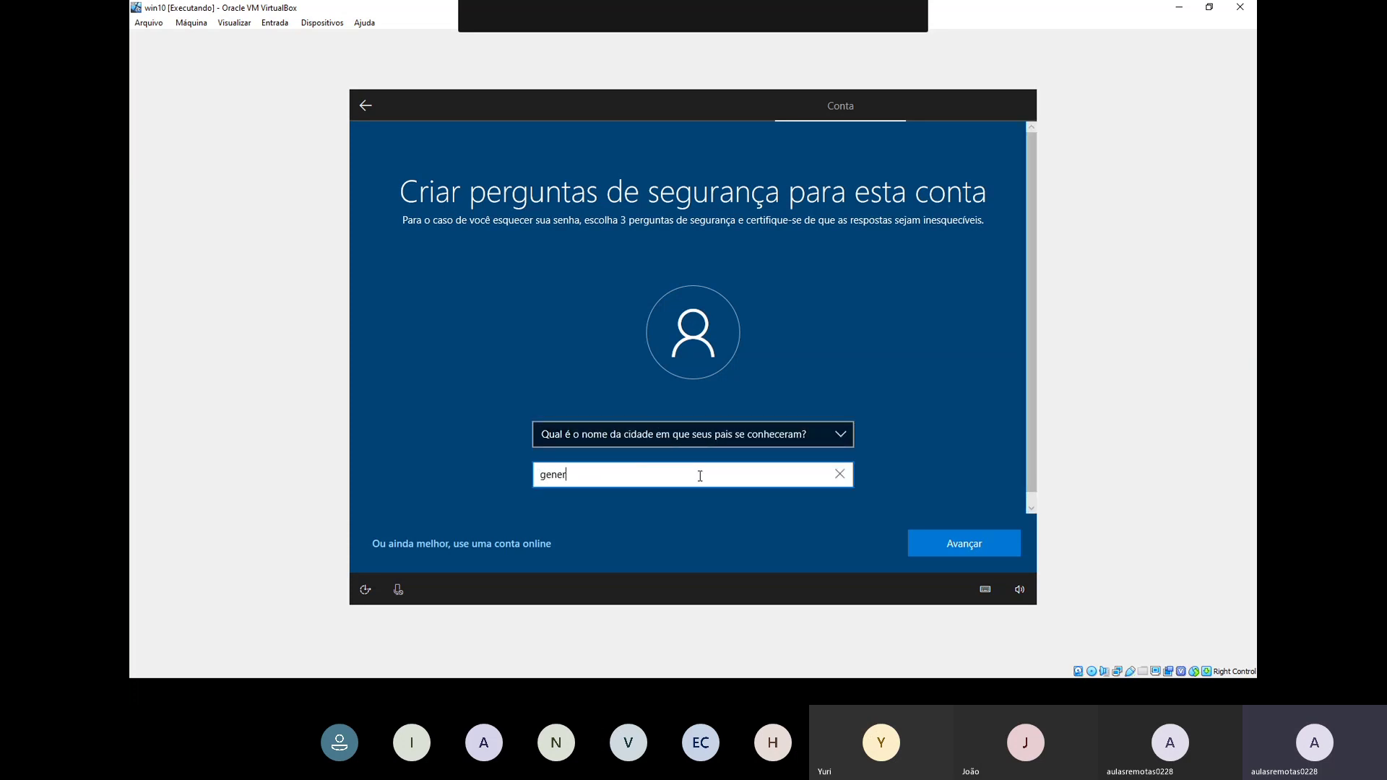
text(al salgado)
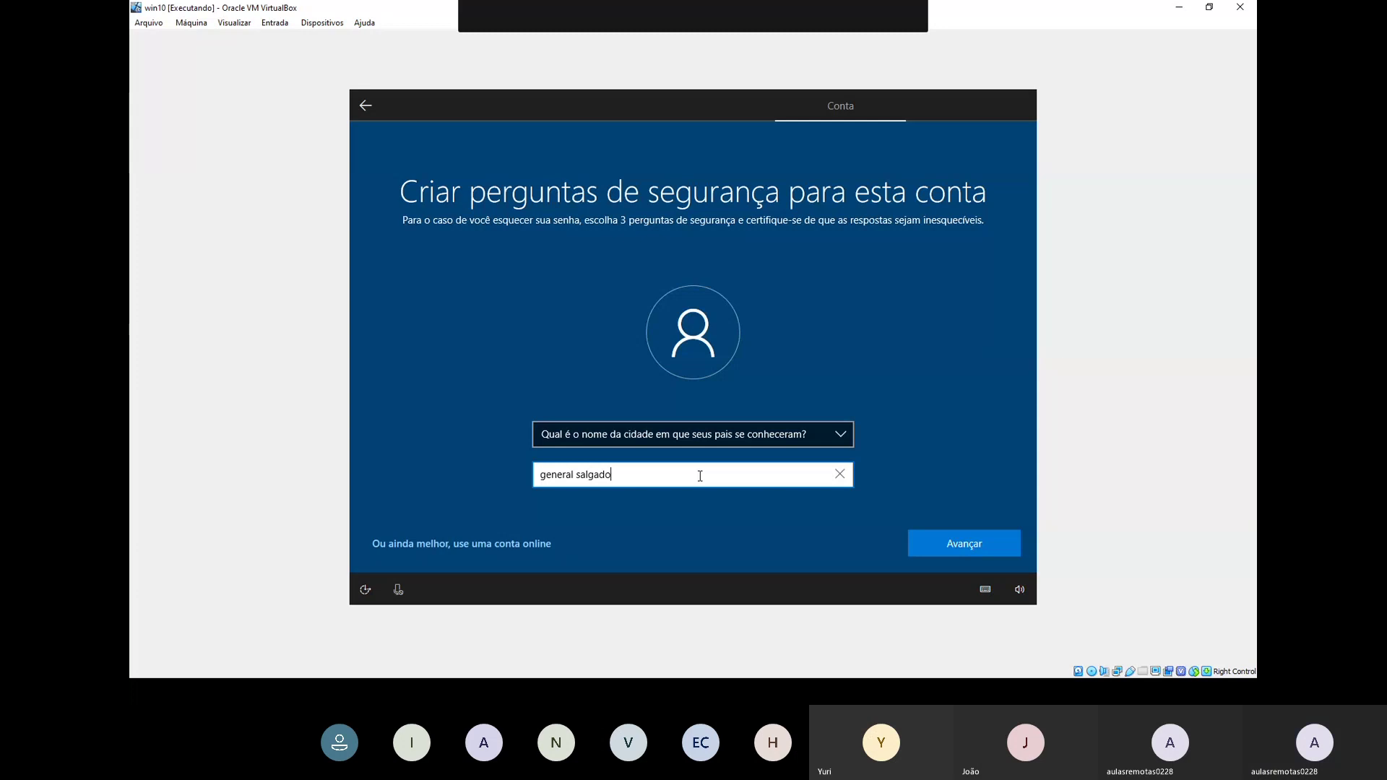
key(Return)
click(708, 439)
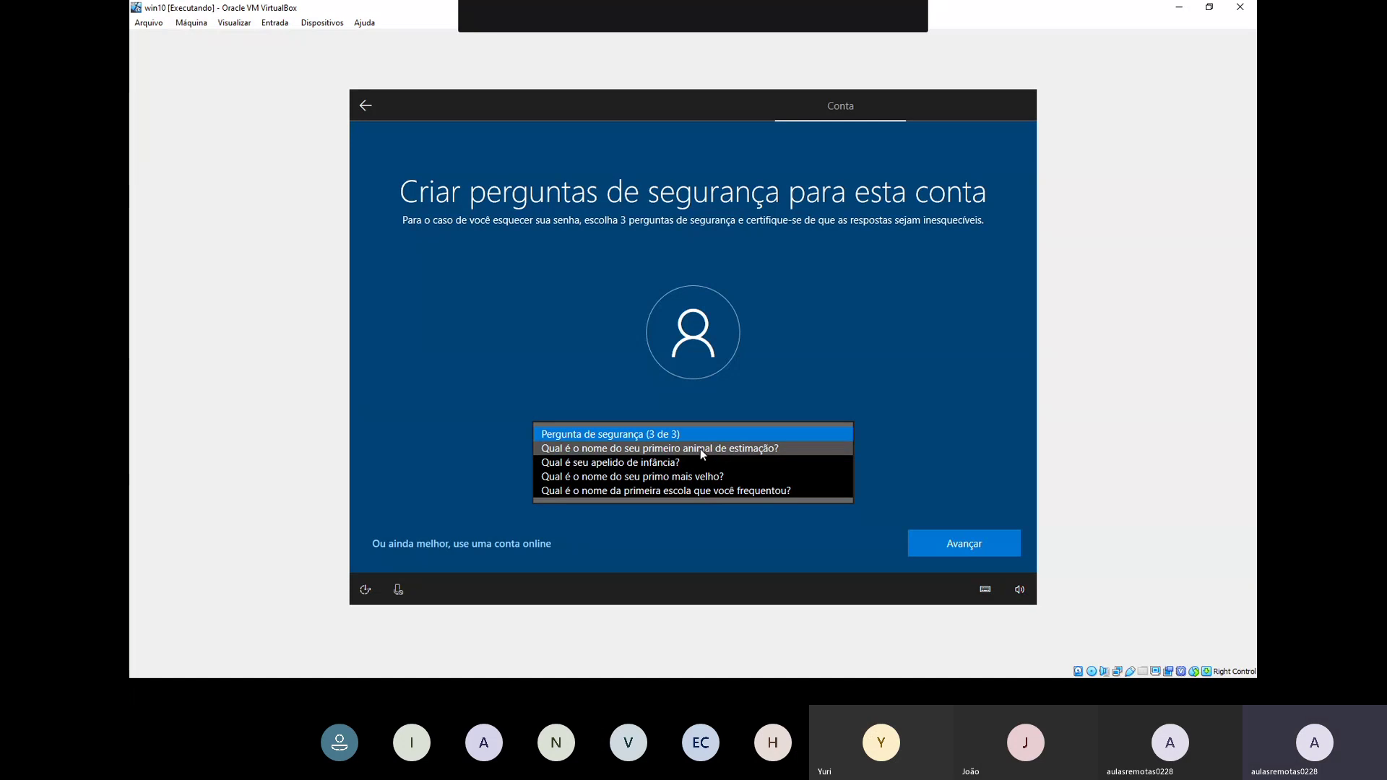
click(701, 449)
click(700, 491)
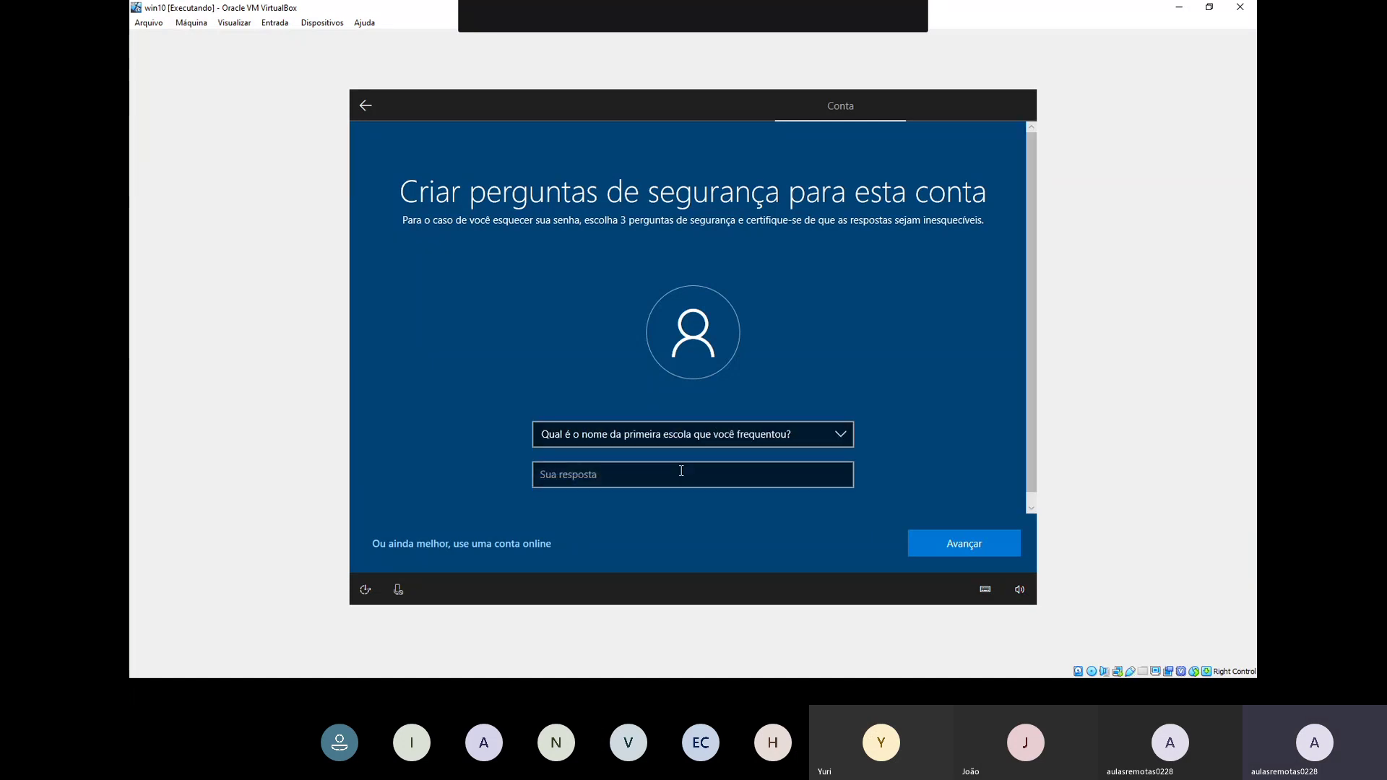
text(tonico )
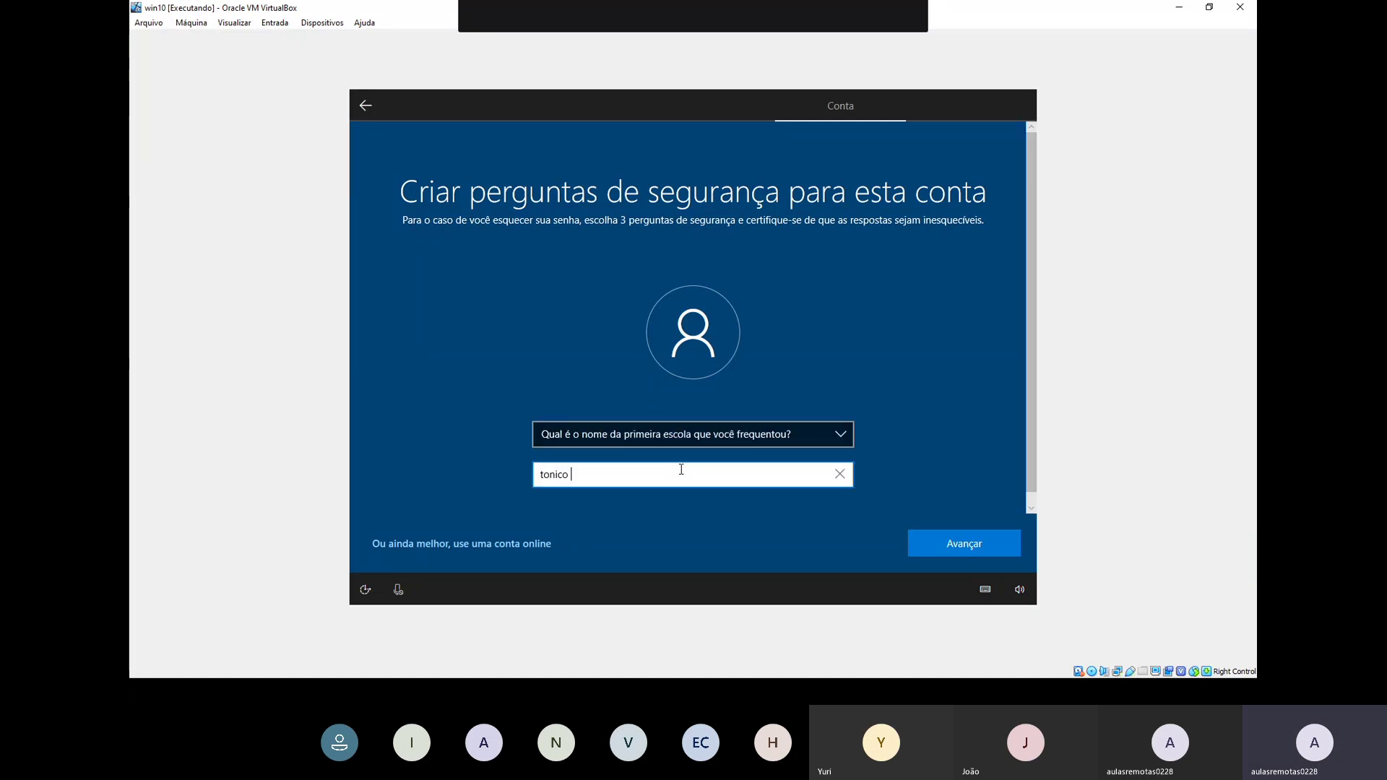
text(barros)
key(Return)
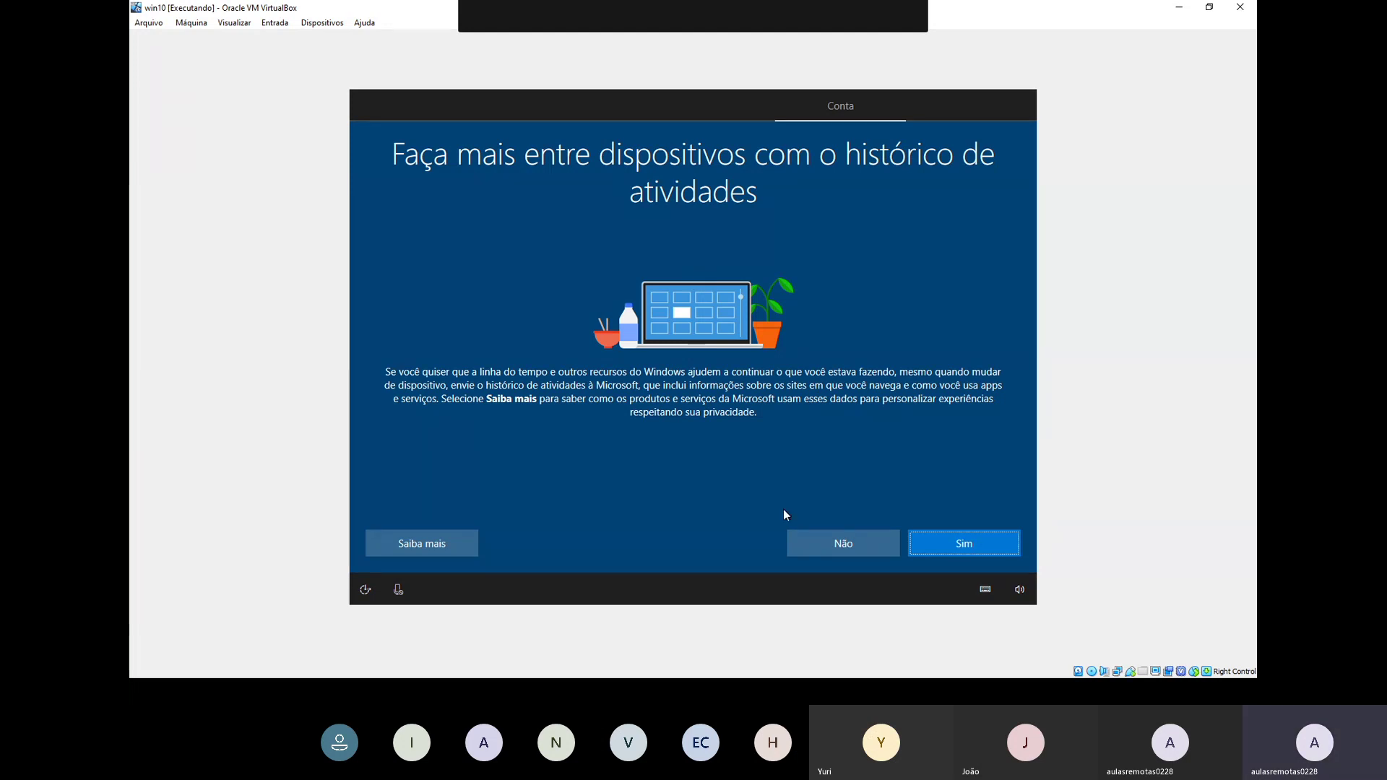
Step: Decline sending activity history to Microsoft with Não
click(808, 531)
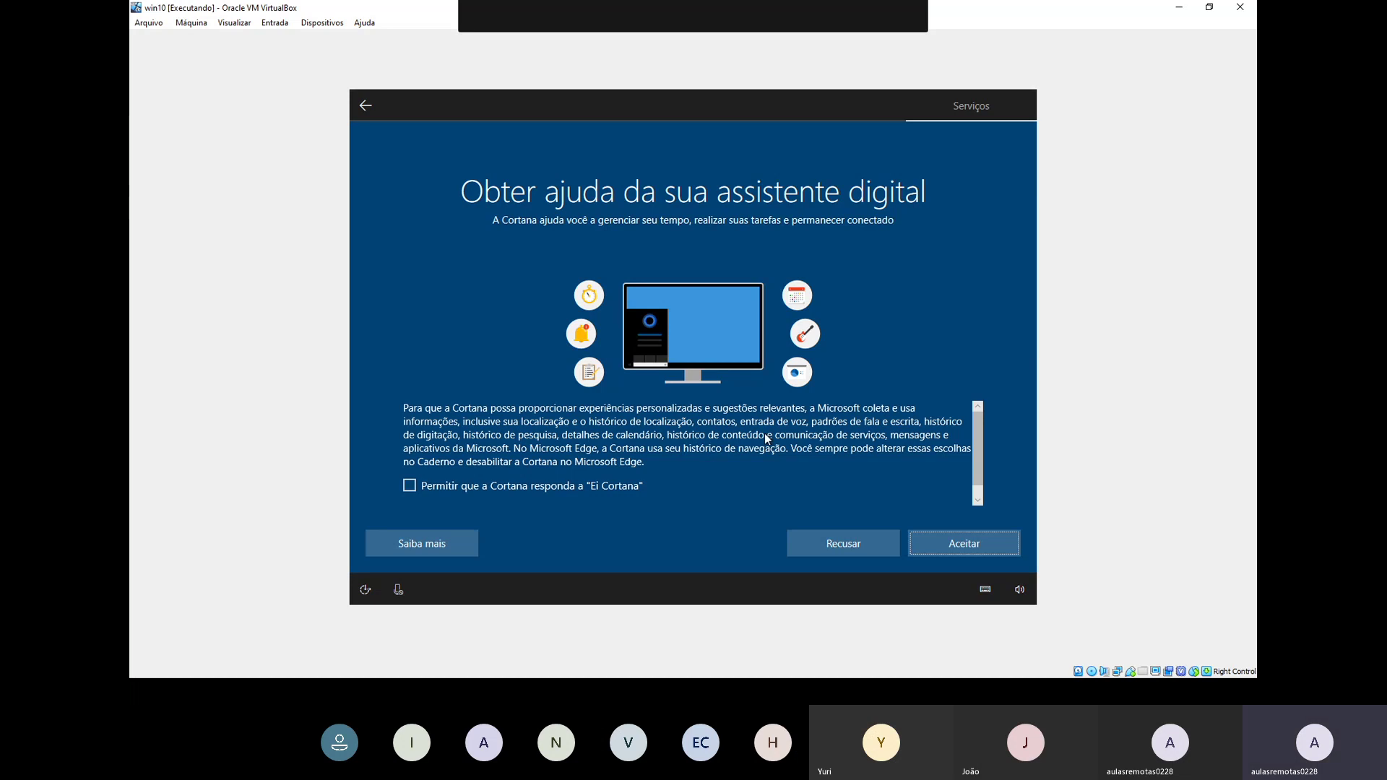
Step: Decline Cortana with Recusar
click(814, 545)
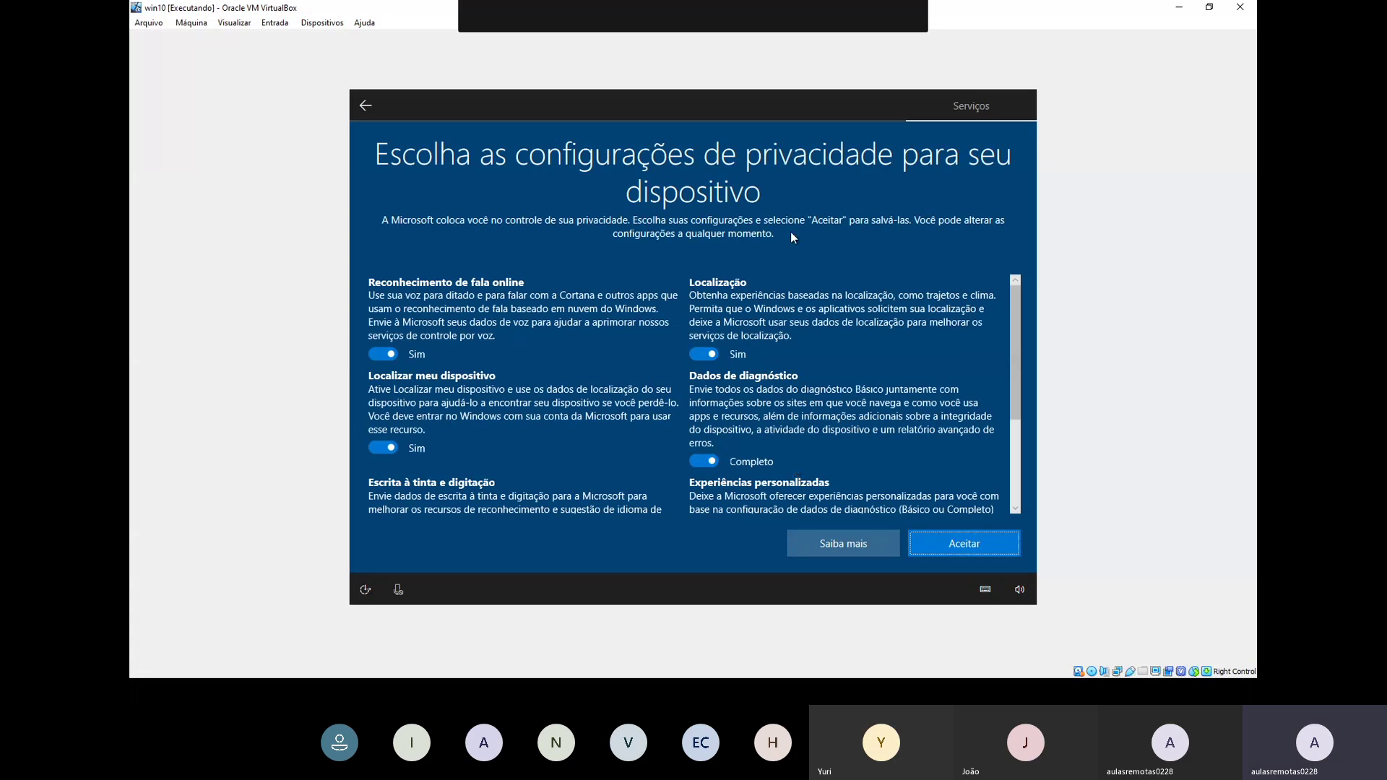
Step: Turn off speech recognition, Find my device, location, inking, advertising ID and tailored experiences, set diagnostics to Básico, and accept
click(382, 354)
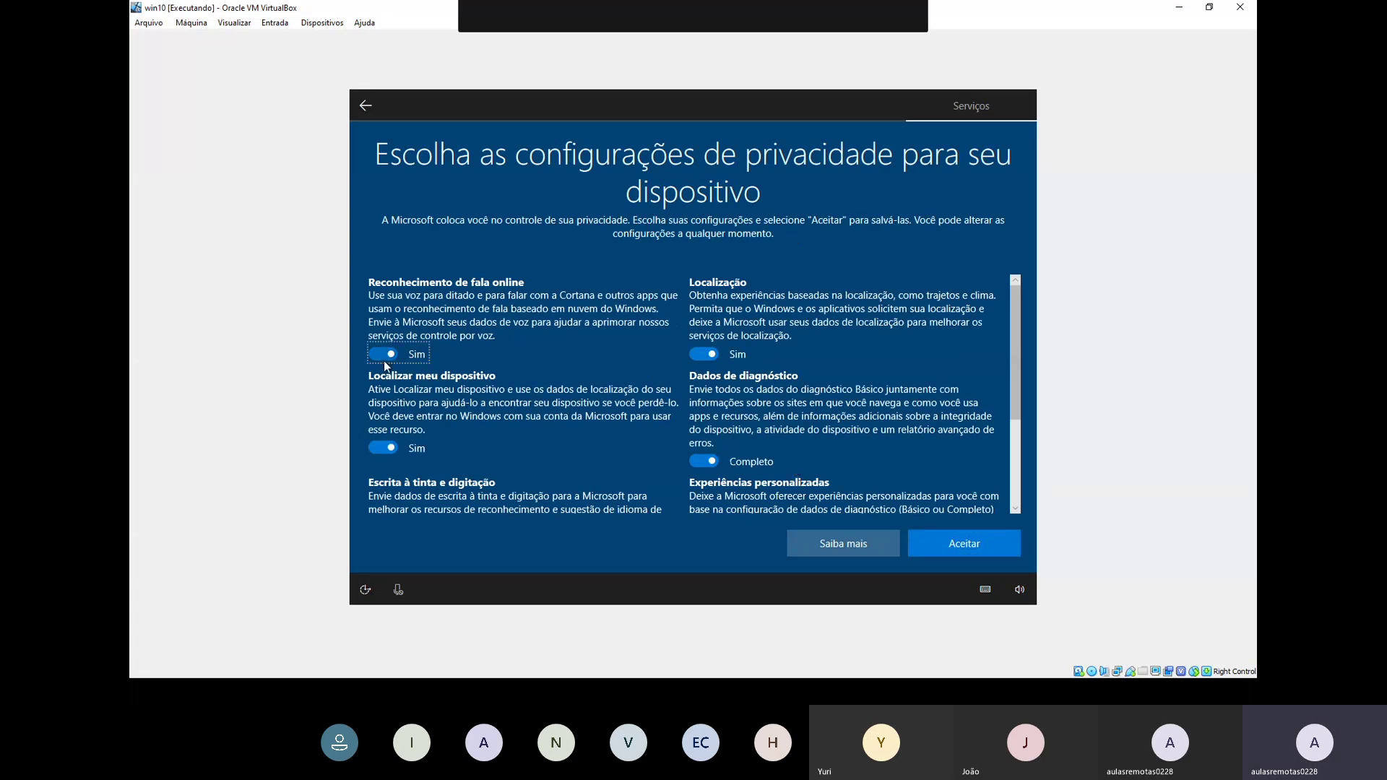
click(382, 462)
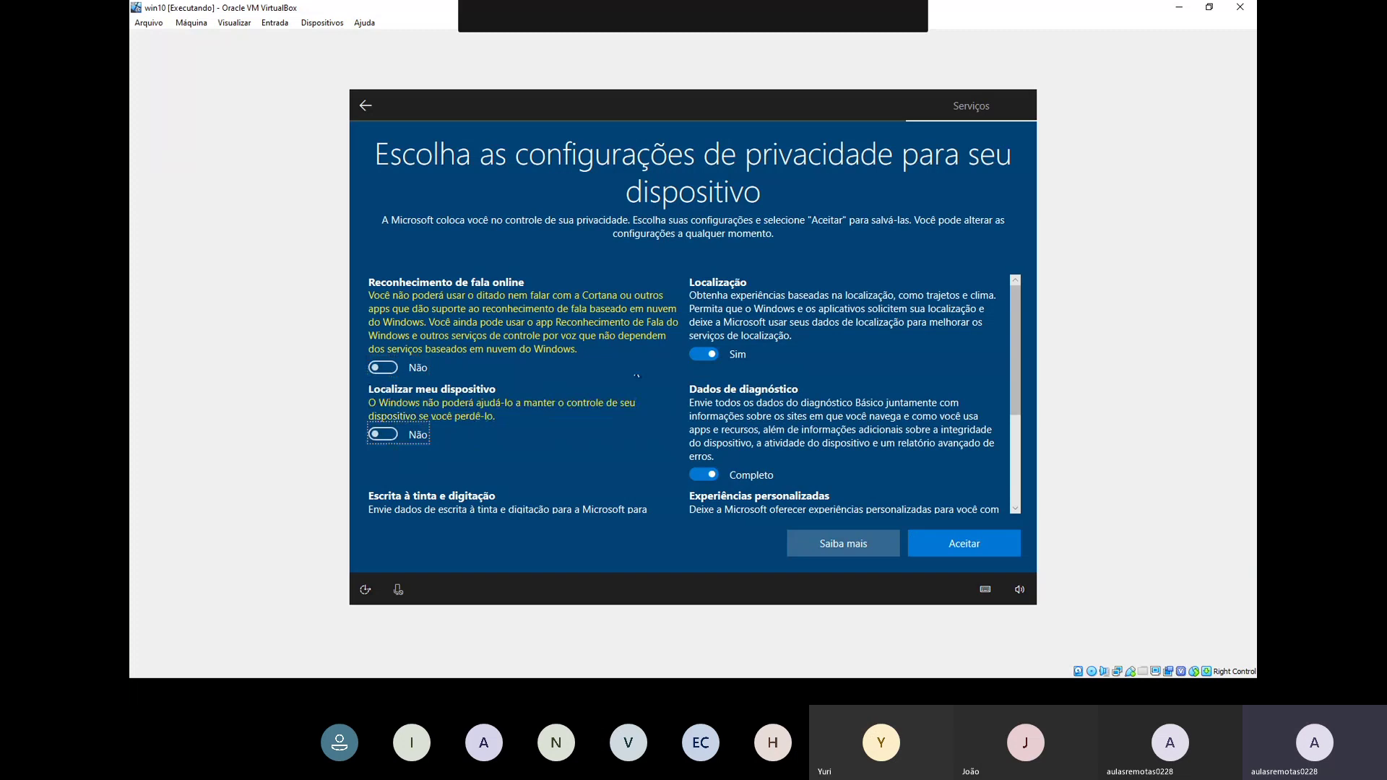
click(706, 355)
click(705, 477)
scroll(626, 435, down, 3)
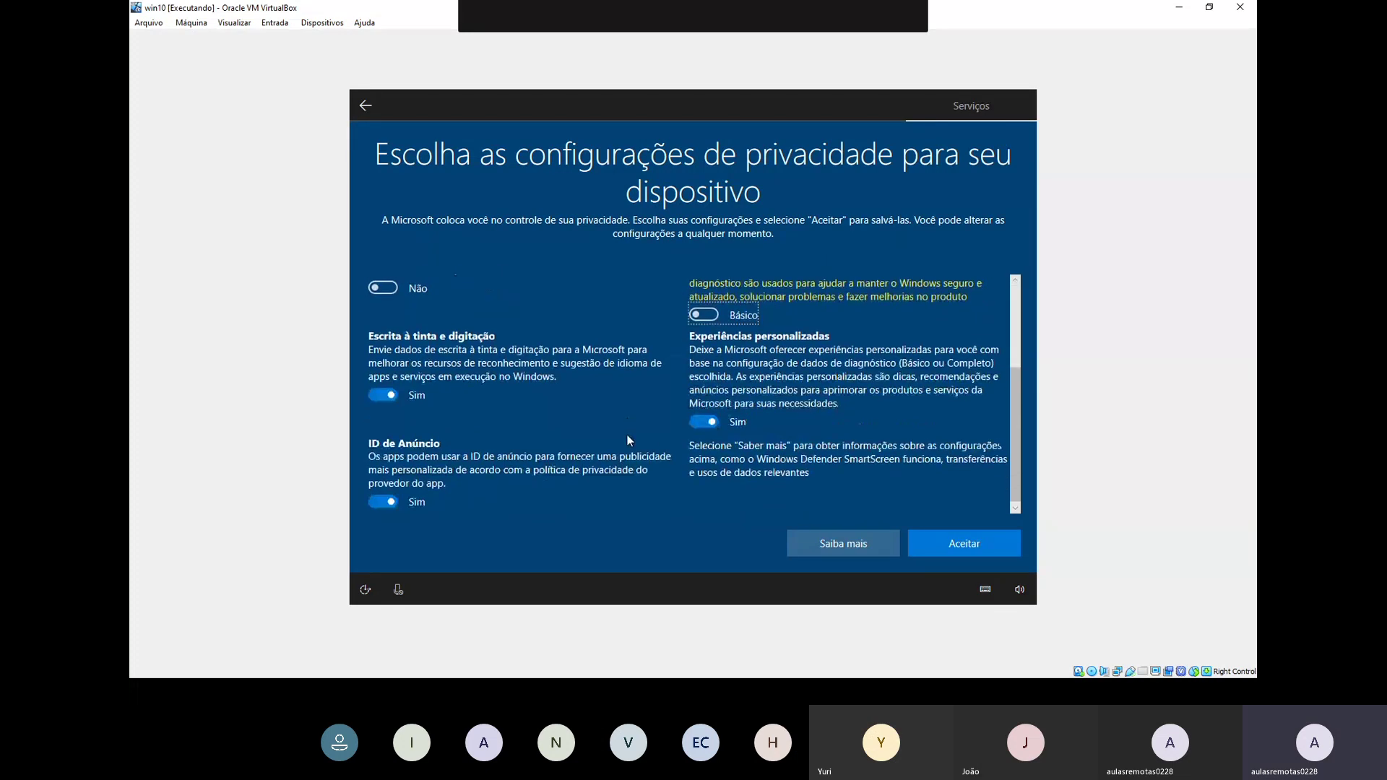
click(381, 394)
click(381, 497)
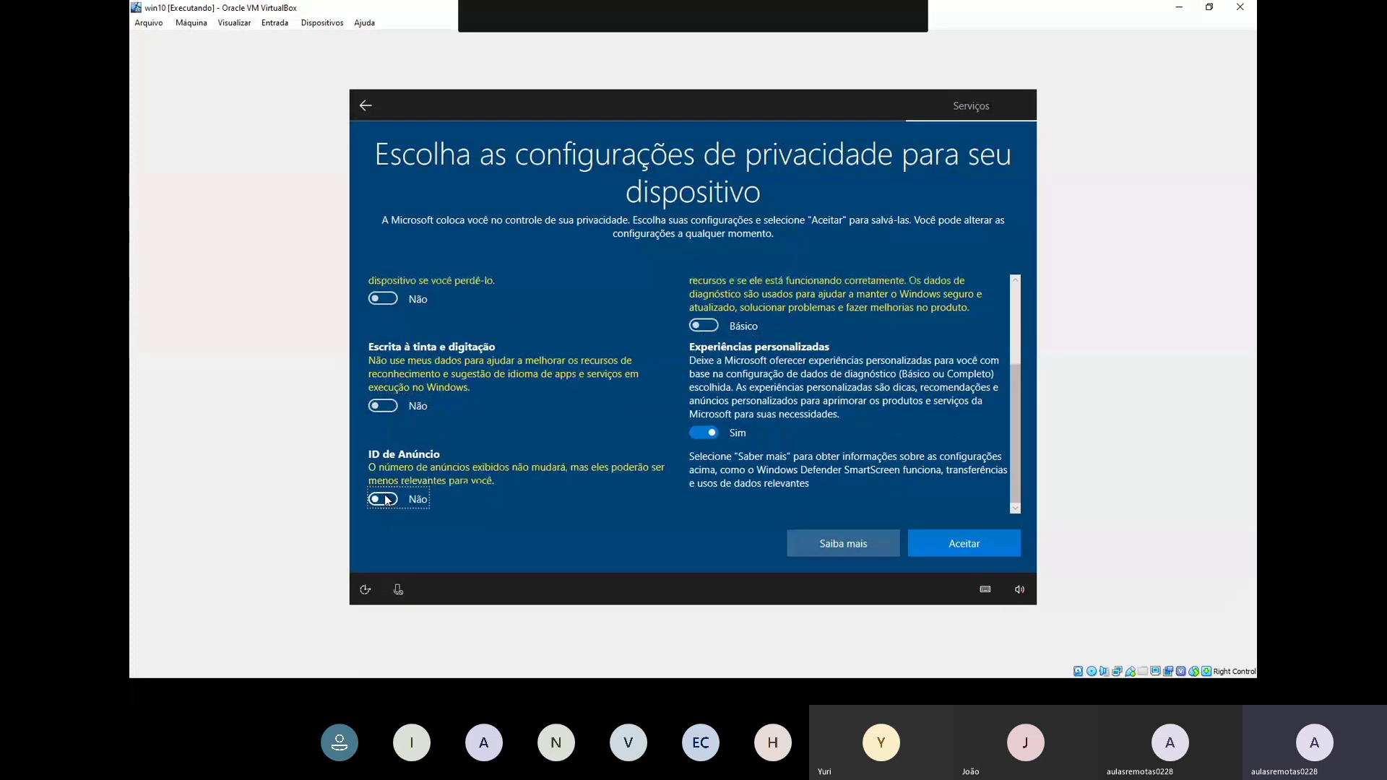
click(711, 432)
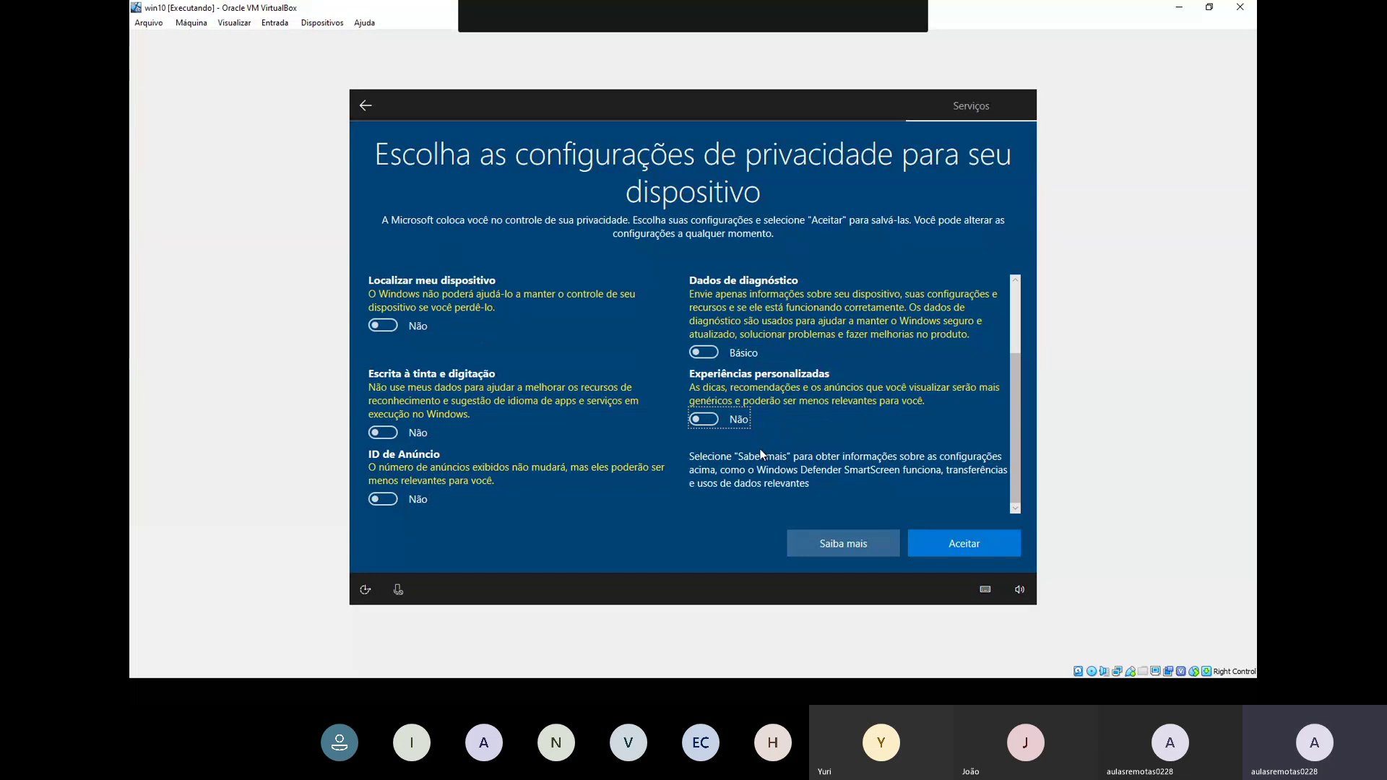
click(933, 548)
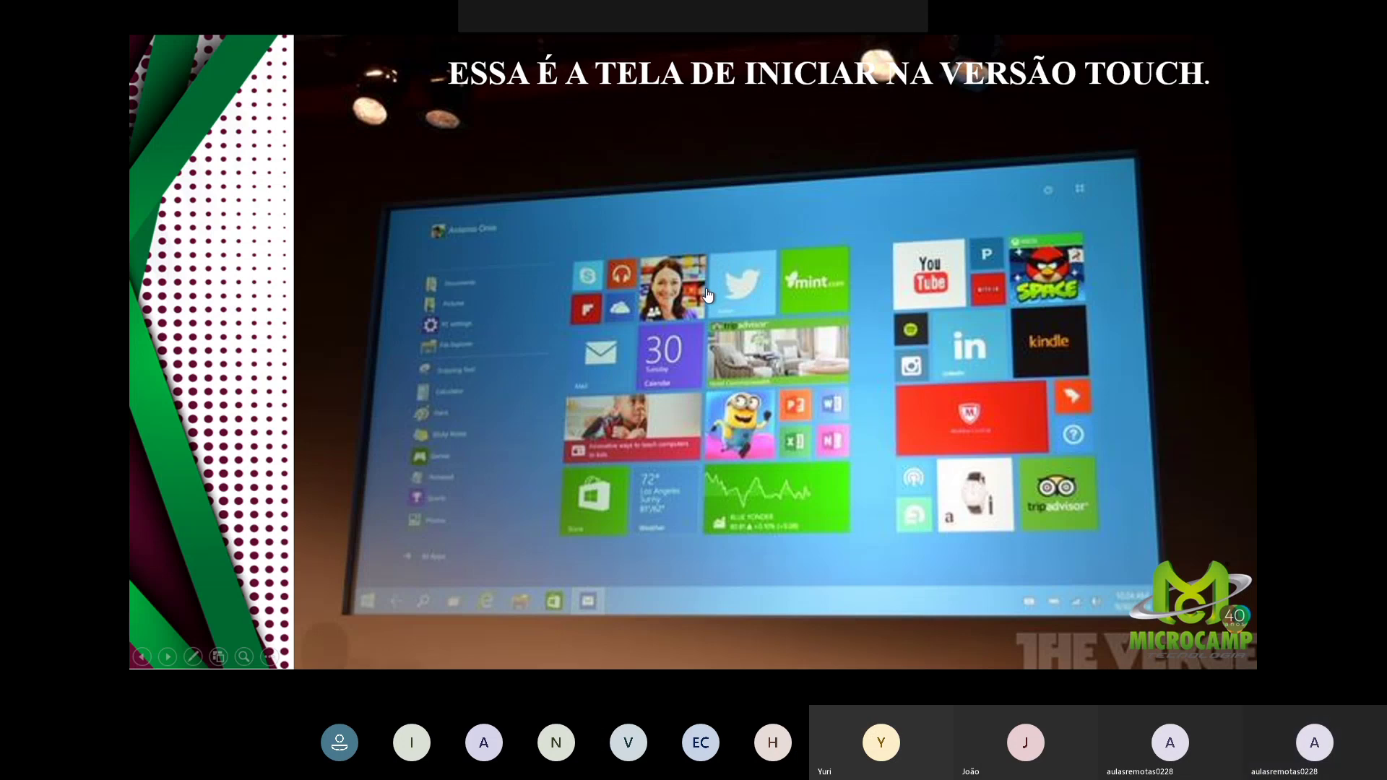
Step: Advance the slideshow to the 'RETÂNGULOS VIVOS' slide
key(Right)
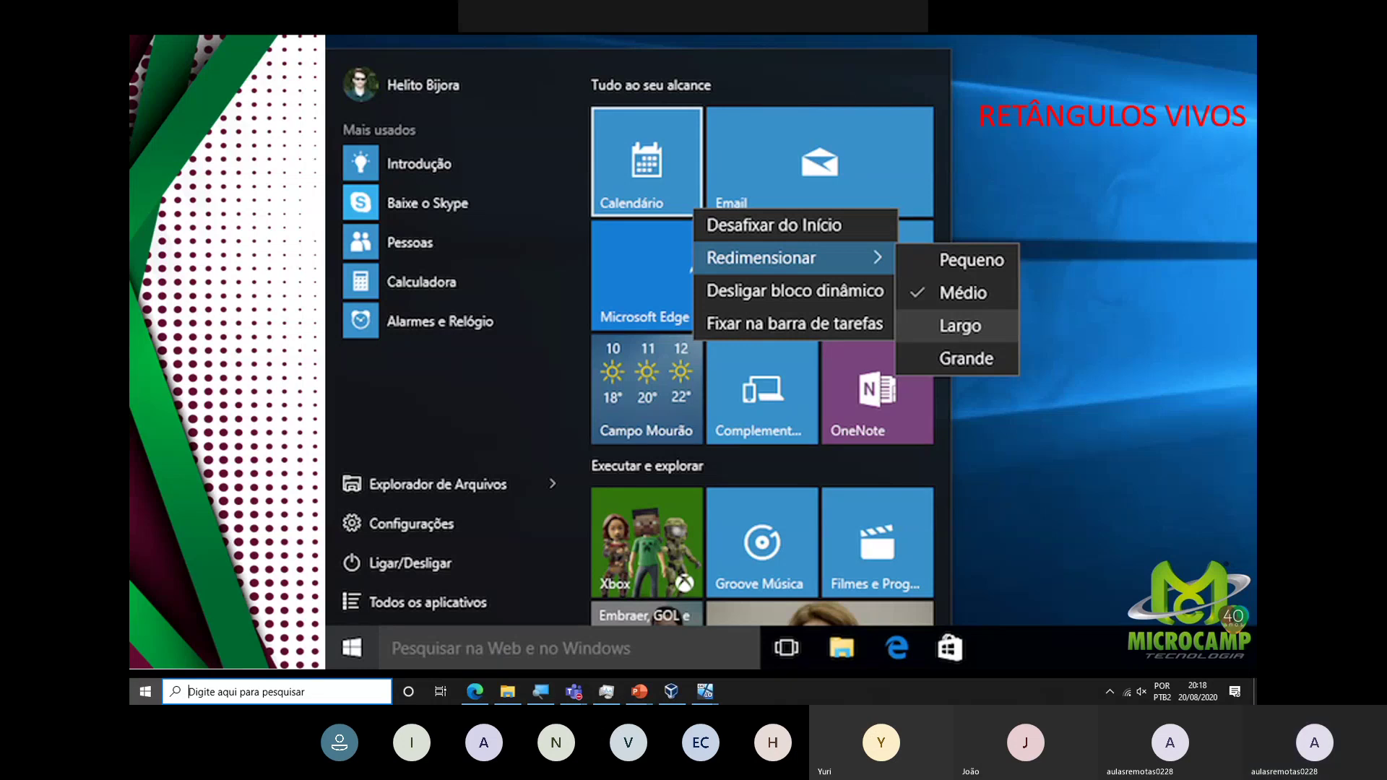
Step: Scroll the real Start menu's app list for comparison, then return and advance to 'UMA CONTA PARA TODOS'
key(super)
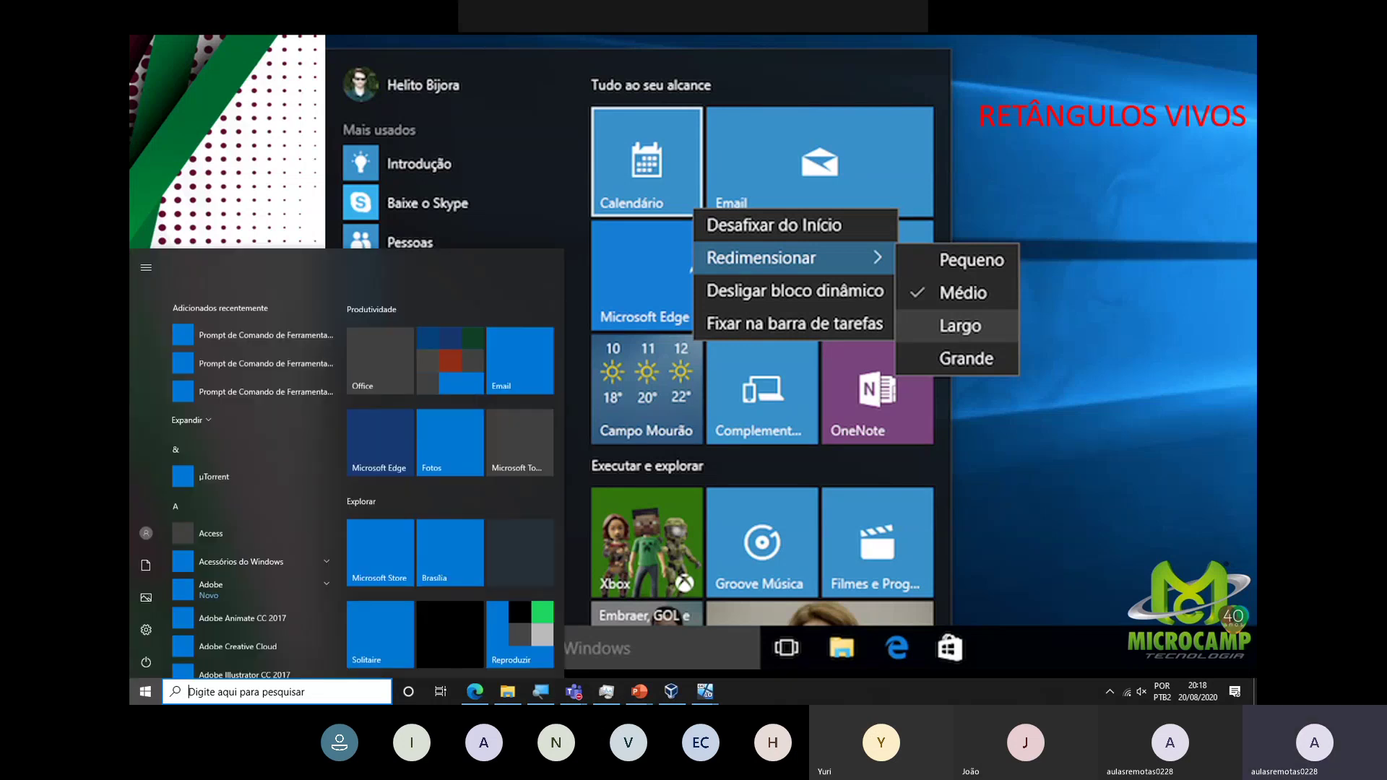
key(super)
key(super)
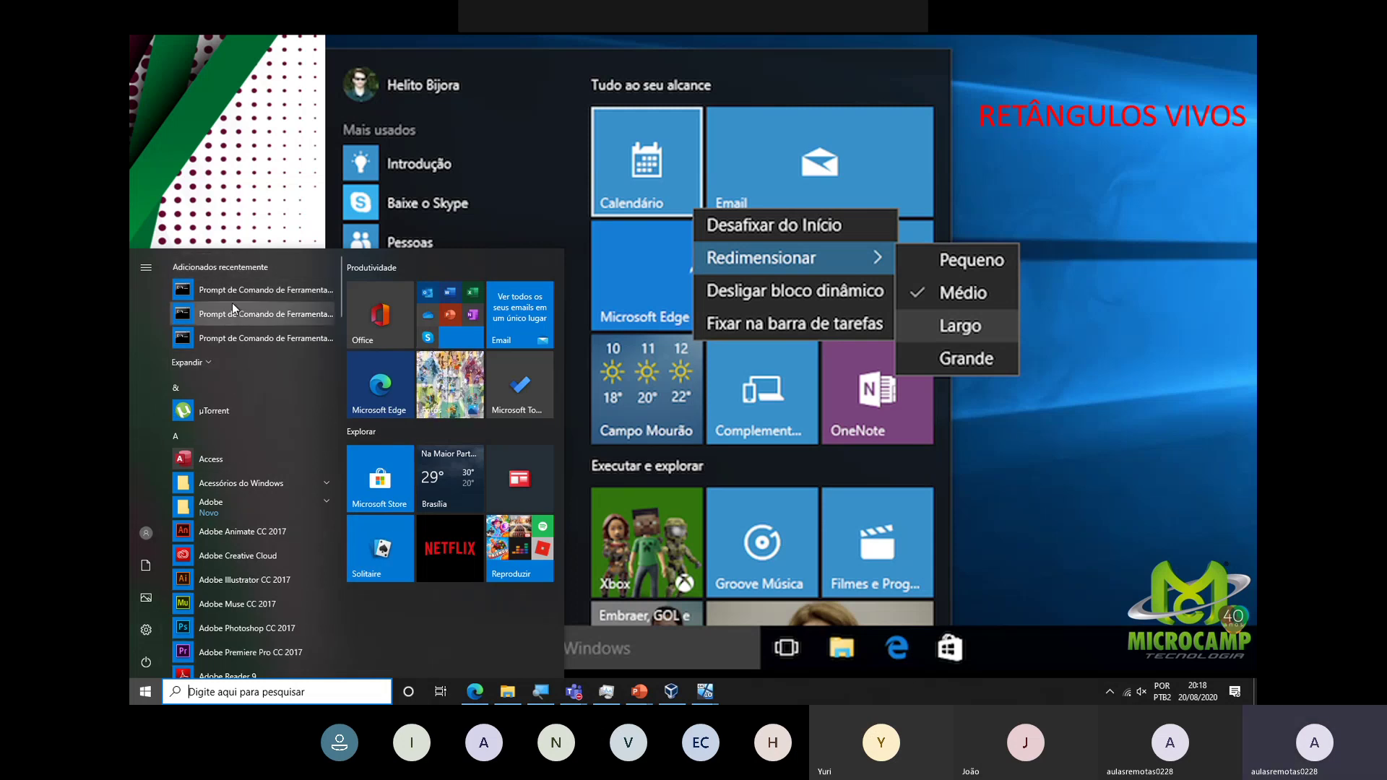
scroll(228, 627, down, 5)
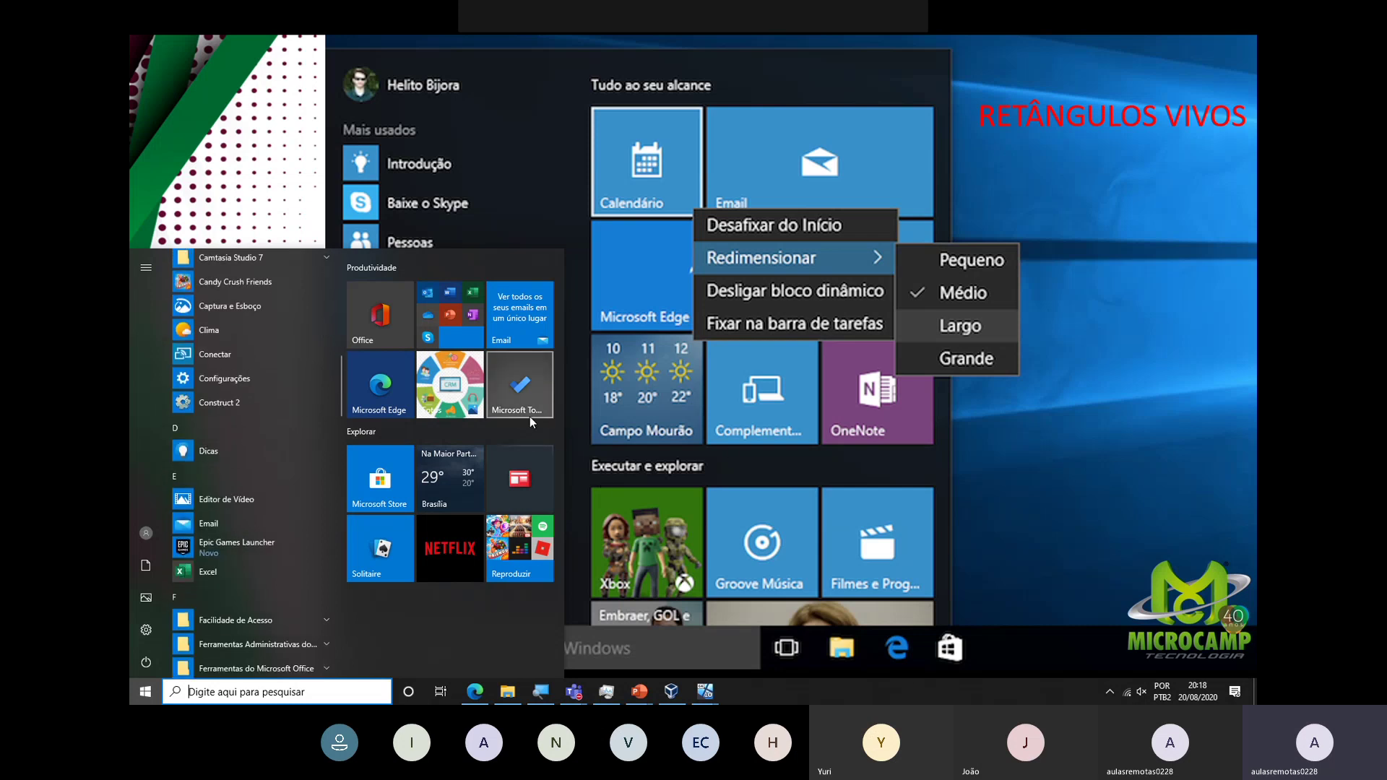
click(1150, 354)
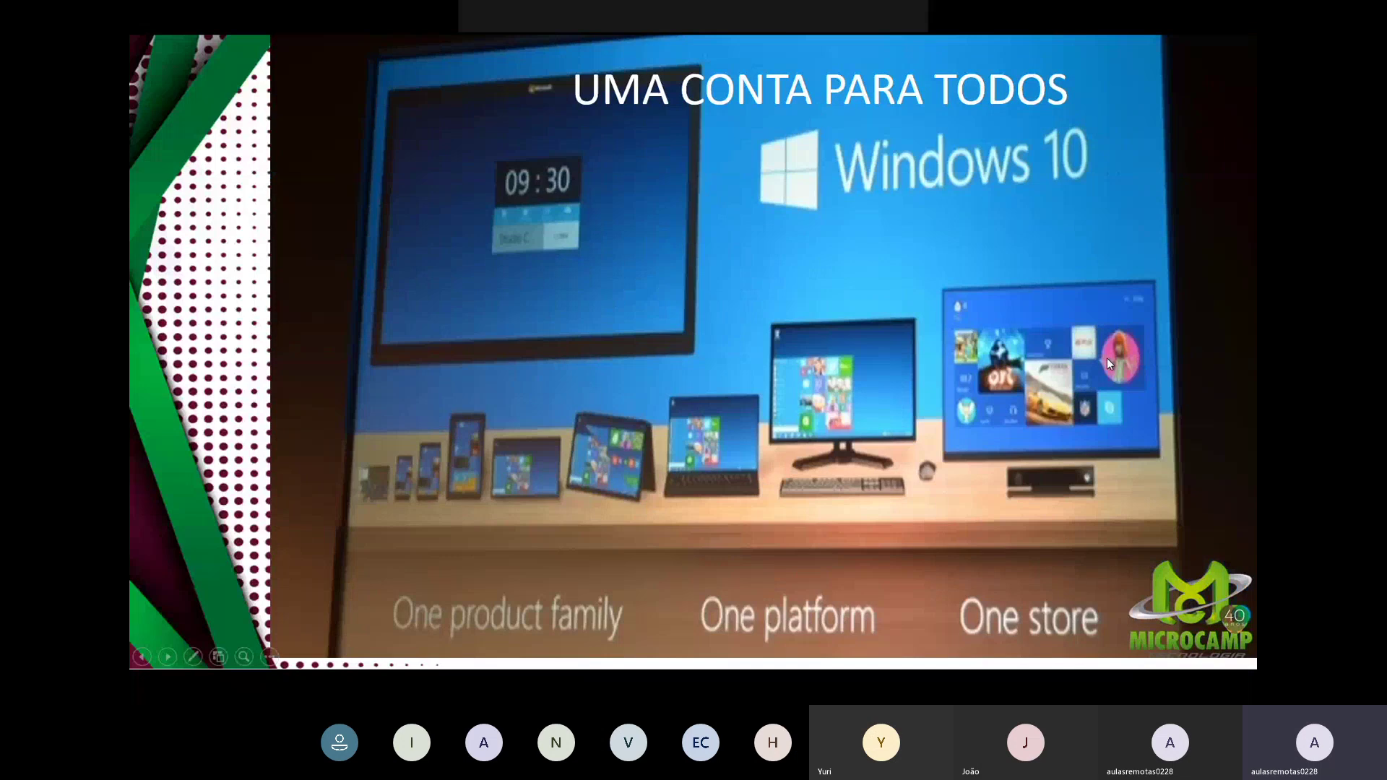
Step: Advance past the virtual desktop and 'ÍCONES' slides to 'BARRA DE TAREFAS'
click(1110, 363)
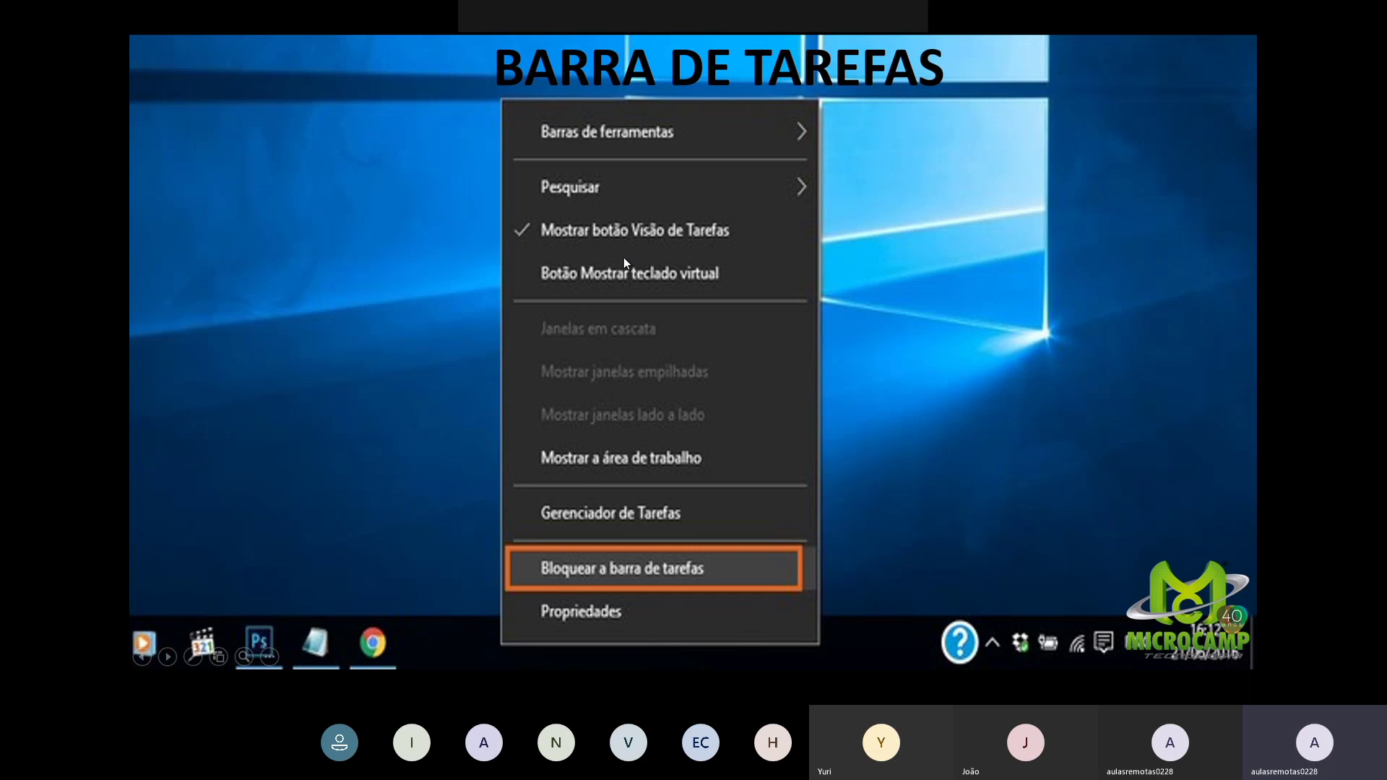
Step: Switch from the slideshow to the win10 VirtualBox window using Alt+Tab
key(alt+Tab)
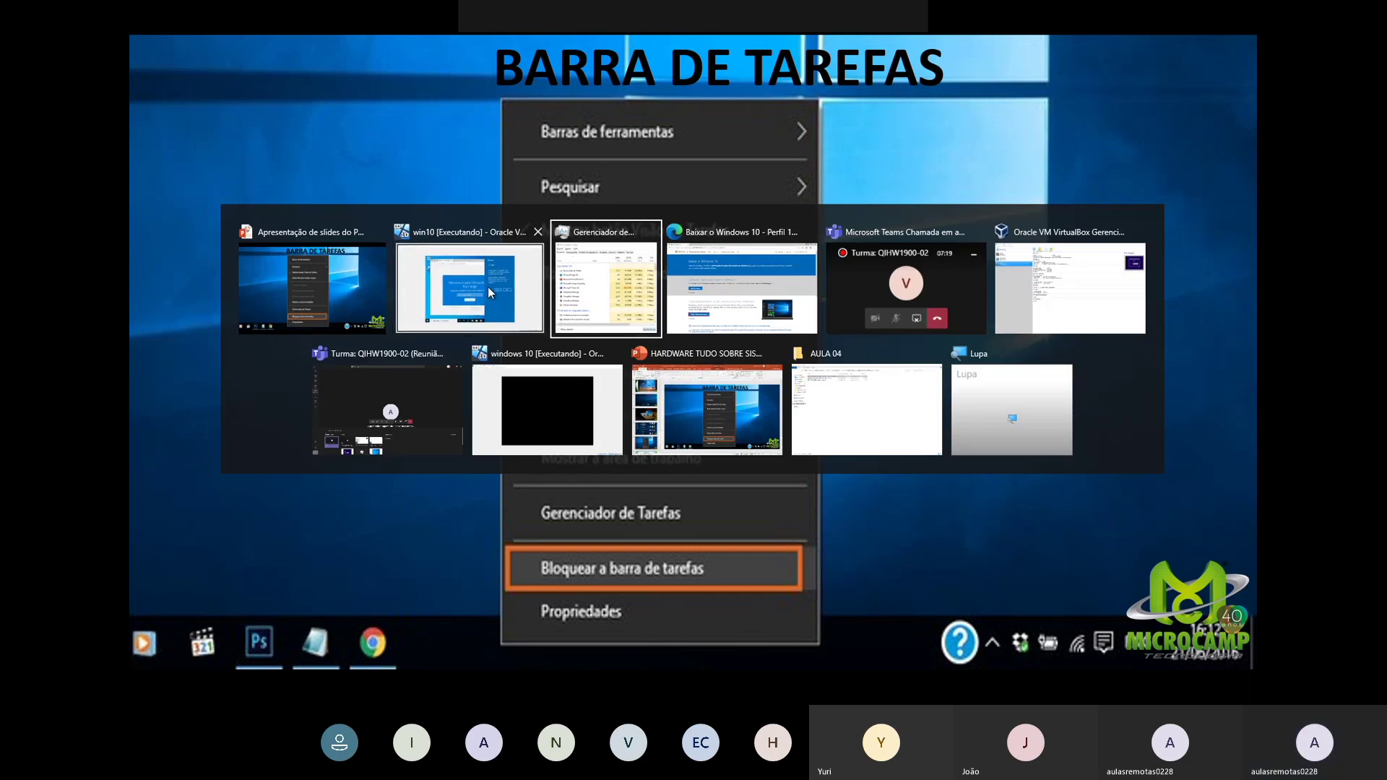
click(488, 288)
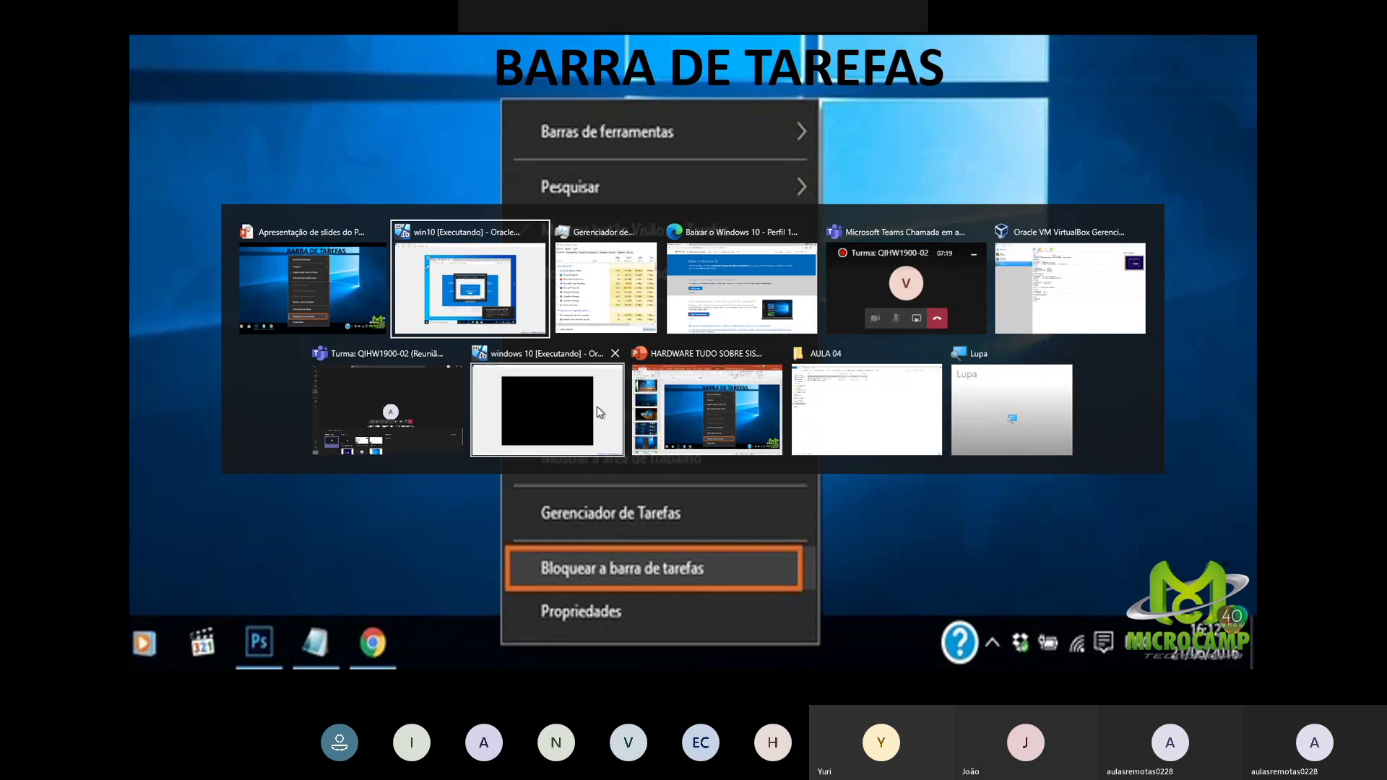
Step: Minimize the win10 window and power off the paused windows 10 virtual machine
key(alt+Tab)
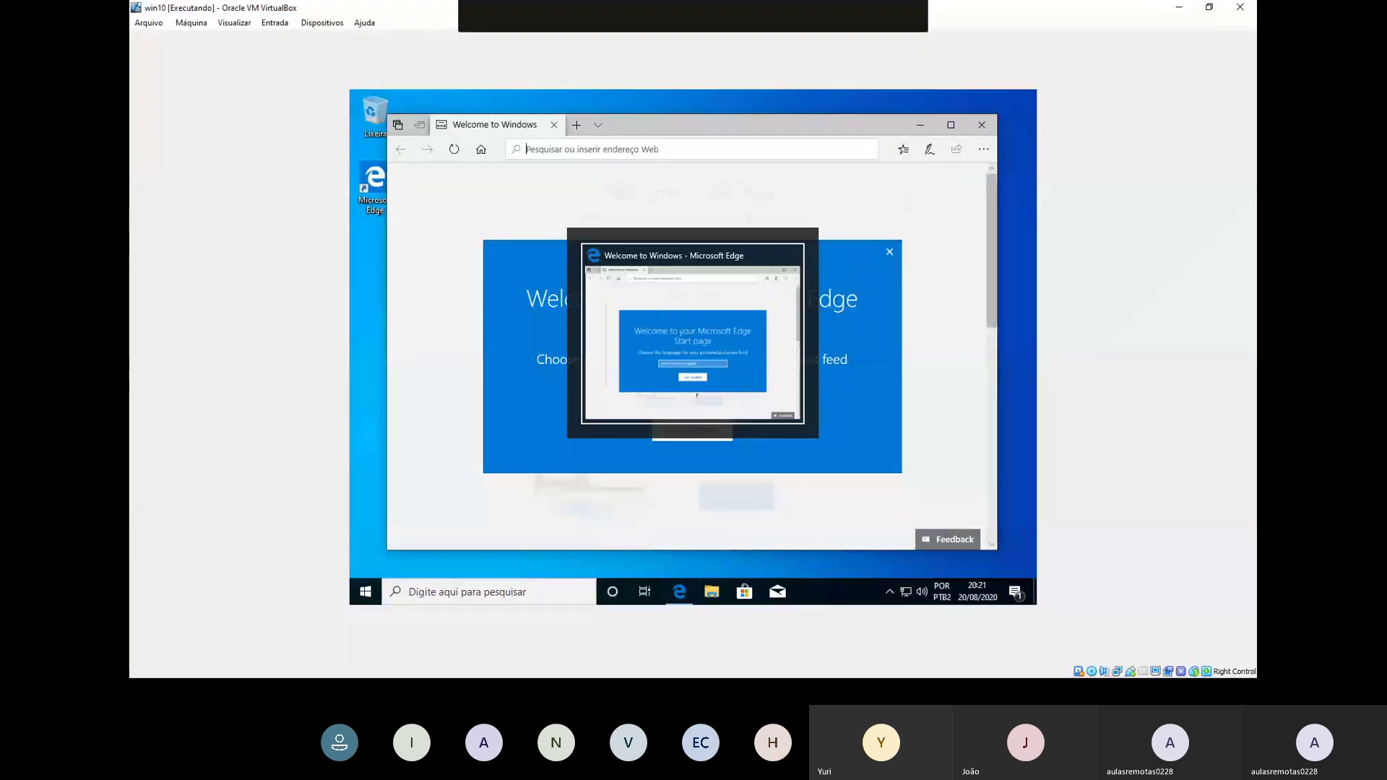
click(1178, 8)
key(alt+Tab)
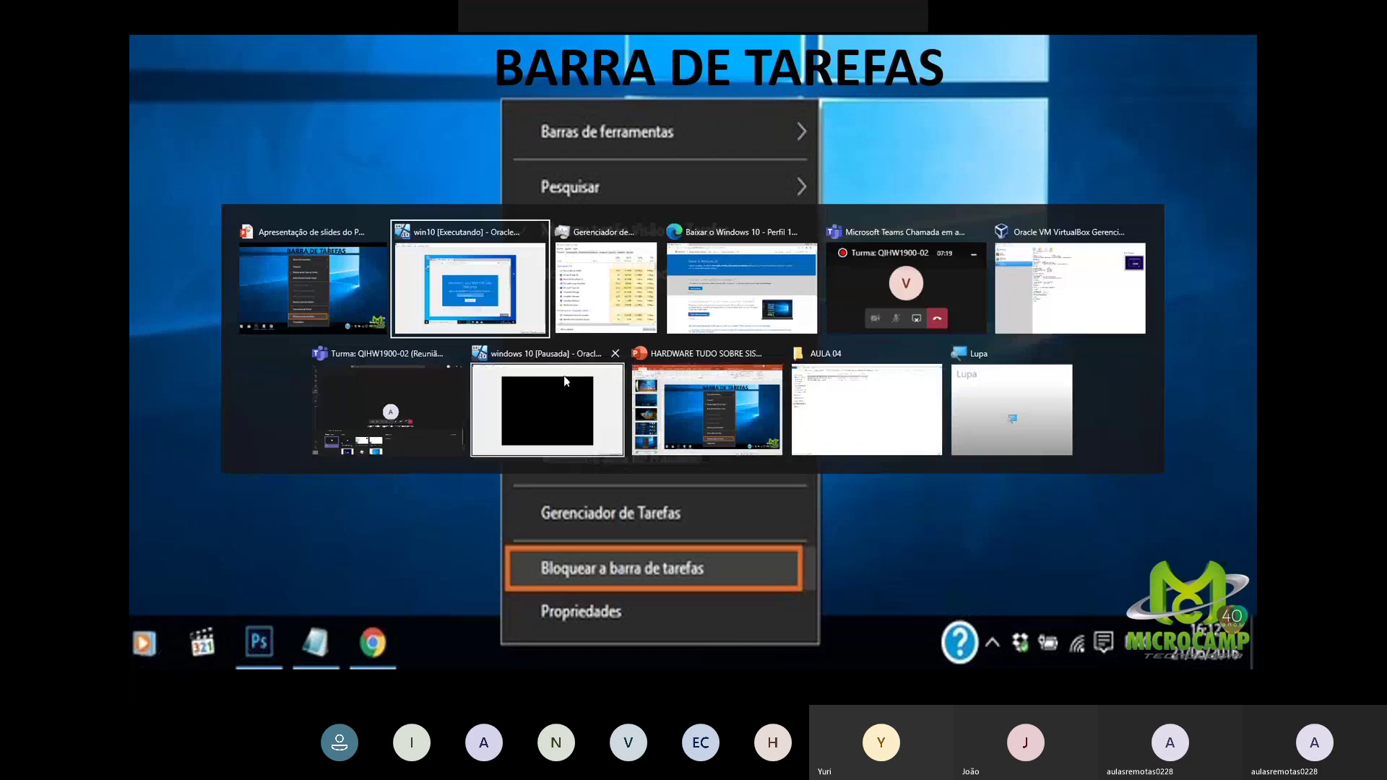
click(550, 380)
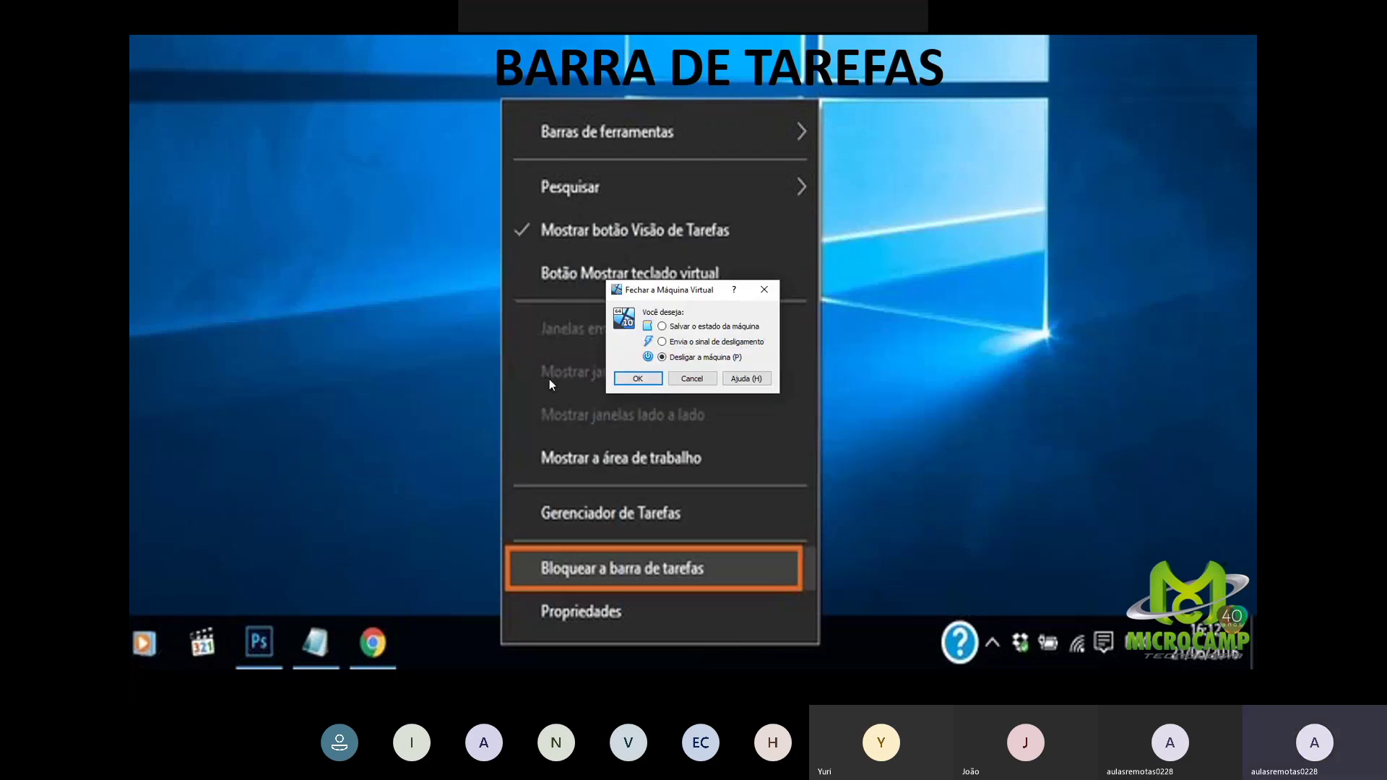
click(638, 379)
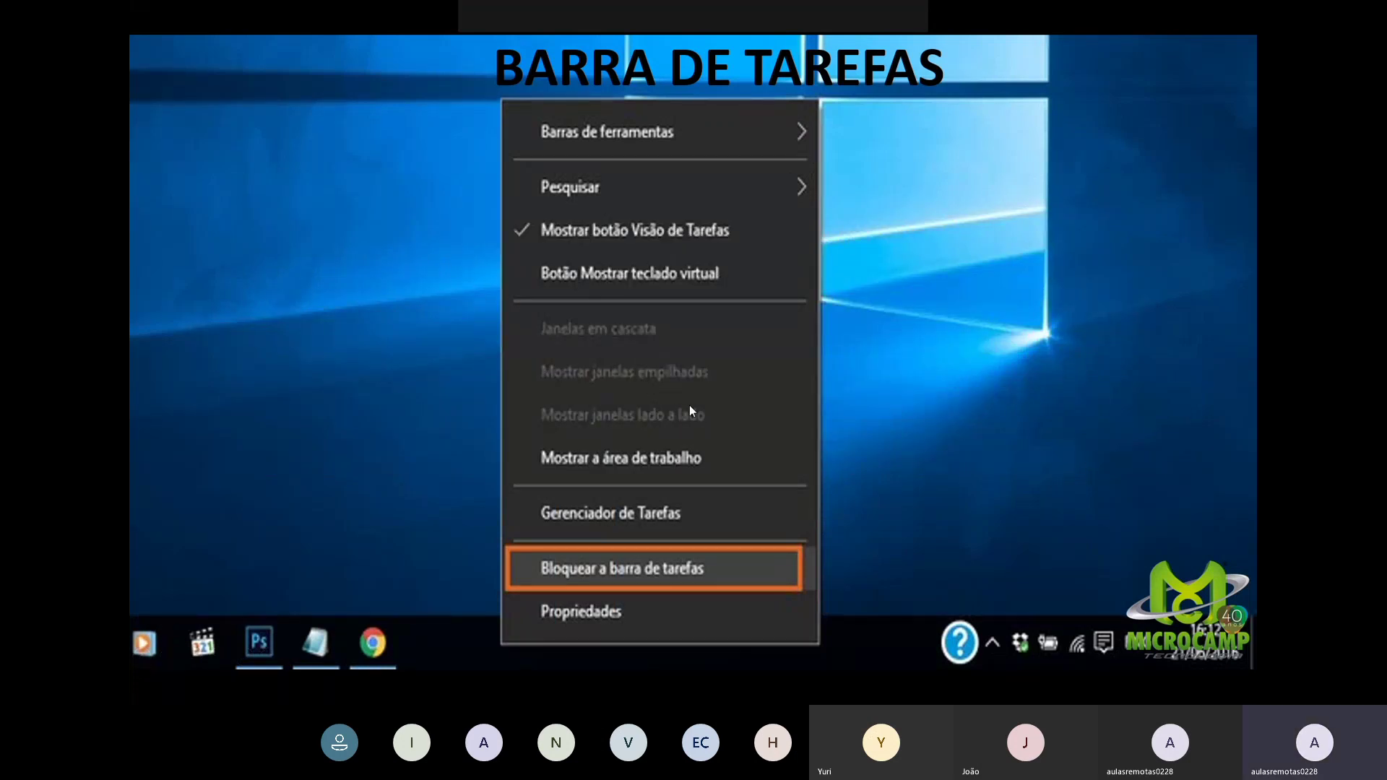
Step: Set Edge's news feed language to Brasil (português) and continue to 'Bem-vindo ao Windows'
key(alt+Tab)
key(alt+Tab)
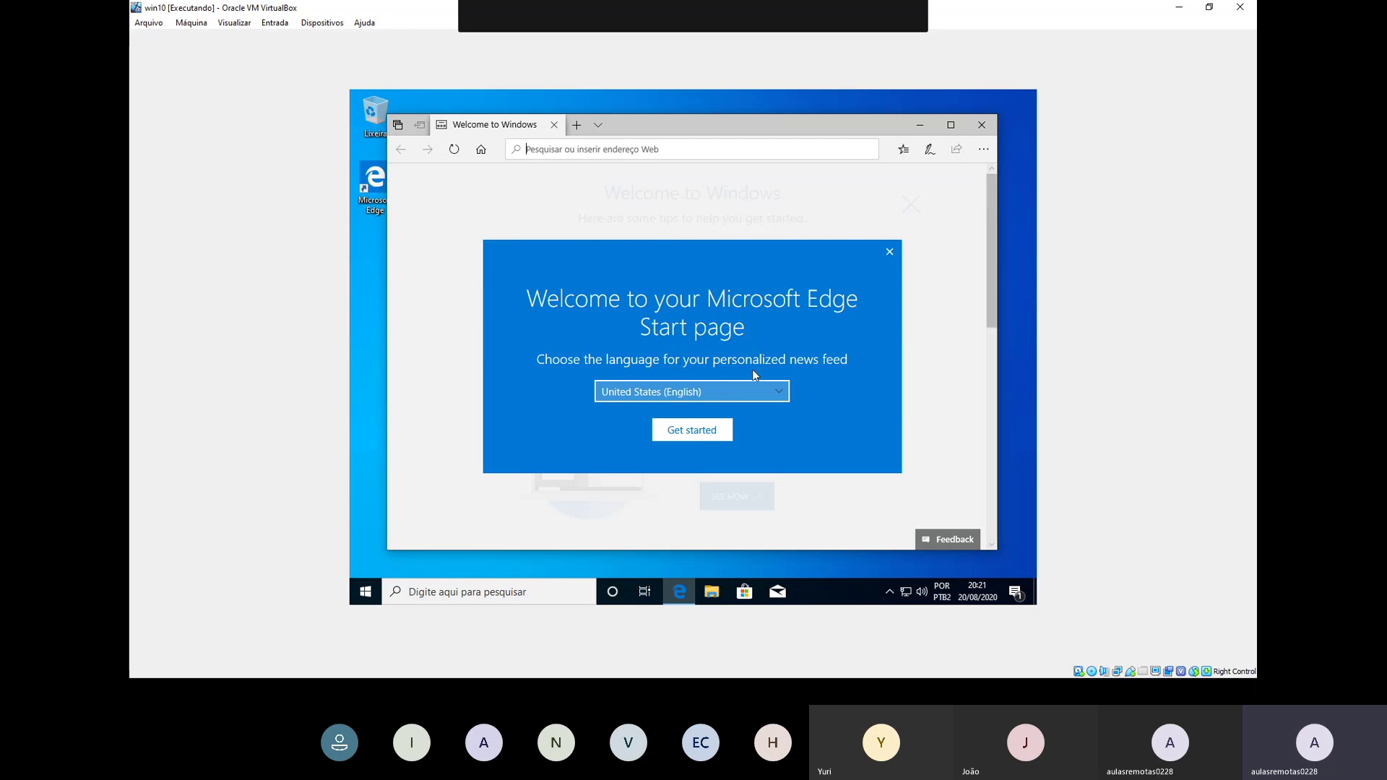
click(777, 394)
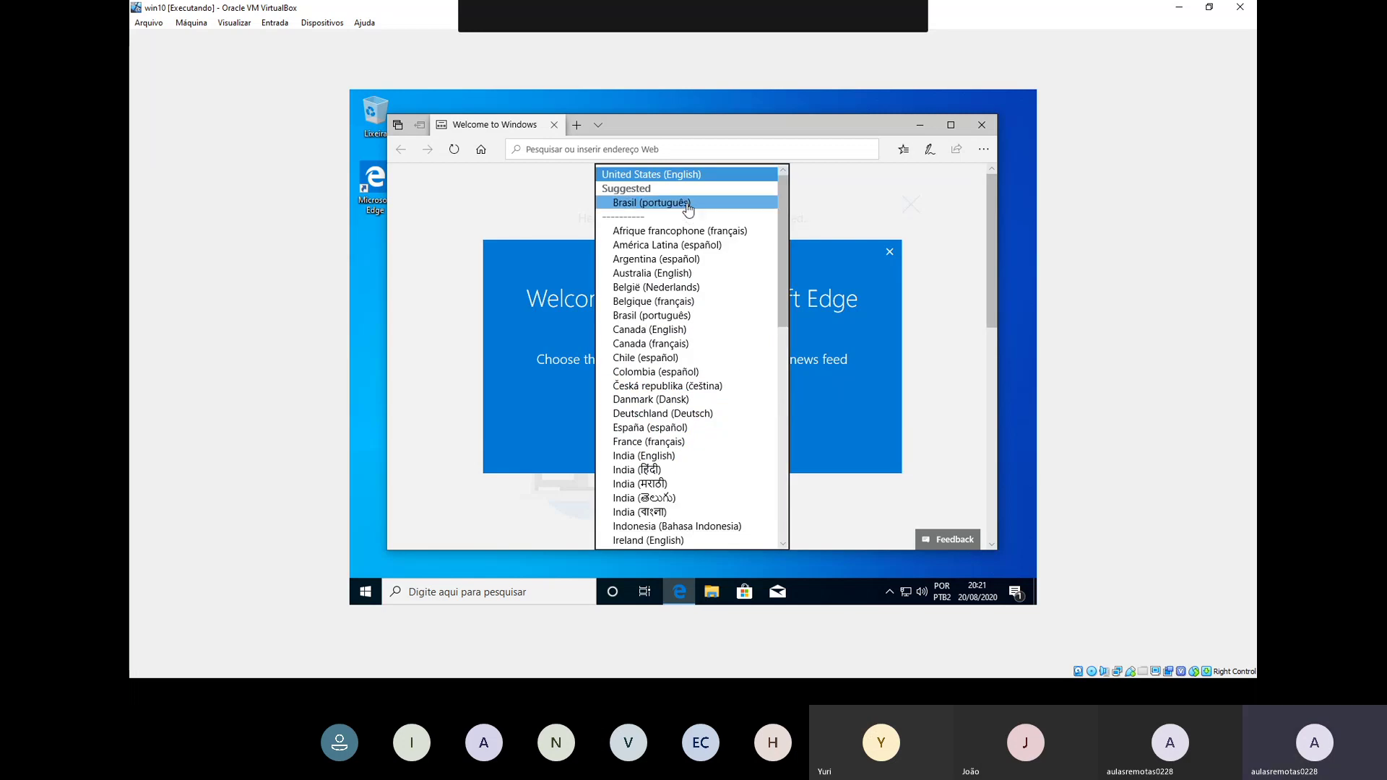
click(686, 203)
click(677, 431)
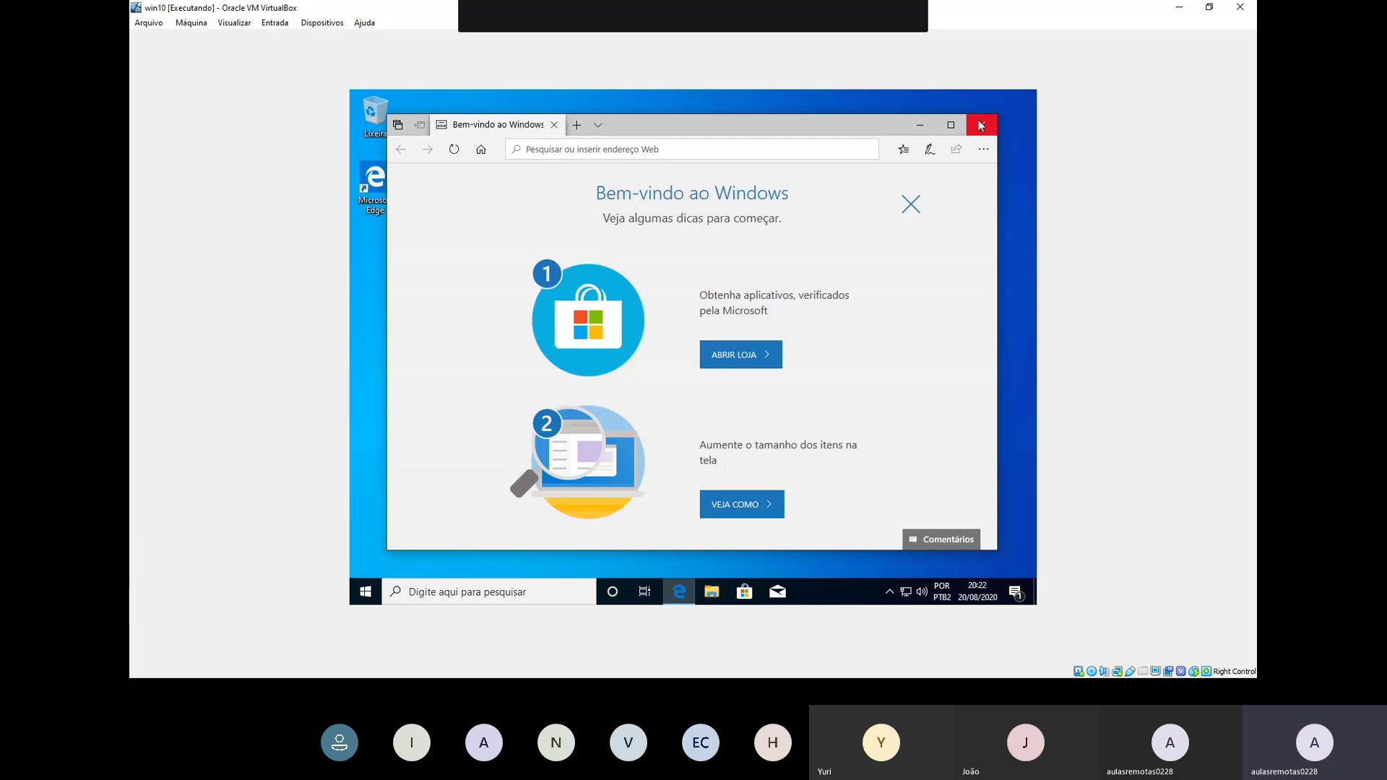
Step: Close Edge in the guest, scroll through the Start menu app list, then dismiss it
click(982, 125)
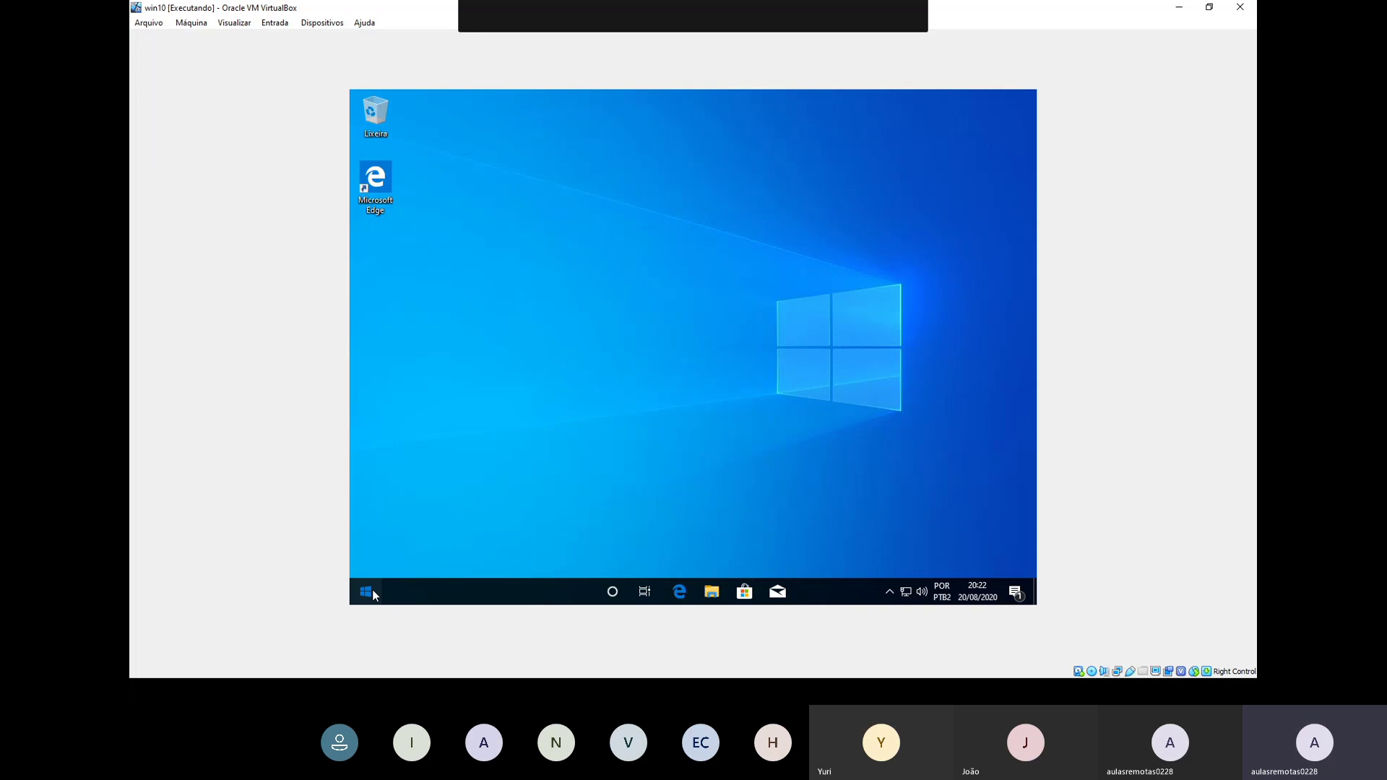
click(372, 593)
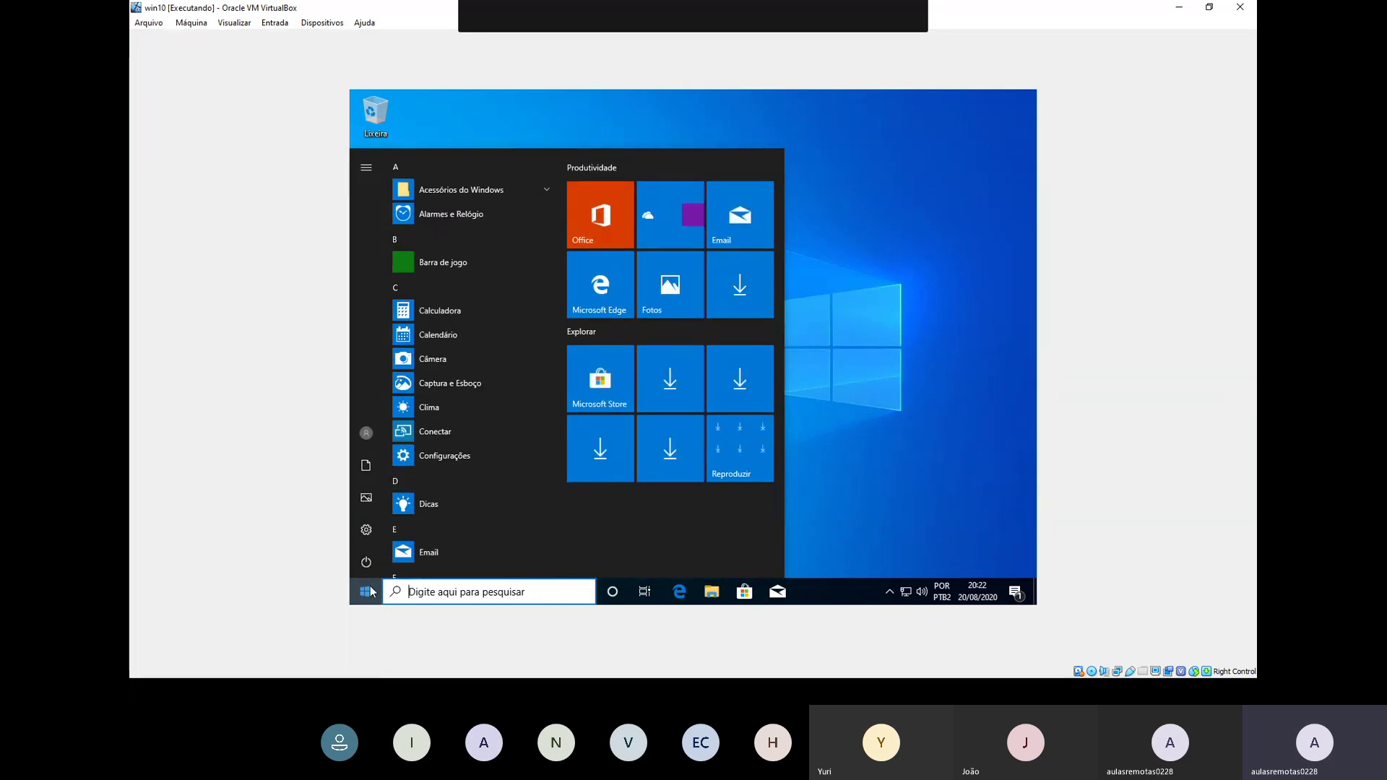
scroll(503, 349, down, 3)
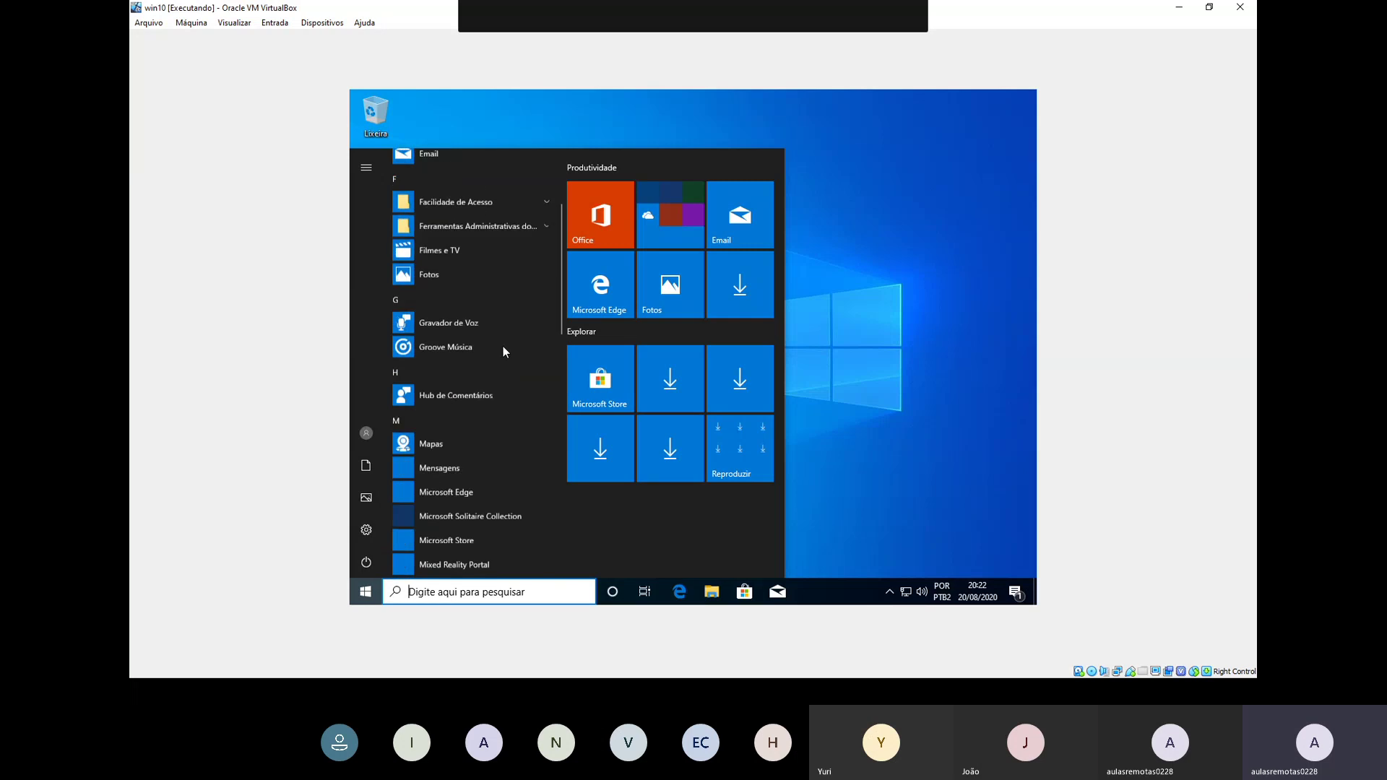
scroll(504, 352, down, 5)
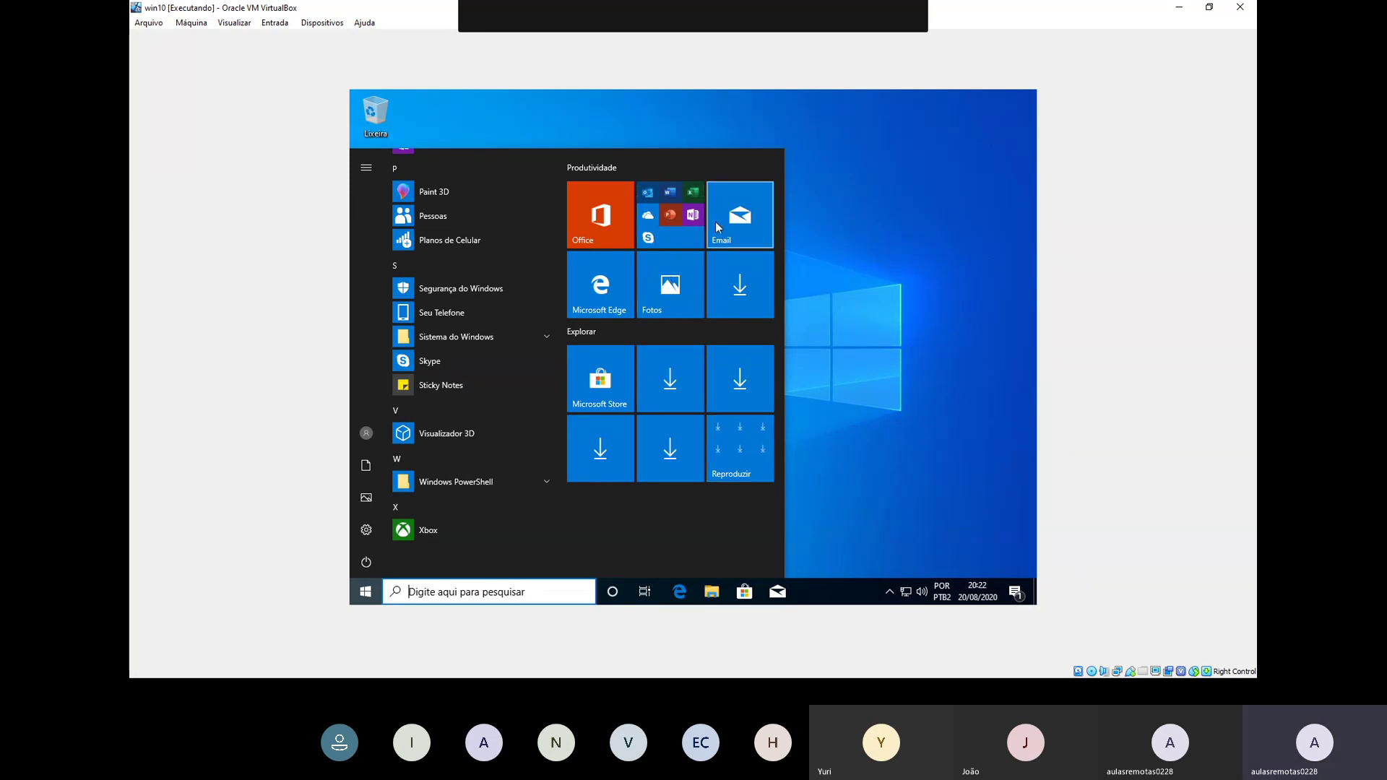
click(874, 302)
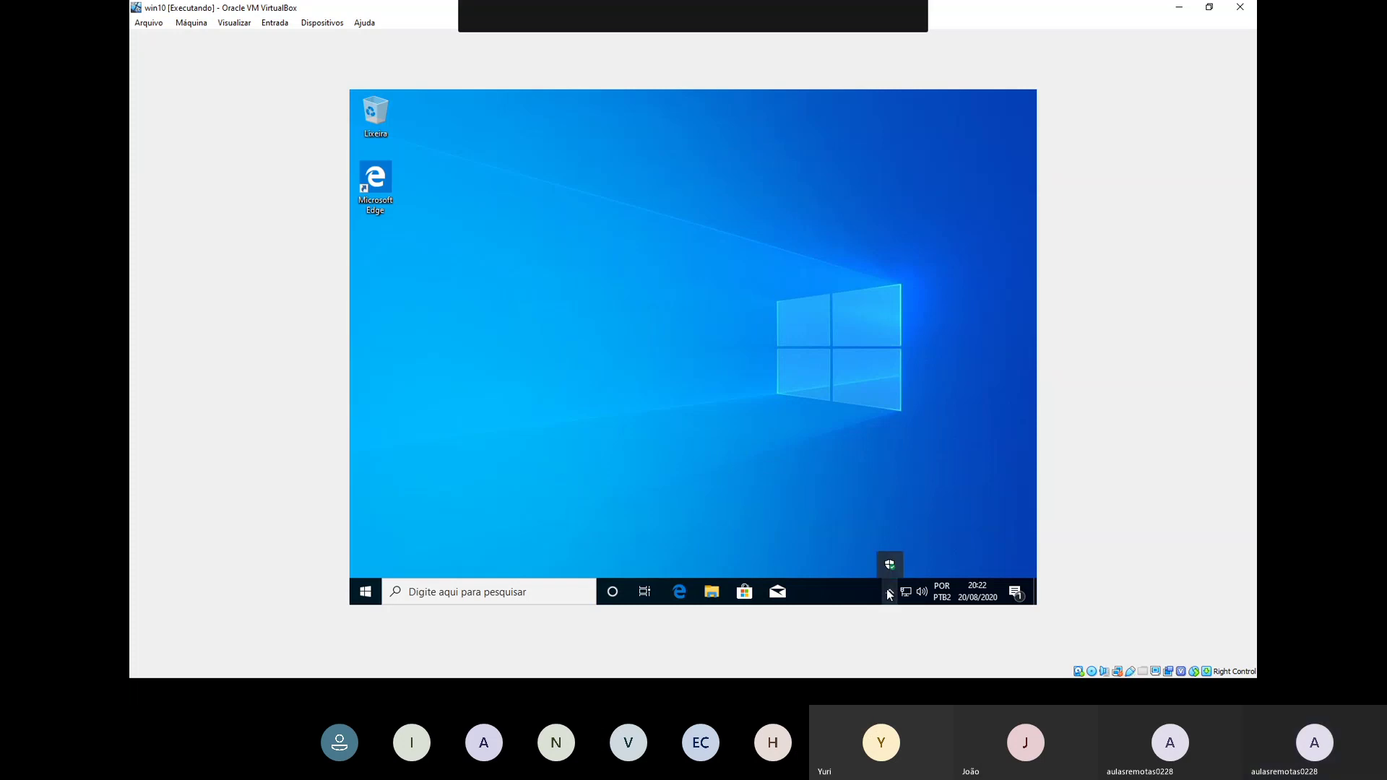
Step: Dismiss the tray flyout, add 'Área de Trabalho 2' via Win+Tab, and return to desktop 1
click(848, 366)
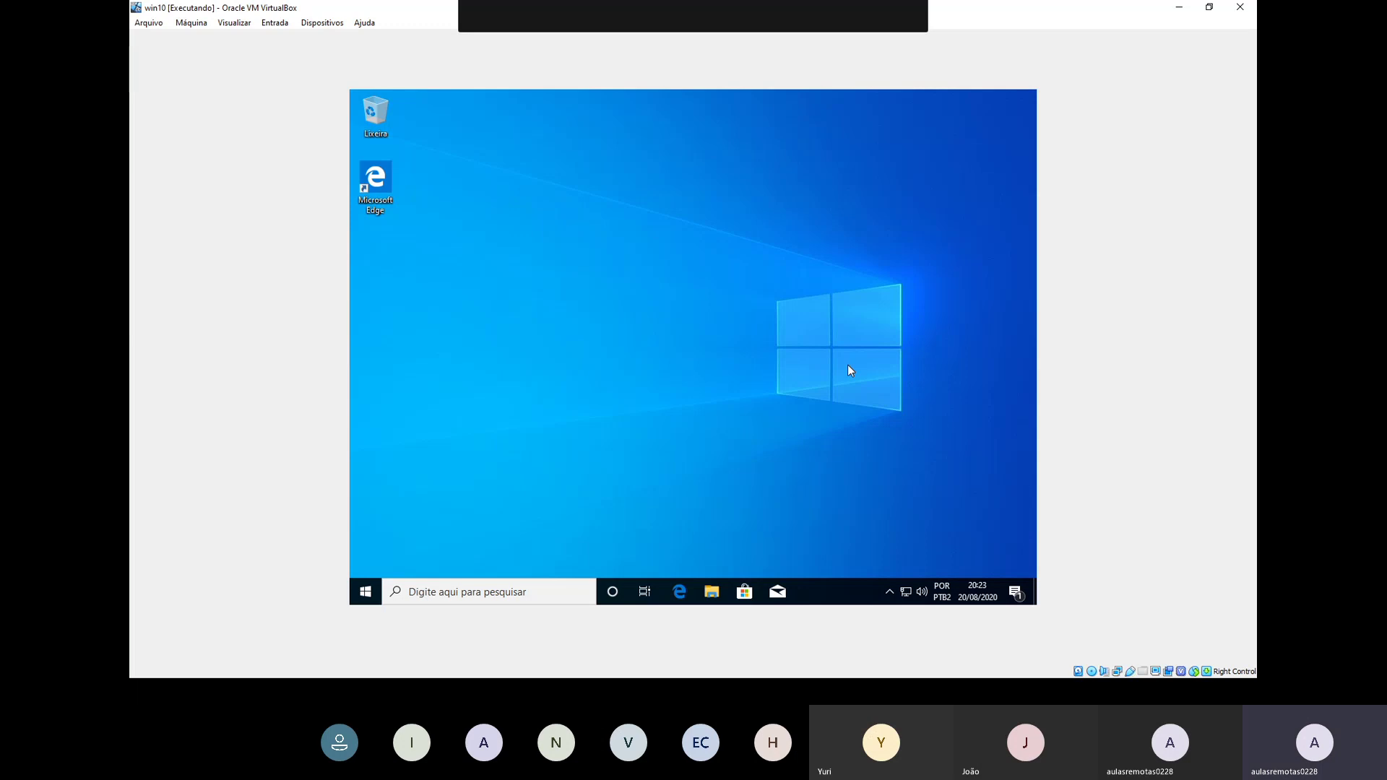
key(super+Tab)
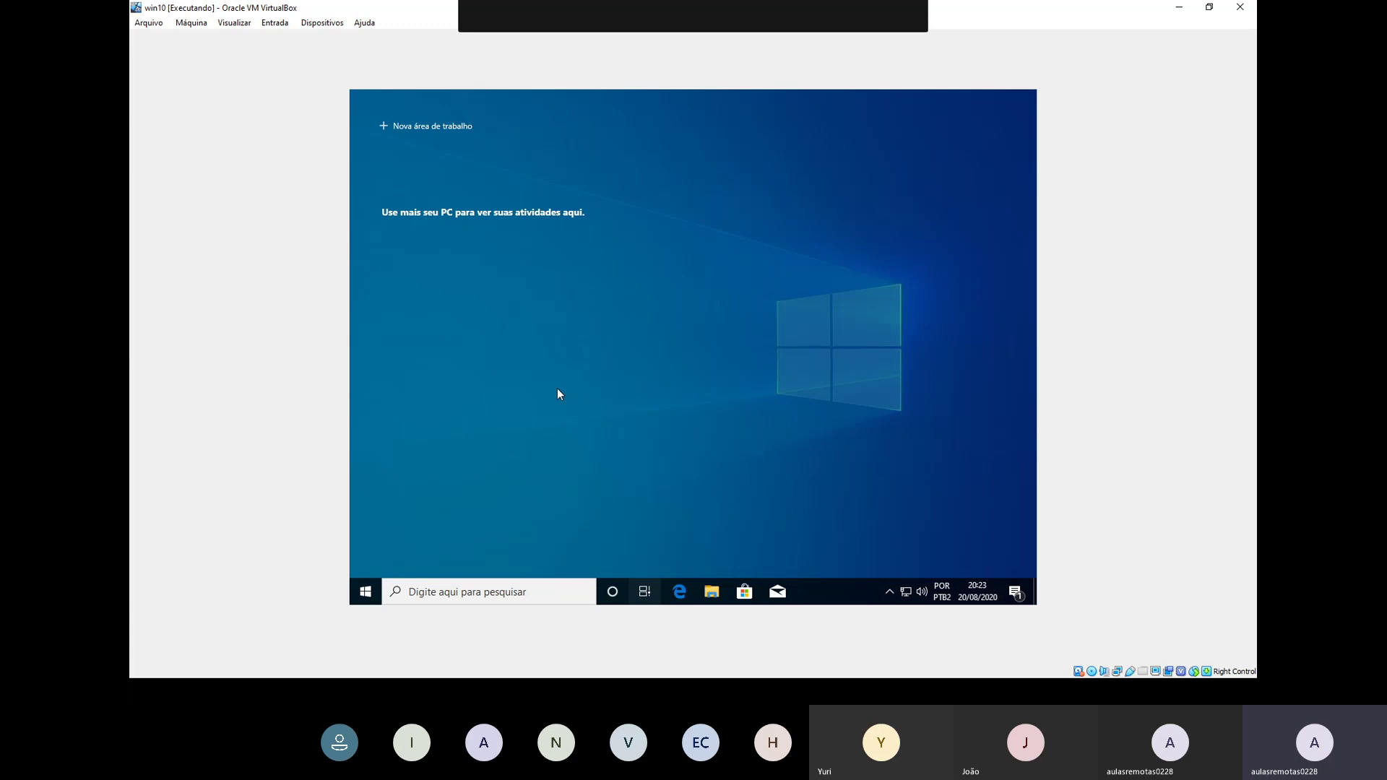
click(436, 129)
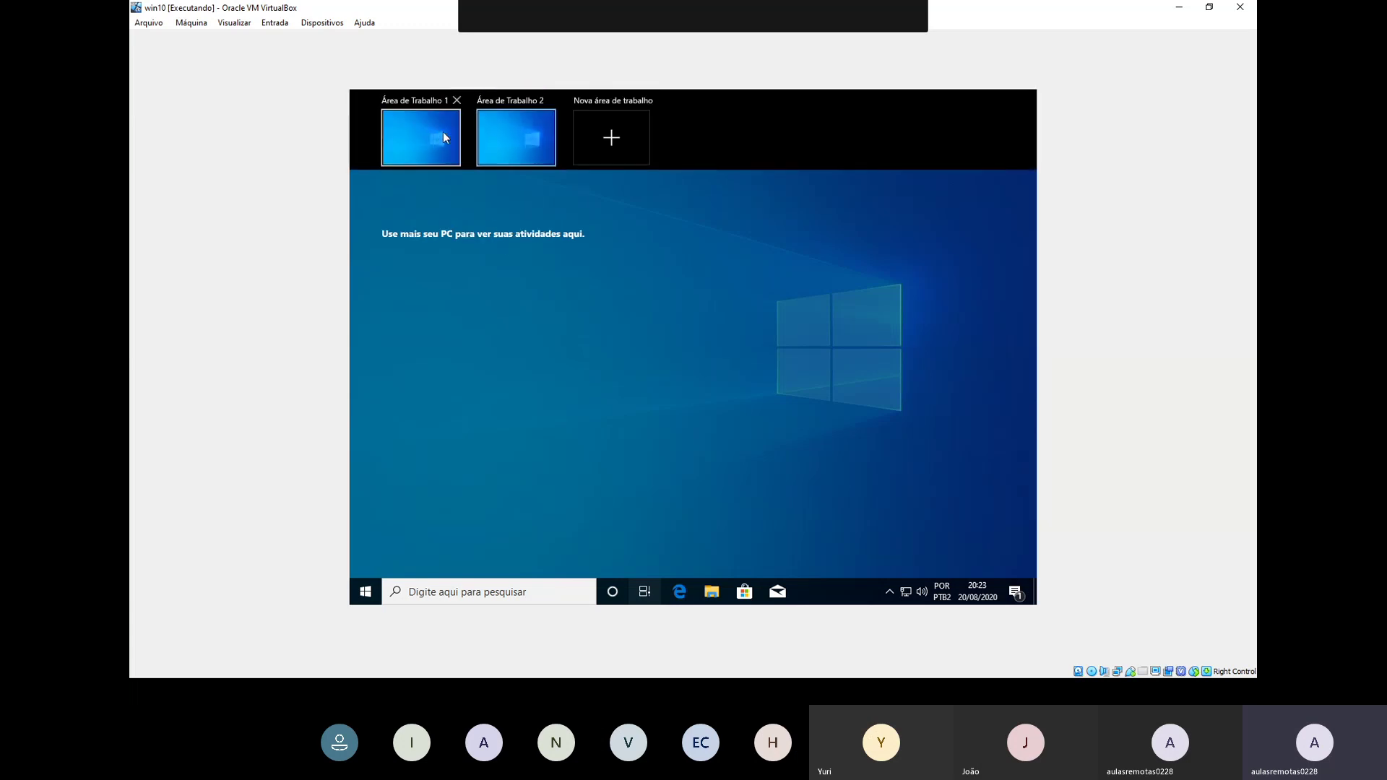
click(622, 332)
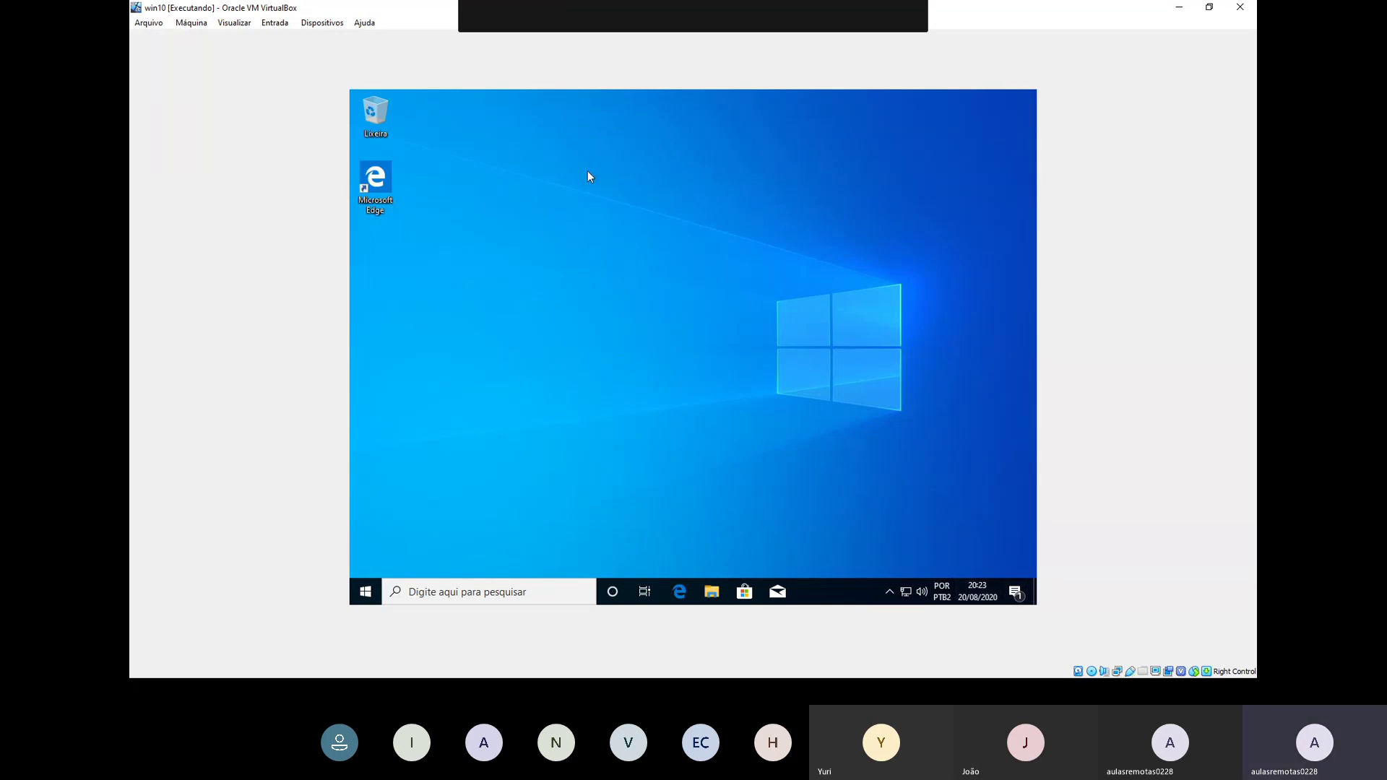
Step: Launch Edge from its desktop shortcut, then switch back to Área de Trabalho 1 via Win+Tab
double_click(386, 189)
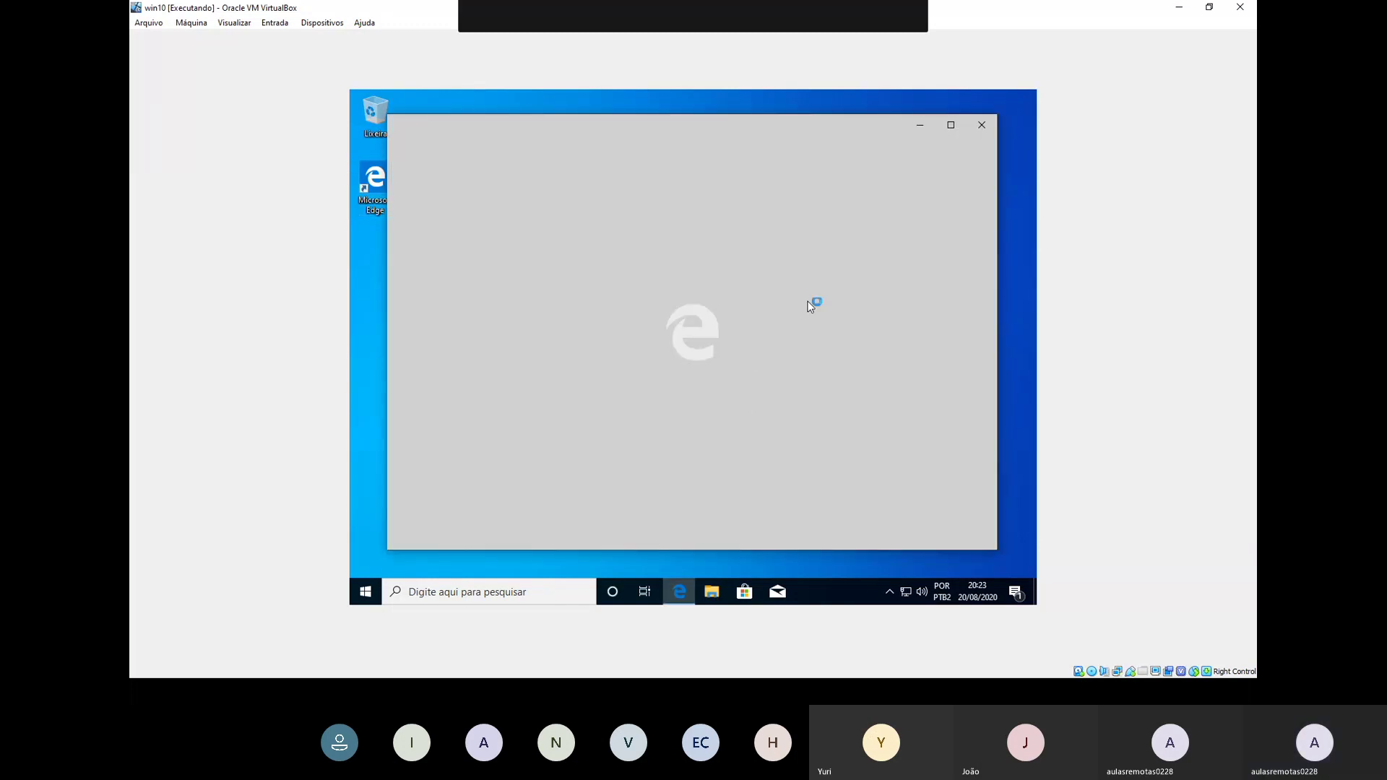
key(alt+Tab)
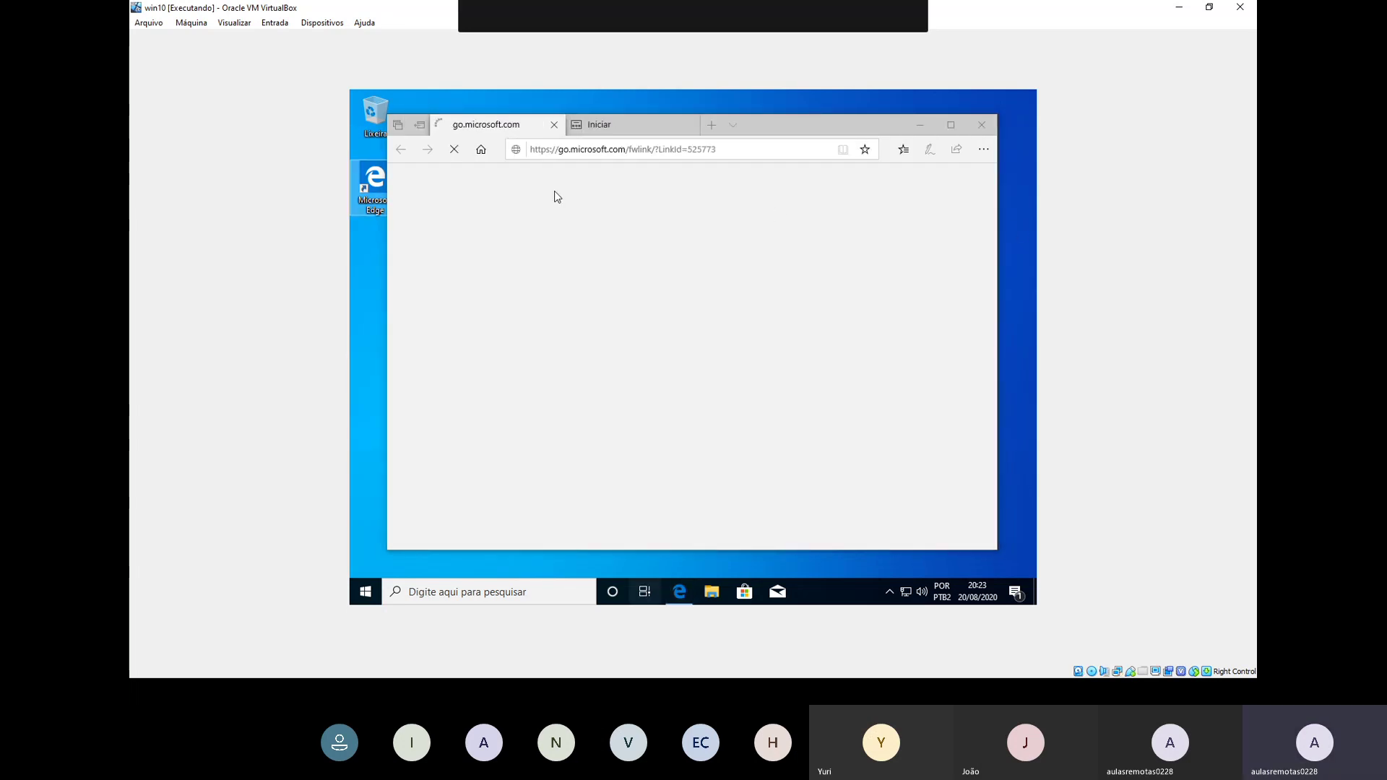
key(super+Tab)
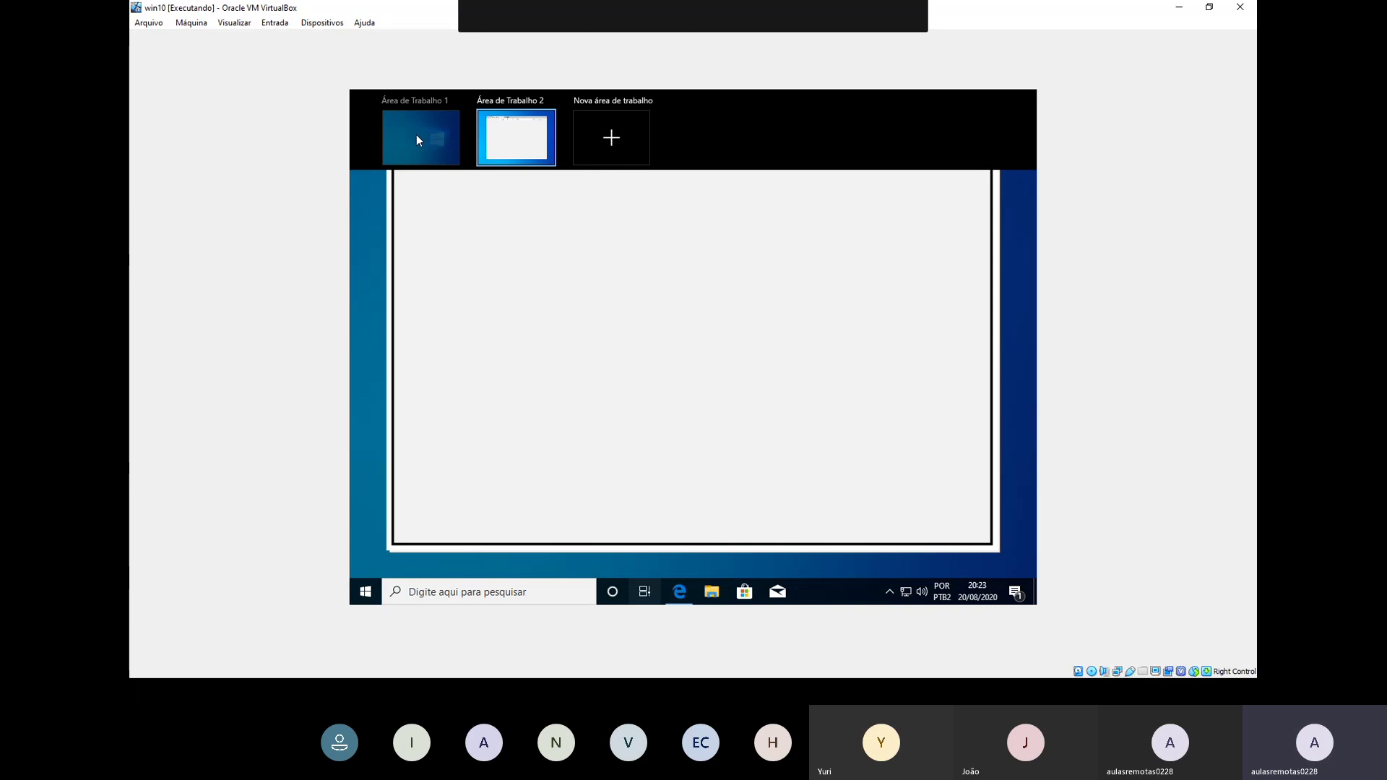
click(416, 139)
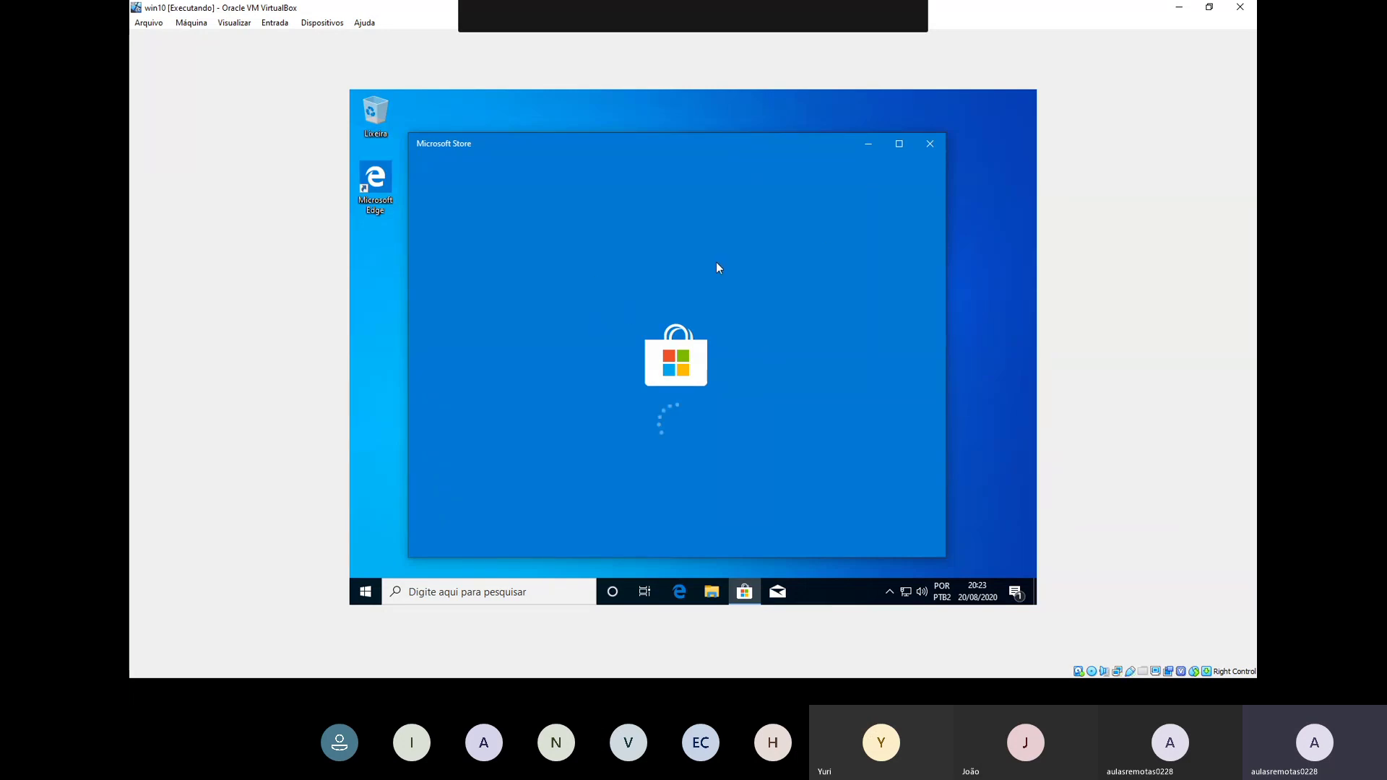
Step: Minimise Edge, close the Microsoft Store window, and launch File Explorer with Win+E
key(super+Tab)
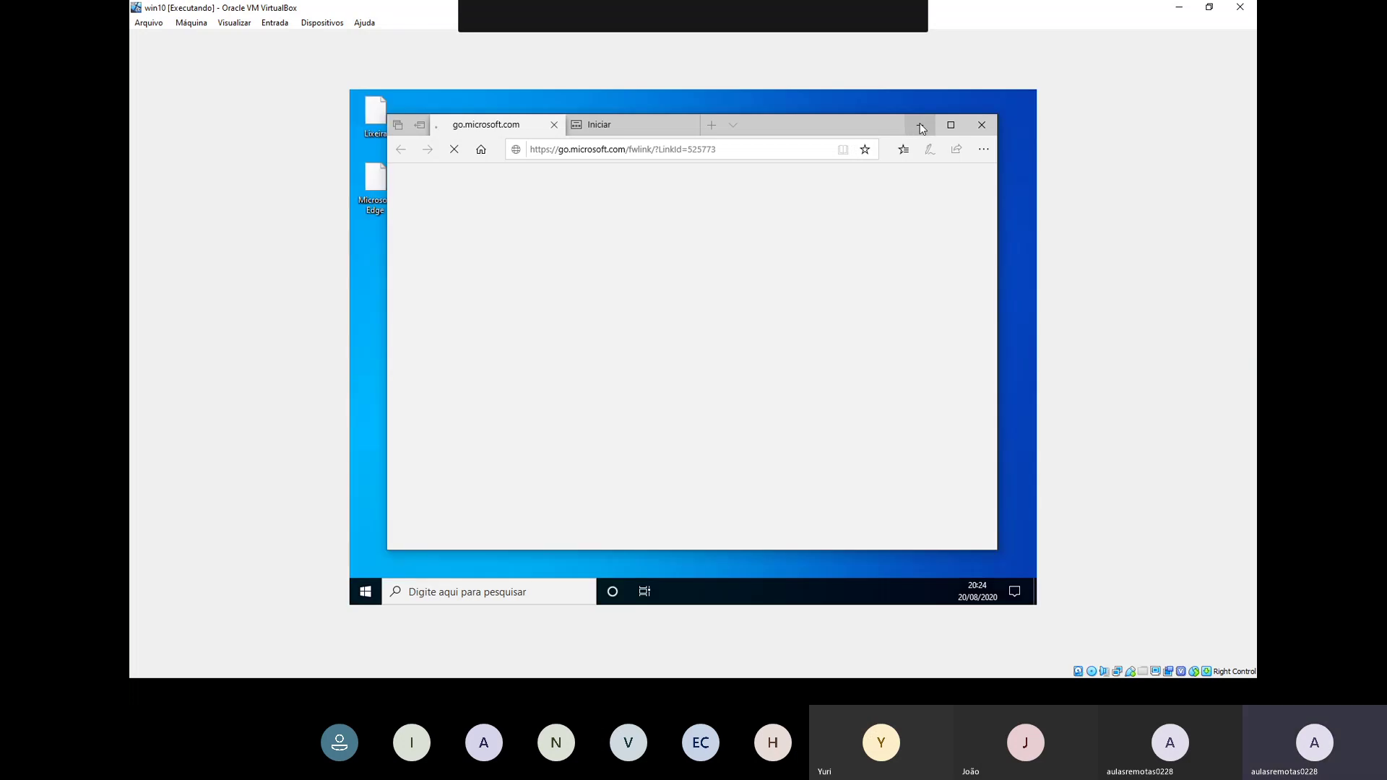
click(920, 127)
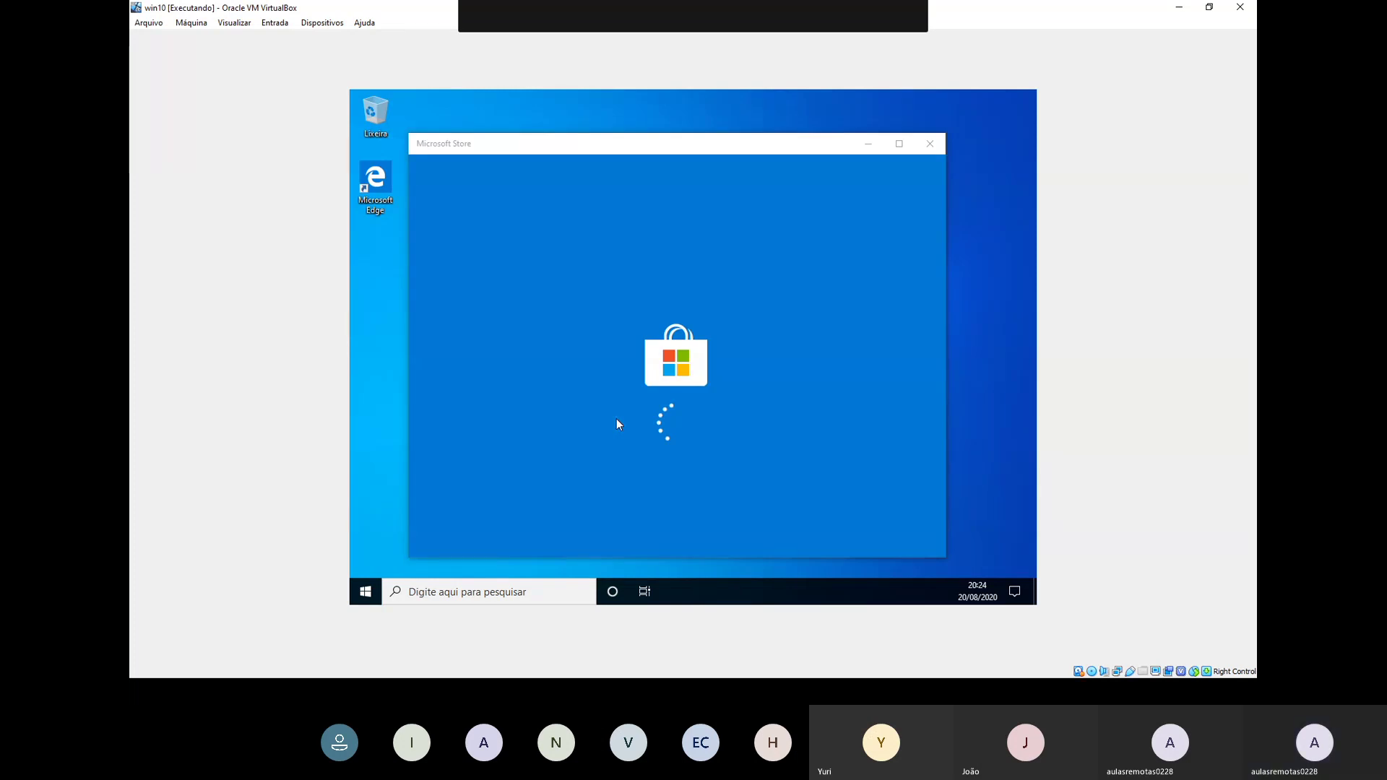
click(929, 145)
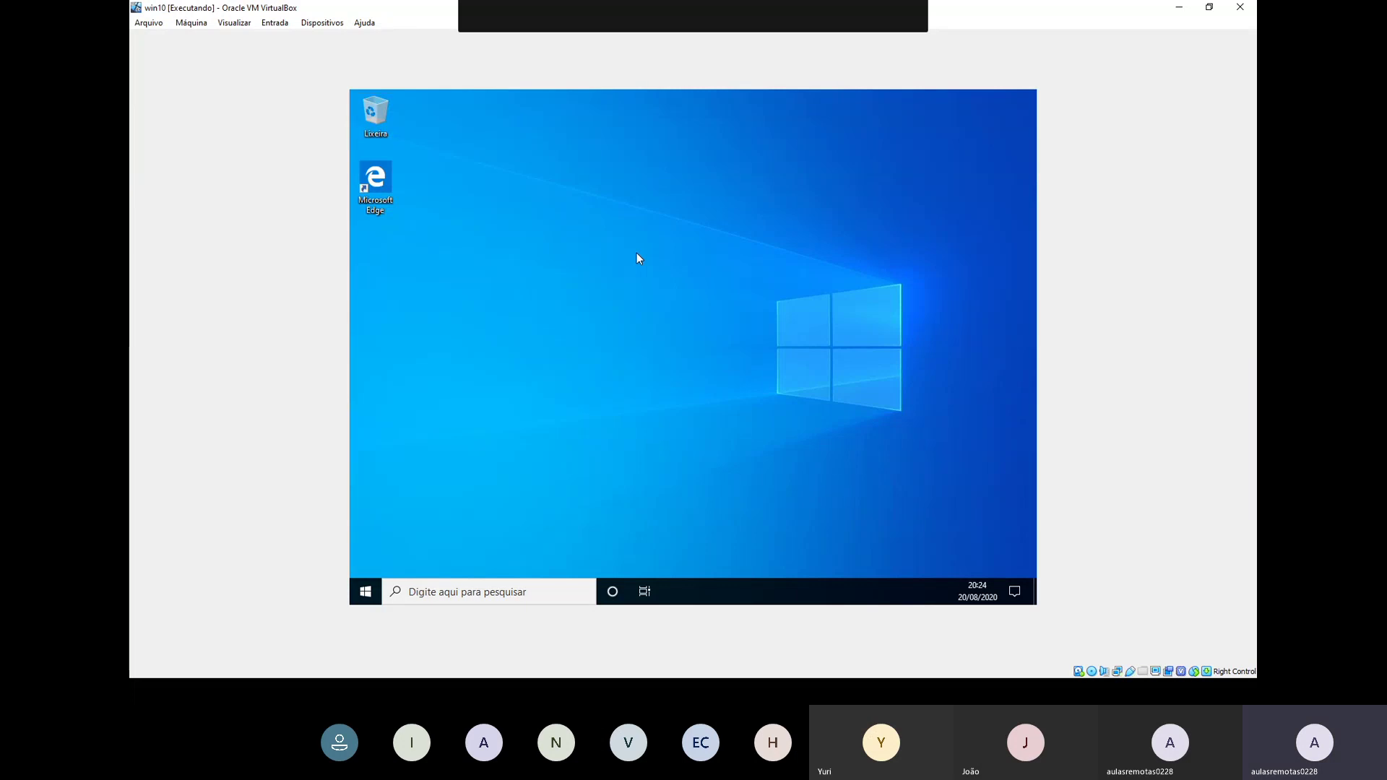
key(super+e)
key(super+e)
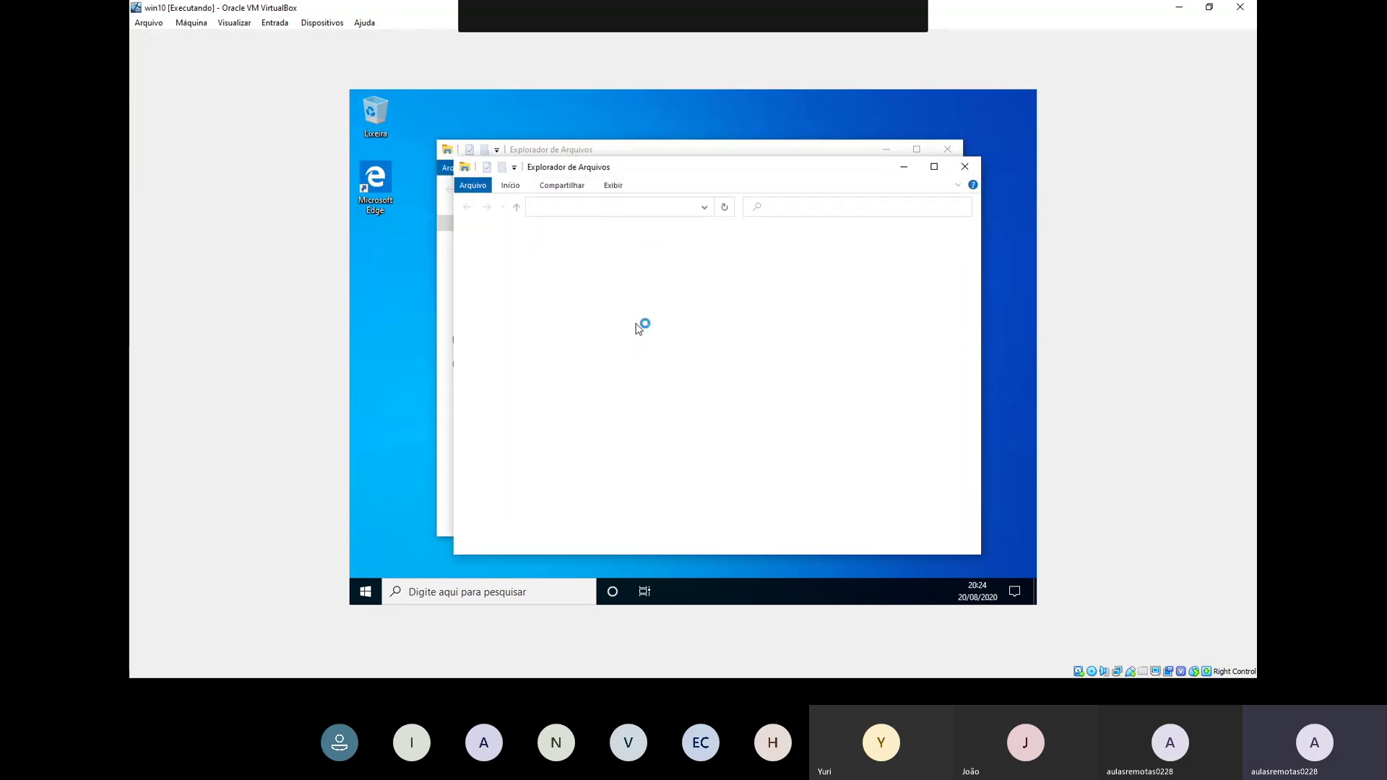
Step: Close the extra Explorer window and open Downloads from Pastas frequentes, showing it empty
click(965, 167)
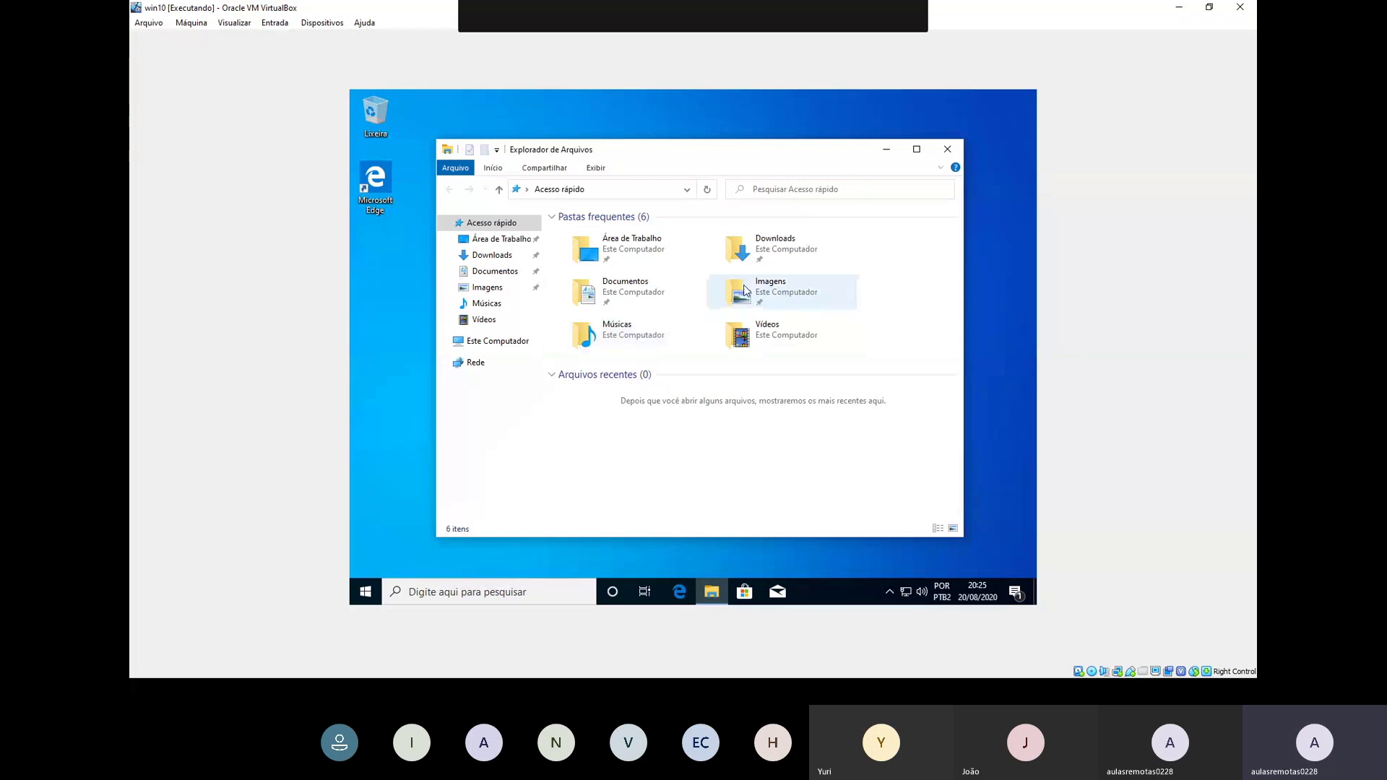
click(786, 255)
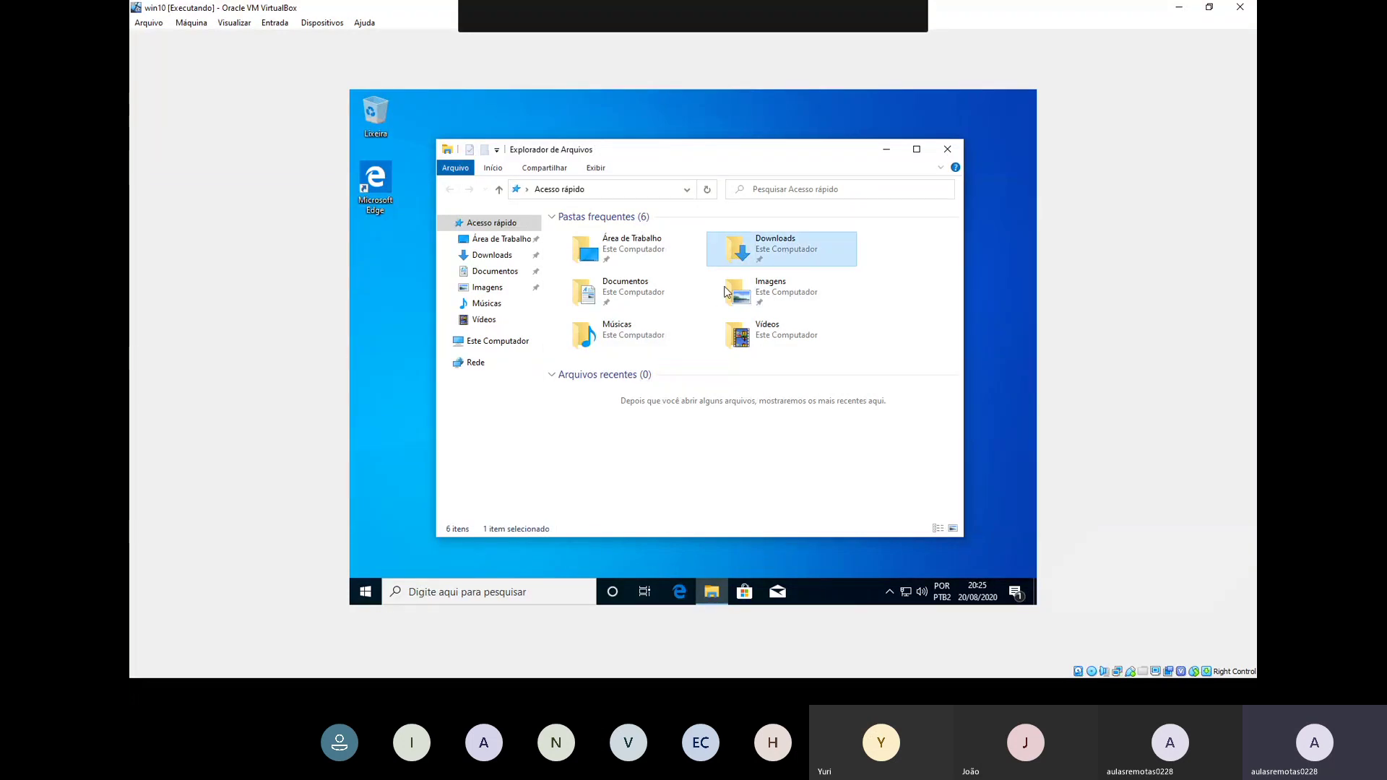
key(Return)
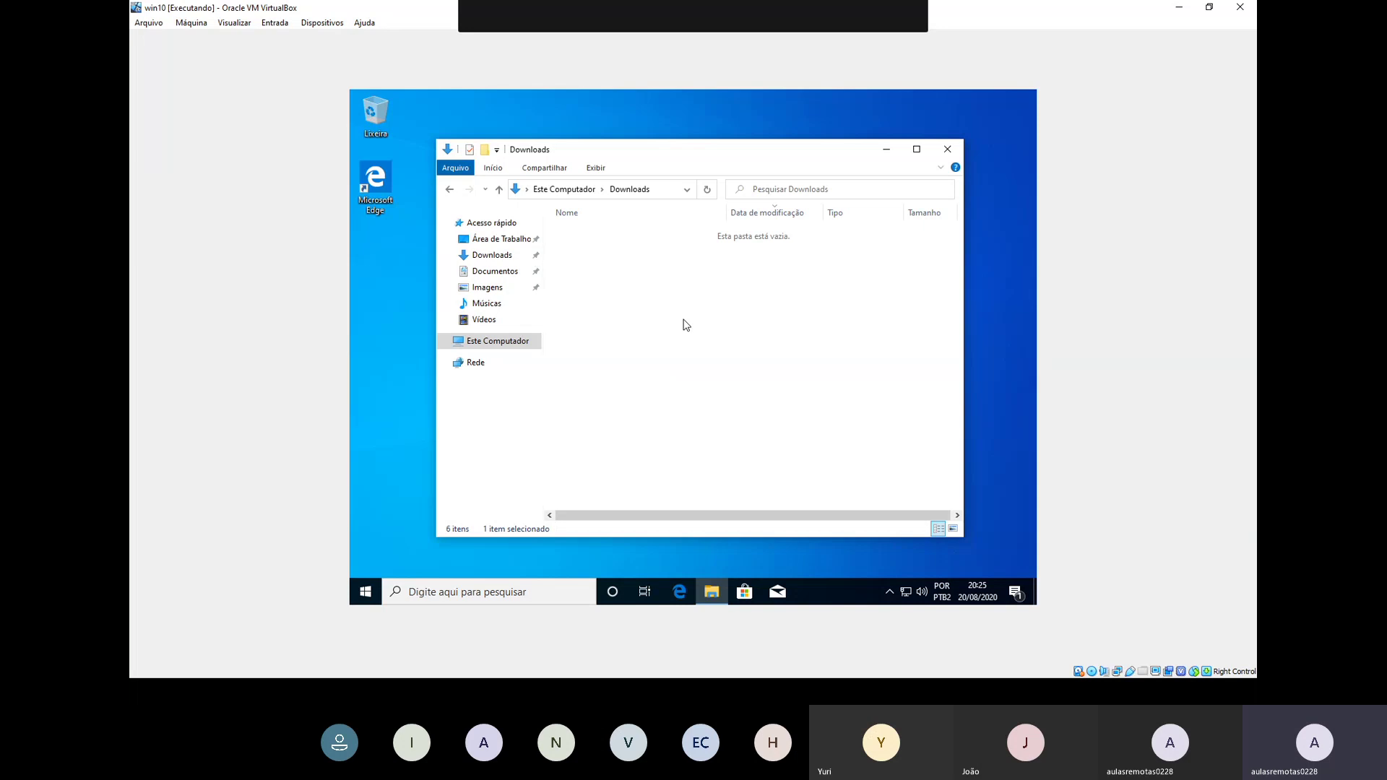
Step: Create a folder named 'aula' in Downloads through Novo > Pasta and select it
right_click(683, 320)
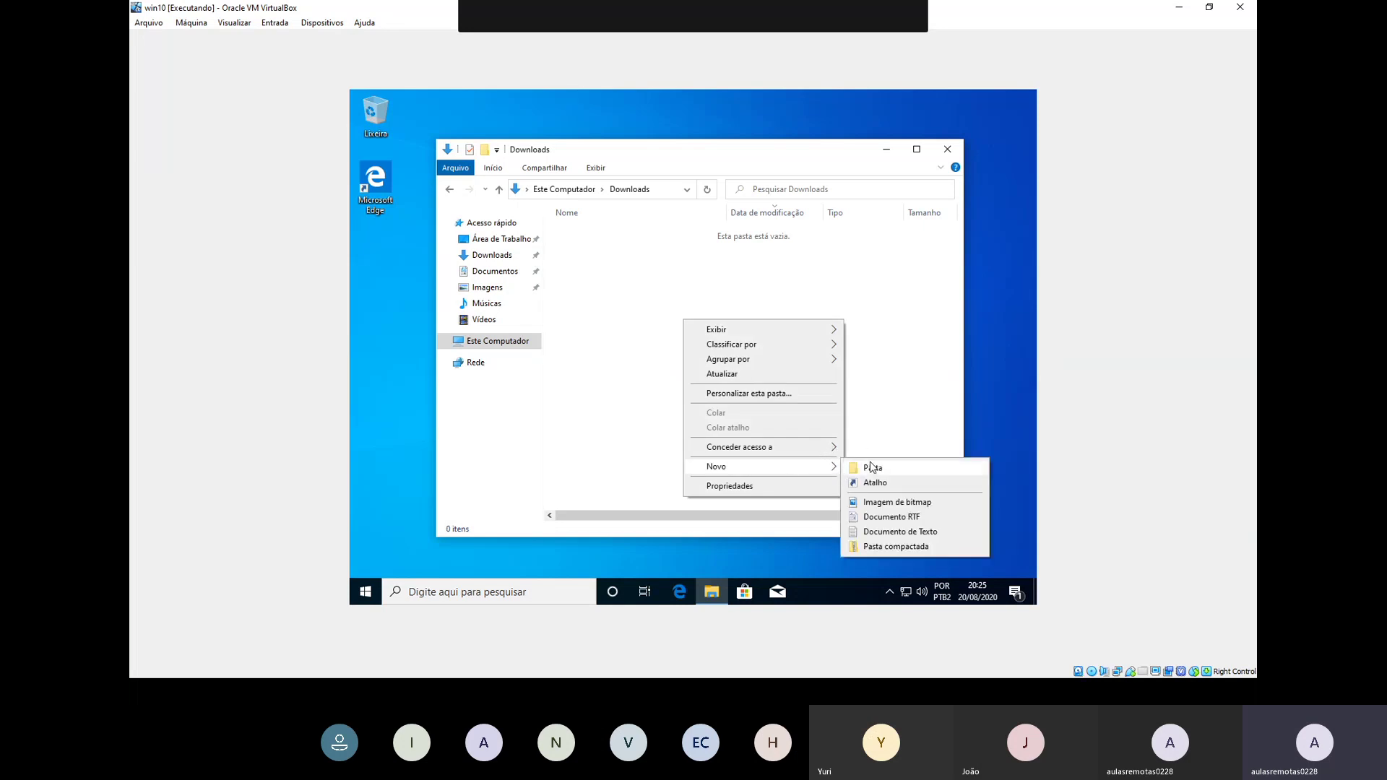
click(871, 467)
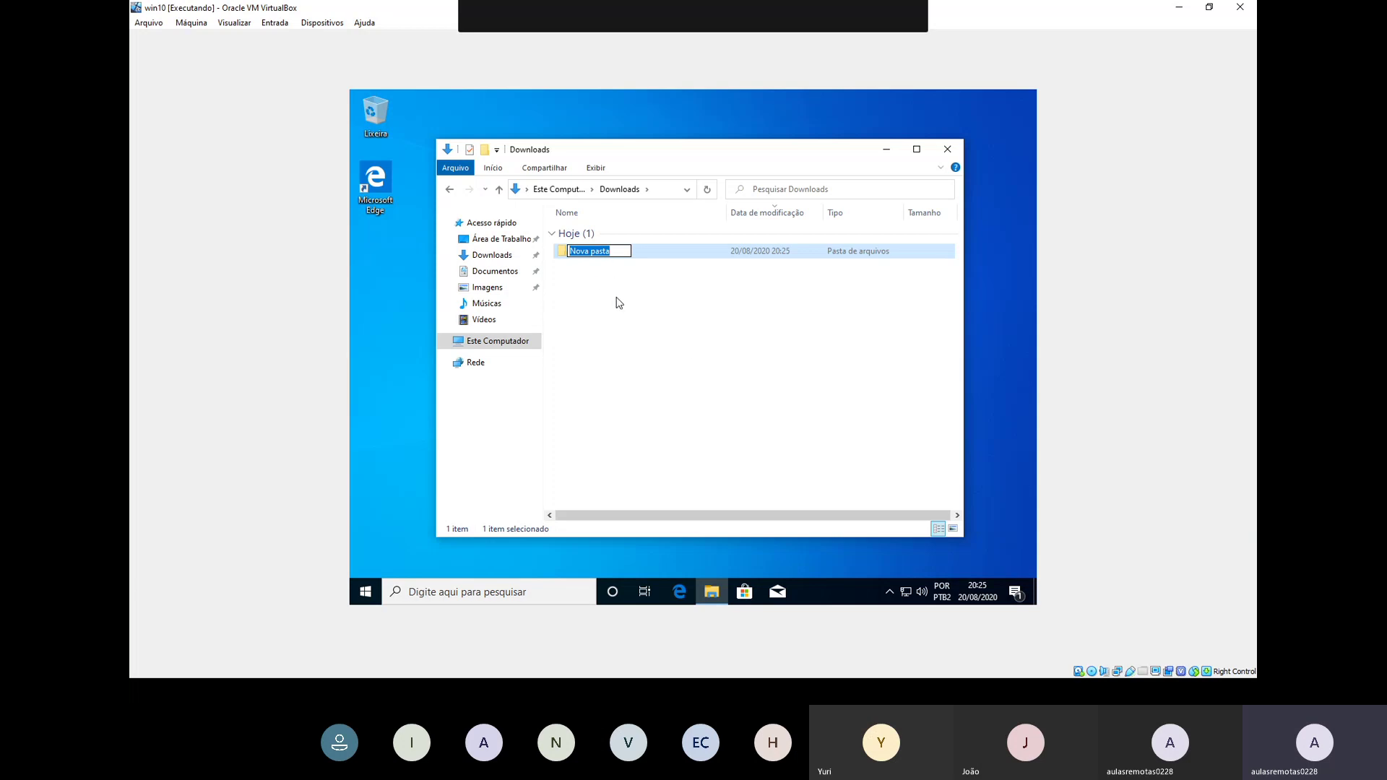
text(aula)
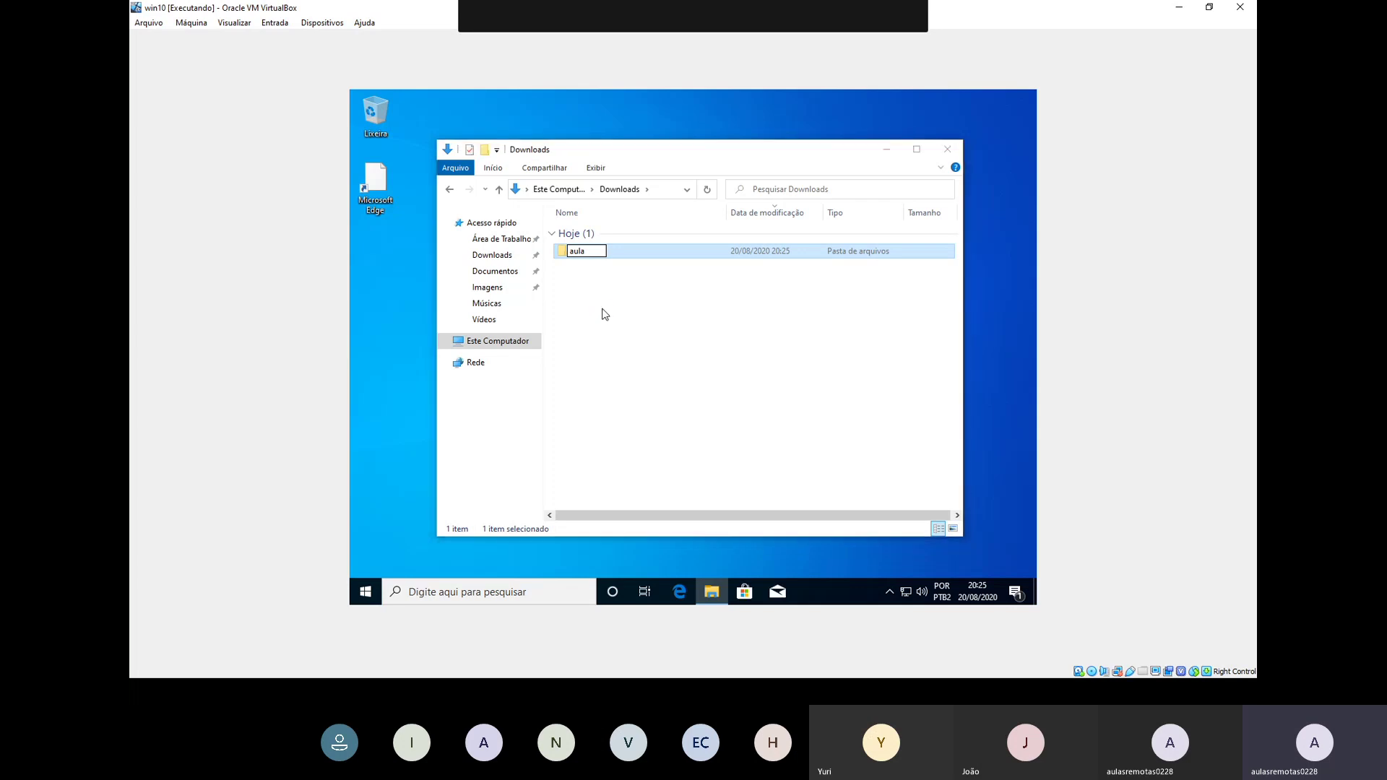
click(606, 315)
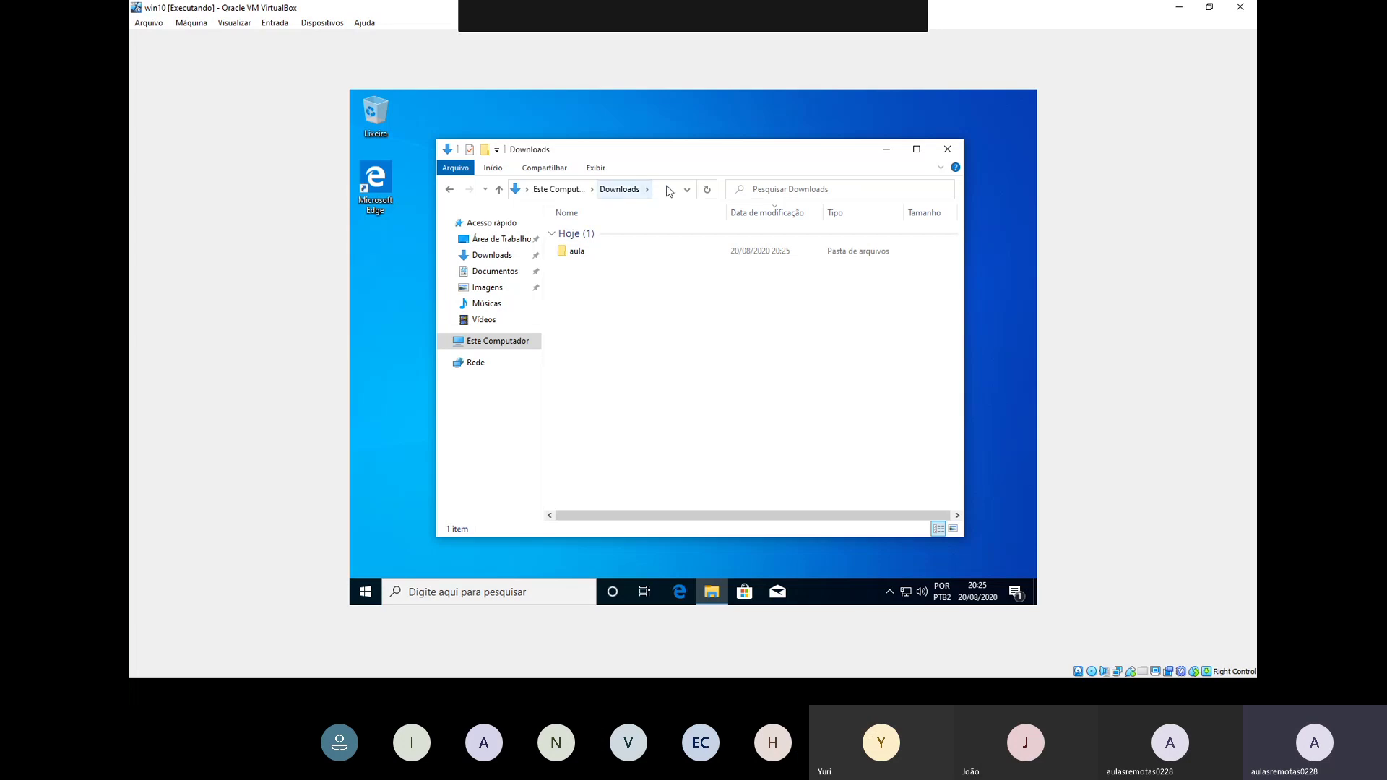
click(639, 253)
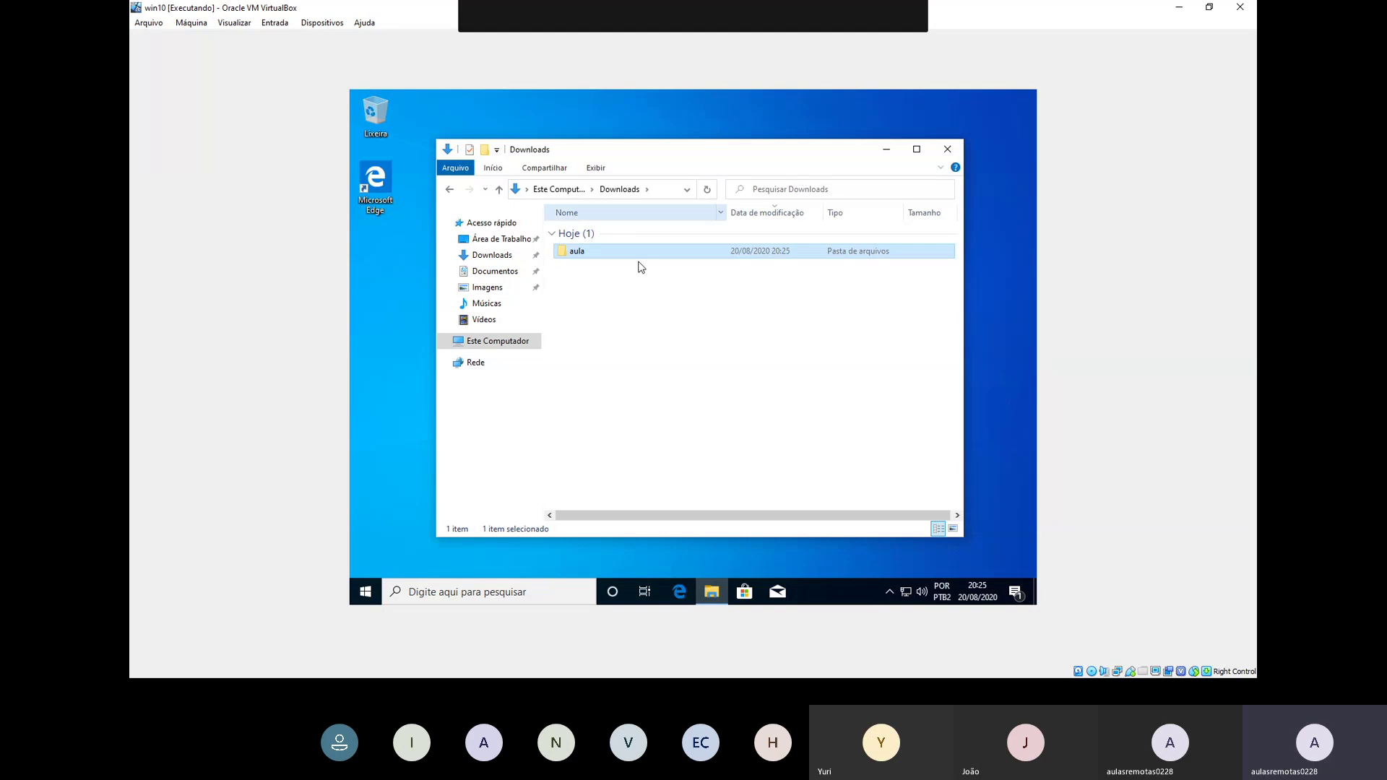
Step: Deselect the aula folder and expand the guest's hidden tray icons to expose the security shield
click(852, 317)
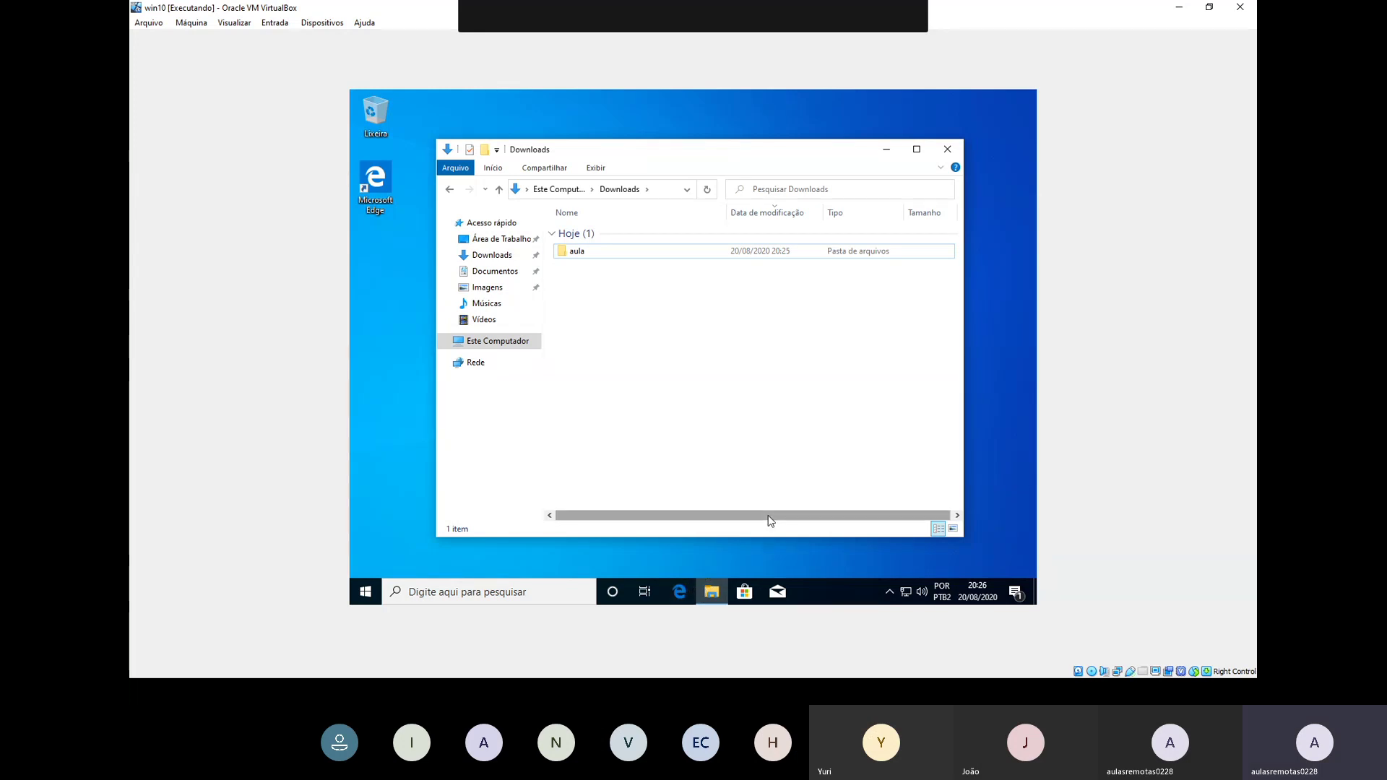
click(889, 591)
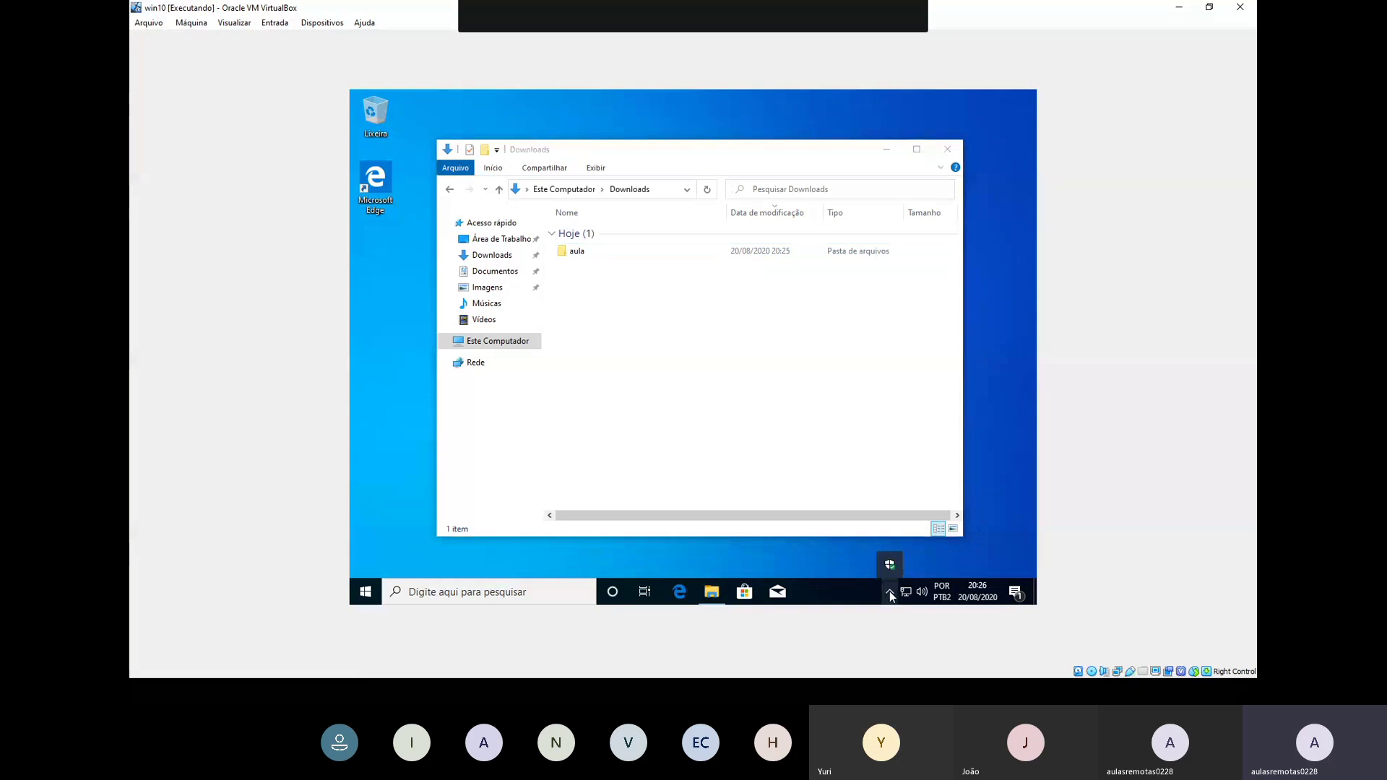
click(692, 423)
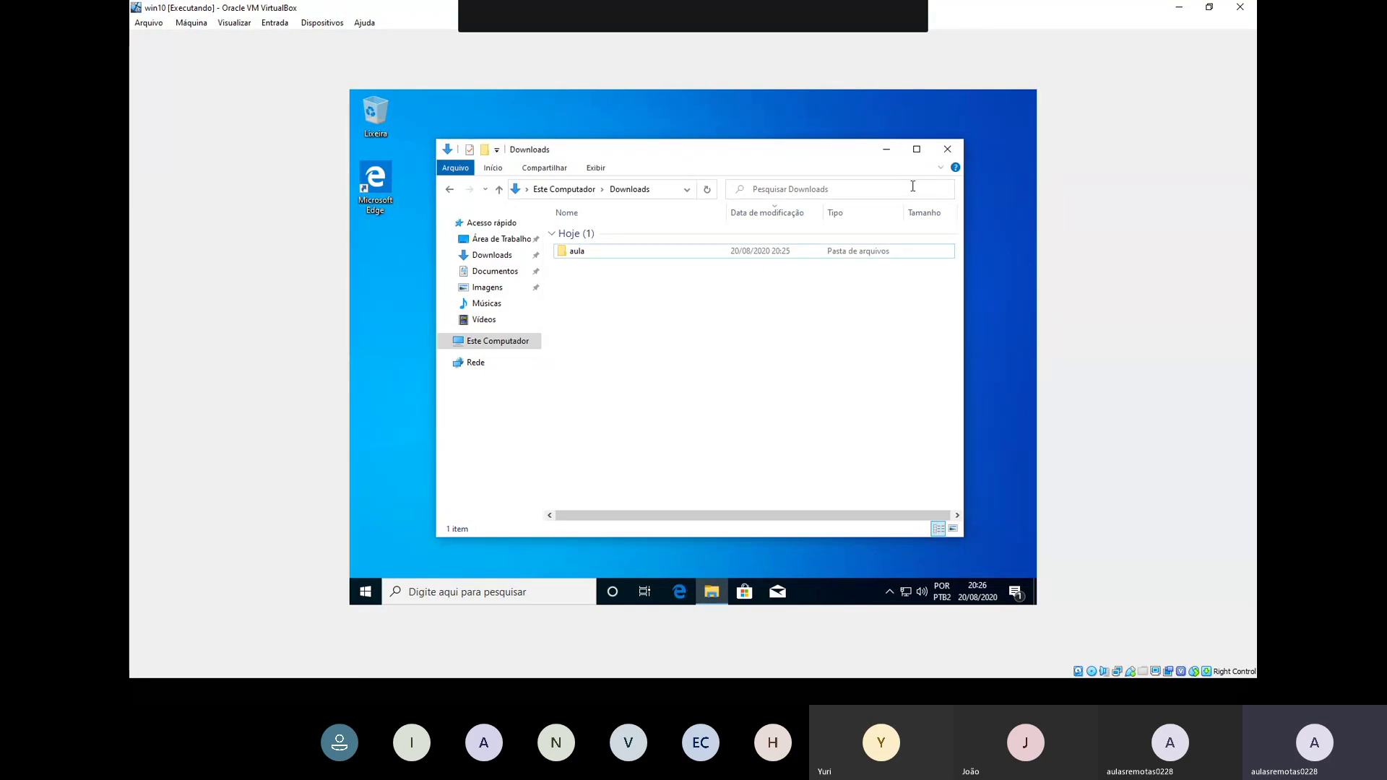
Step: Close Downloads, open the System page maximized with Win+Pause, and launch Gerenciador de Dispositivos
click(948, 149)
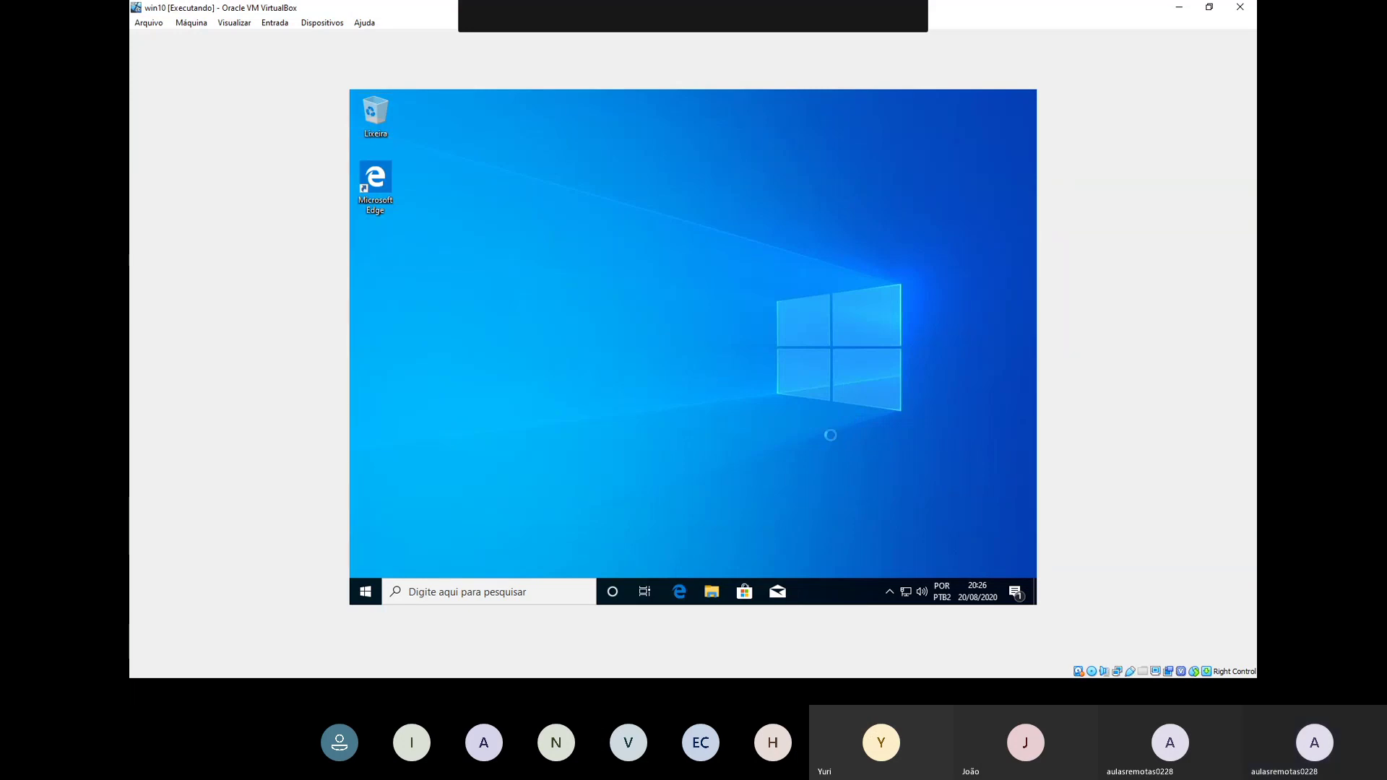
key(super+Pause)
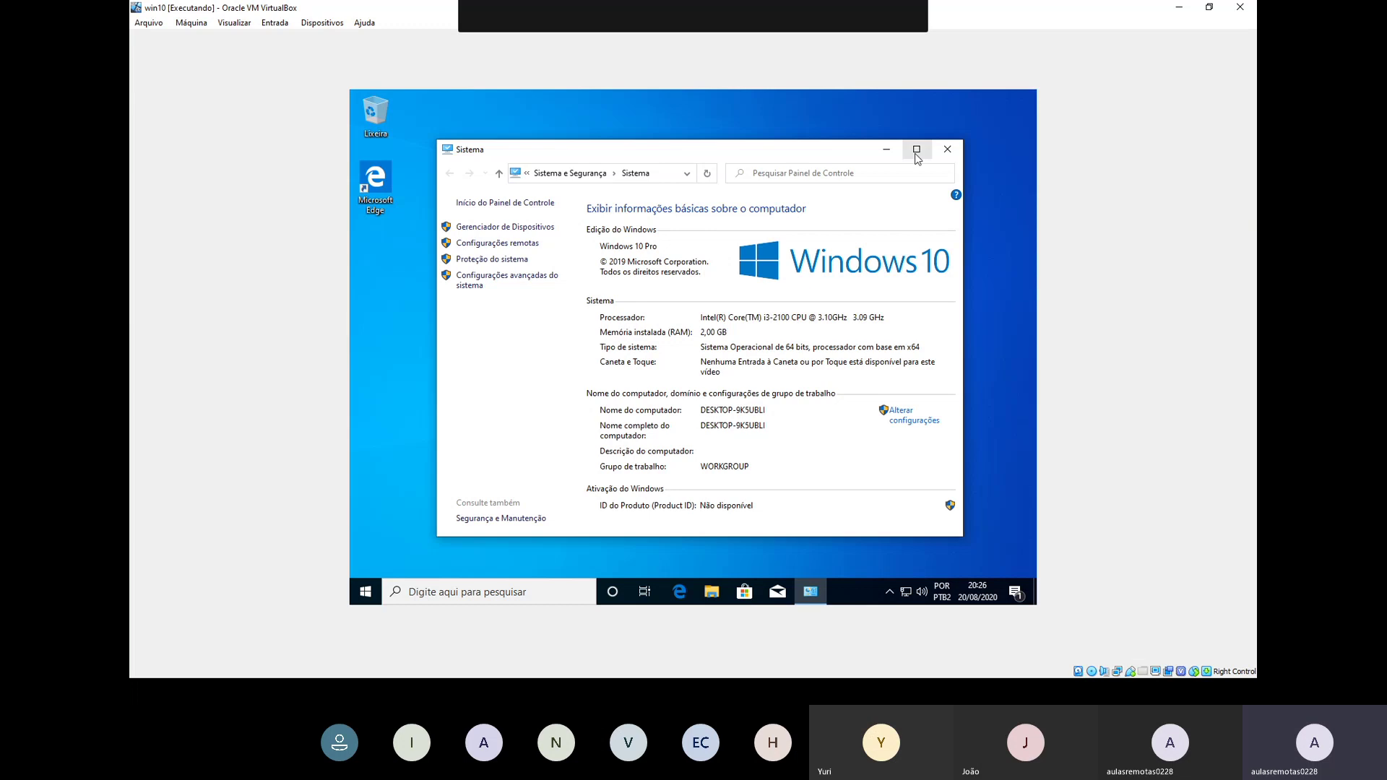
click(917, 149)
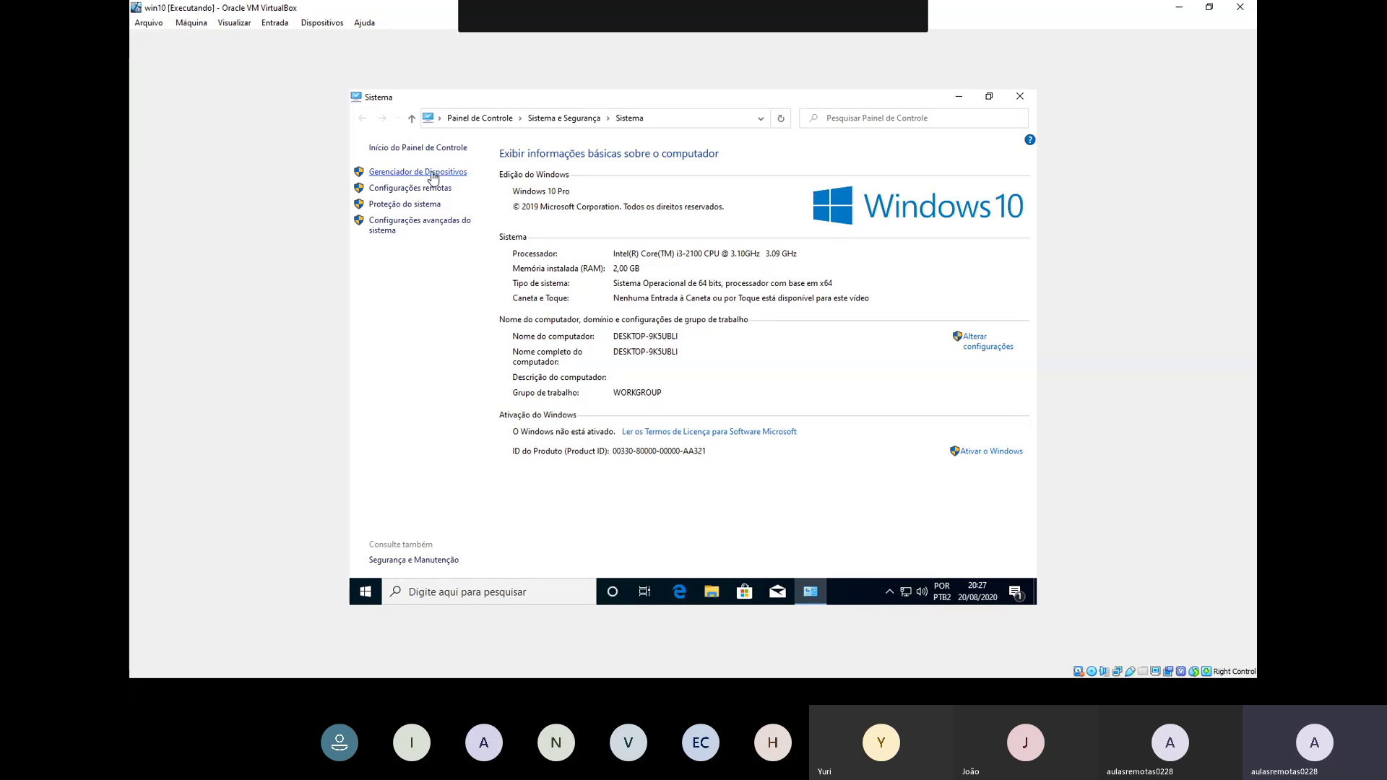
click(433, 173)
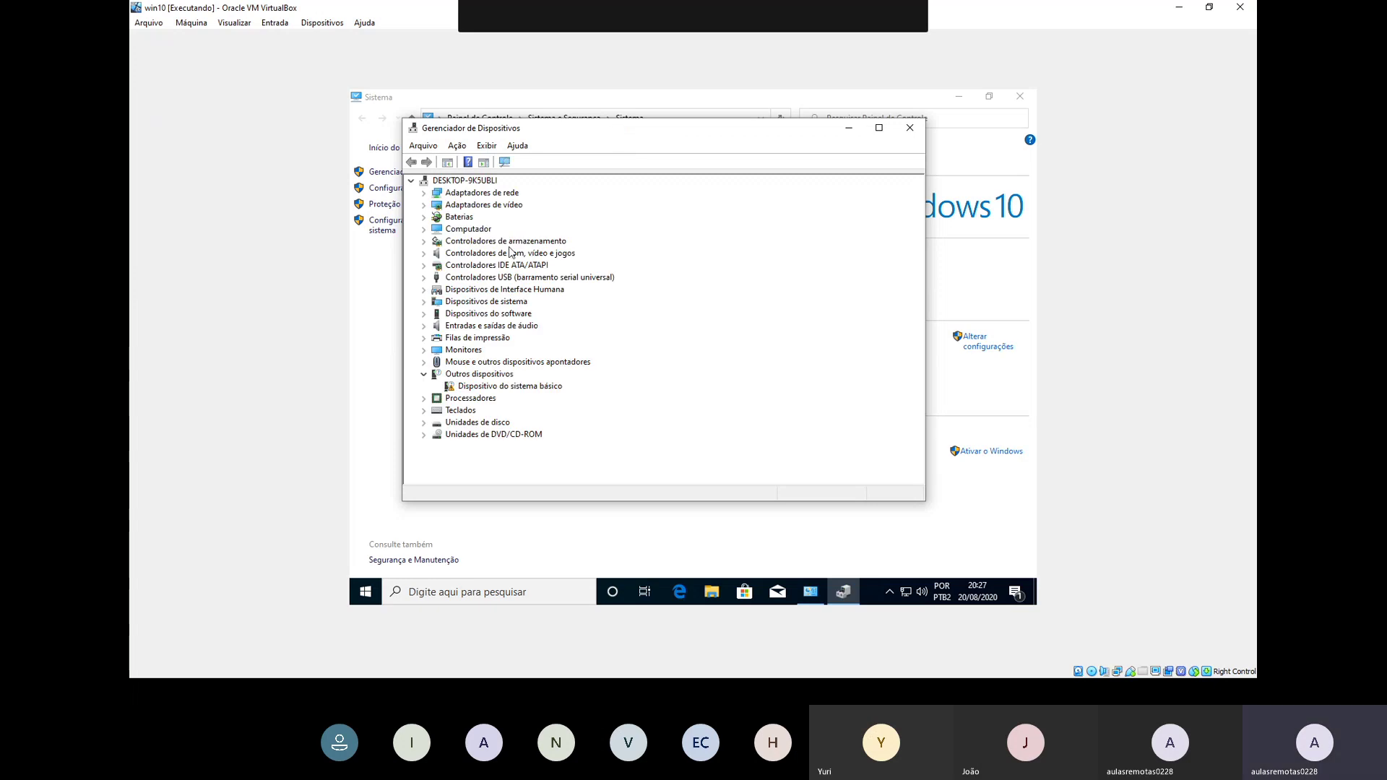
Step: Inspect network and video adapters, selecting the Microsoft basic video adapter, then close Device Manager and System
double_click(510, 194)
double_click(511, 194)
double_click(507, 209)
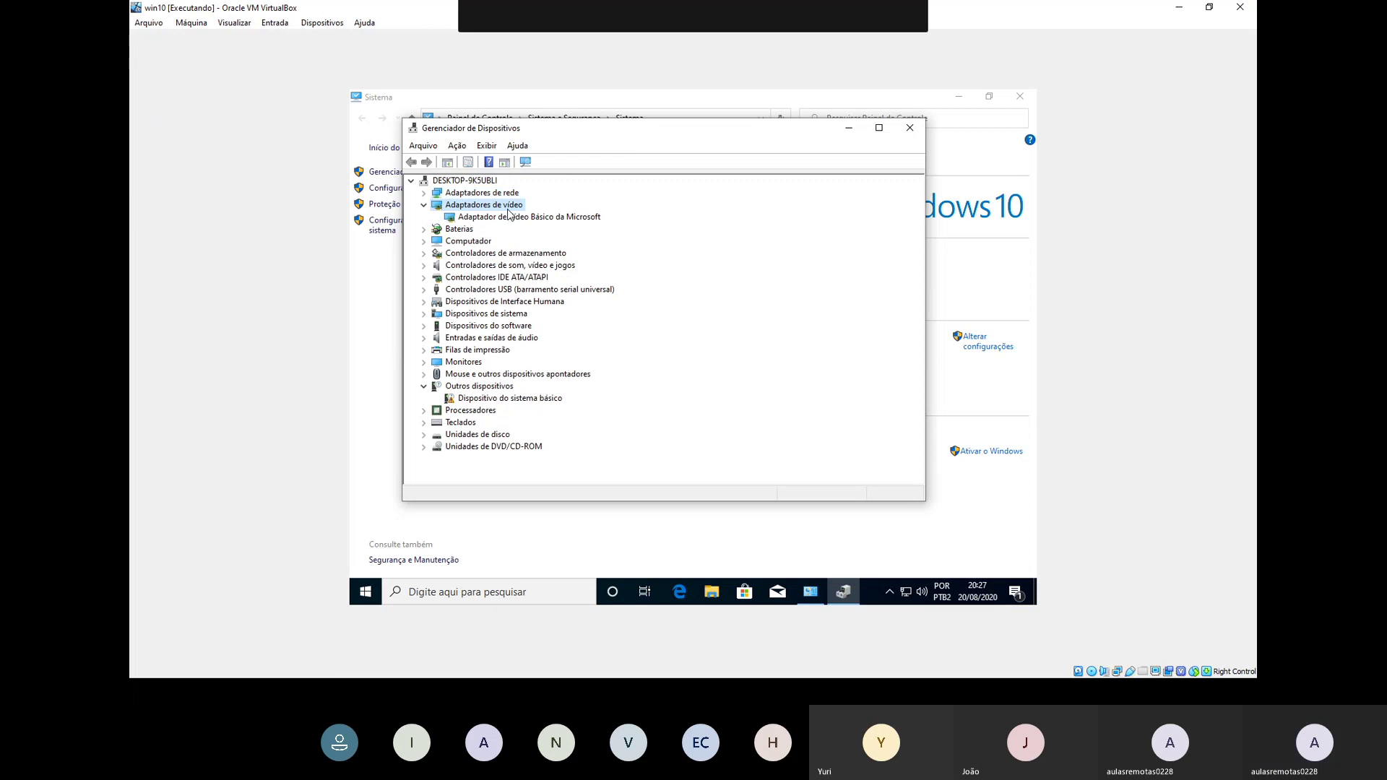
click(510, 216)
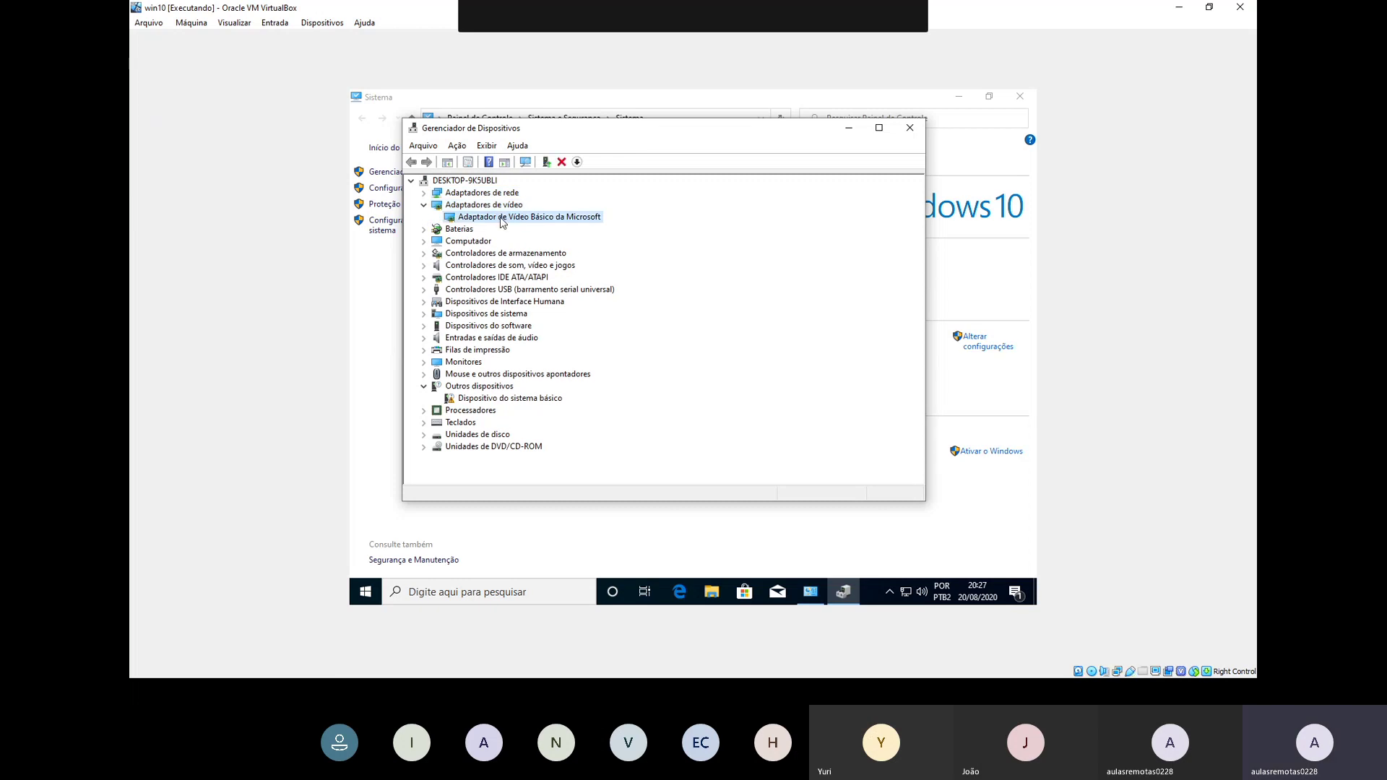
click(909, 128)
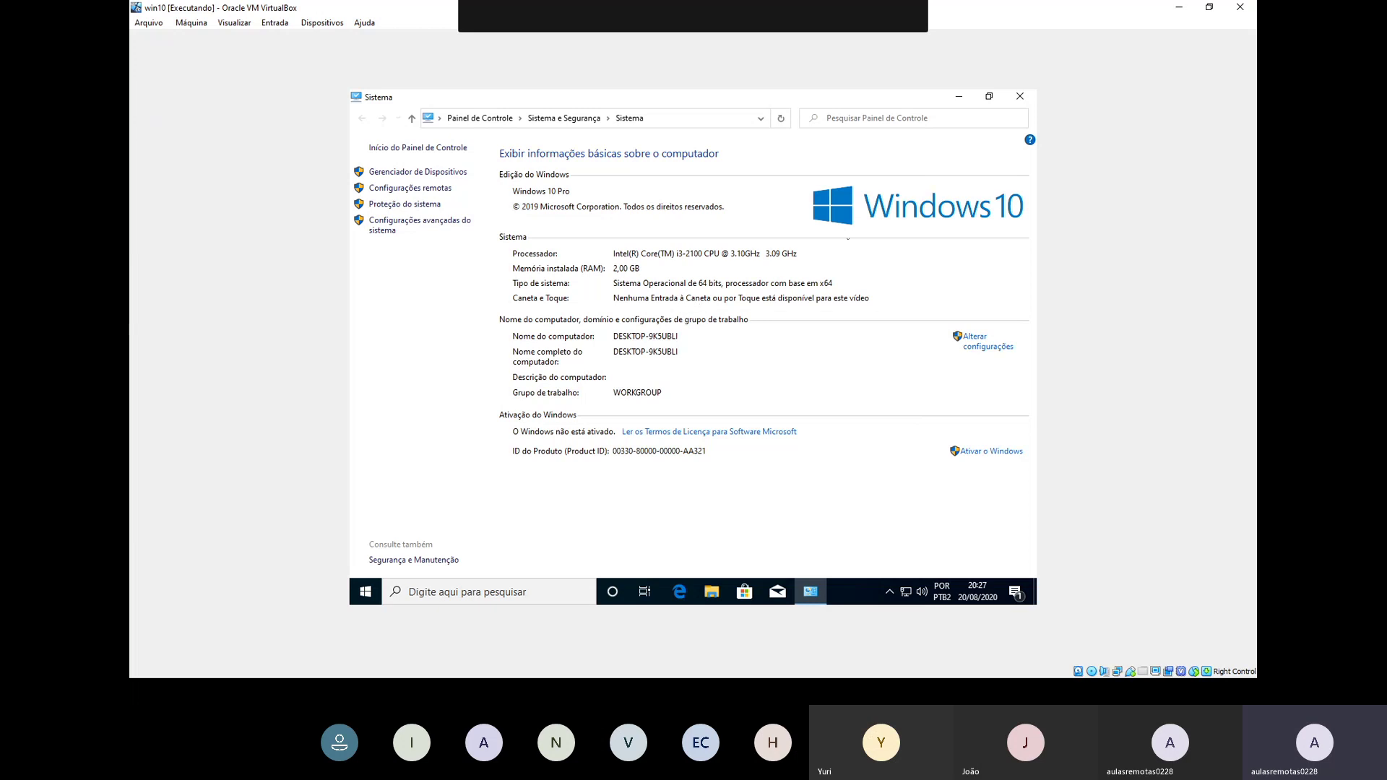
click(1019, 96)
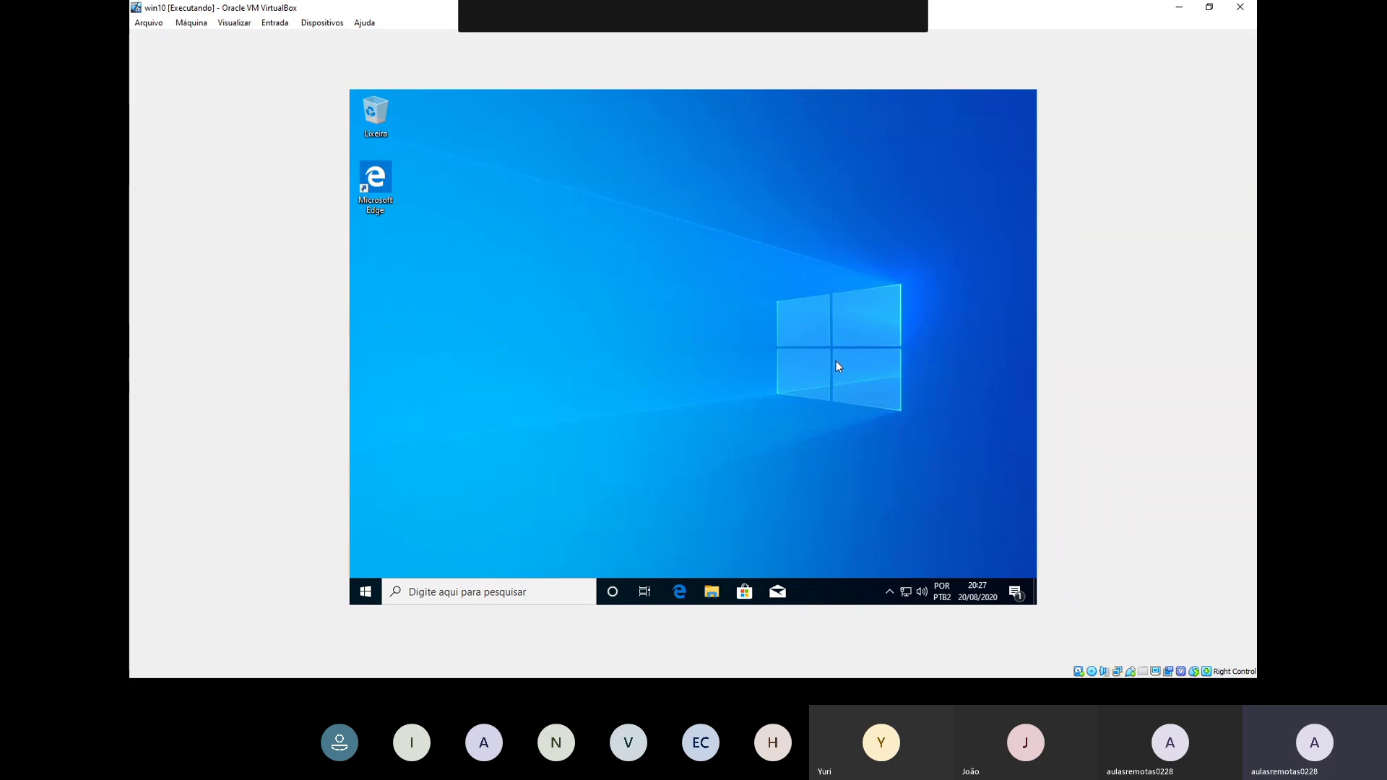
click(889, 592)
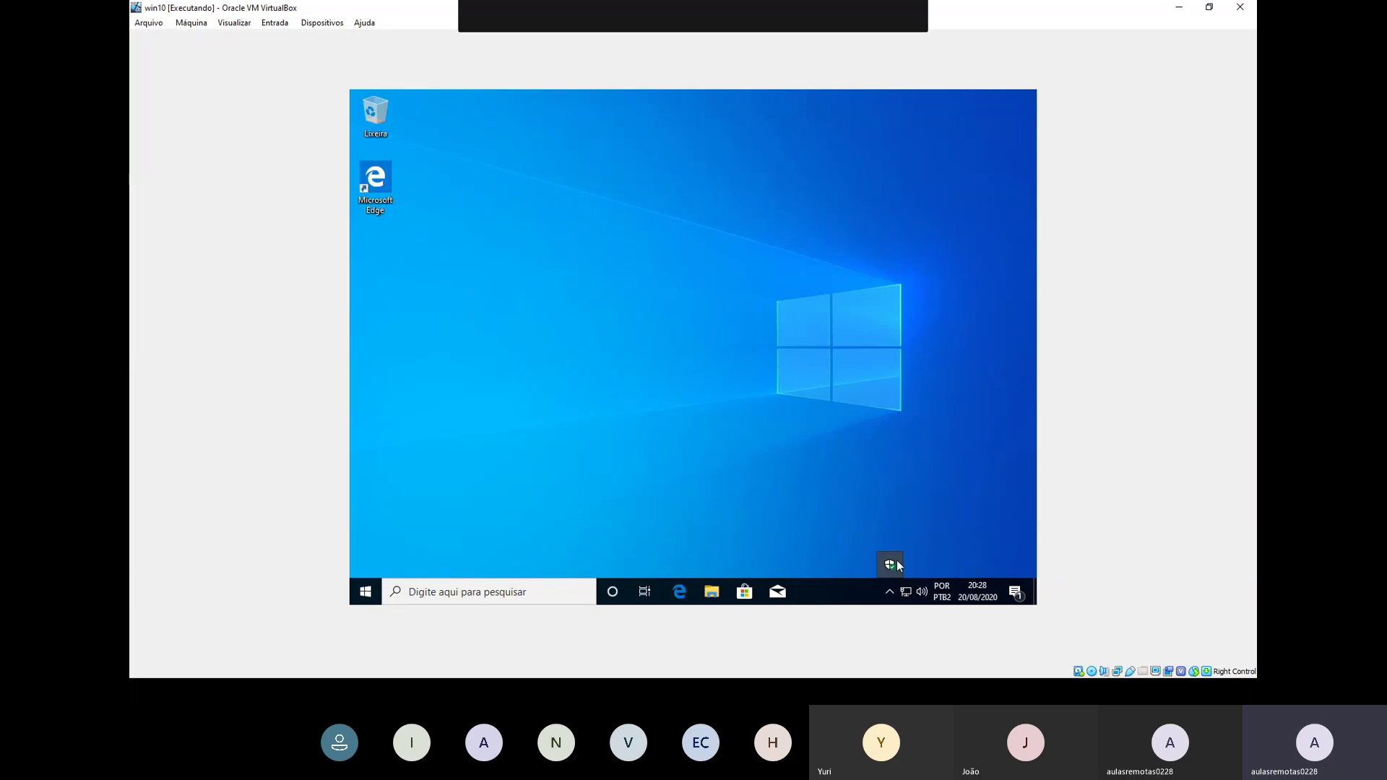
click(896, 568)
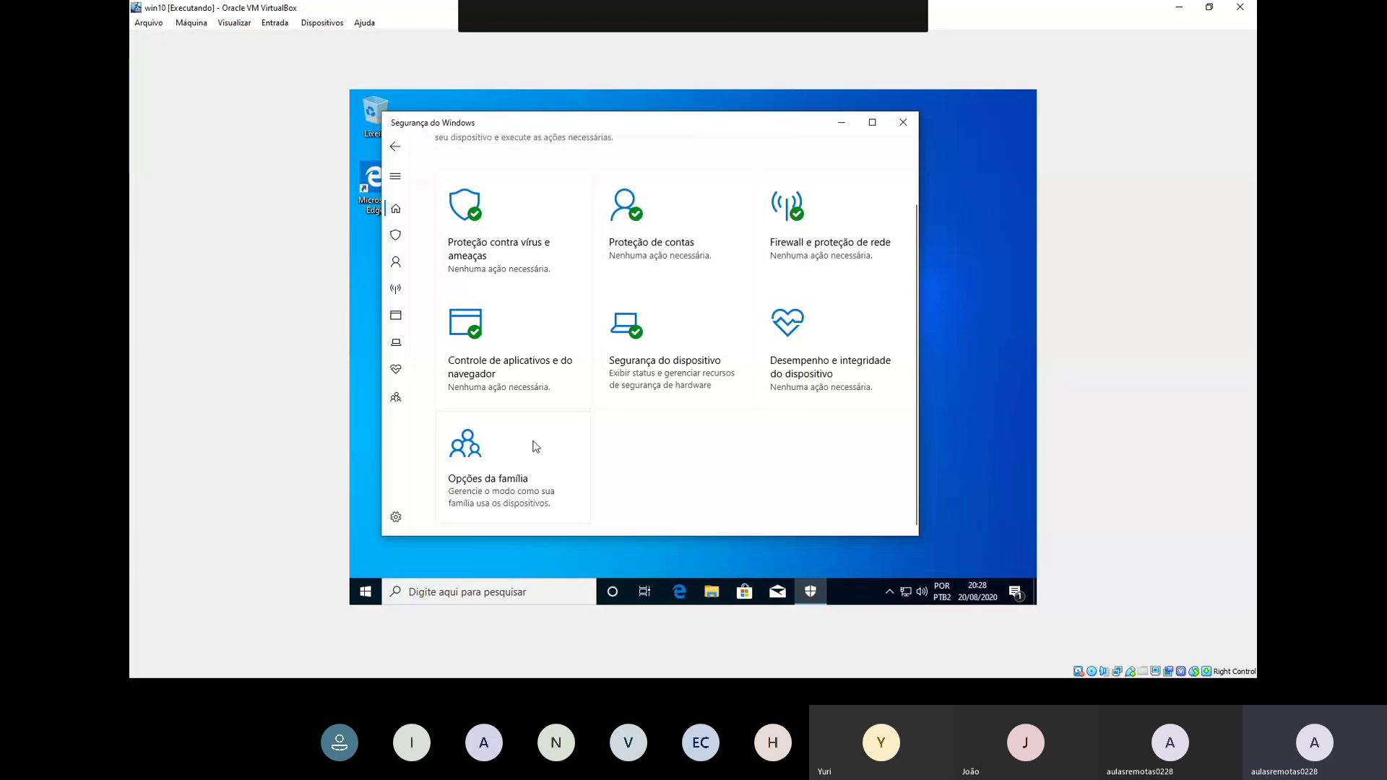
click(523, 281)
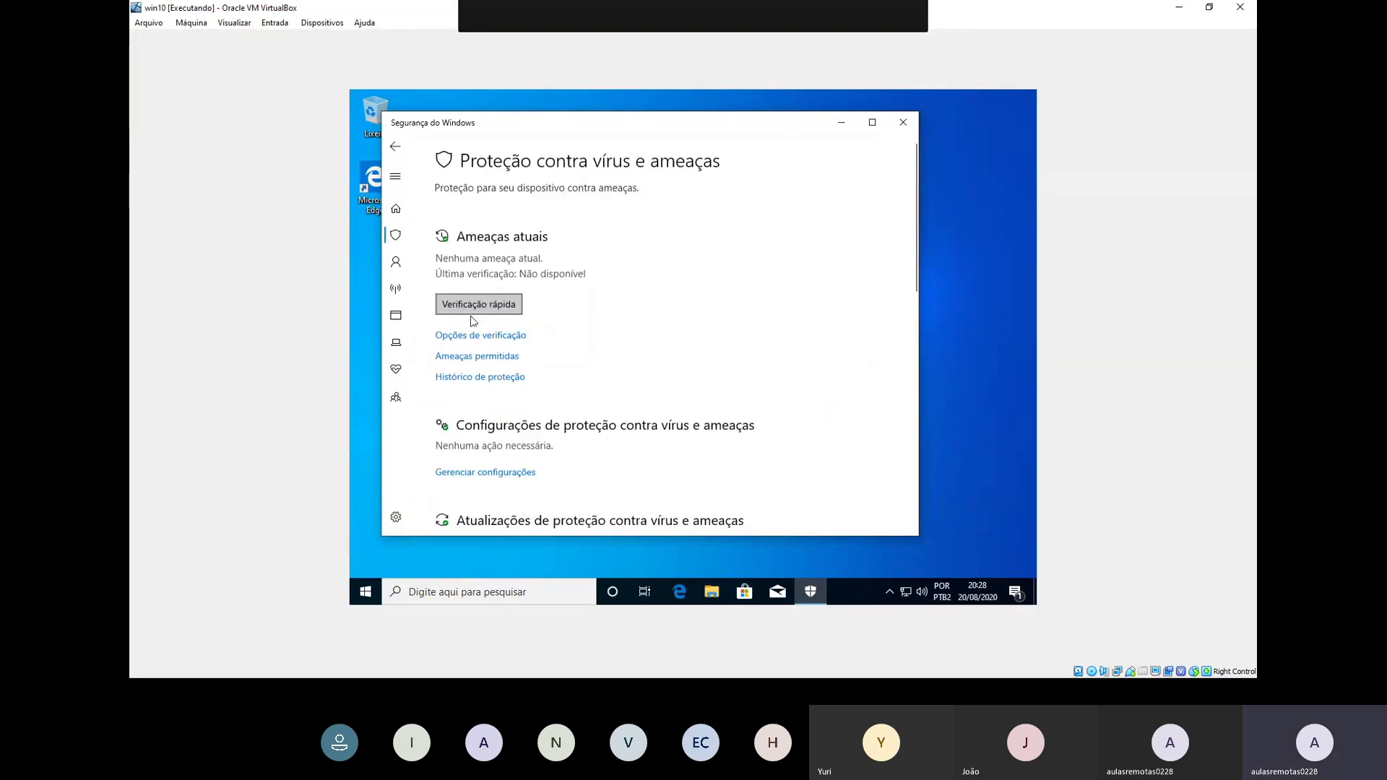
click(395, 145)
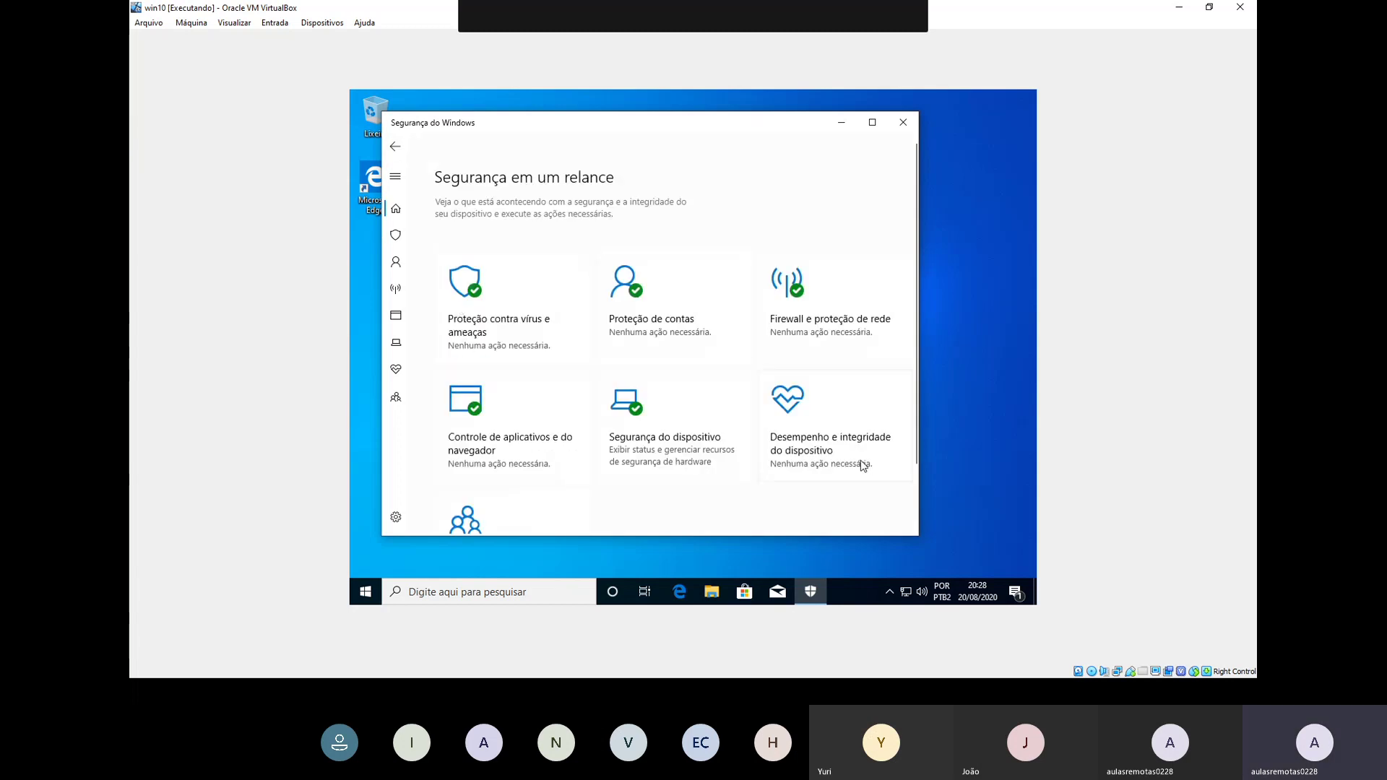
click(890, 586)
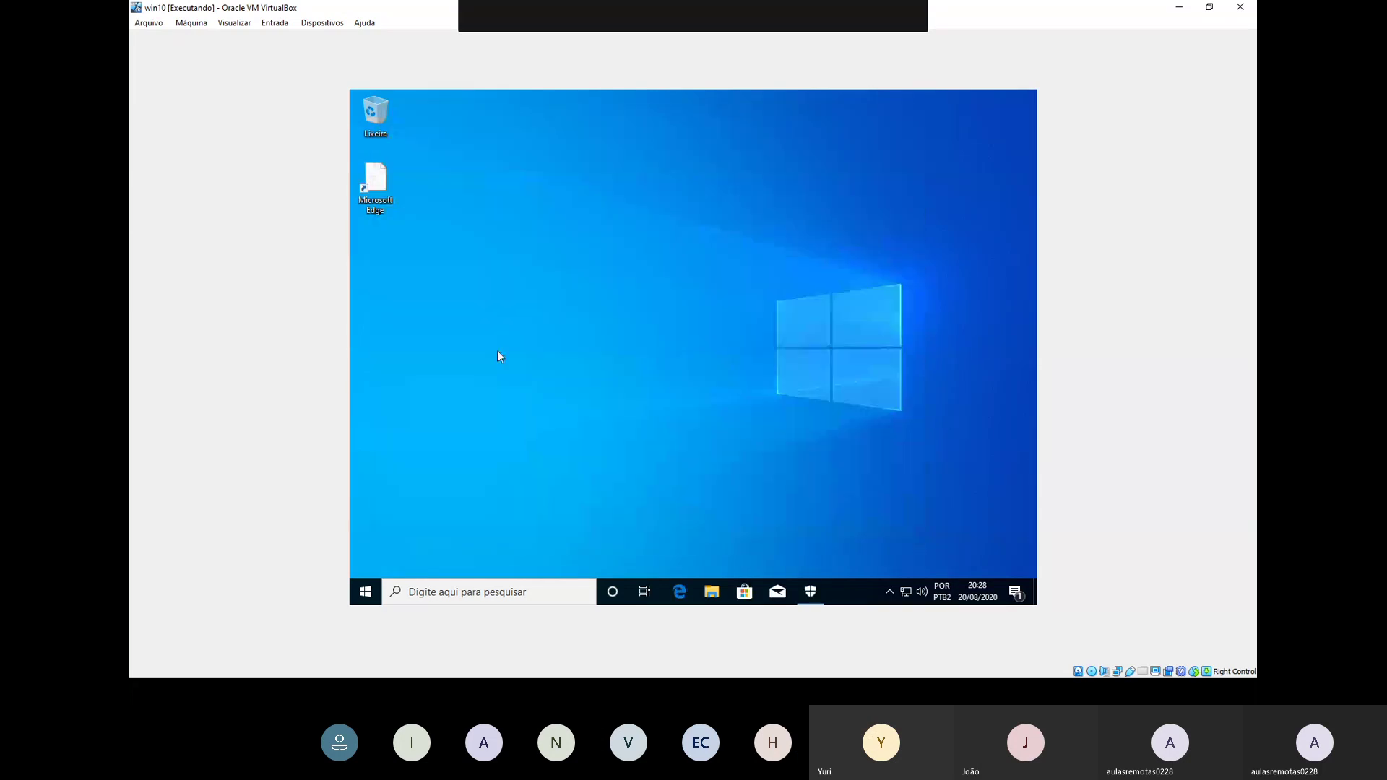
Step: Open Windows Security from the tray and reach the Virus & threat protection settings
click(888, 592)
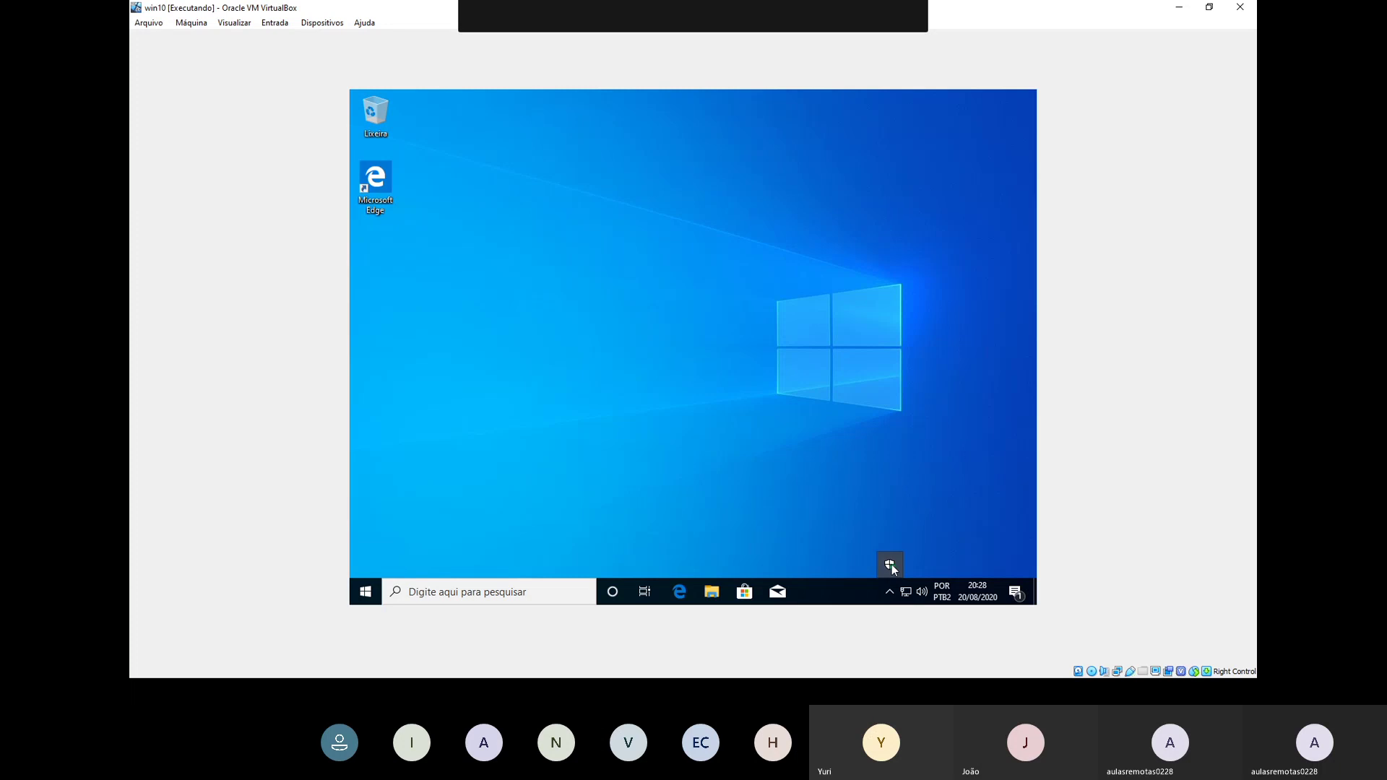
click(891, 565)
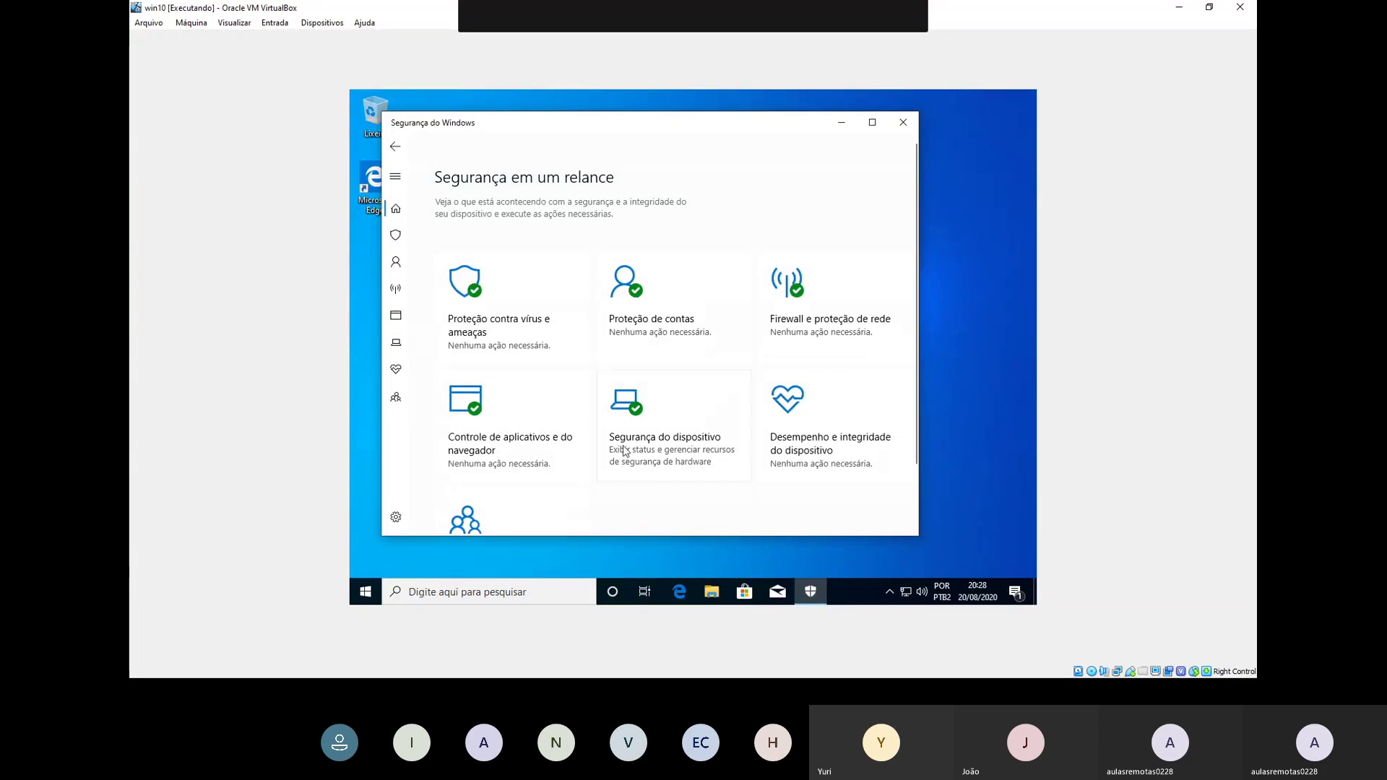
click(512, 321)
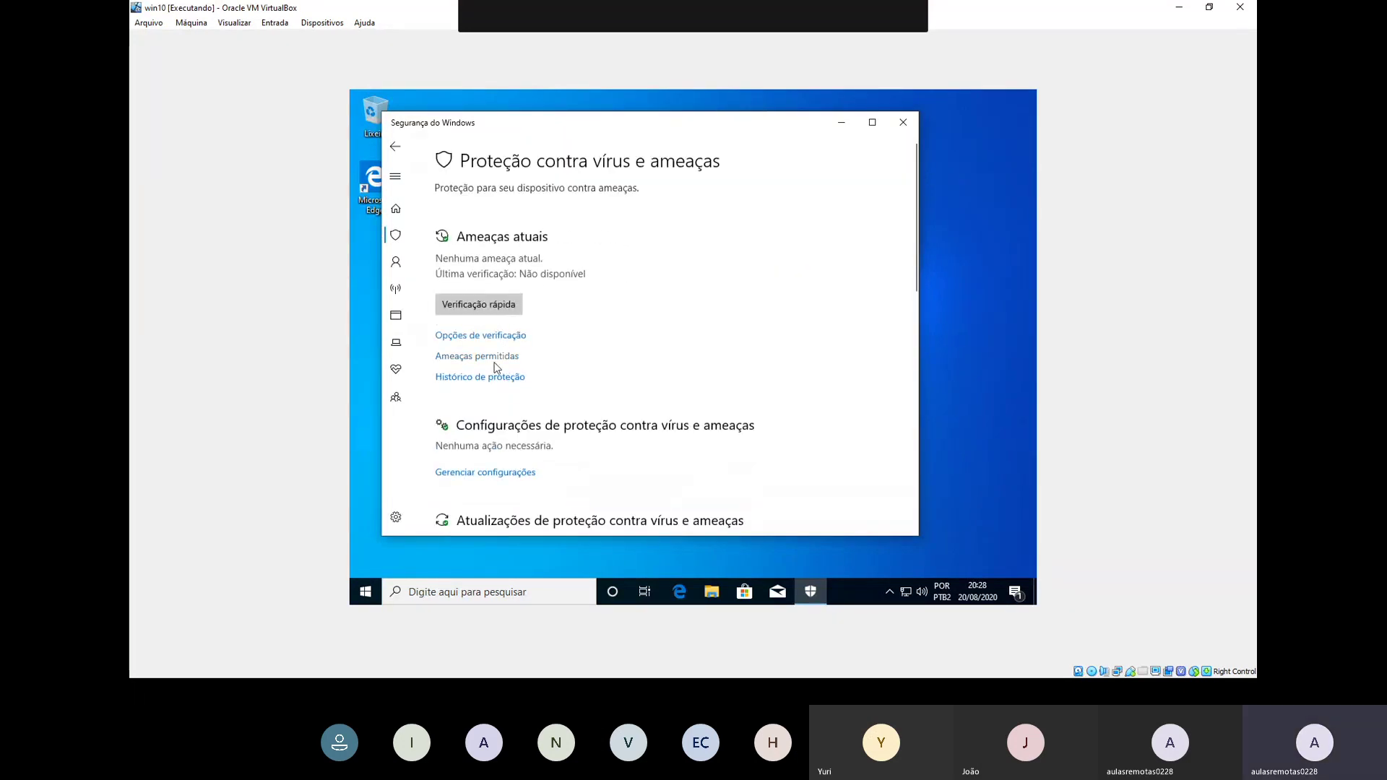
click(476, 473)
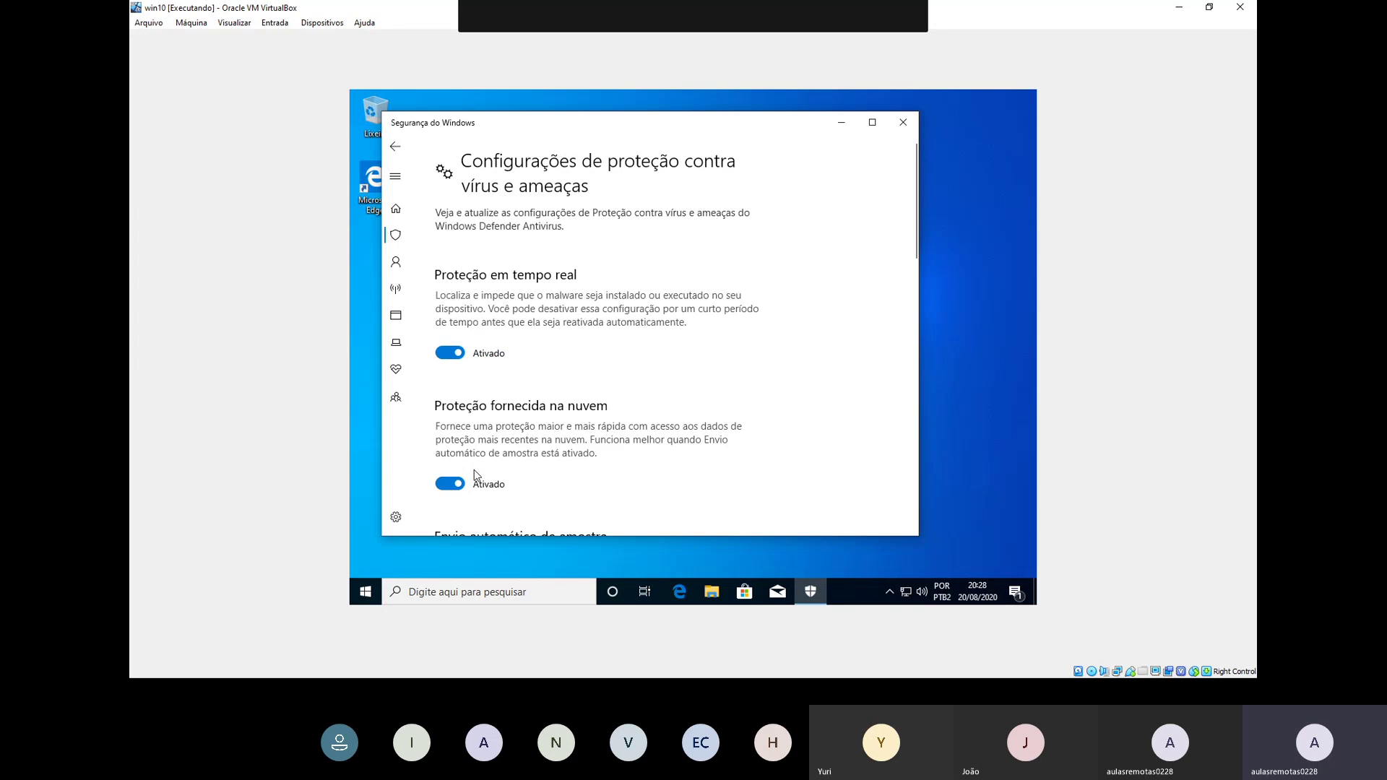
Step: Switch off Real-time, Cloud-delivered, Sample submission and Tamper protection, approving the UAC prompt
click(450, 352)
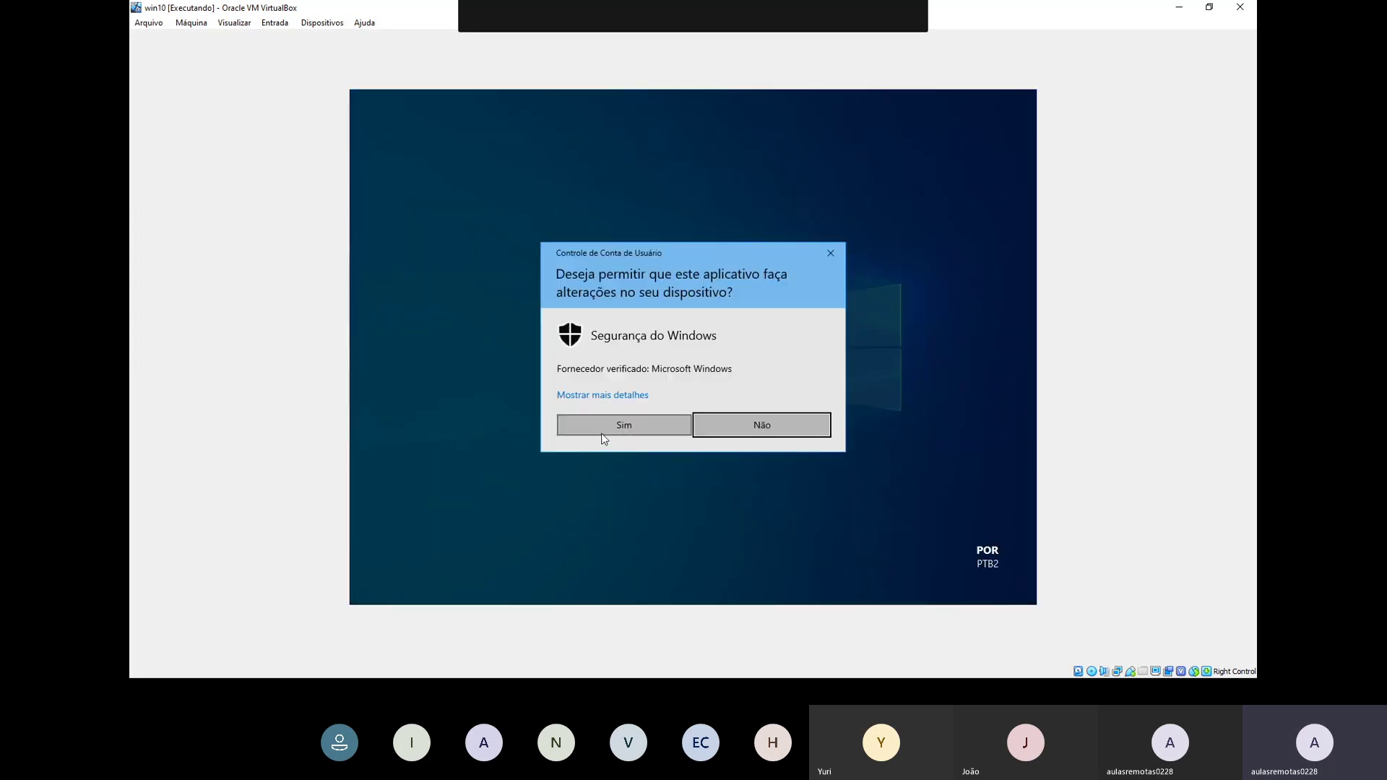
click(602, 431)
click(449, 484)
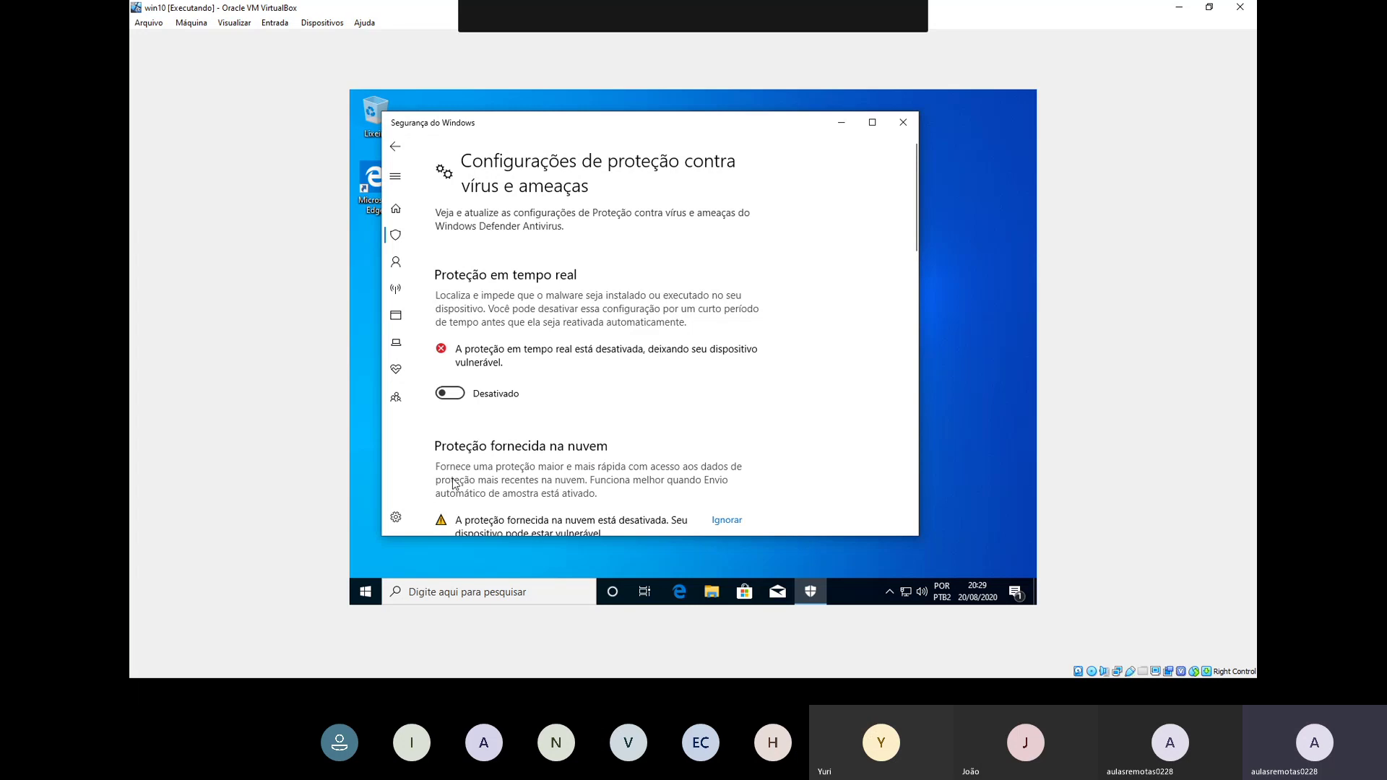
scroll(450, 491, down, 3)
click(449, 501)
scroll(448, 491, down, 4)
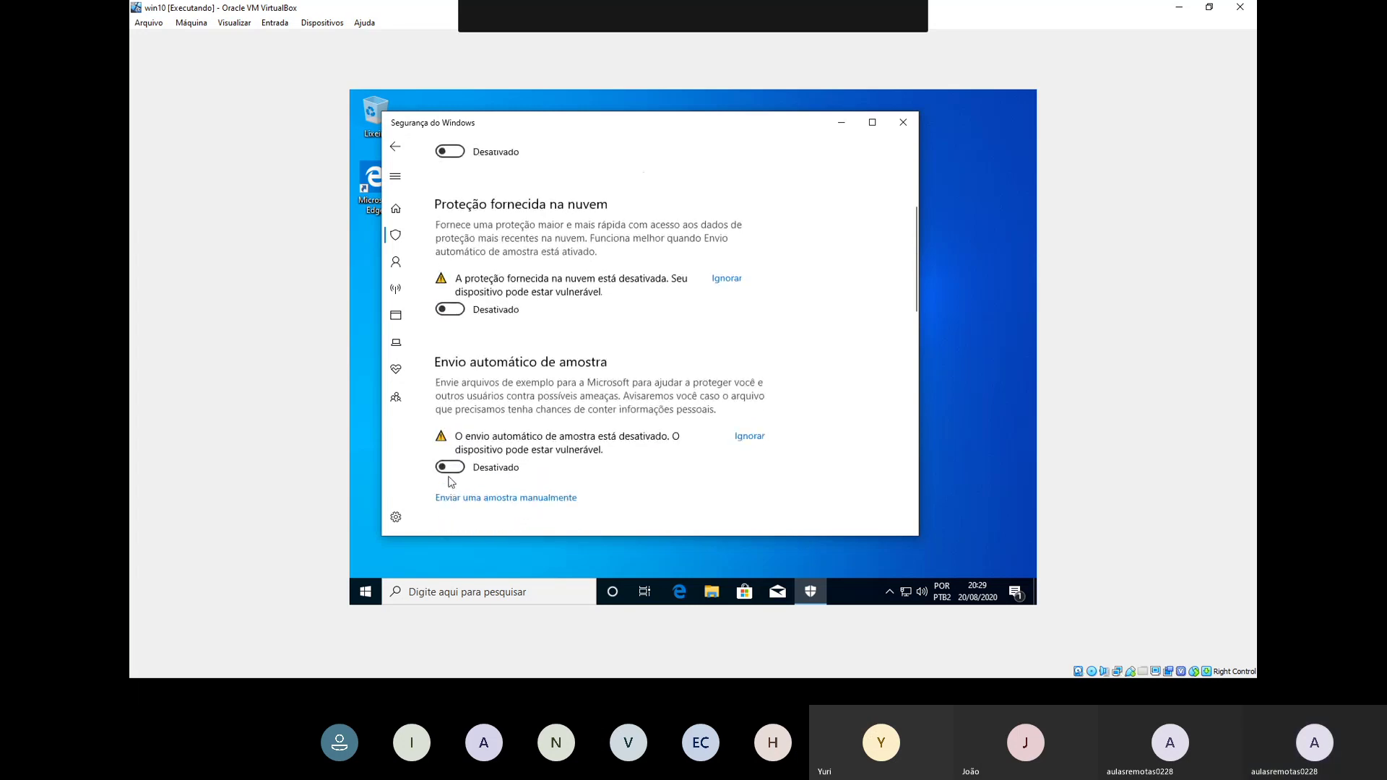
click(449, 416)
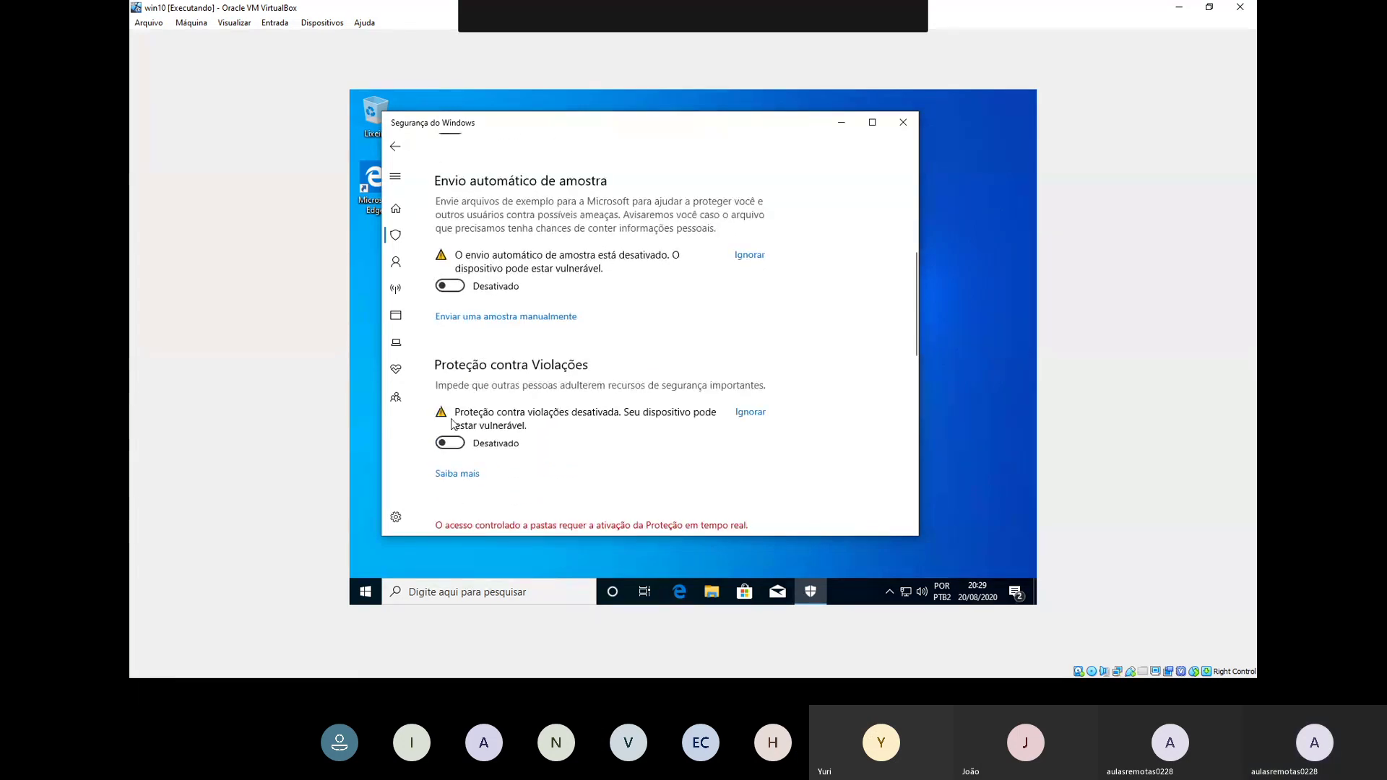
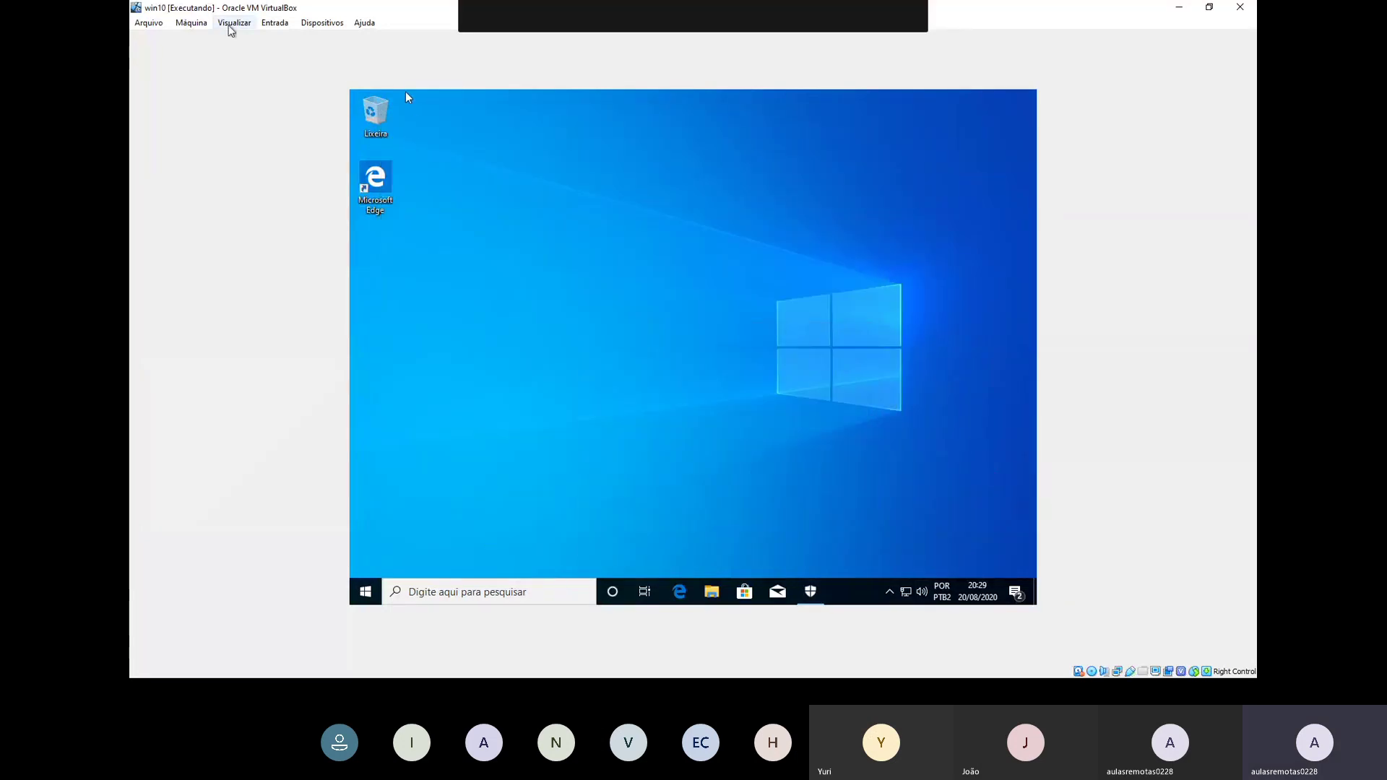
Step: Attach the SanDisk Cruzer Blade USB drive to the VM and check the guest's hidden tray icons
click(278, 25)
mouse_move(318, 26)
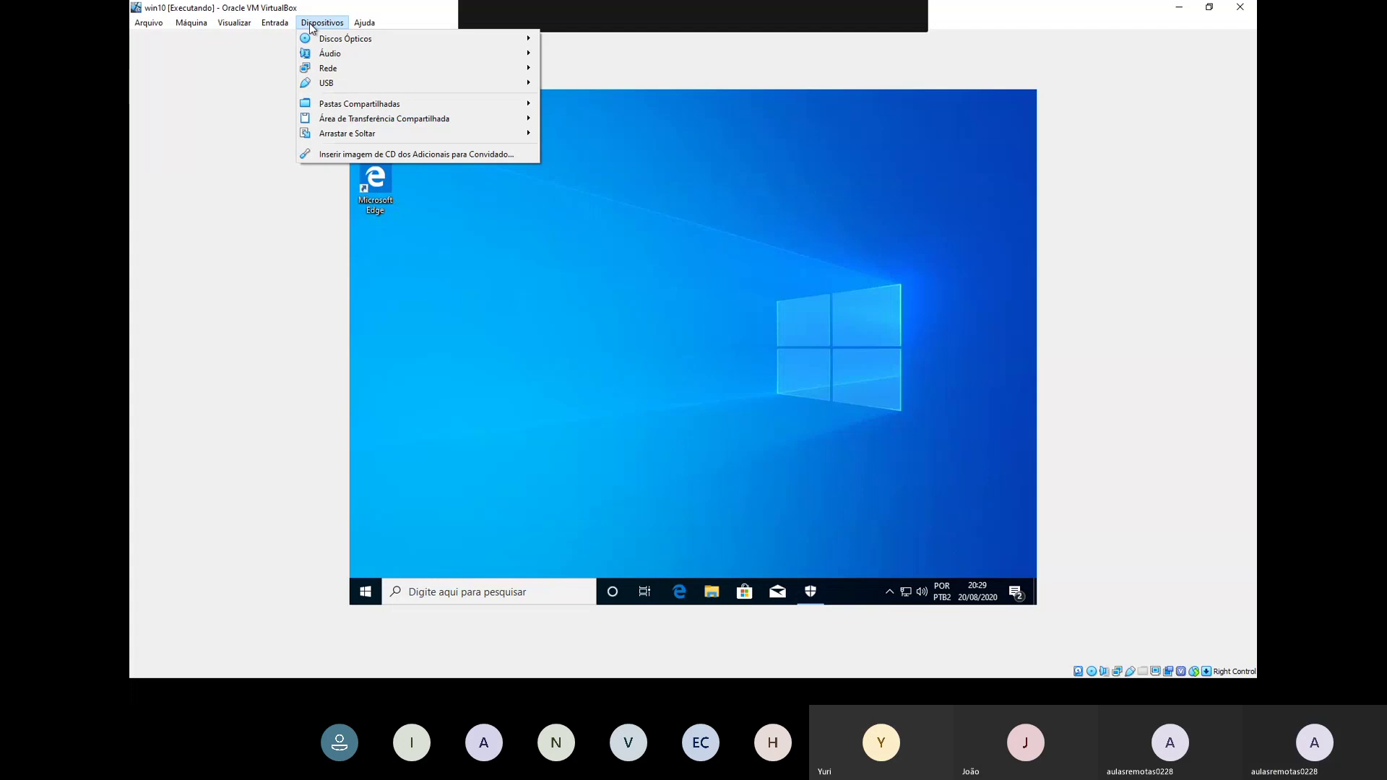
mouse_move(319, 81)
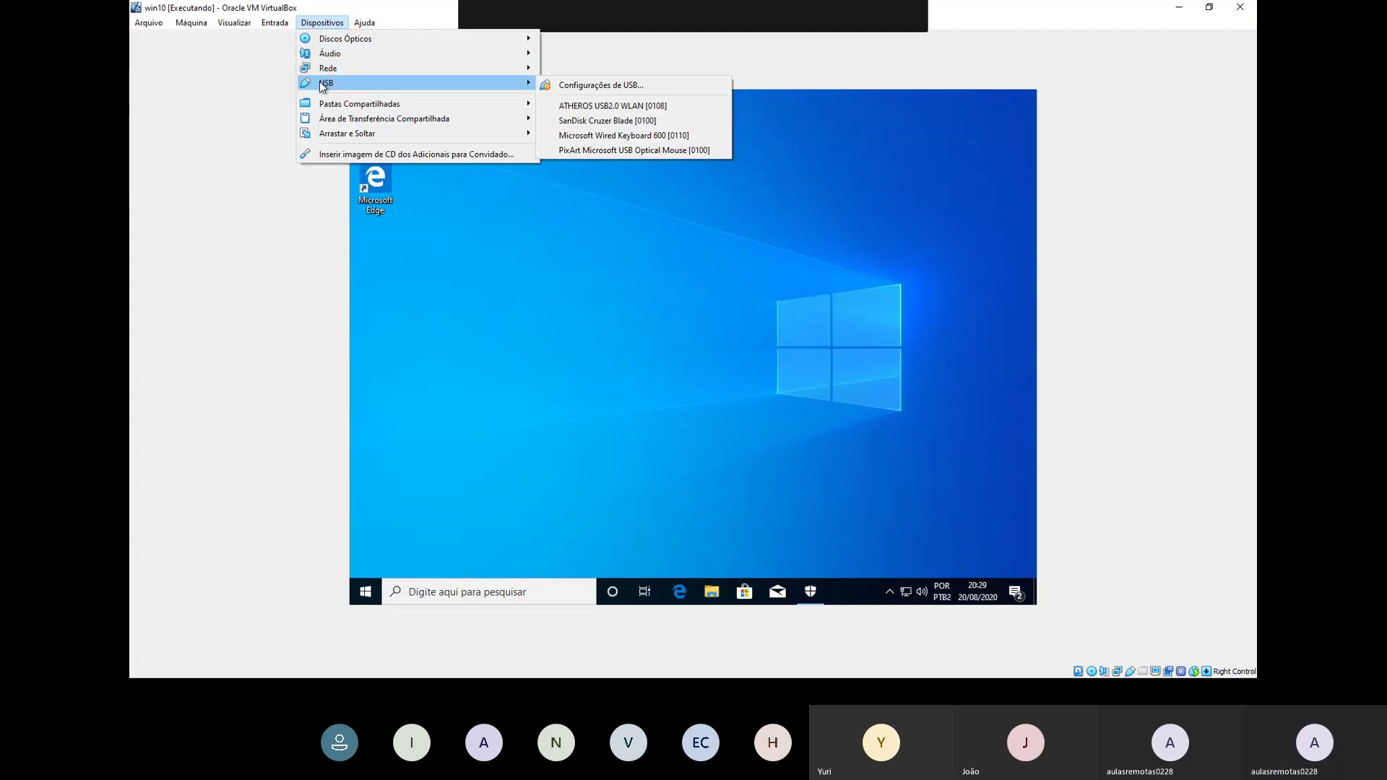
click(650, 123)
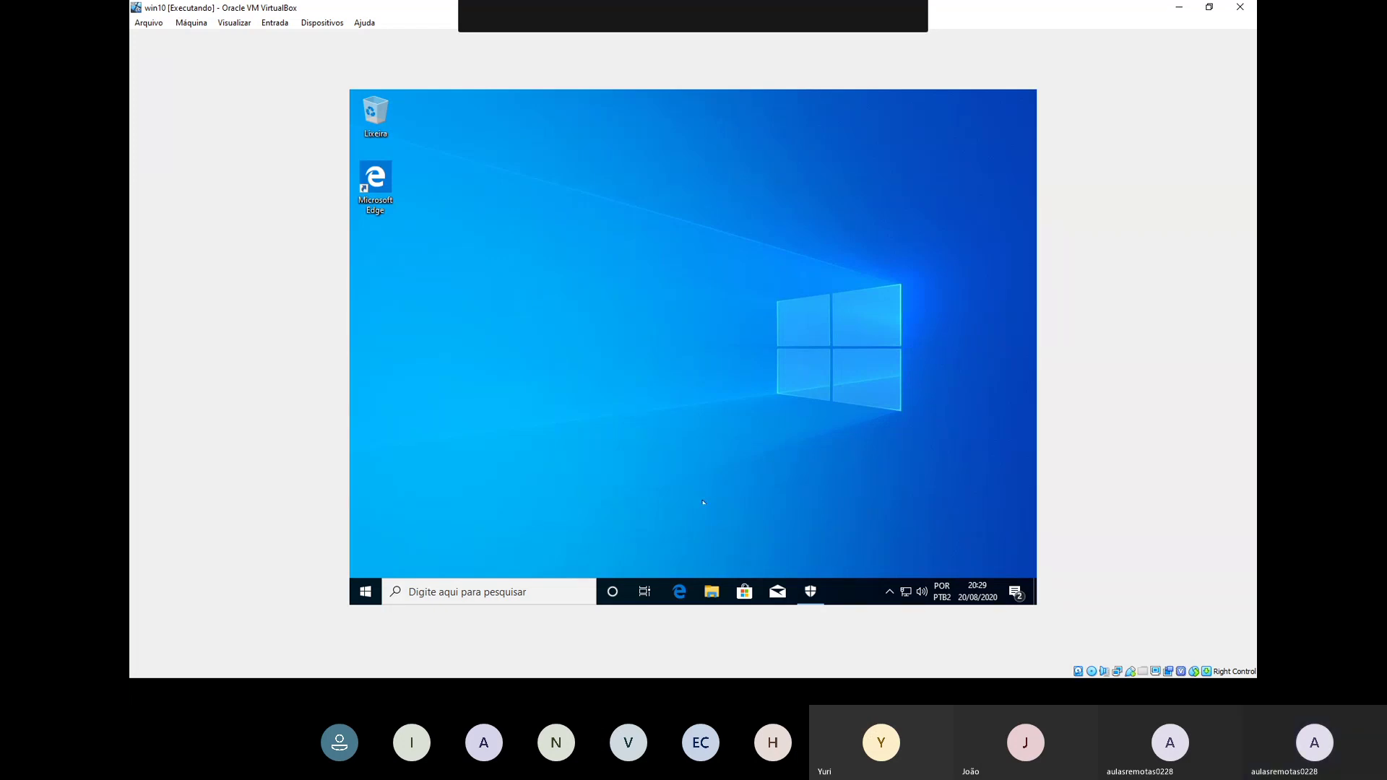
click(886, 589)
click(776, 552)
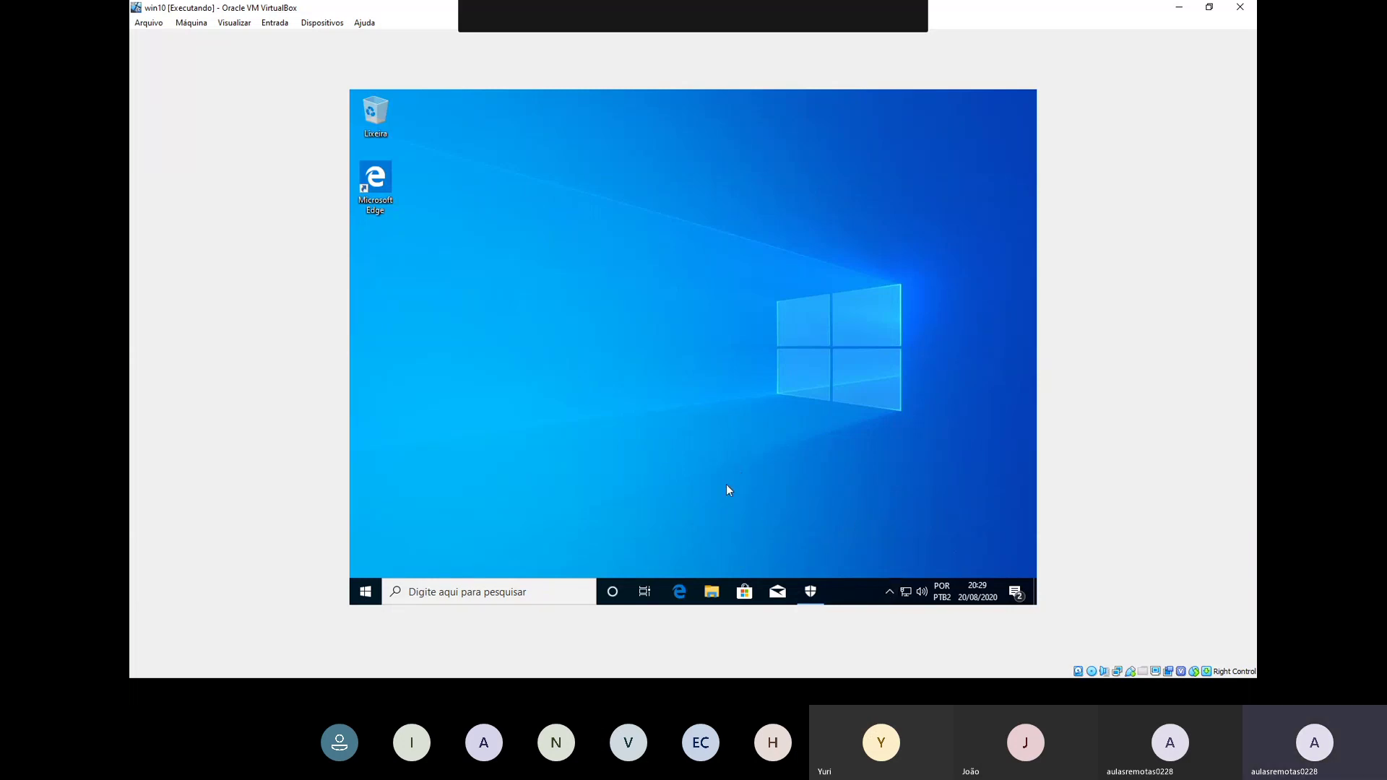
Step: Open File Explorer at Este Computador and refresh the drive list
click(714, 597)
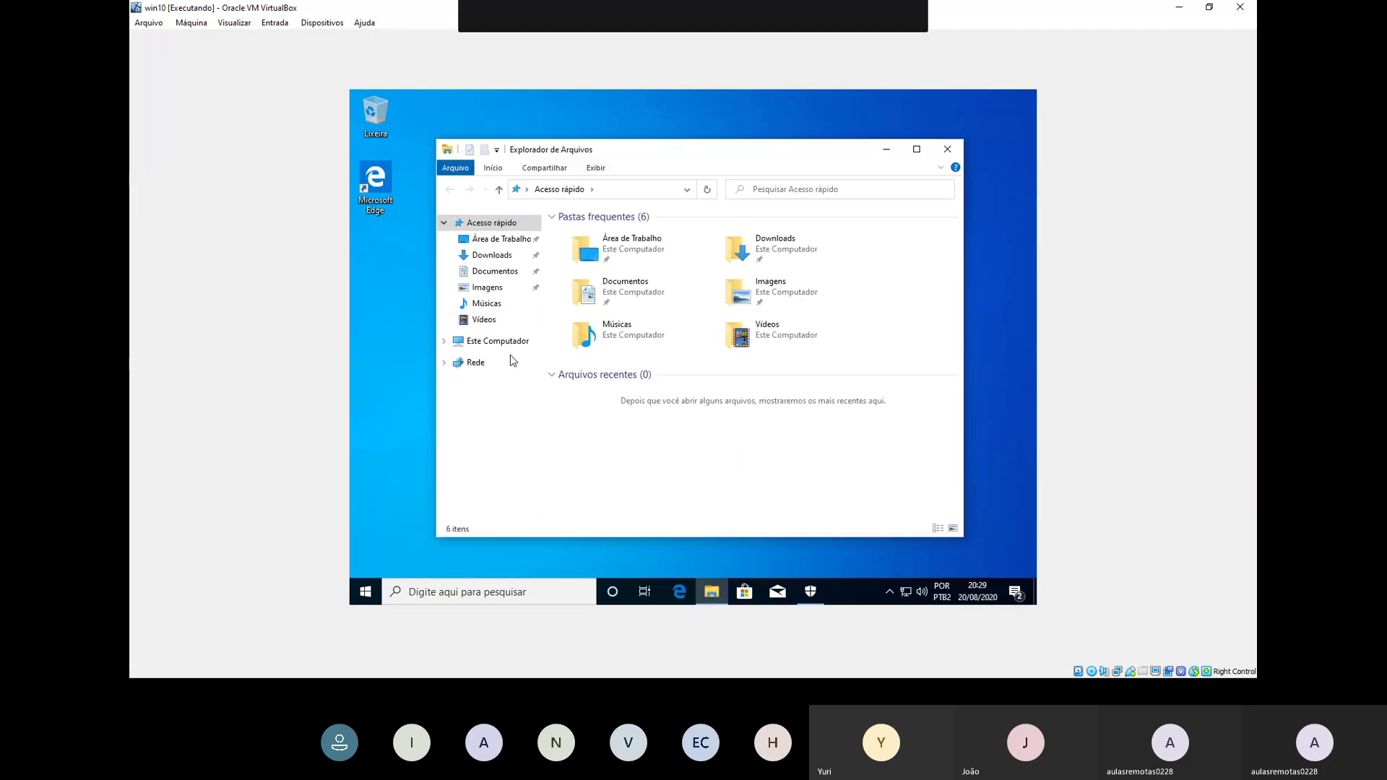
click(510, 349)
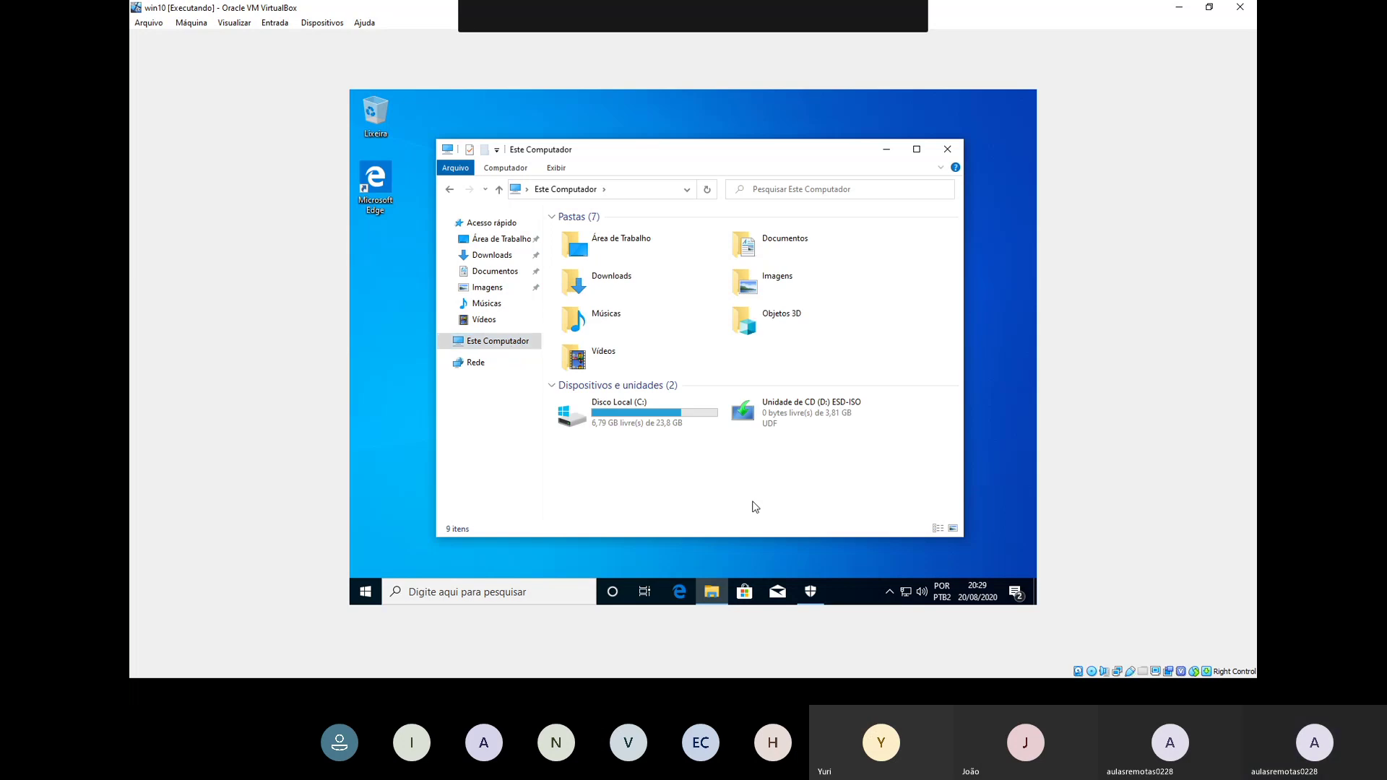
right_click(755, 507)
click(788, 402)
Step: Re-select SanDisk Cruzer Blade under Devices > USB and recheck the attached USB devices
click(328, 24)
mouse_move(358, 83)
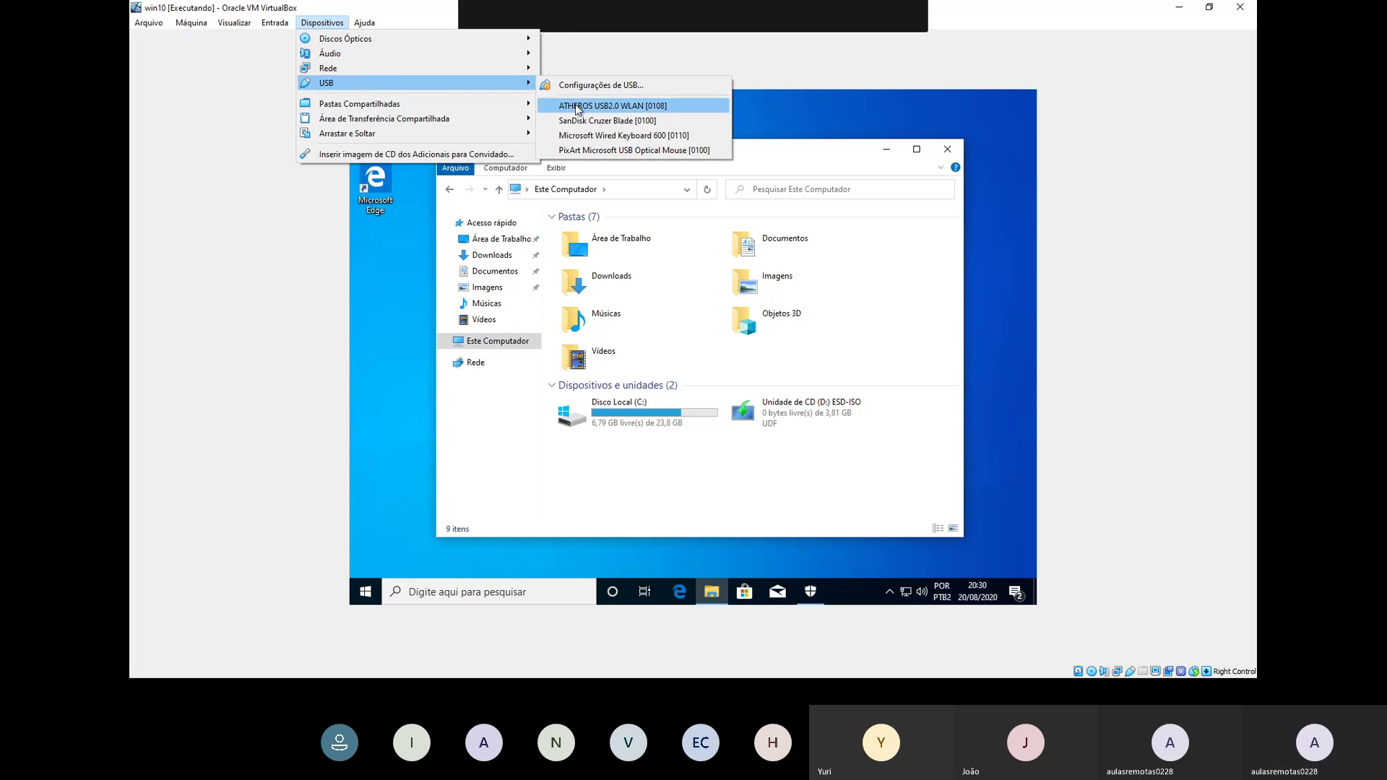
click(589, 121)
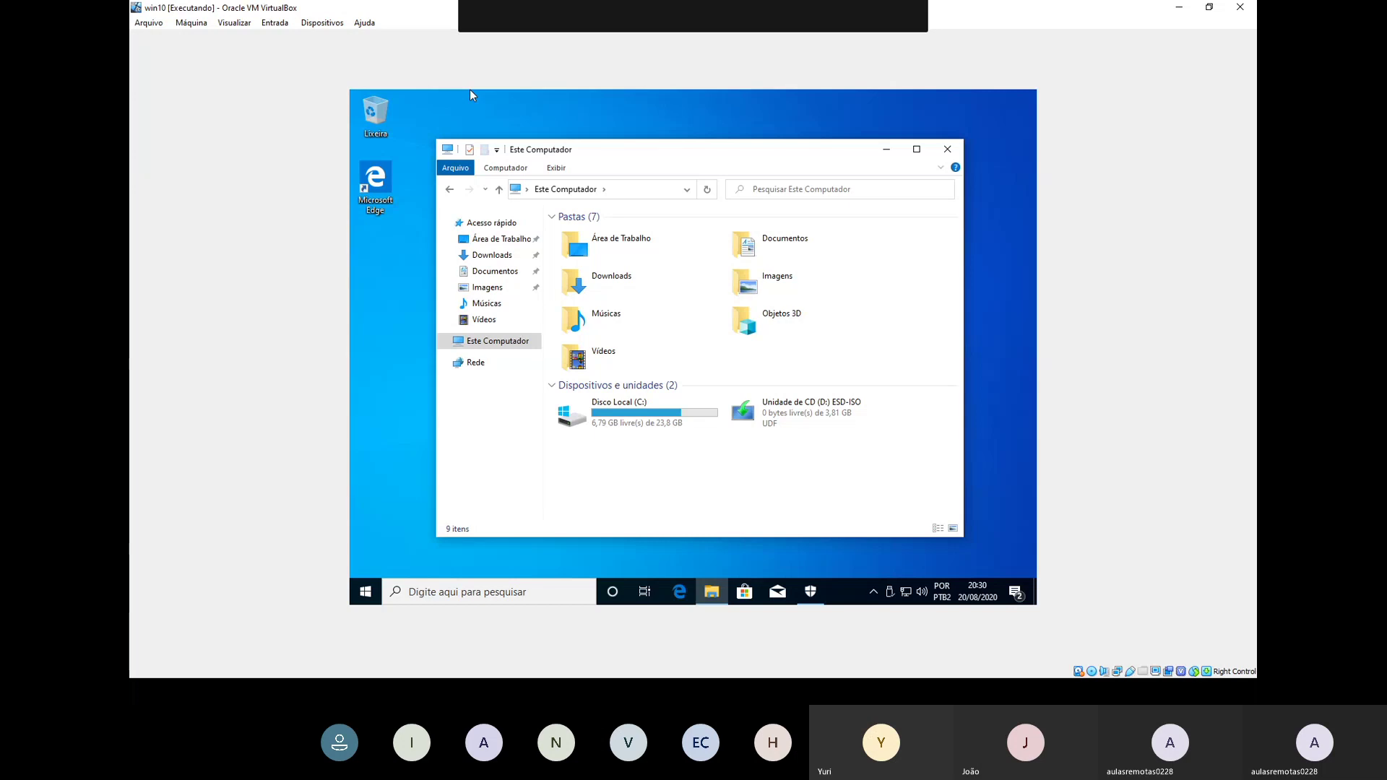
click(889, 592)
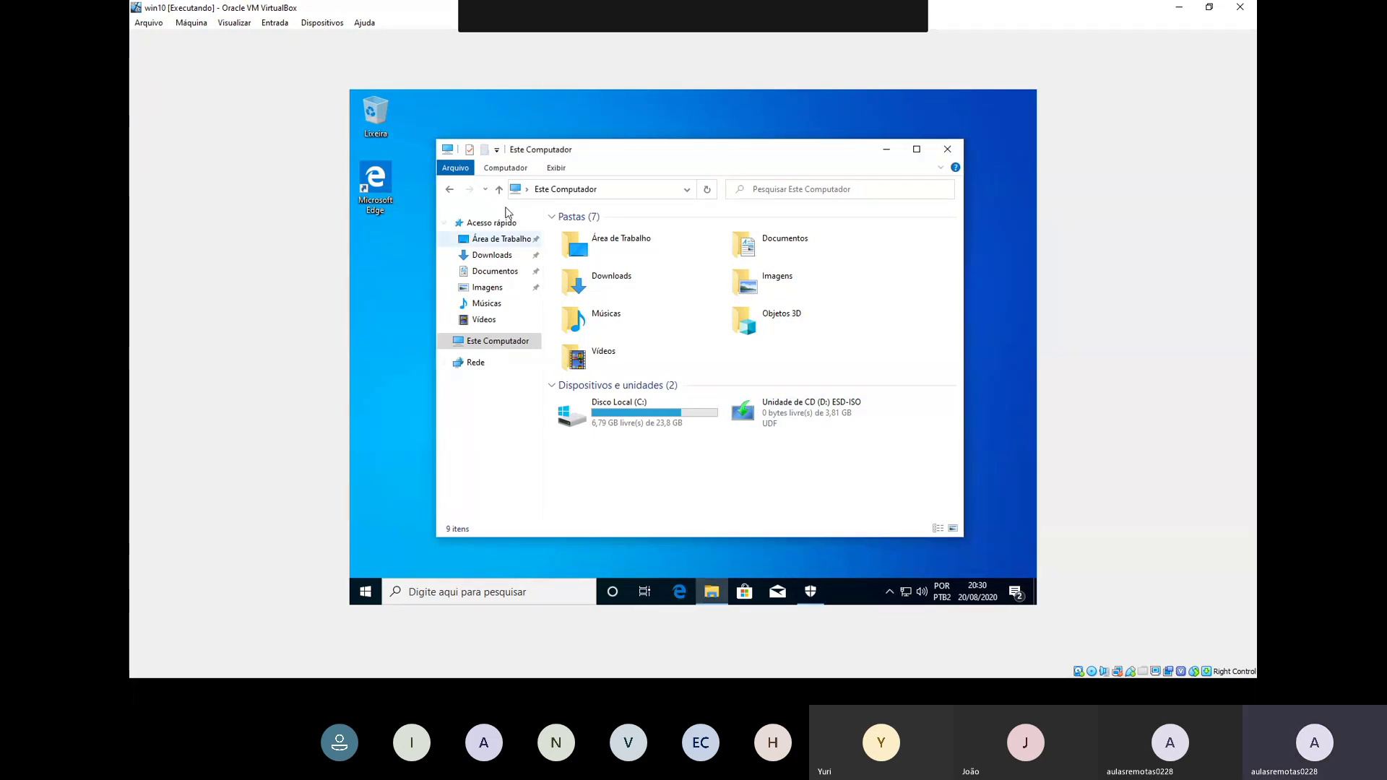
click(322, 23)
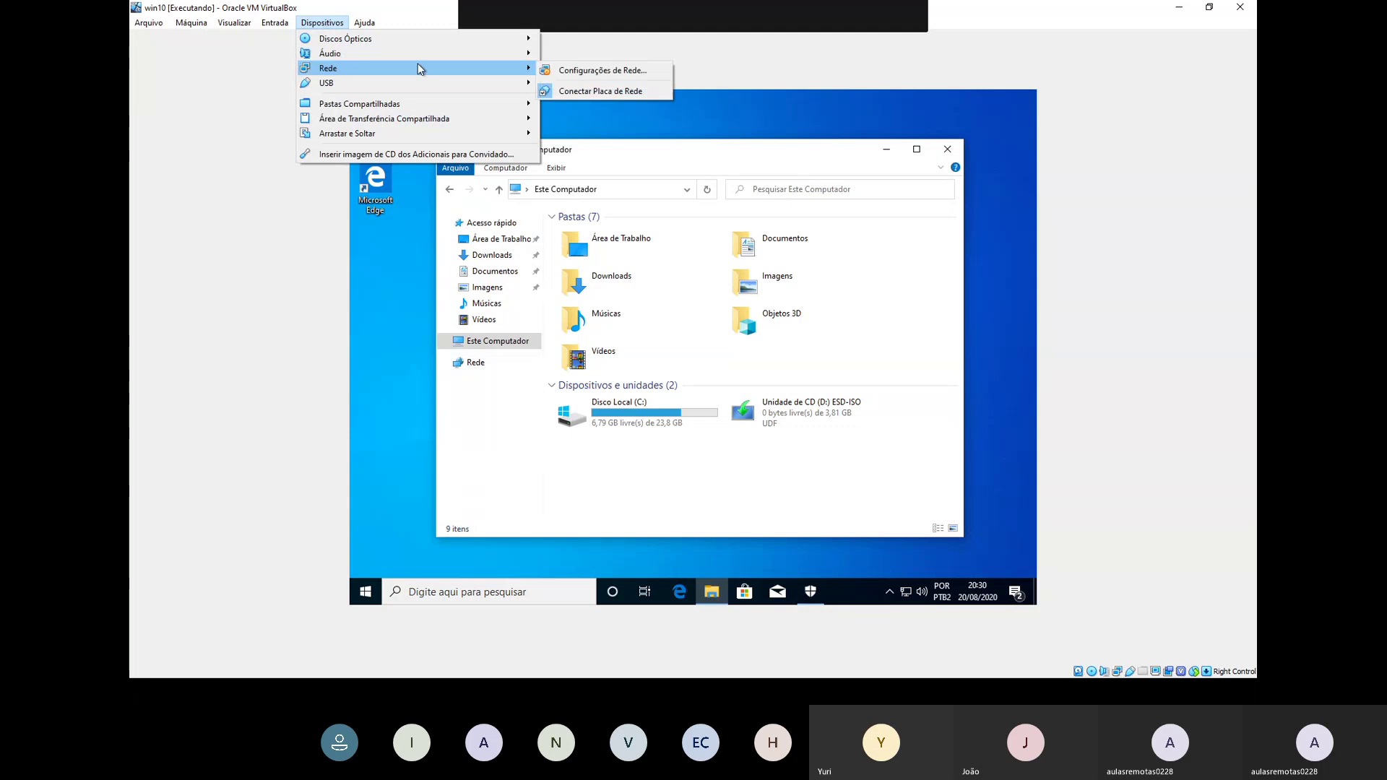
click(491, 92)
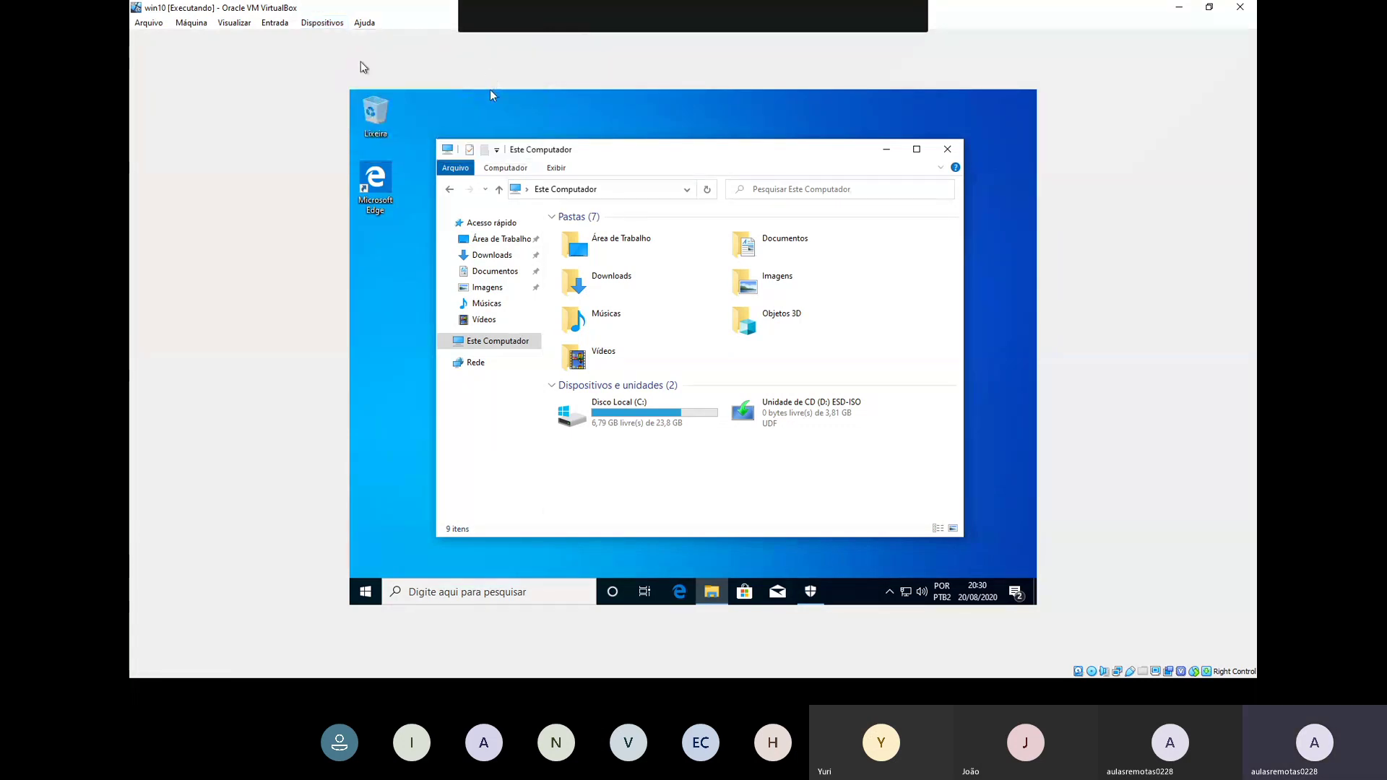
click(316, 25)
mouse_move(415, 82)
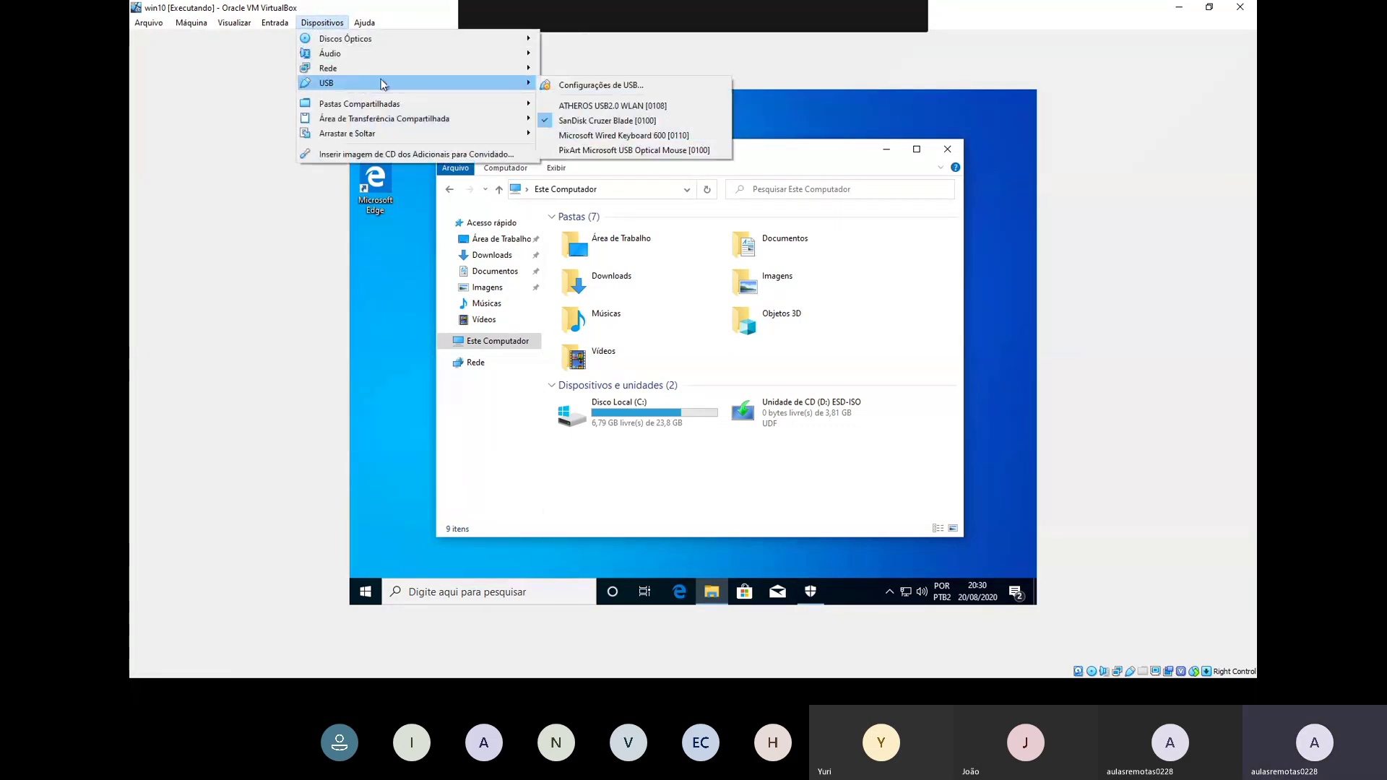
click(416, 154)
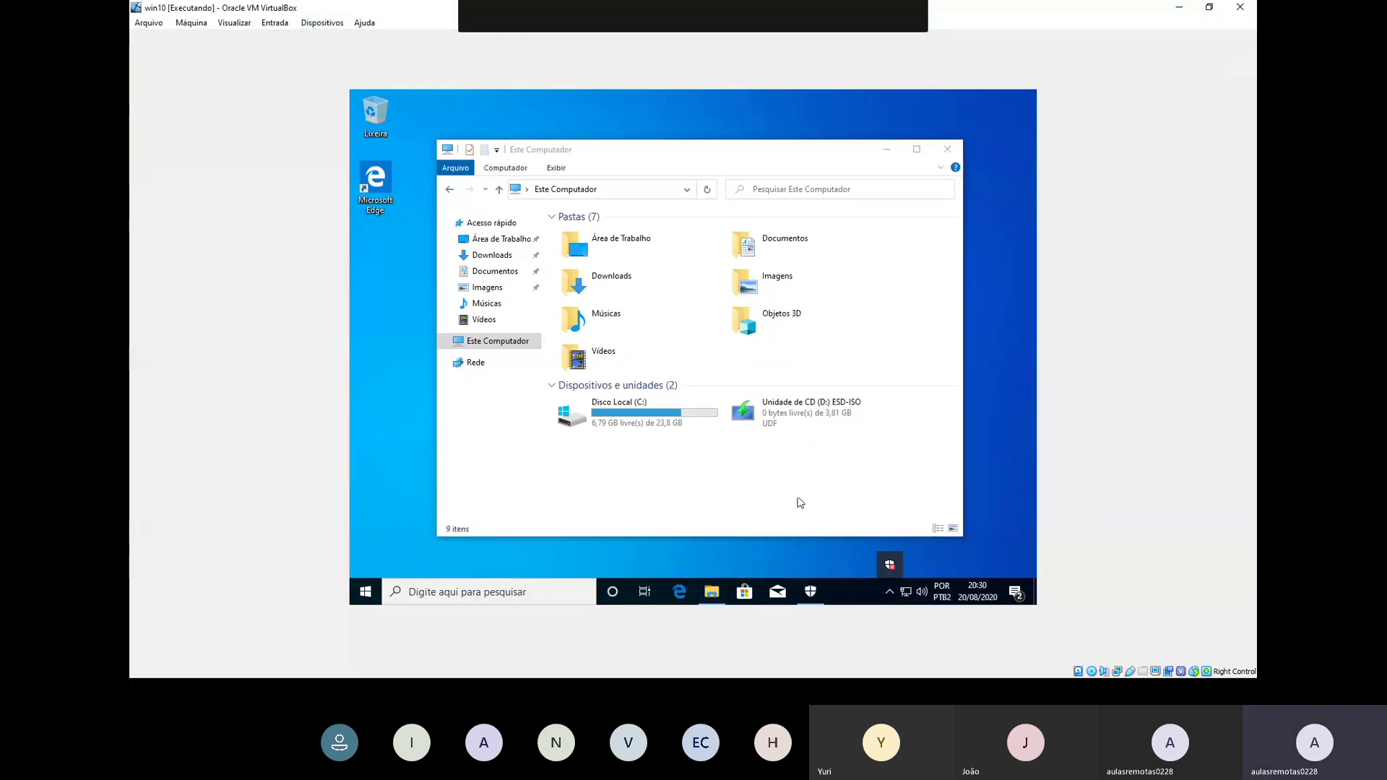
Step: Refresh the drive list and select and deselect Disco Local (C:)
right_click(790, 483)
click(815, 385)
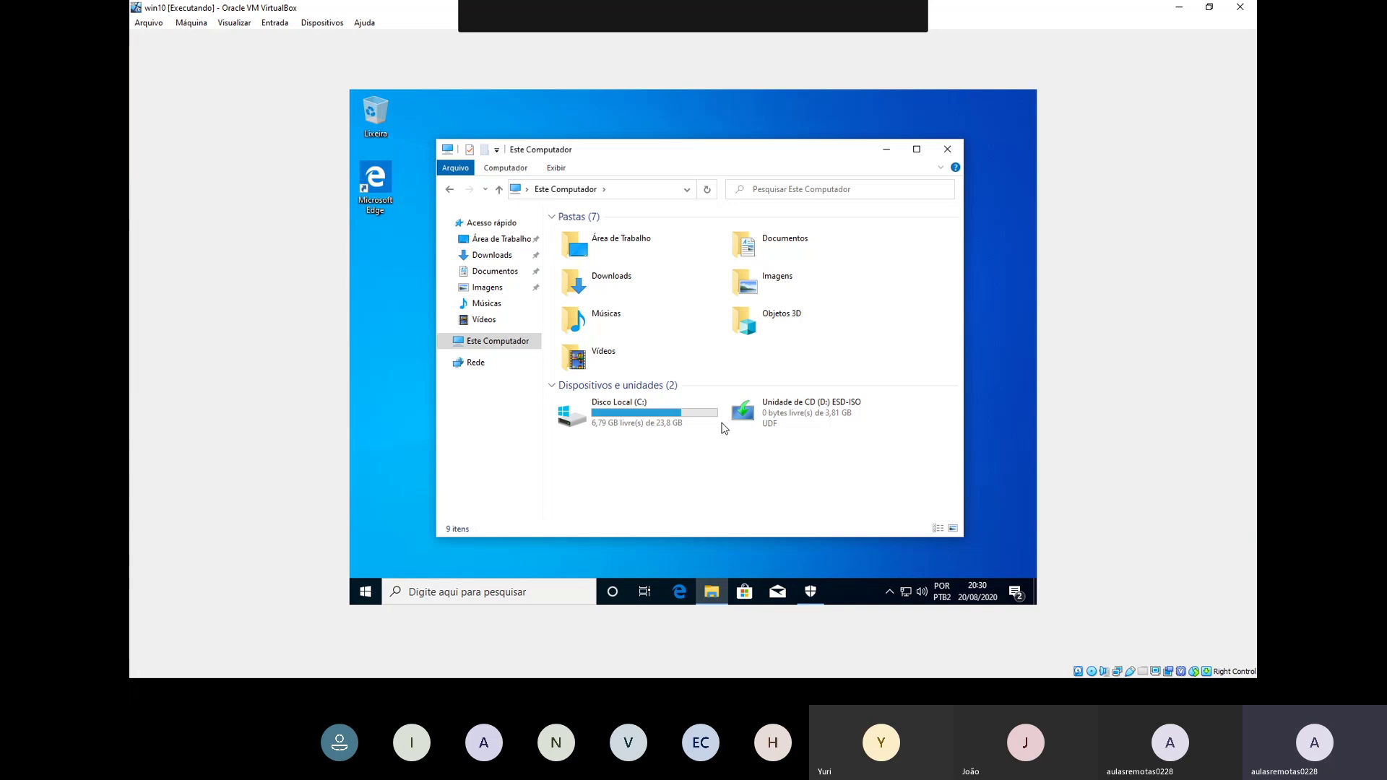
click(707, 425)
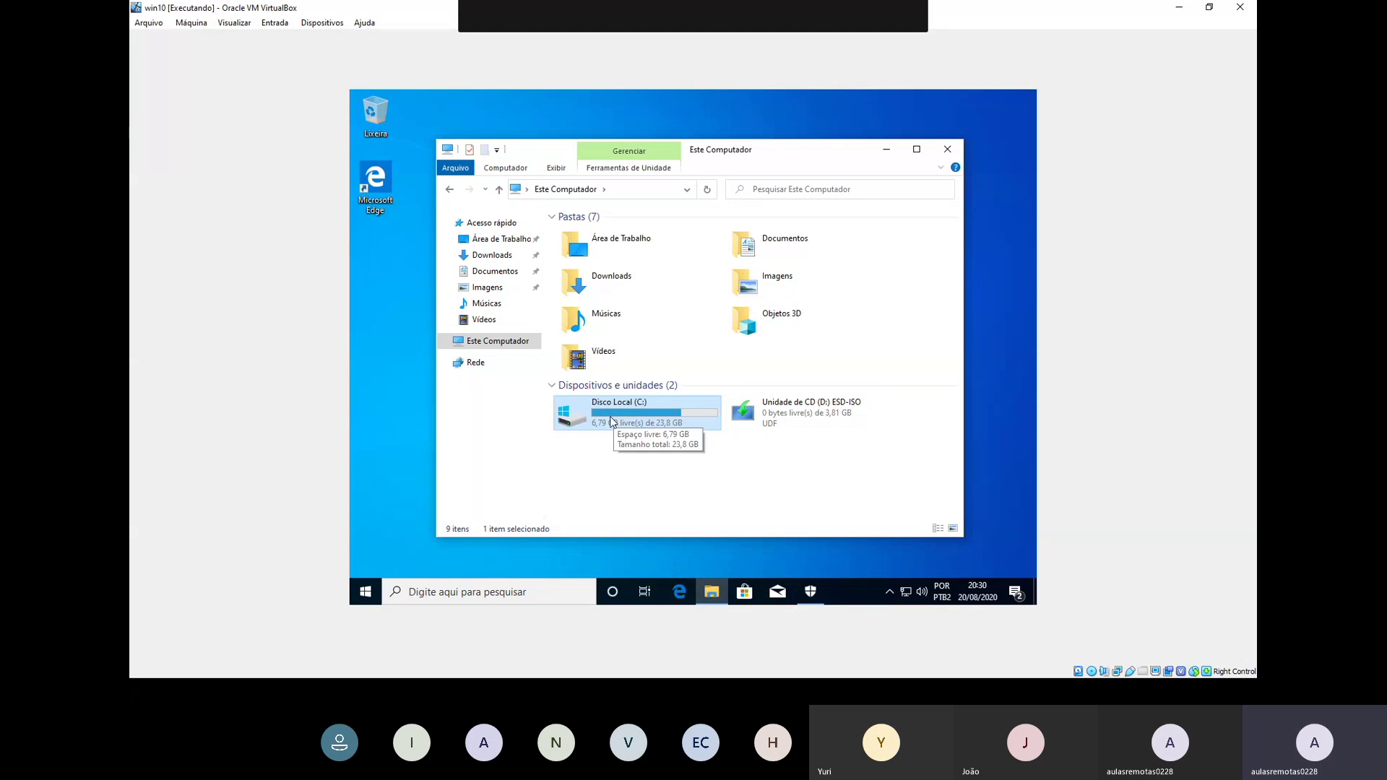
click(619, 479)
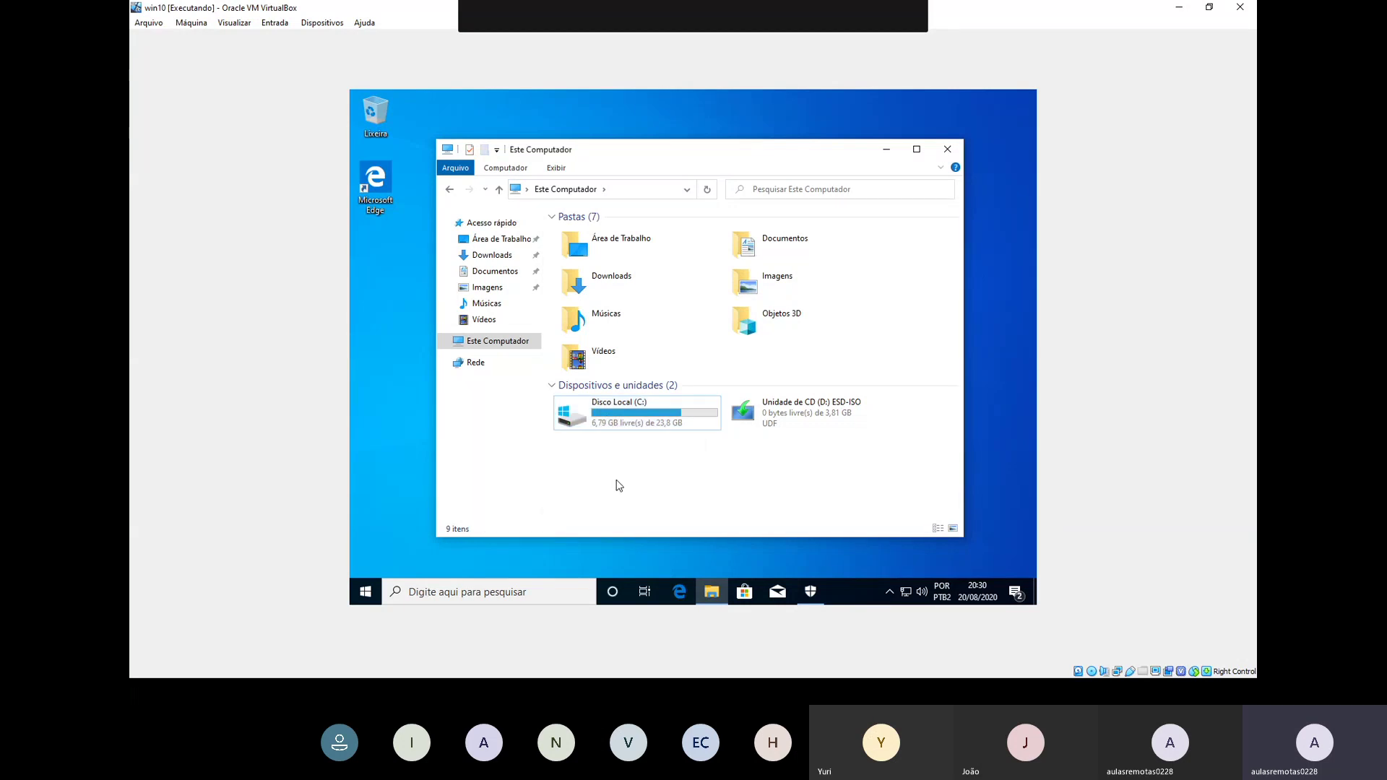
click(677, 425)
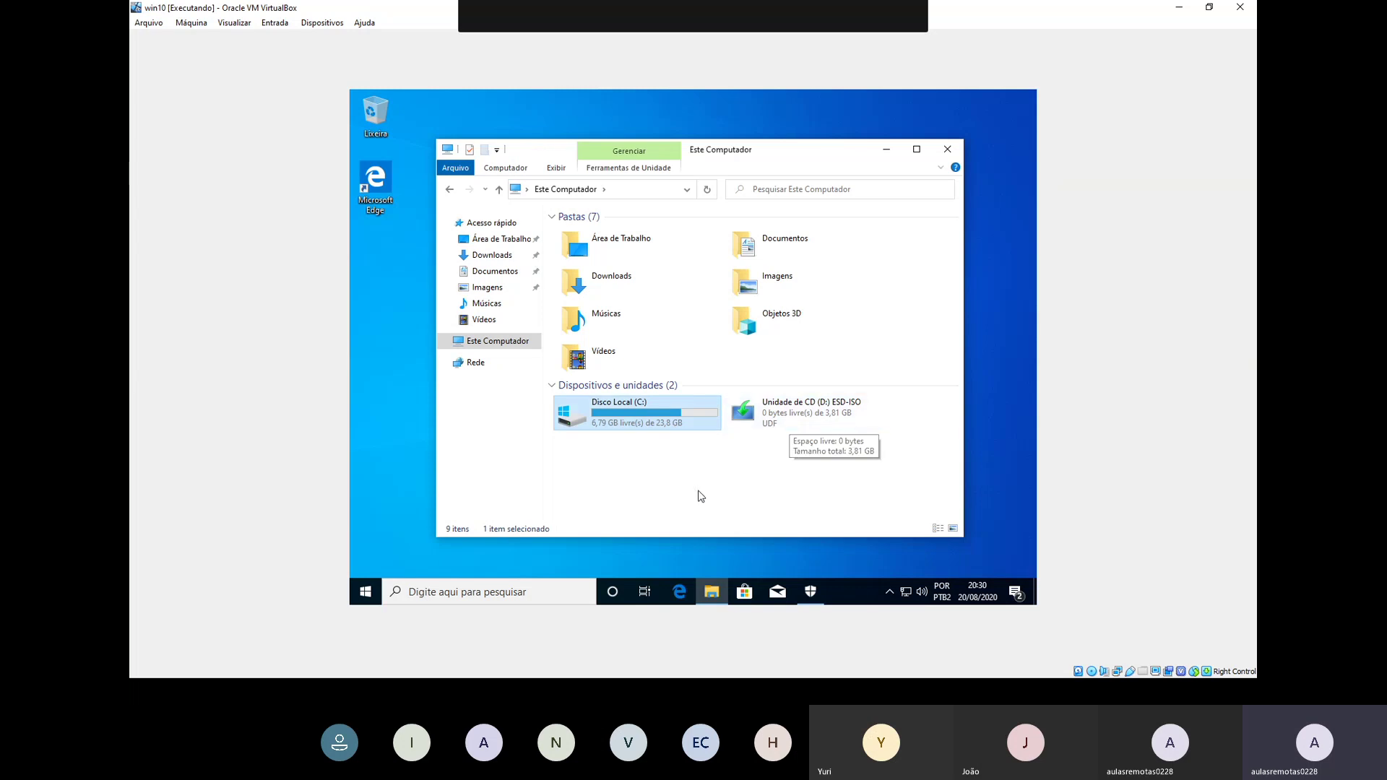
click(697, 494)
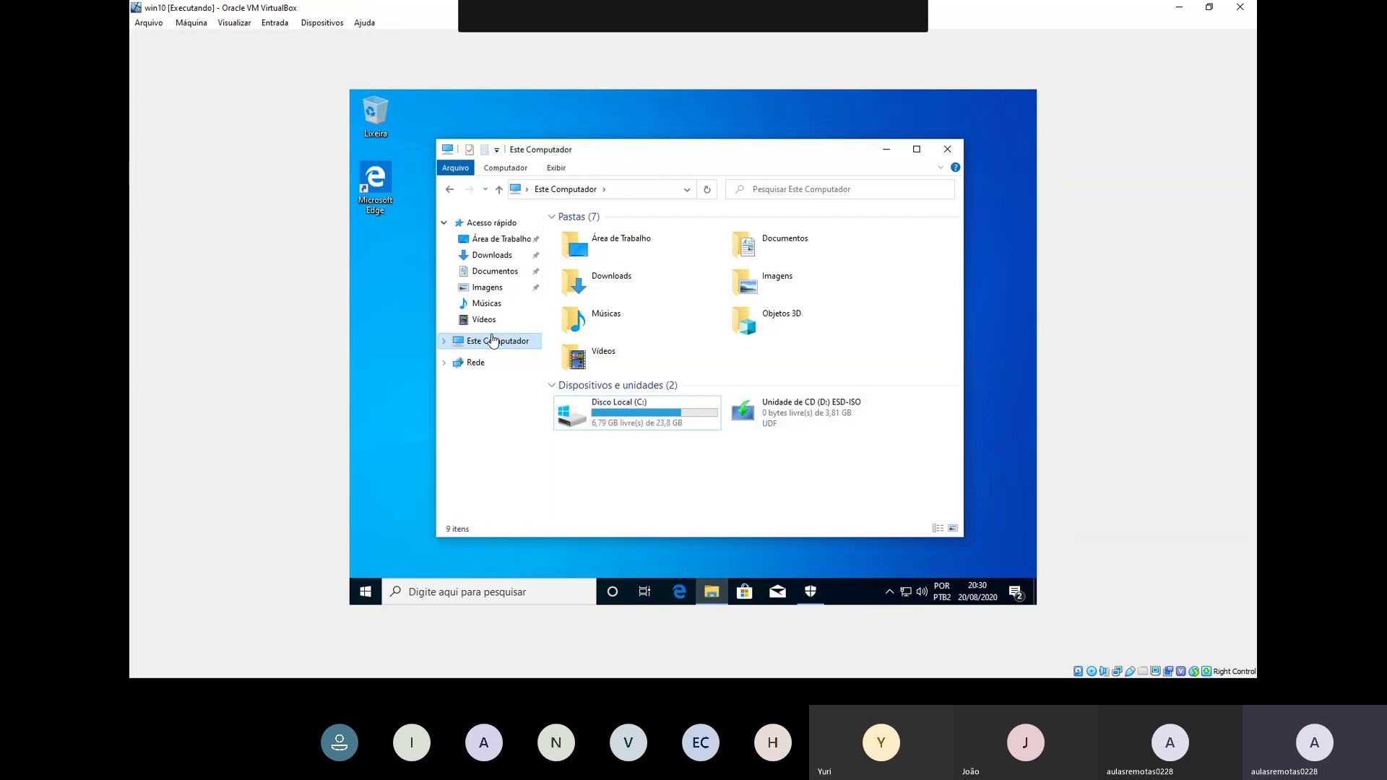
Step: Dismiss the Este Computador context menu and close File Explorer
right_click(487, 344)
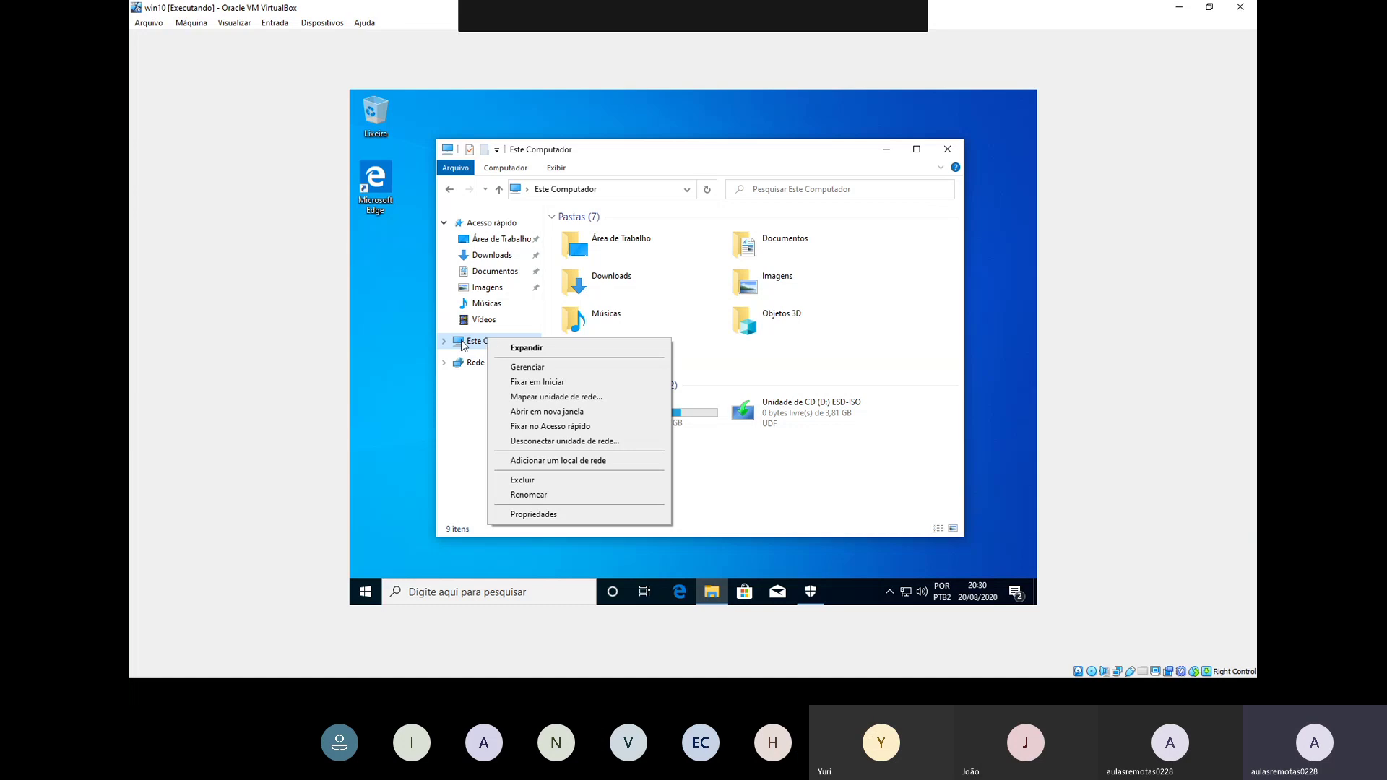
click(949, 146)
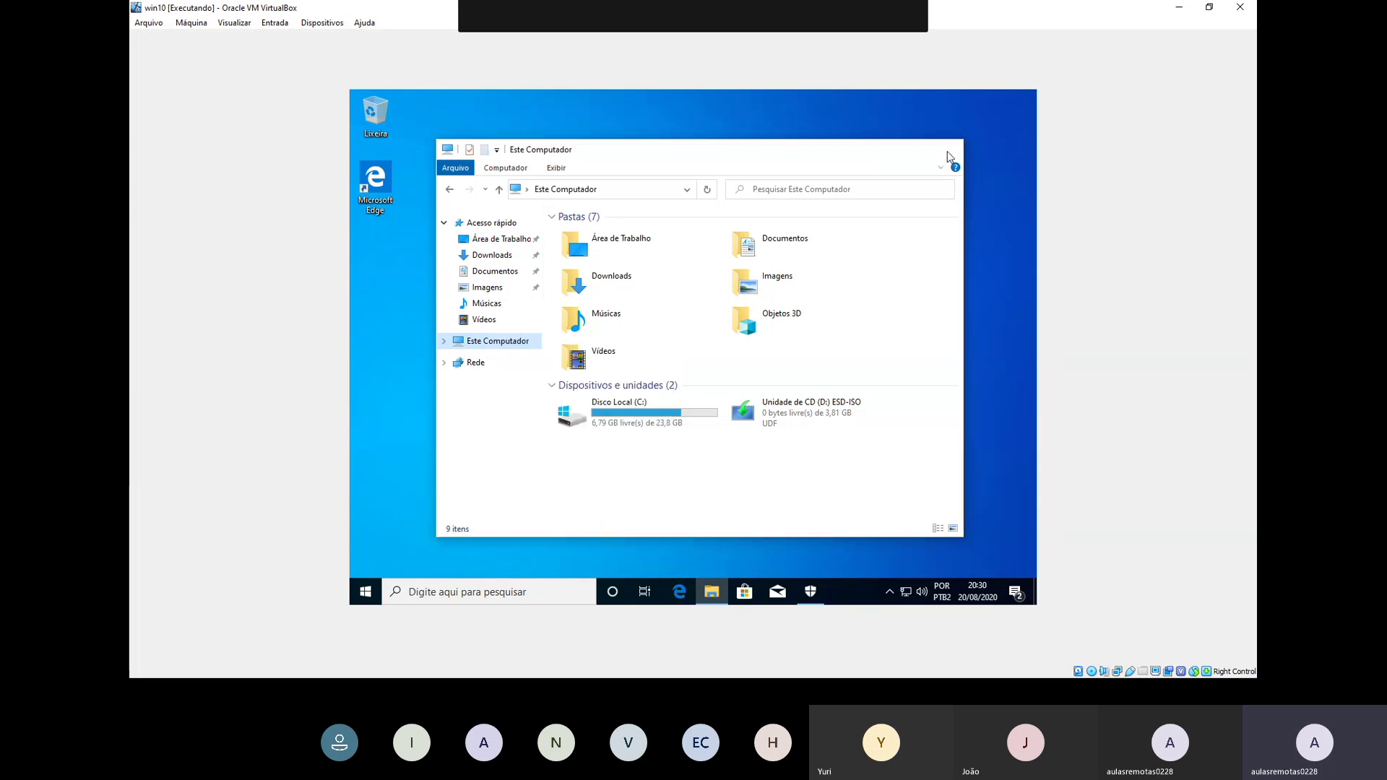
click(948, 149)
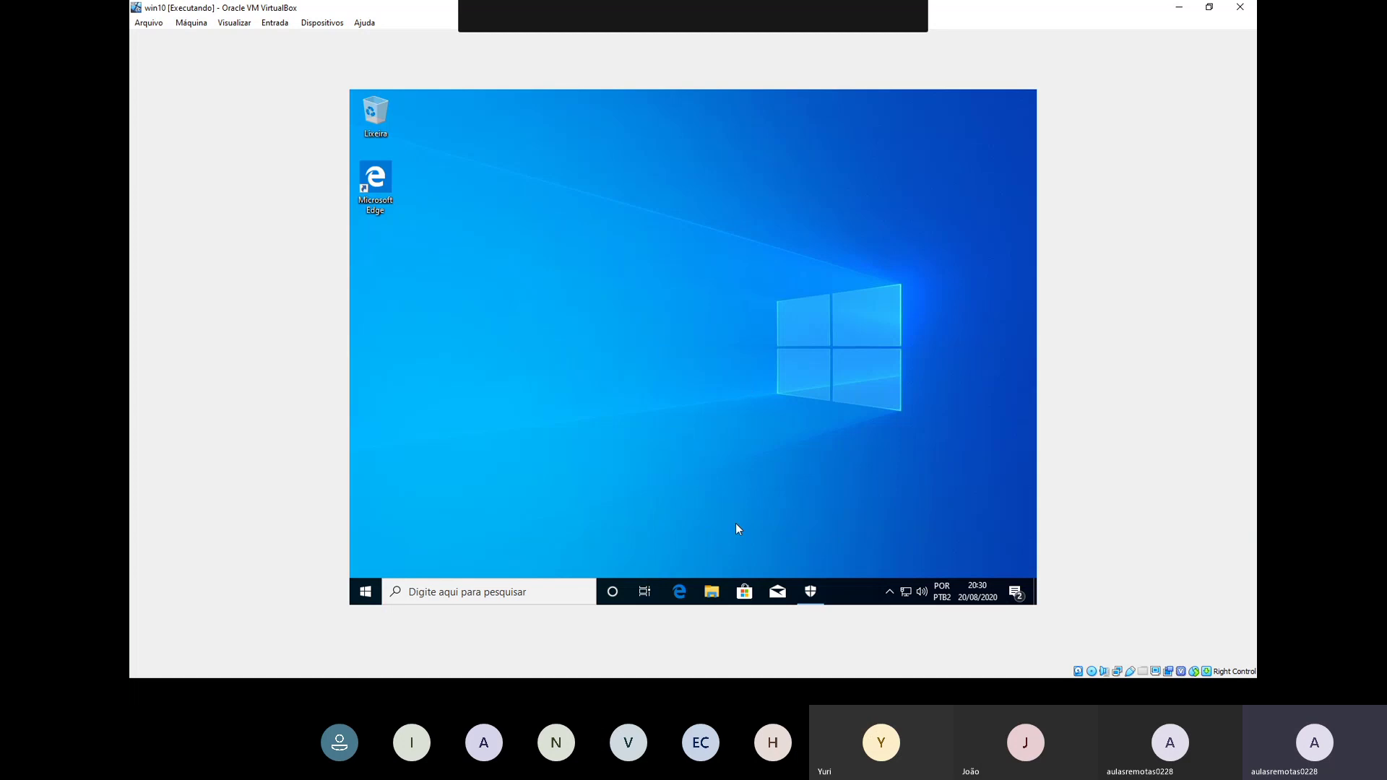
Step: From File Explorer, choose Gerenciar on Este Computador to launch Gerenciamento do computador
click(710, 591)
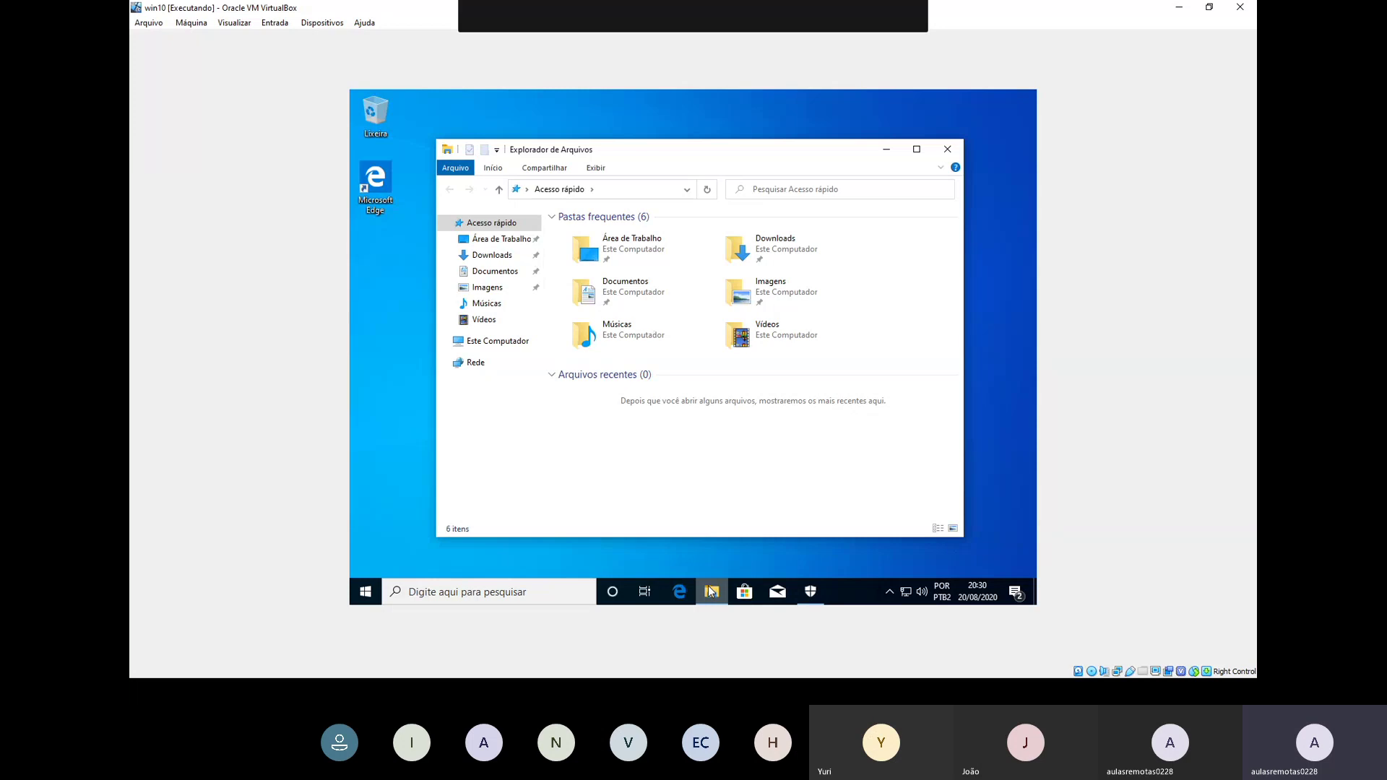
right_click(485, 344)
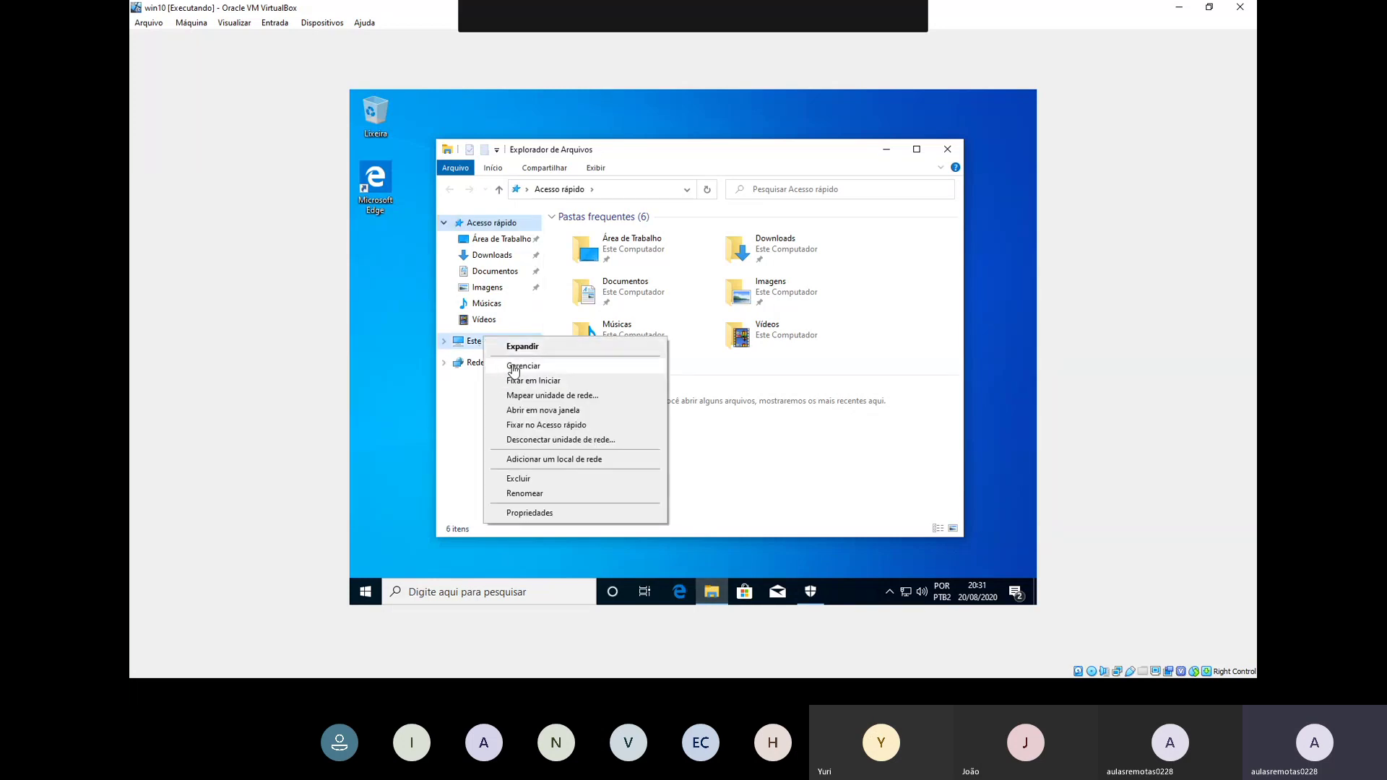
click(514, 367)
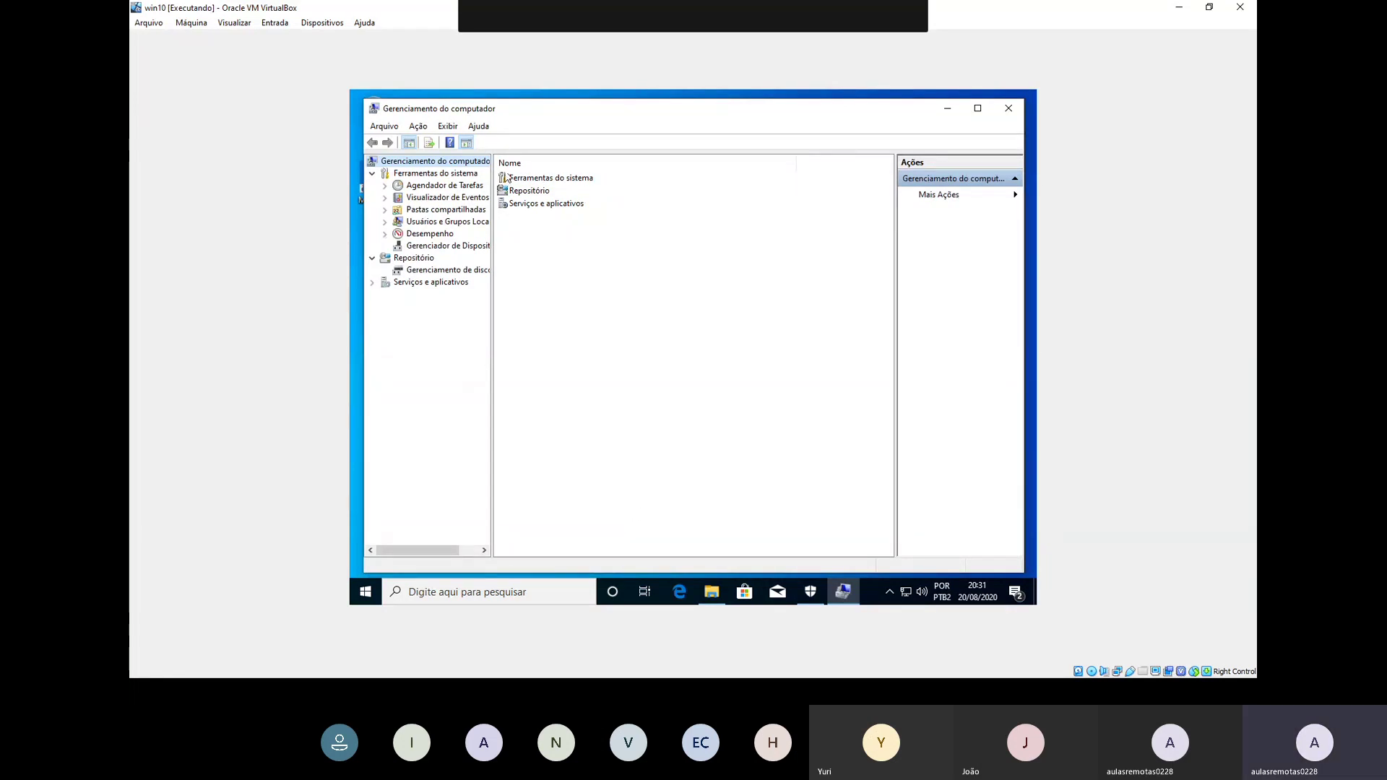
Step: In Disk Management, start a New Simple Volume on the 25,58 GB unallocated space at full 26198 MB
click(466, 270)
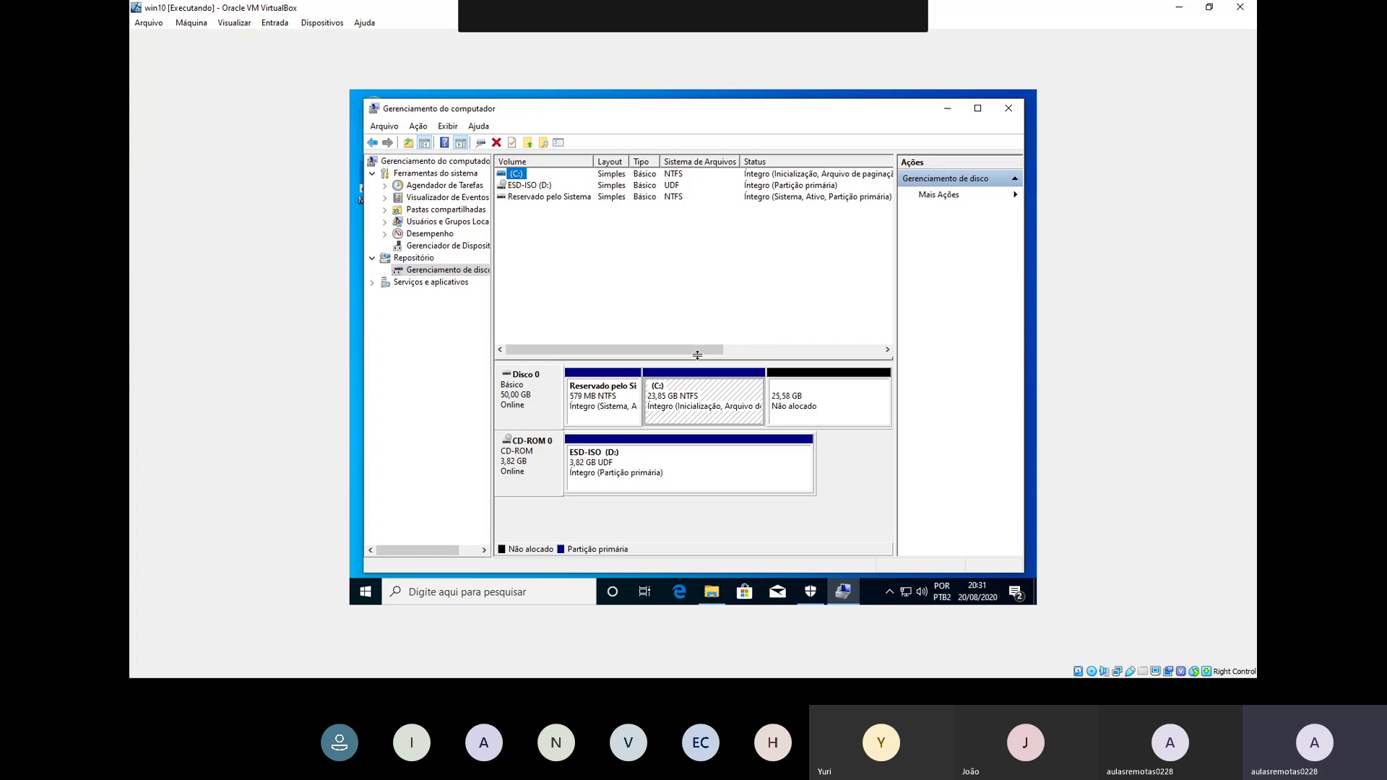
click(687, 392)
click(823, 410)
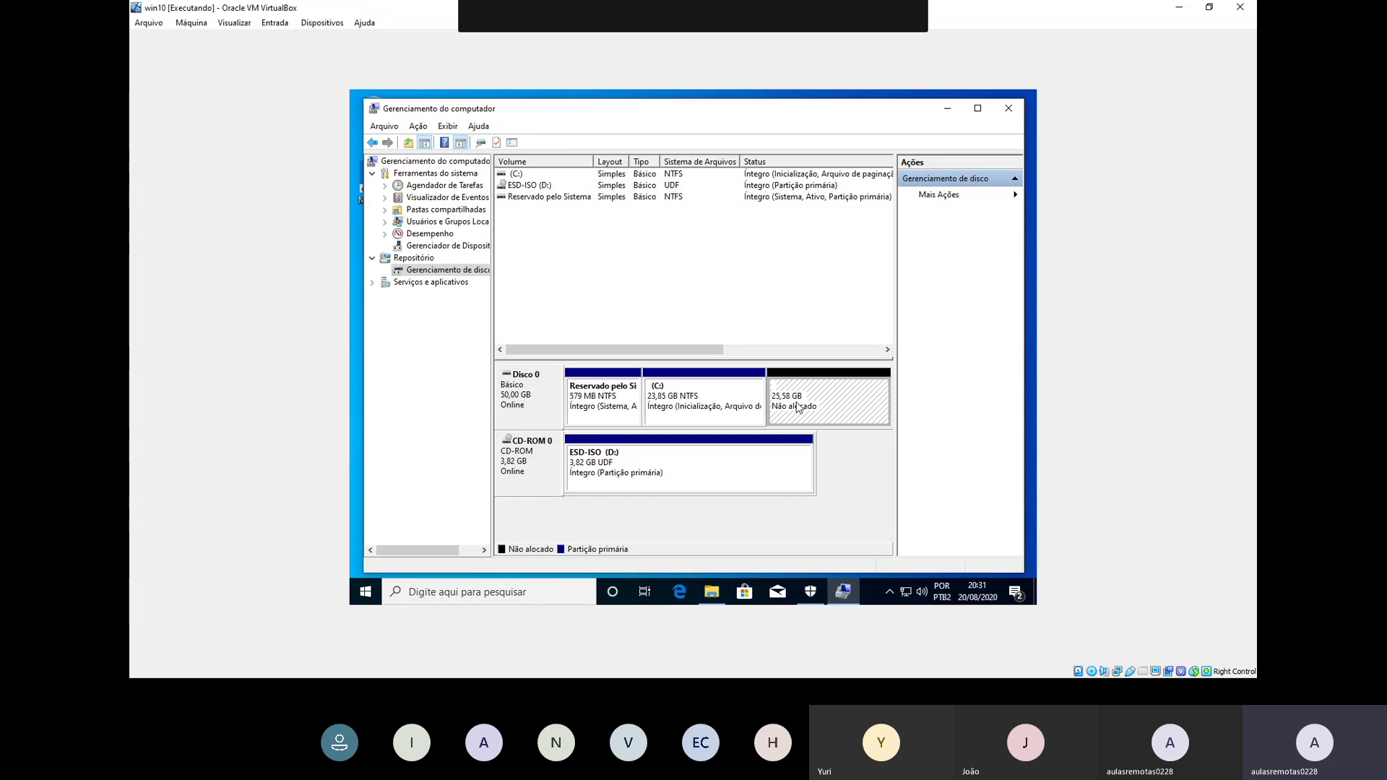
right_click(795, 403)
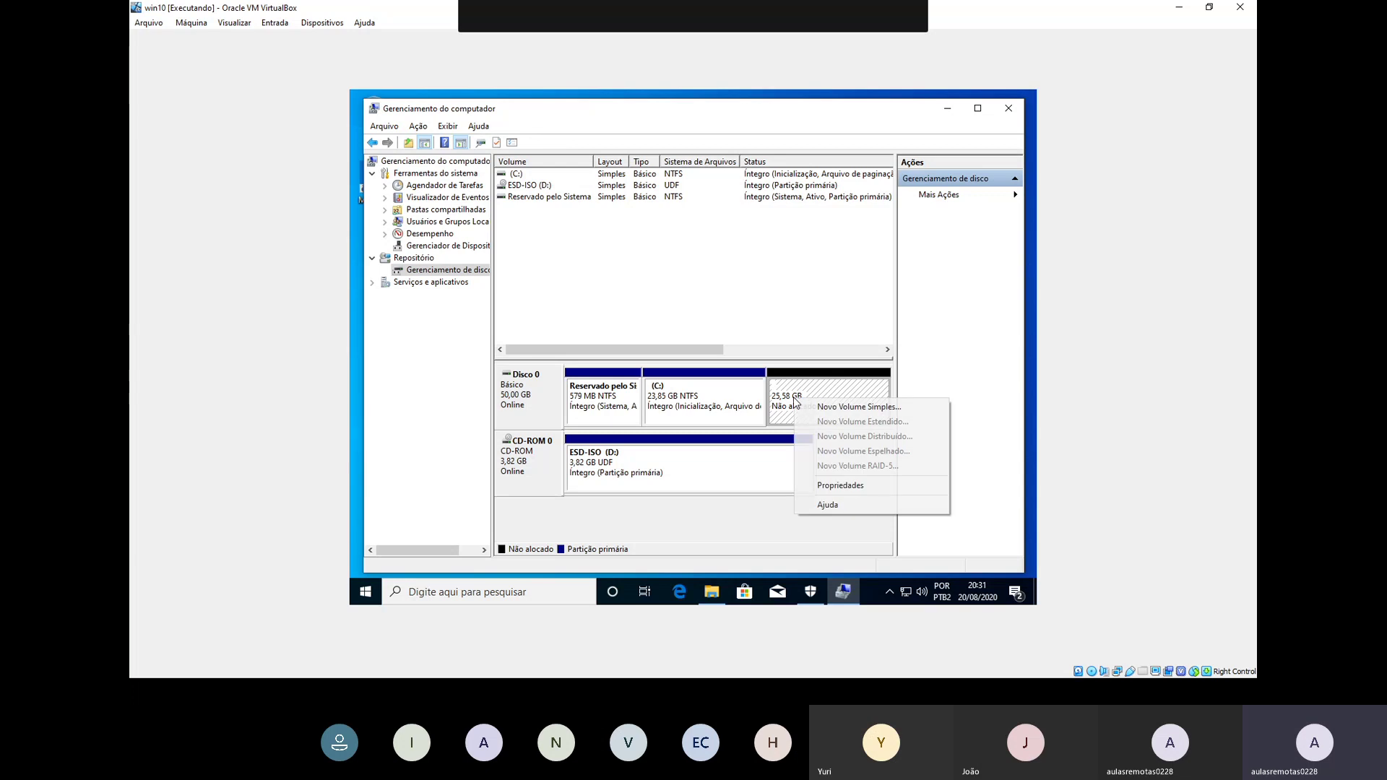
click(815, 406)
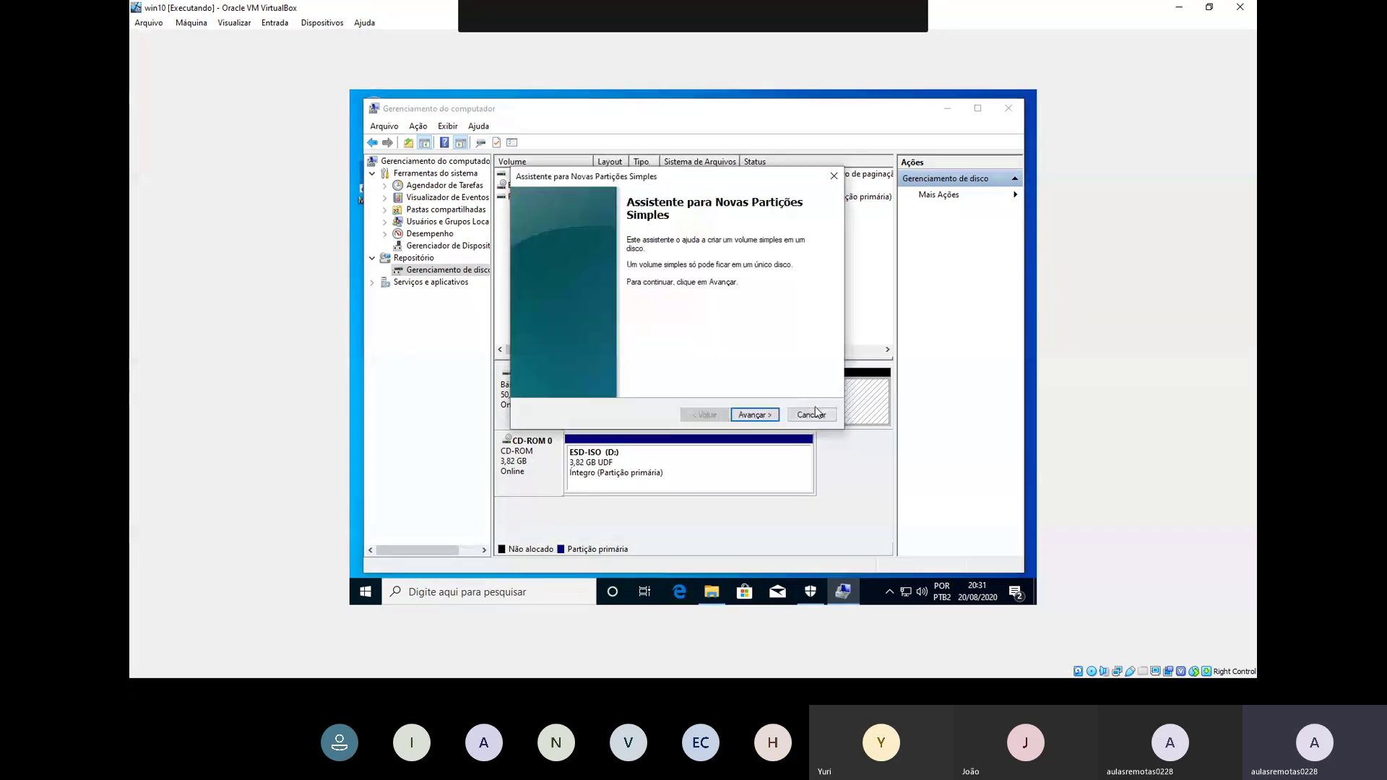
click(763, 419)
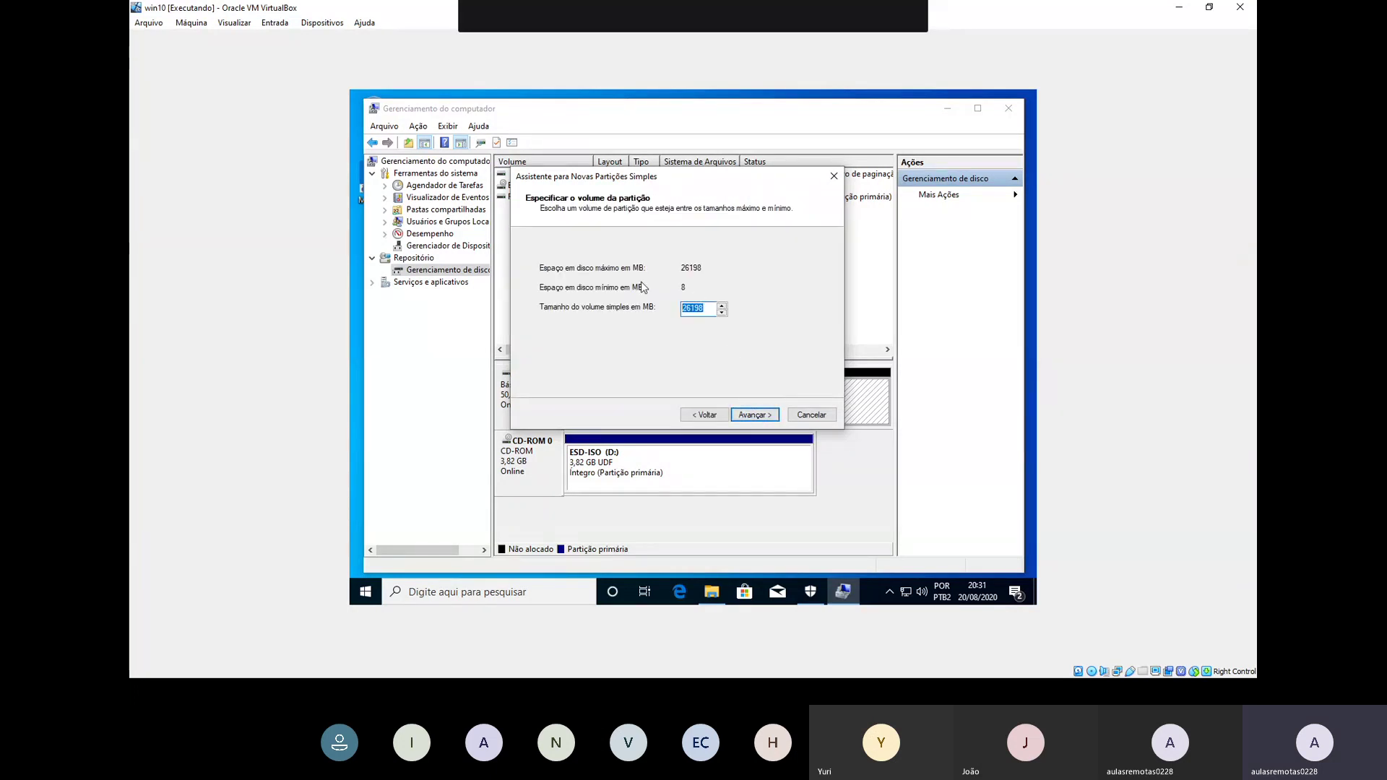
click(751, 418)
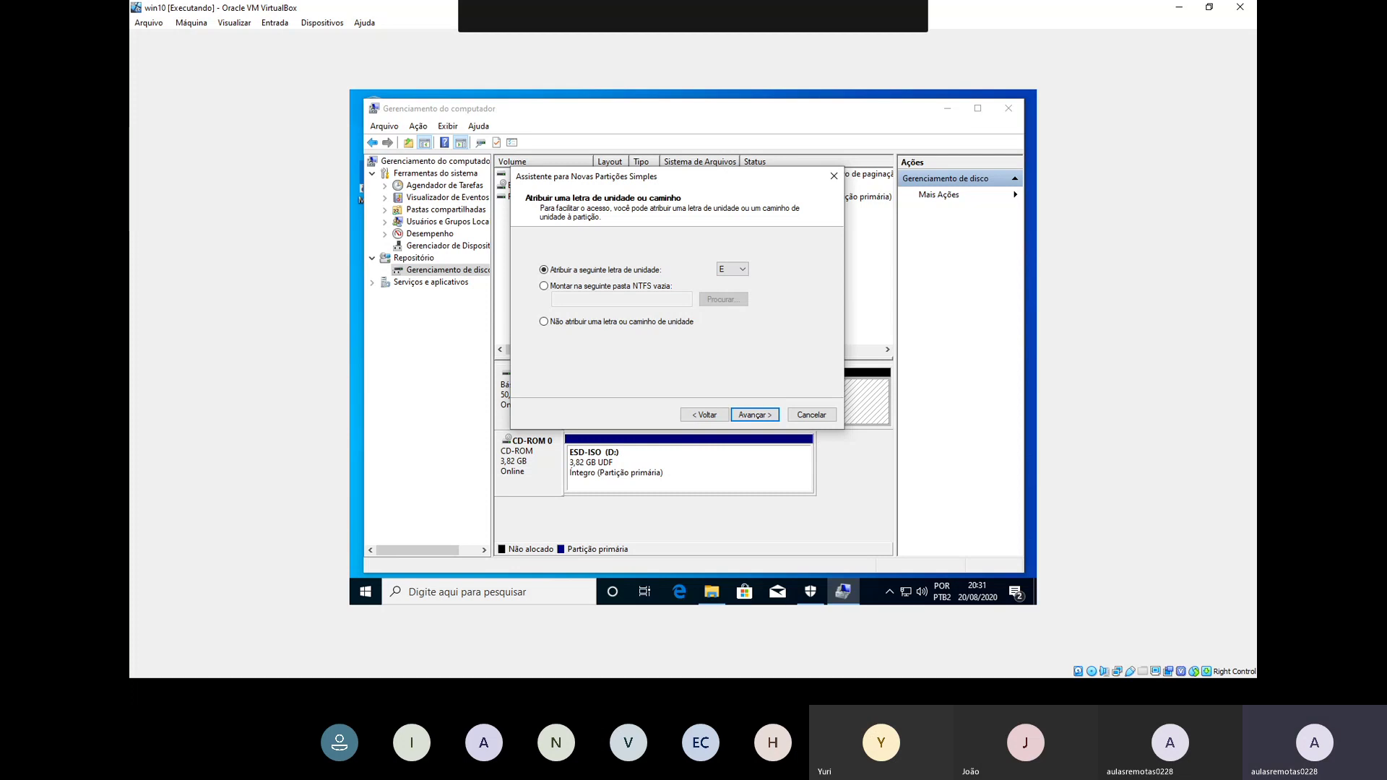
Step: Assign drive letter Z, format as NTFS labelled 'arquivos', and finish the wizard
click(733, 270)
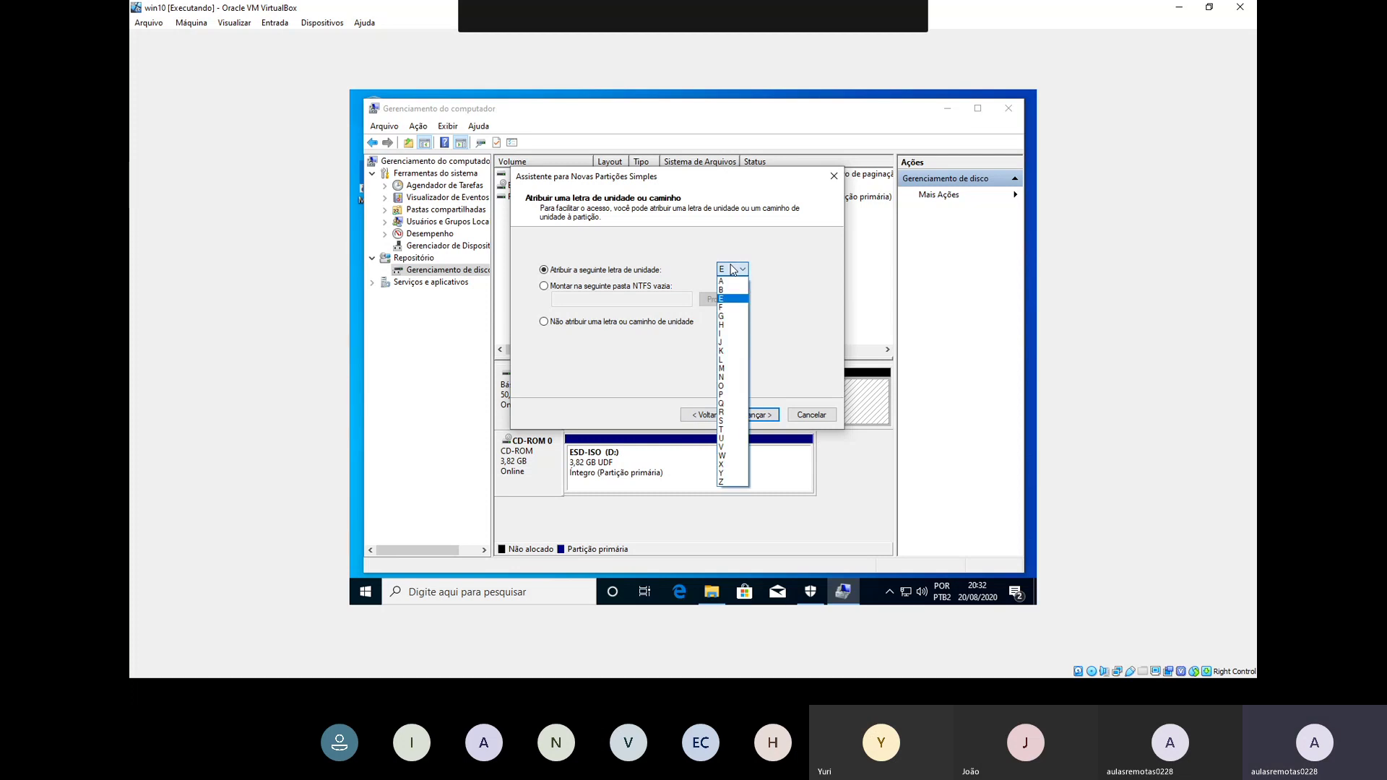
click(735, 481)
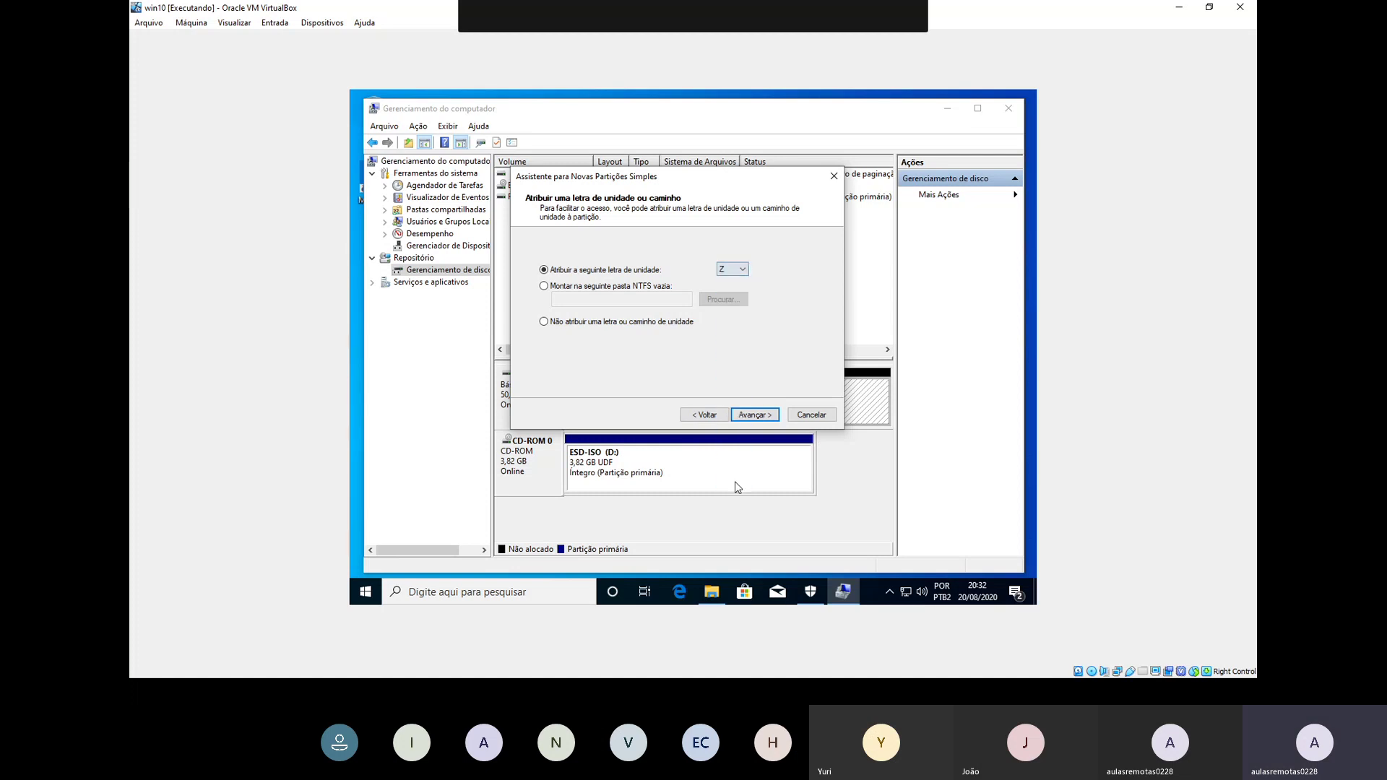
click(754, 415)
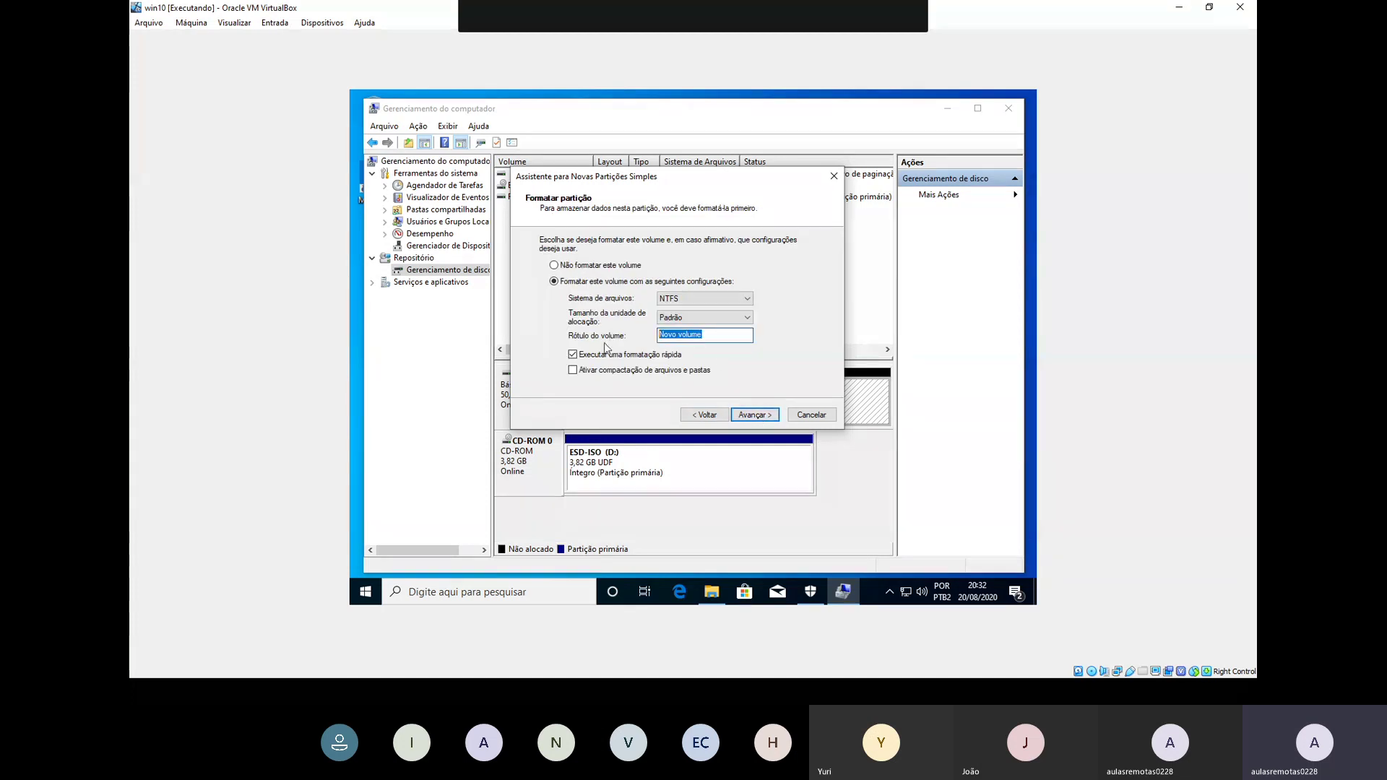
text(DOMC)
key(BackSpace)
key(BackSpace)
key(BackSpace)
text(arquivos)
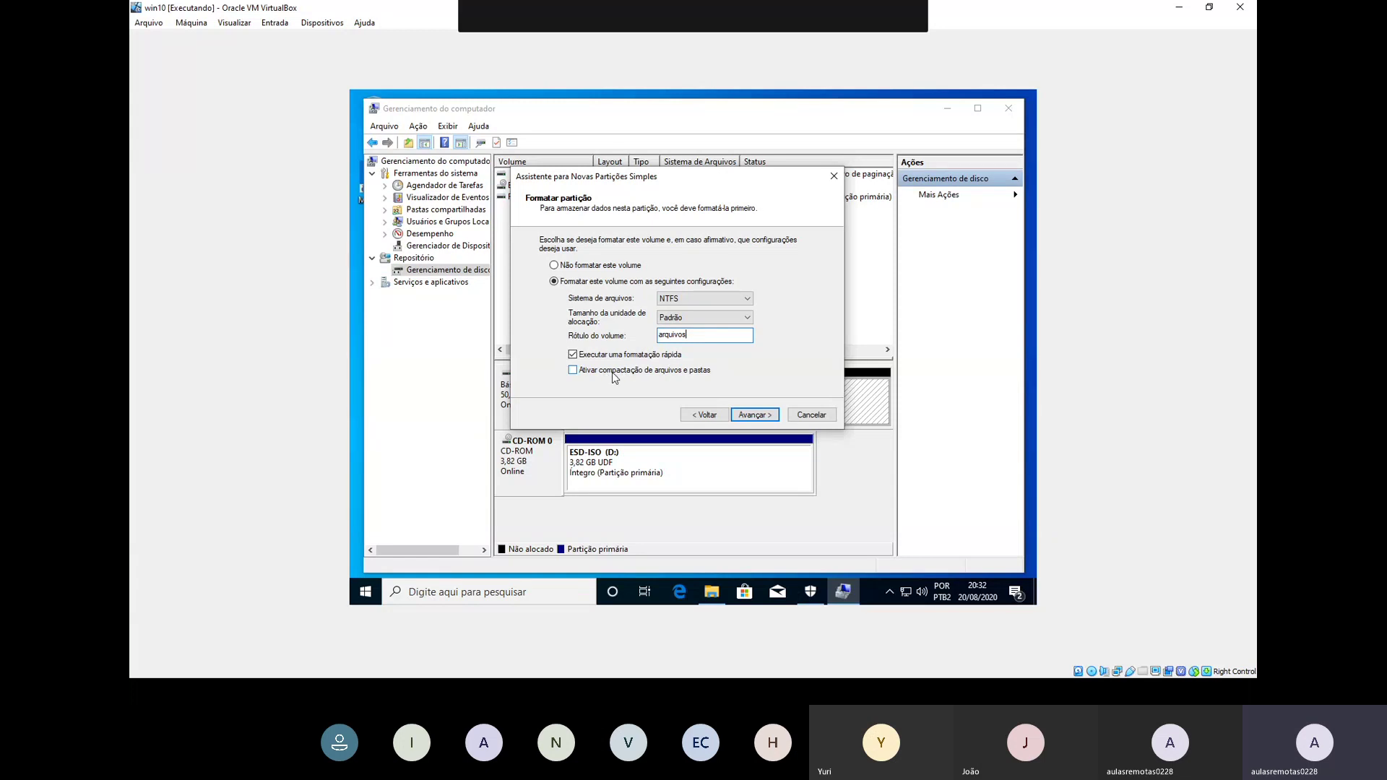
click(754, 416)
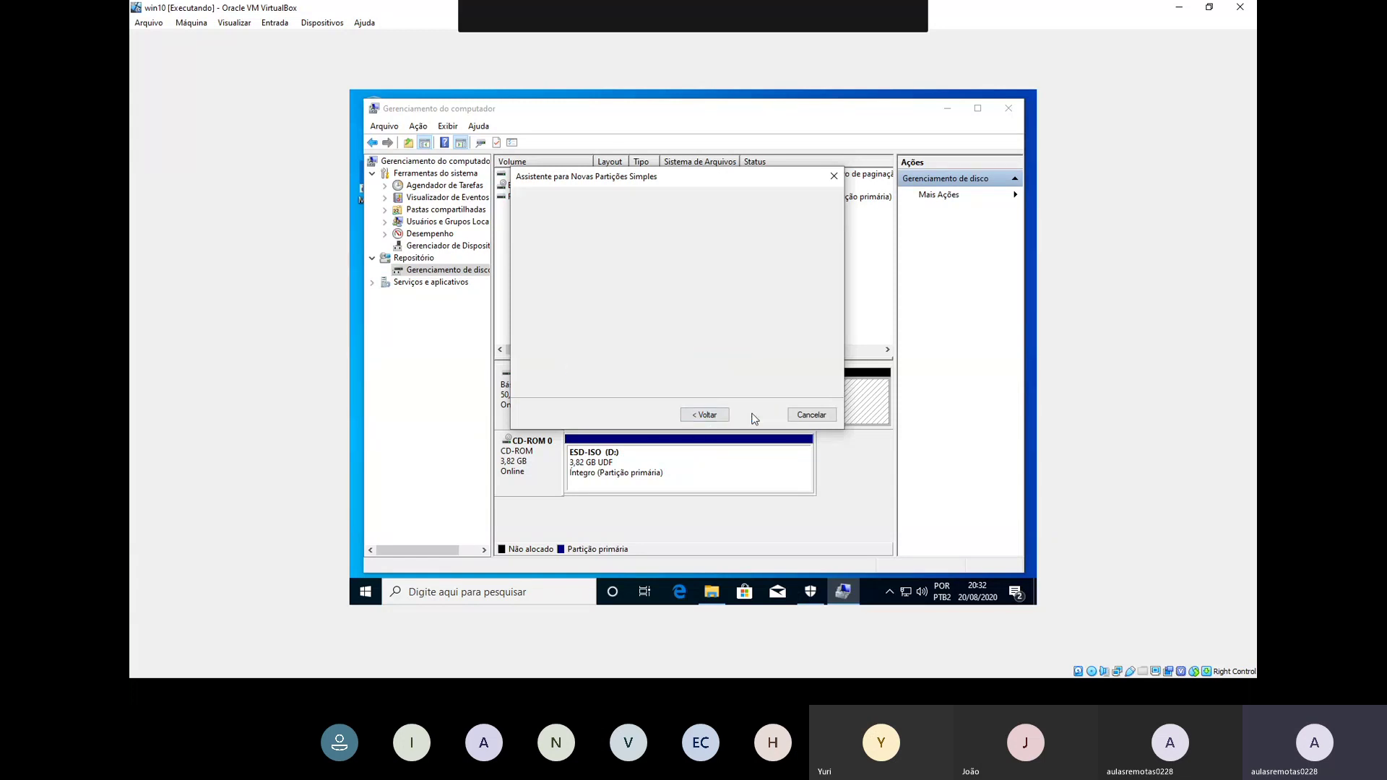
click(753, 414)
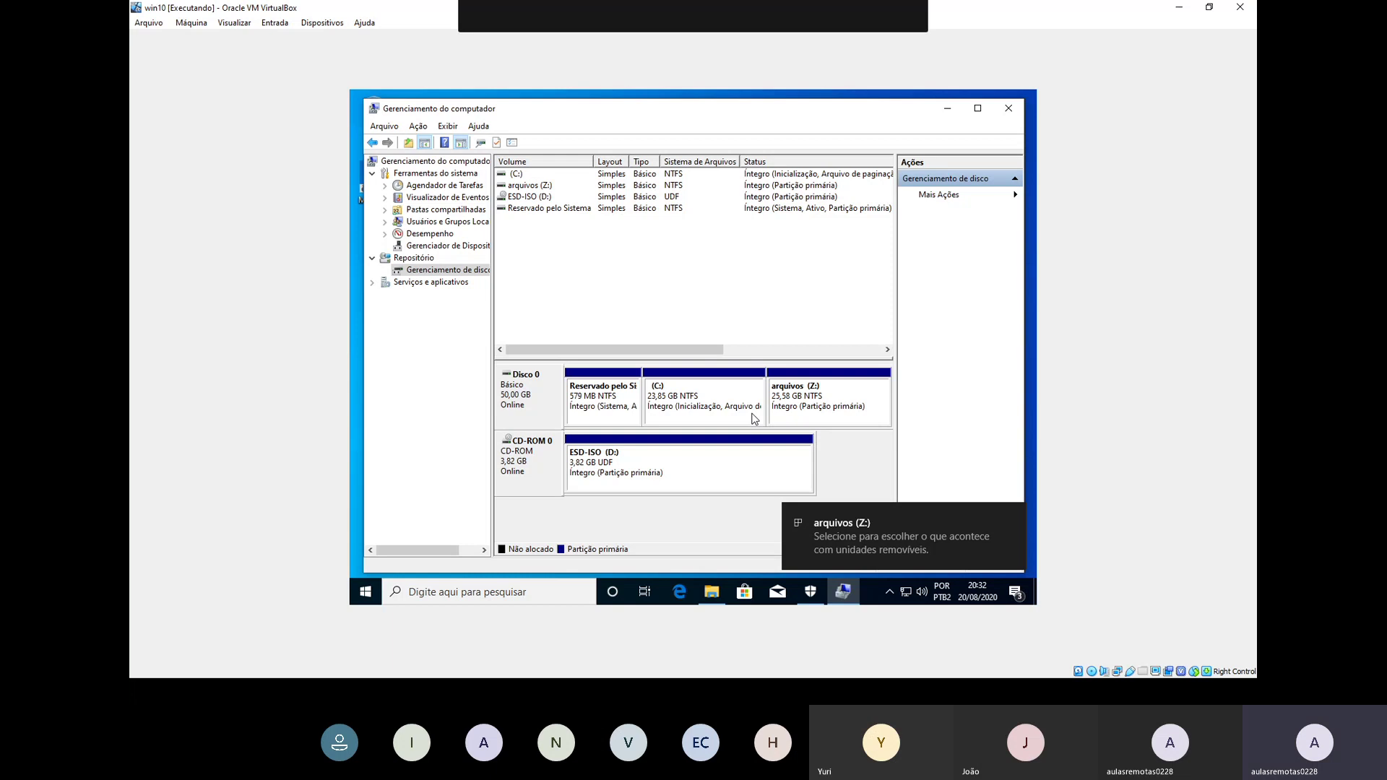
Step: Open the new arquivos (Z:) drive, then show all drives on this PC
click(841, 548)
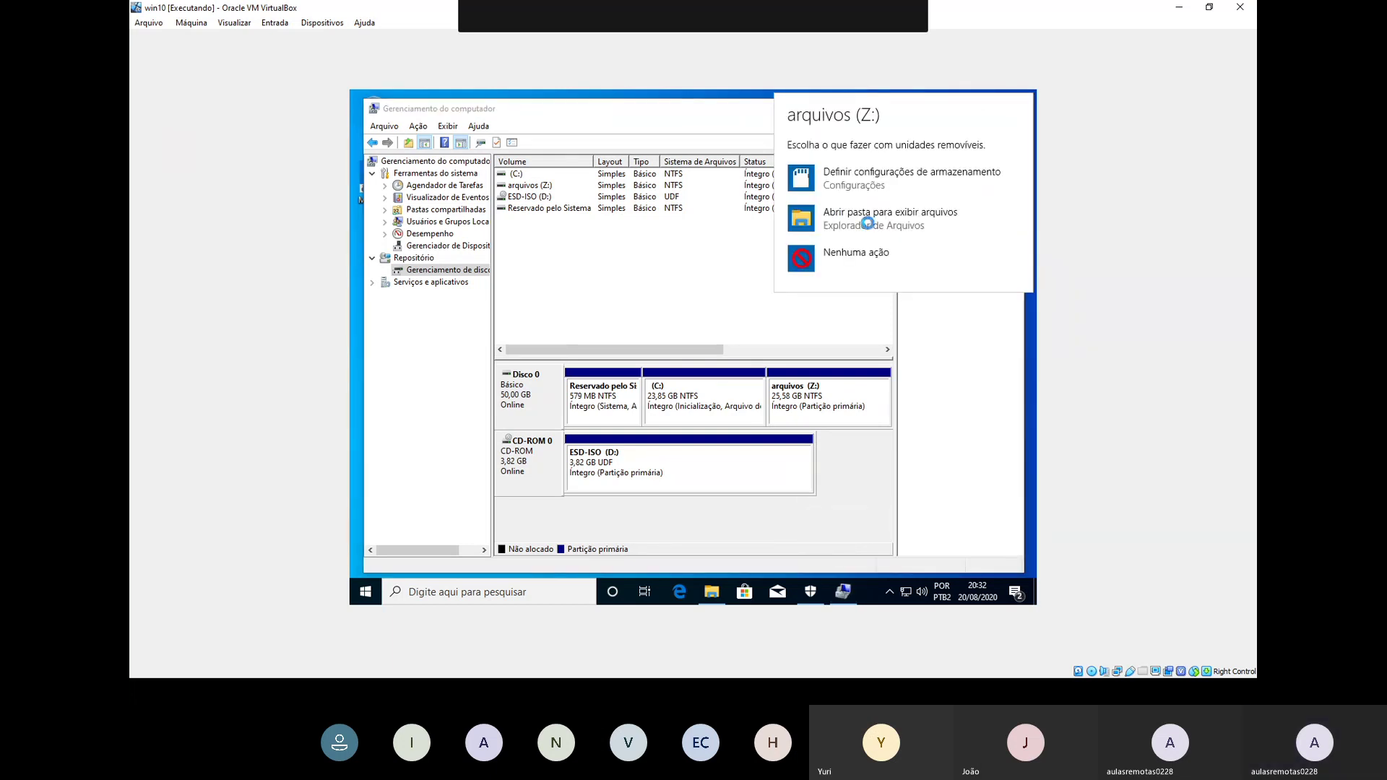
click(870, 227)
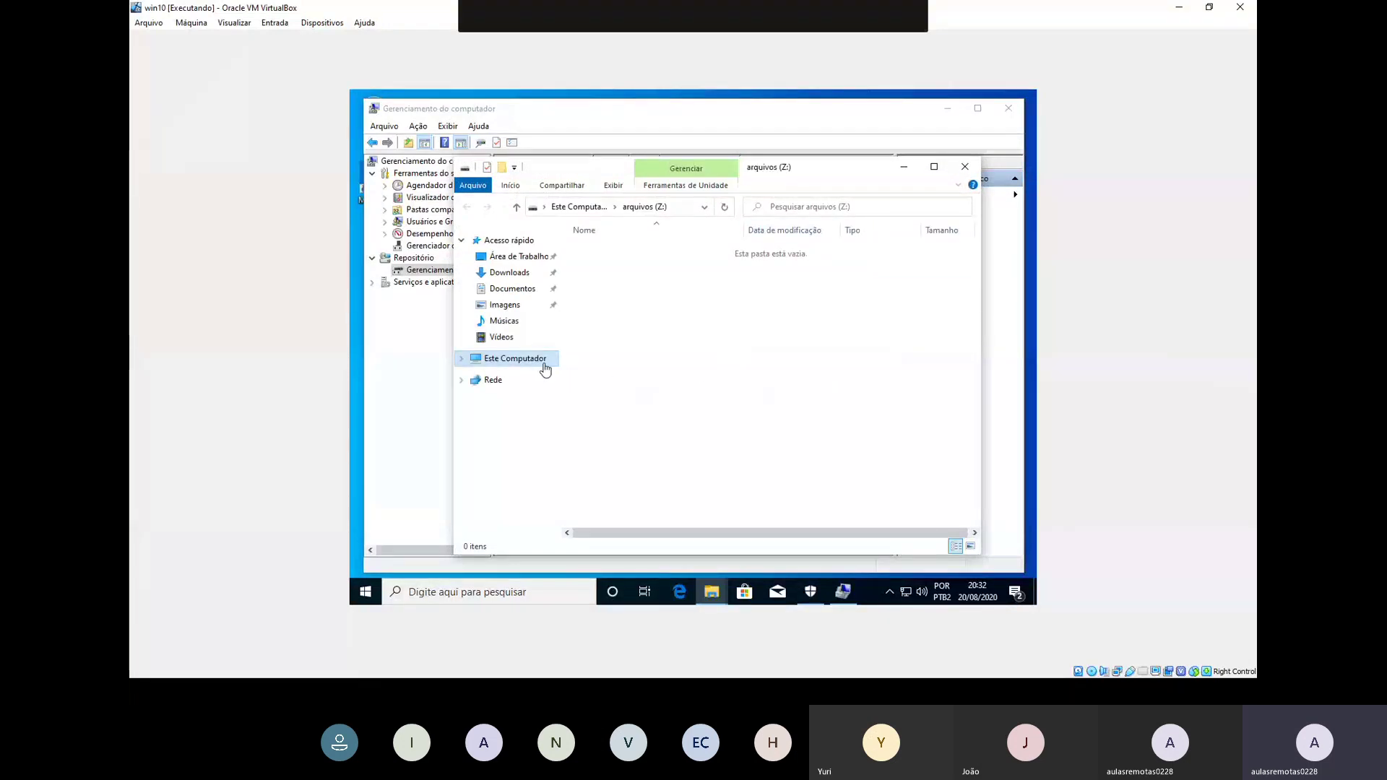
click(544, 367)
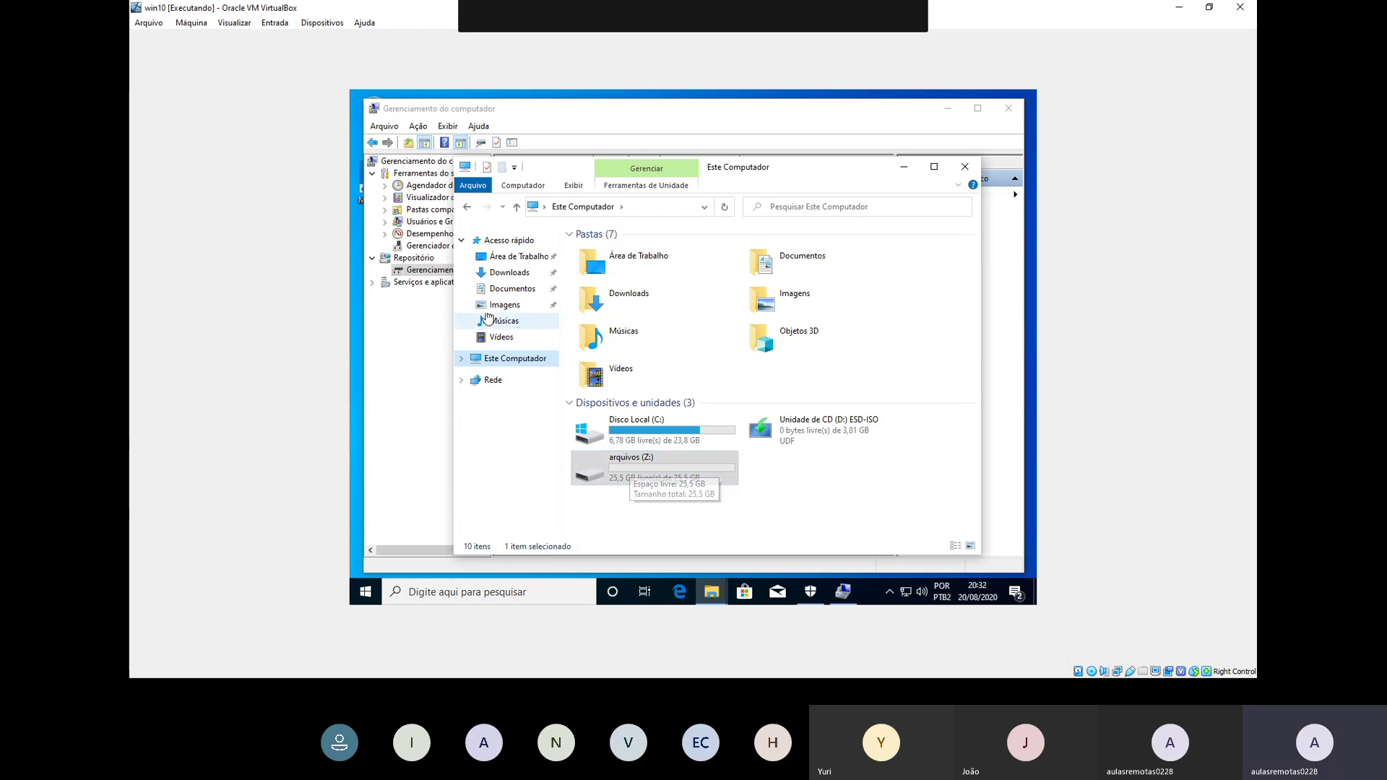
Step: Attach the SanDisk USB drive to the VM from the Devices menu
click(304, 24)
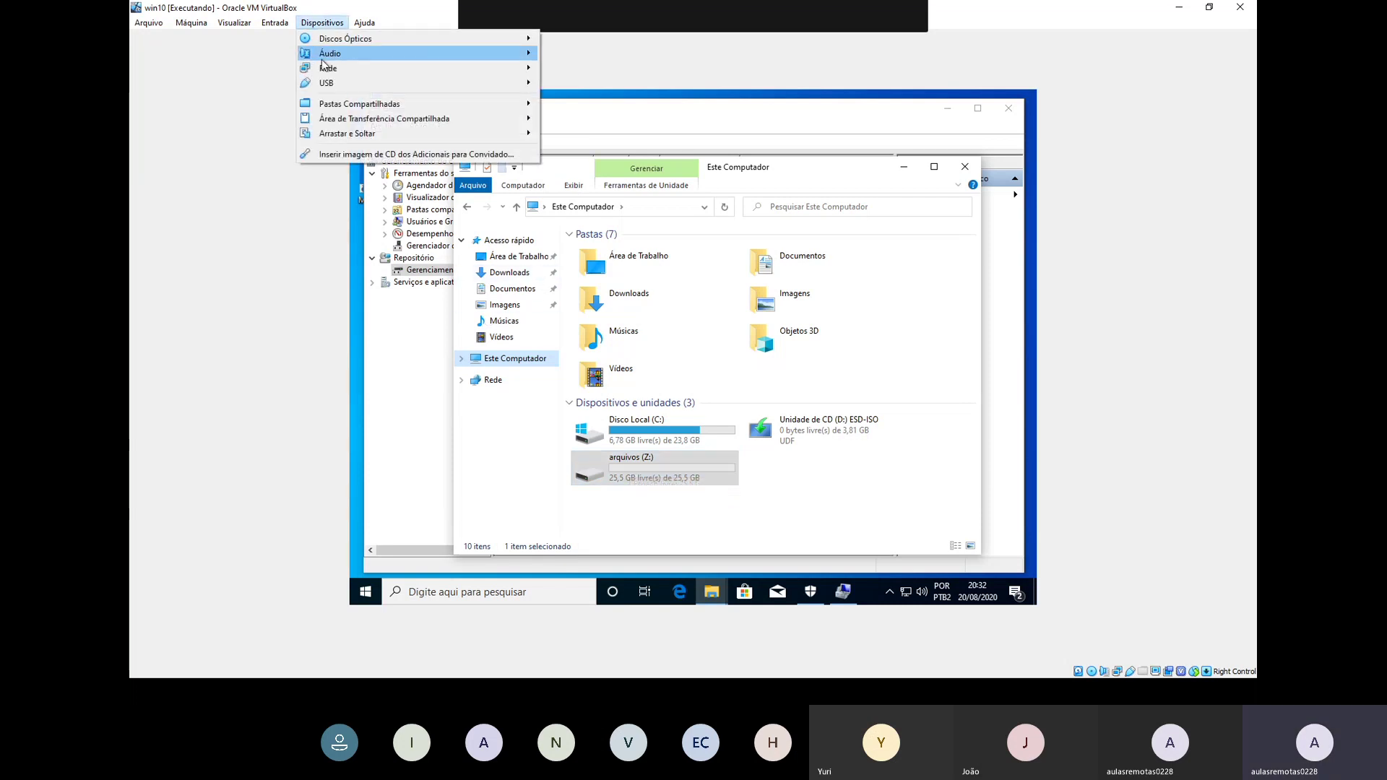
mouse_move(346, 70)
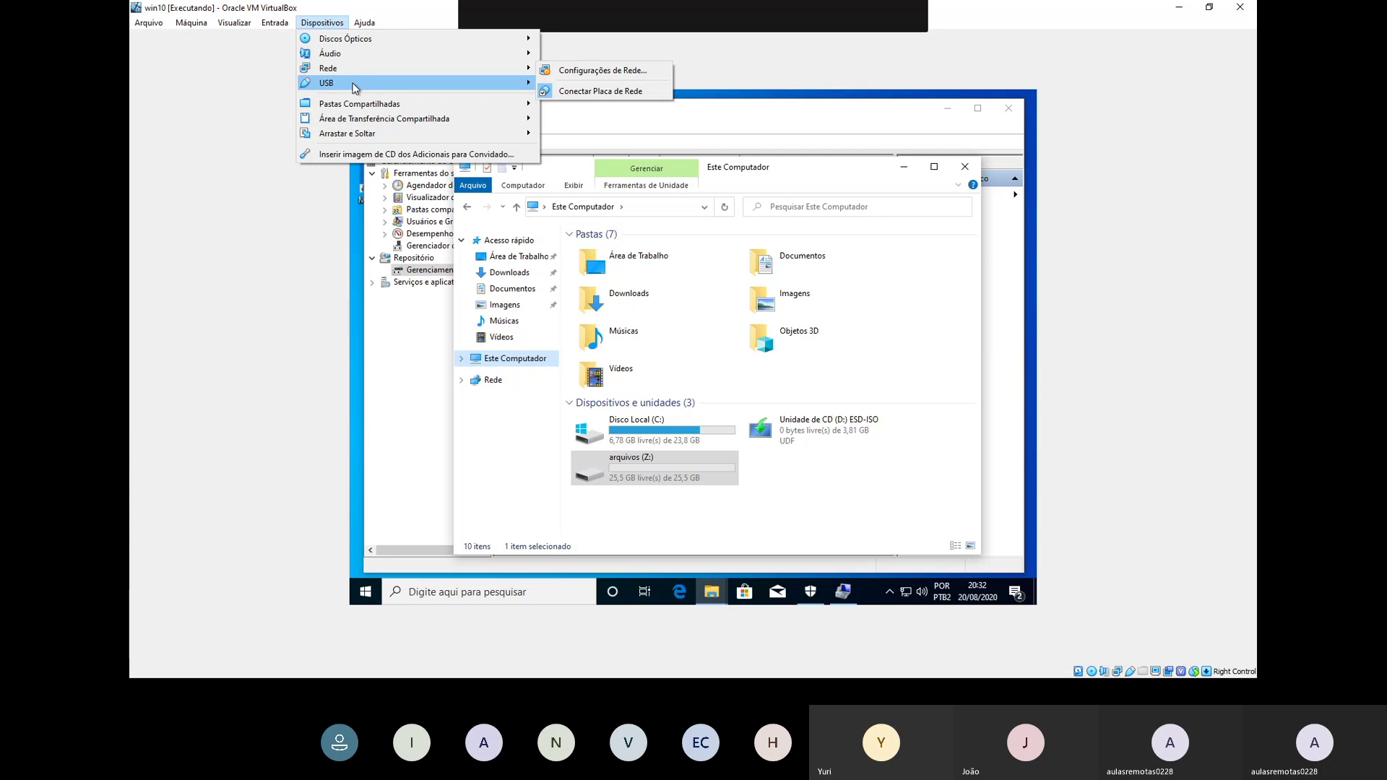
click(662, 127)
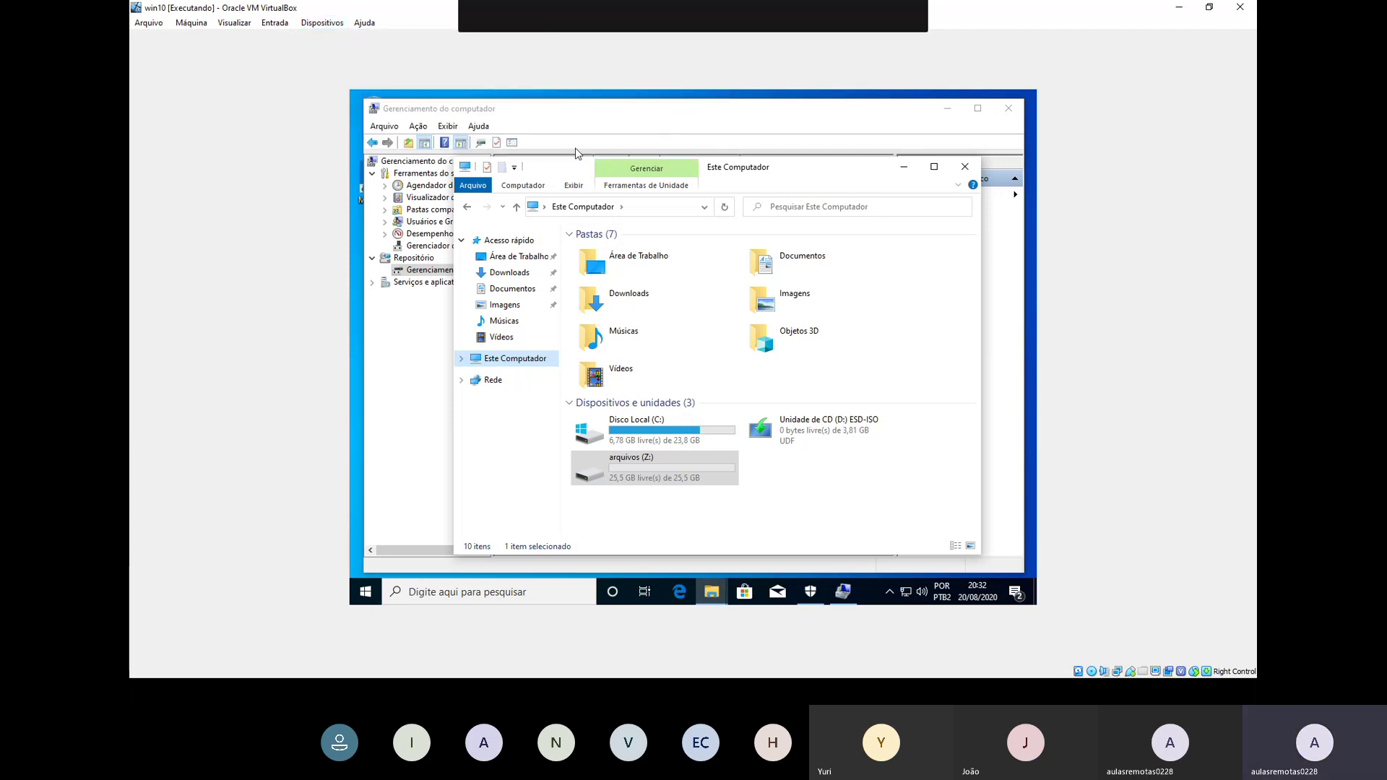
click(322, 22)
mouse_move(336, 75)
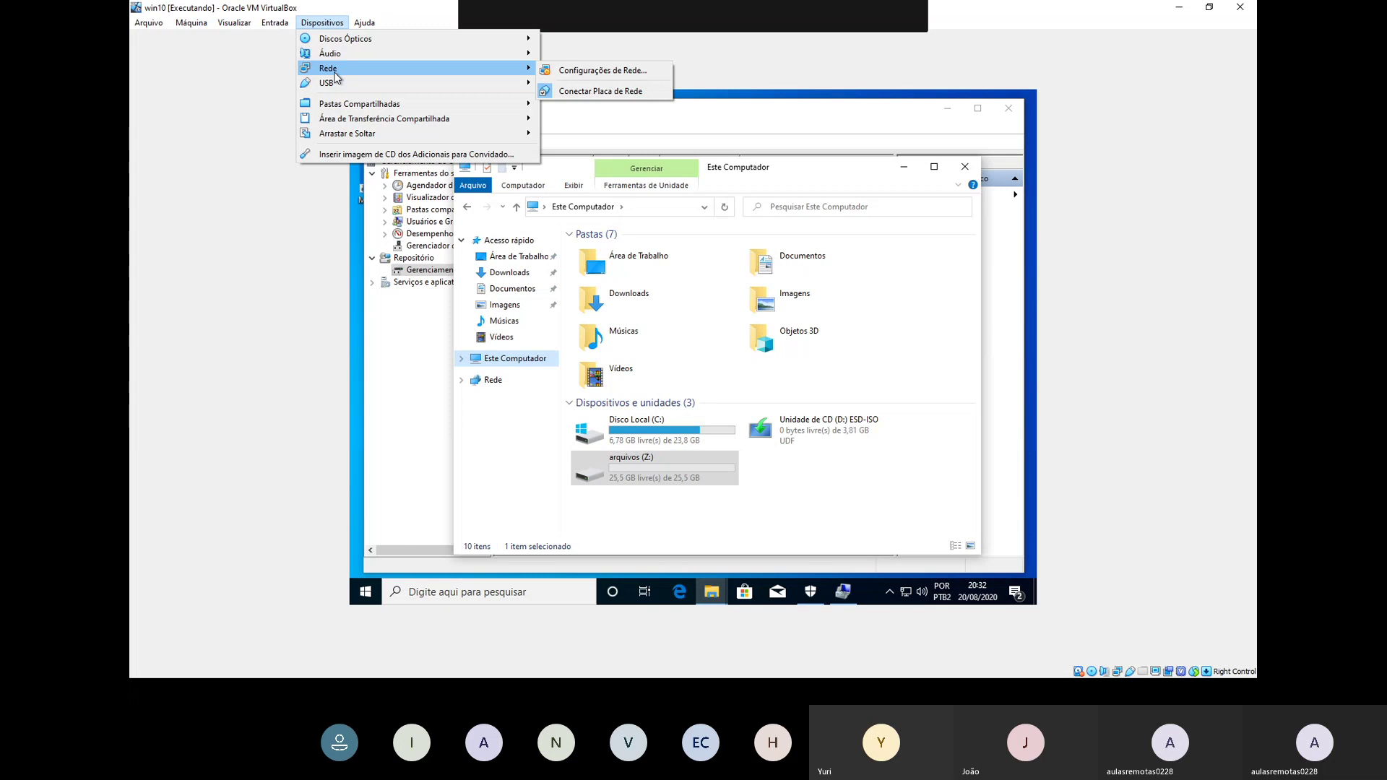
click(620, 122)
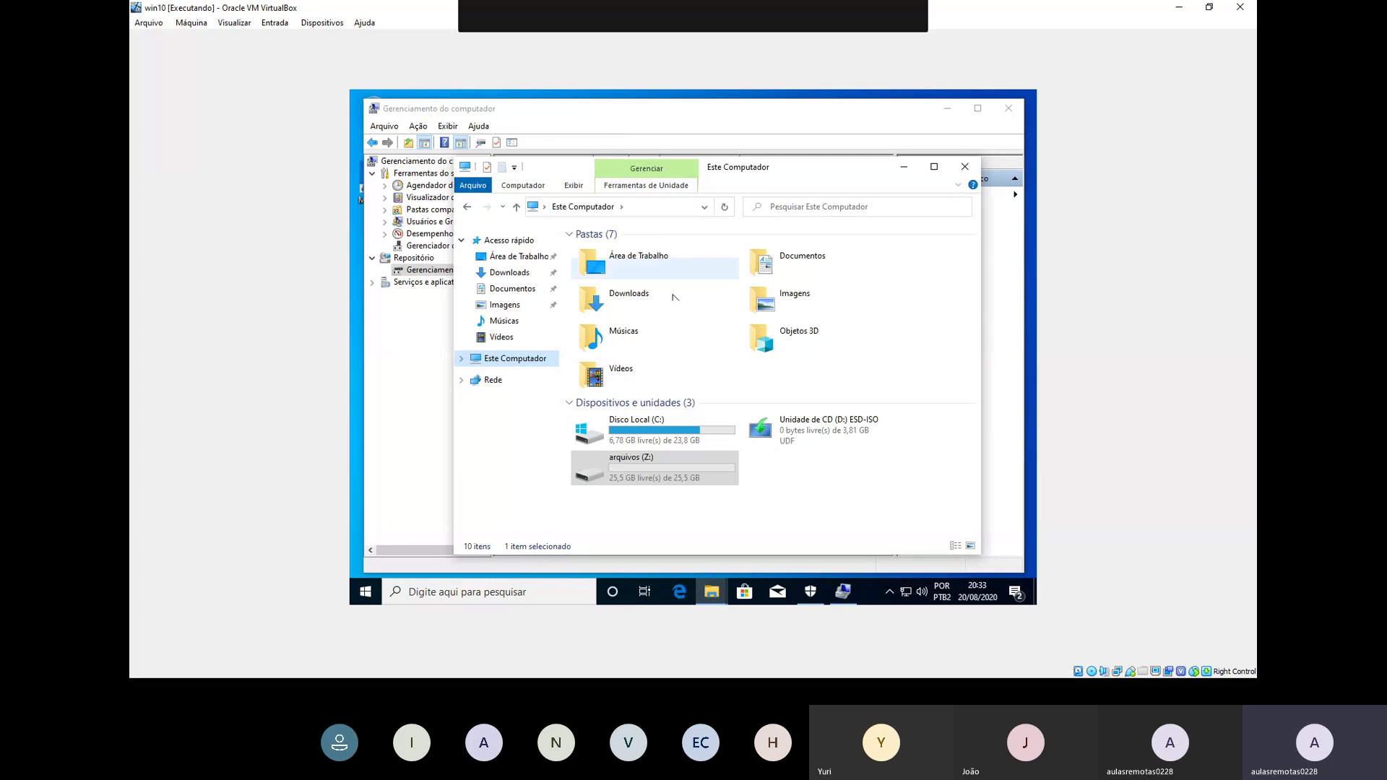
Step: Open the empty arquivos (Z:) drive, then close its window and Computer Management
click(857, 520)
double_click(662, 461)
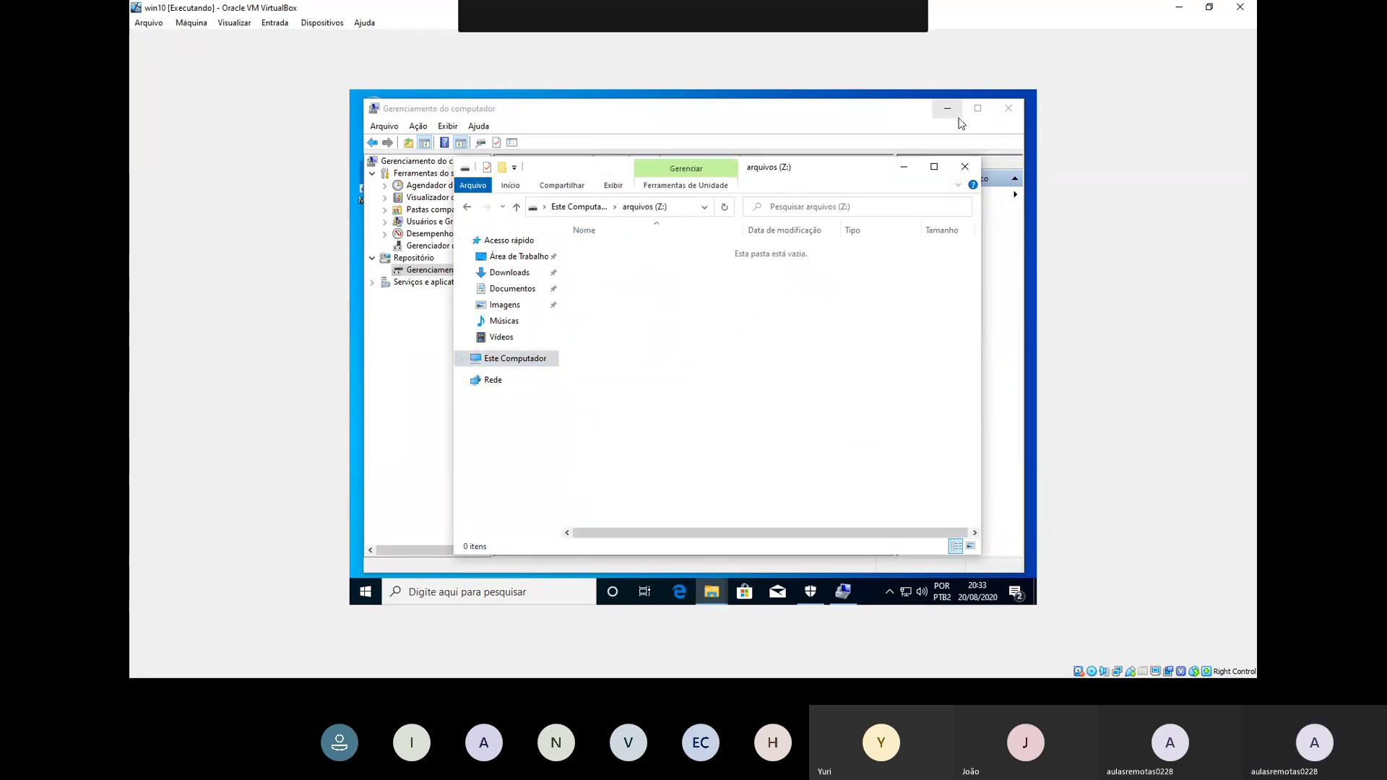
click(972, 167)
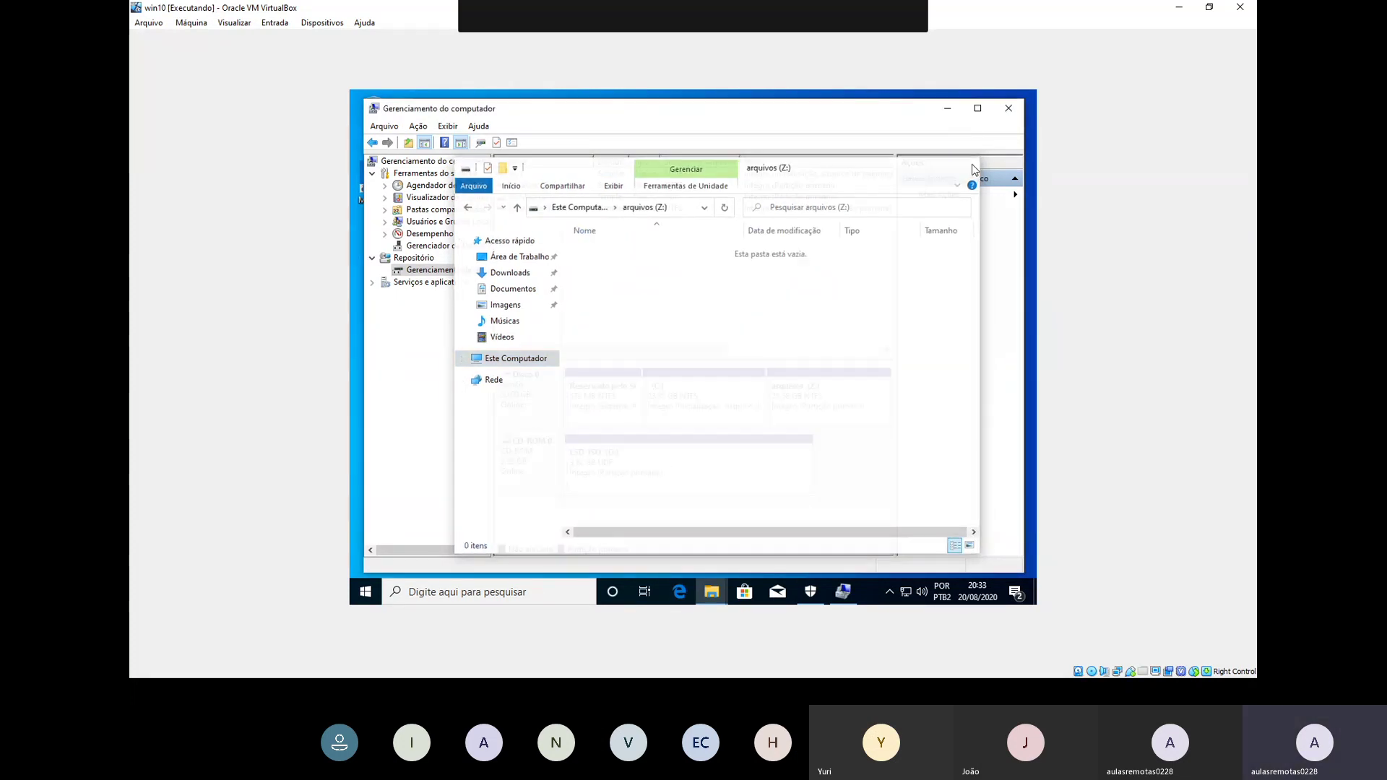
click(1009, 109)
click(712, 591)
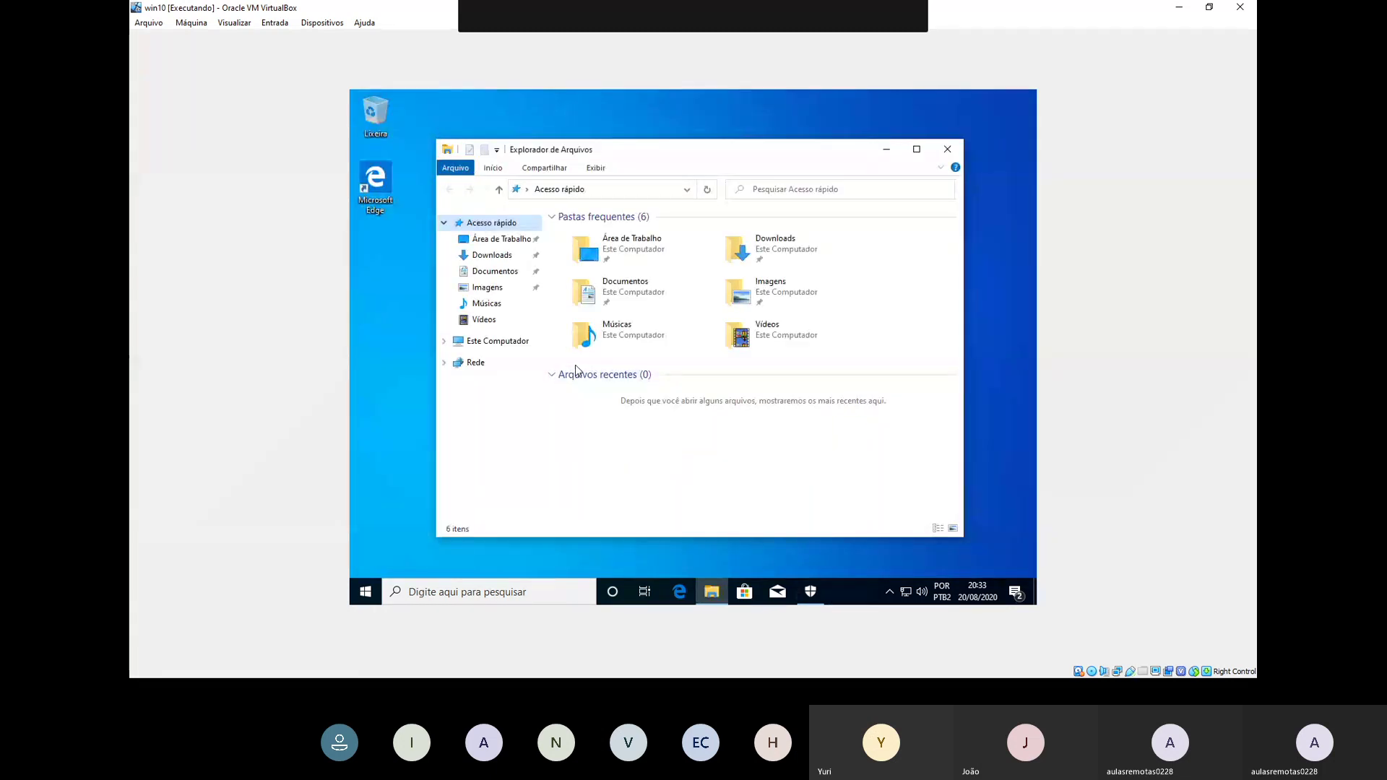
Step: Show Este Computador, check the Devices menu, and open the ESD-ISO CD drive (D:)
click(499, 346)
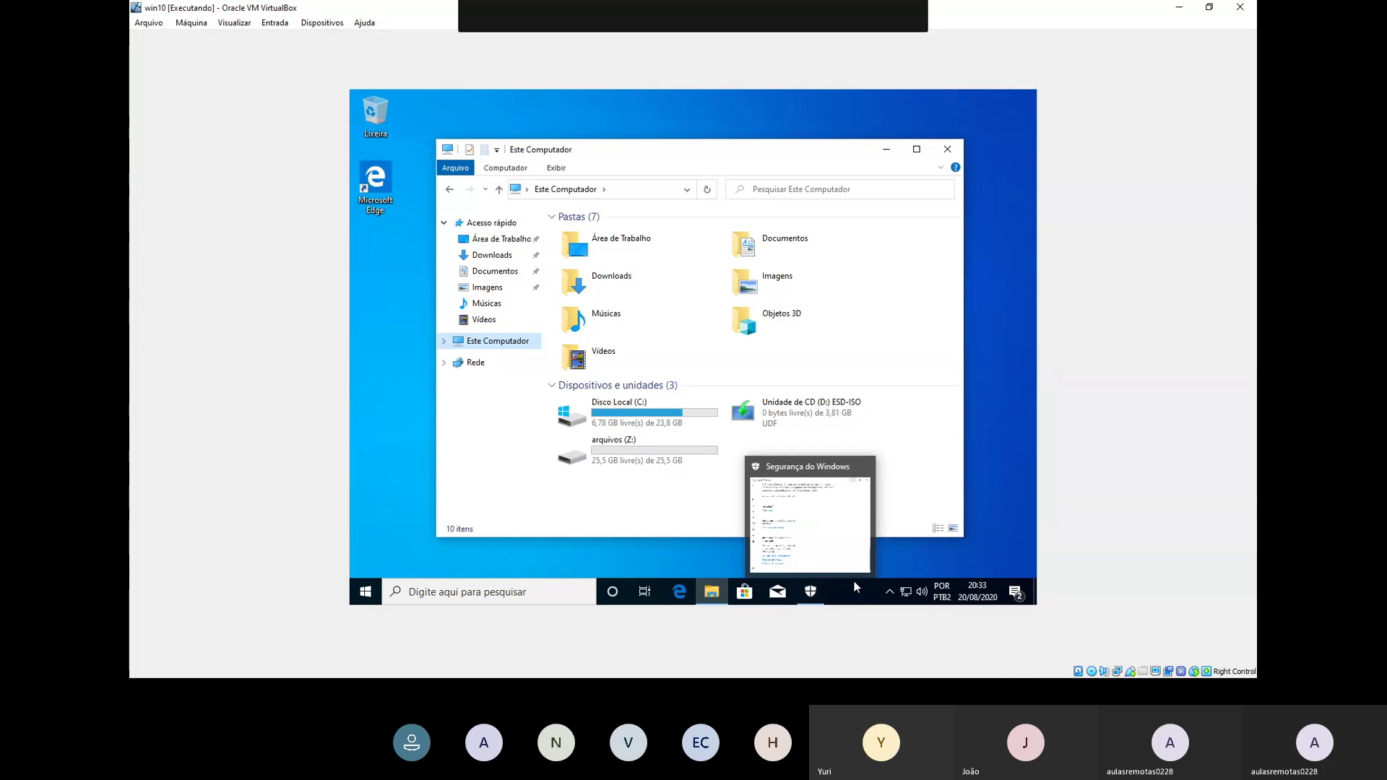
click(890, 594)
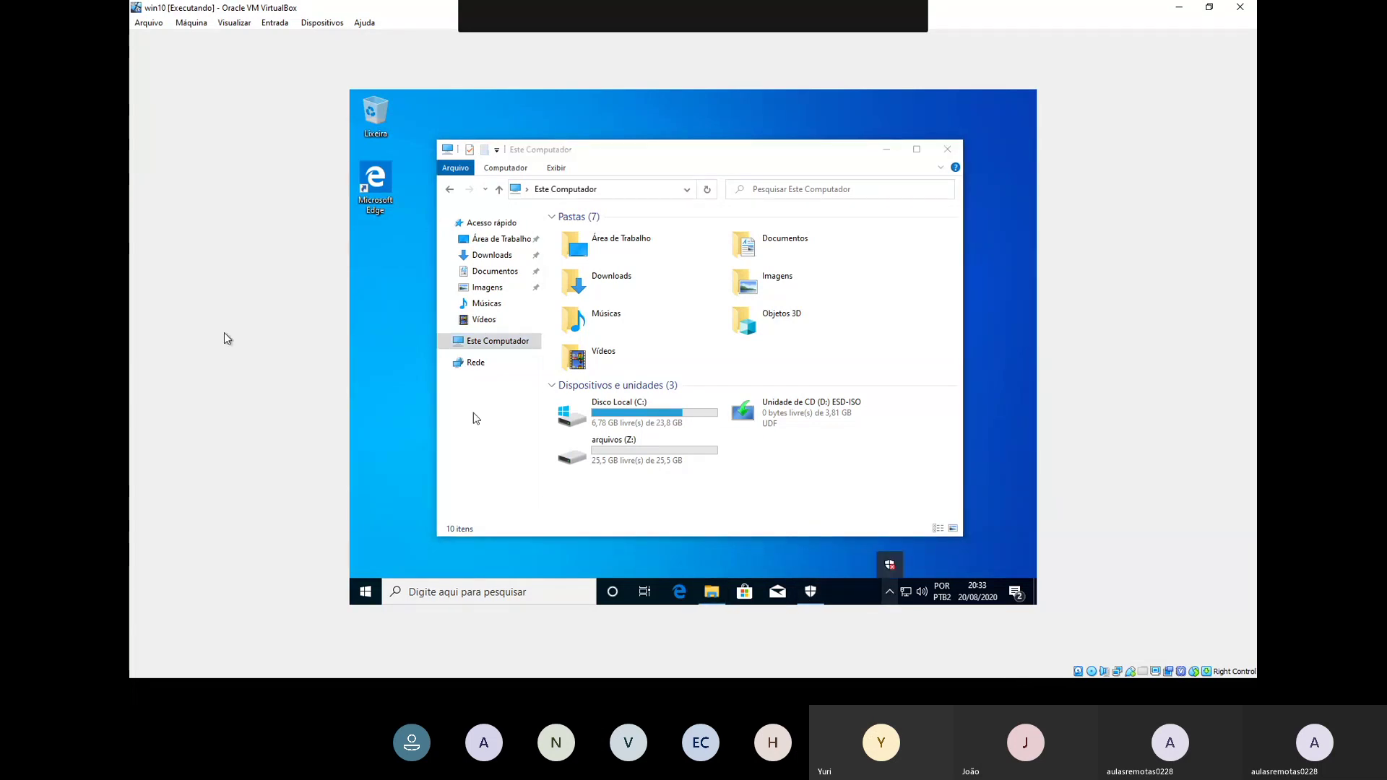
click(302, 26)
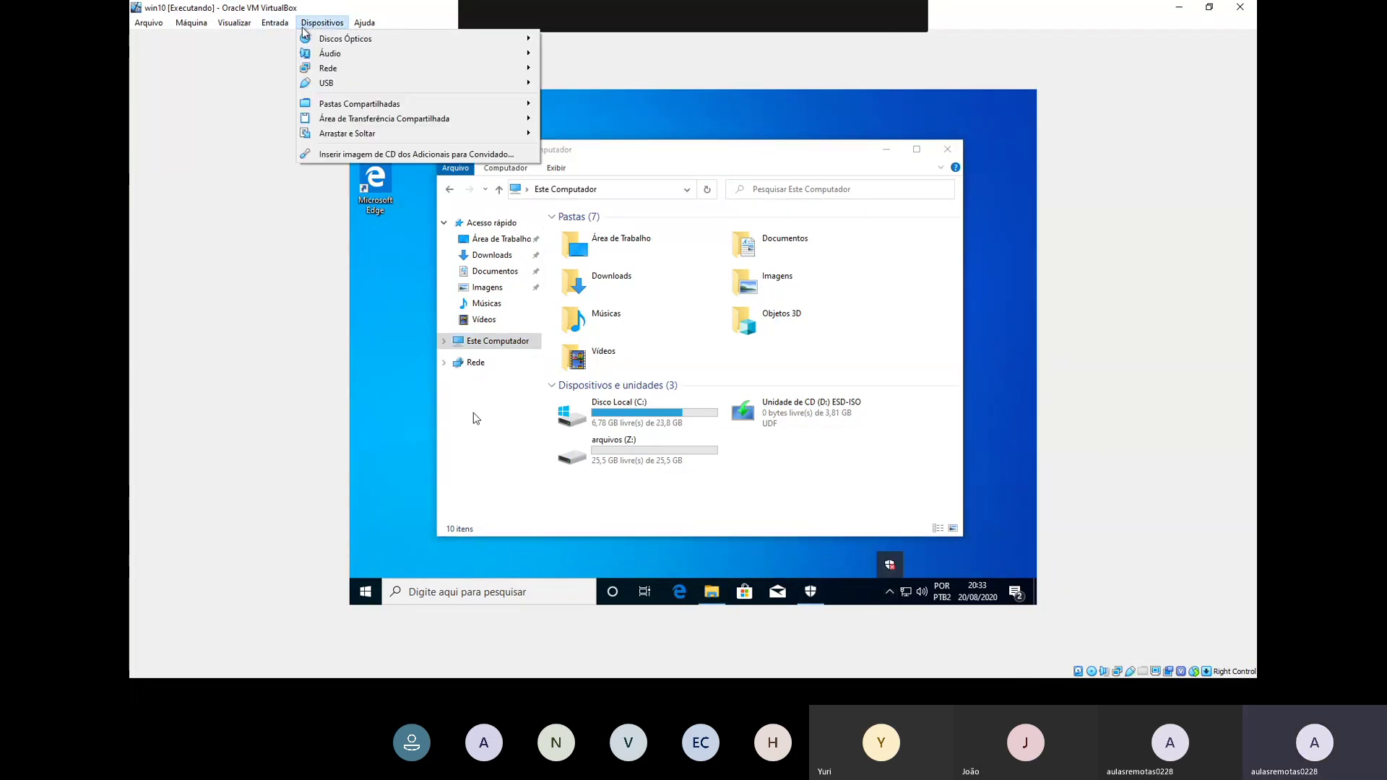
mouse_move(333, 82)
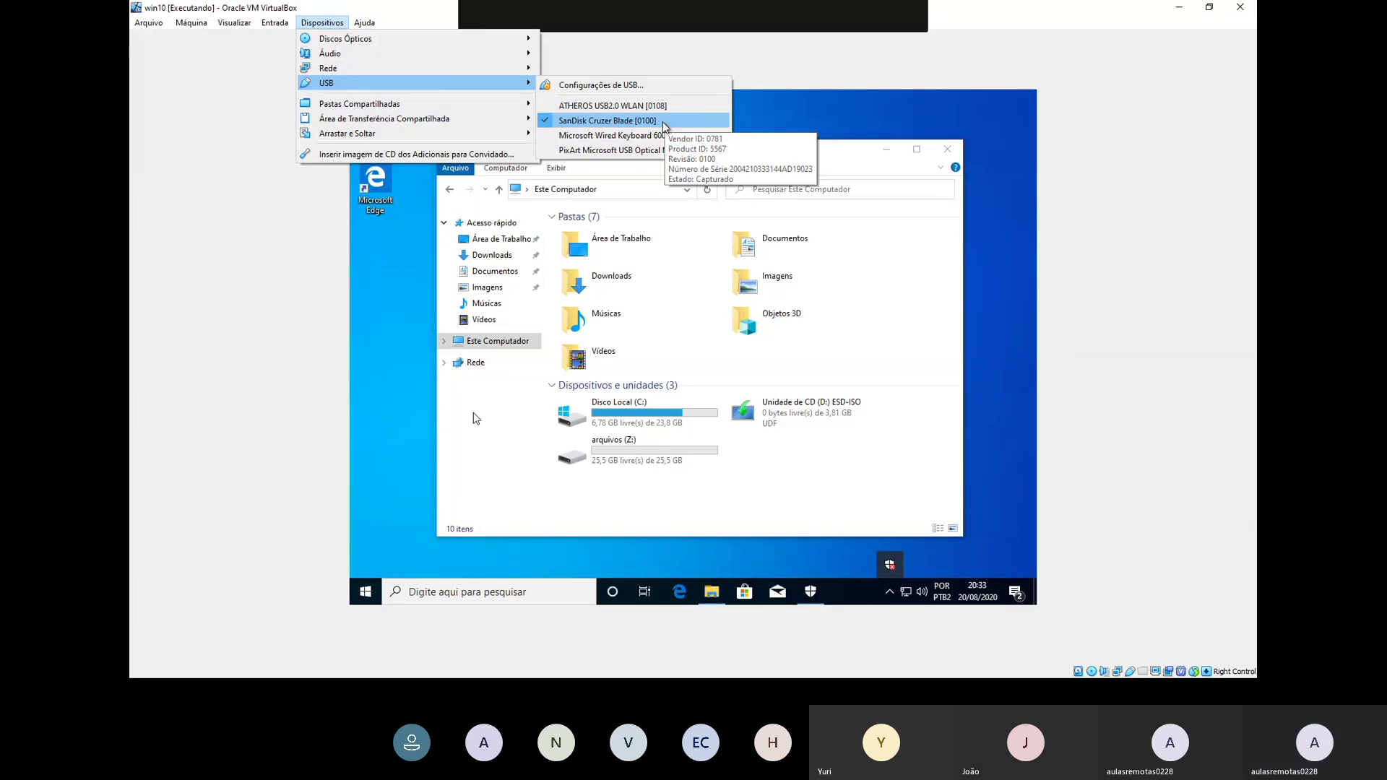
click(794, 421)
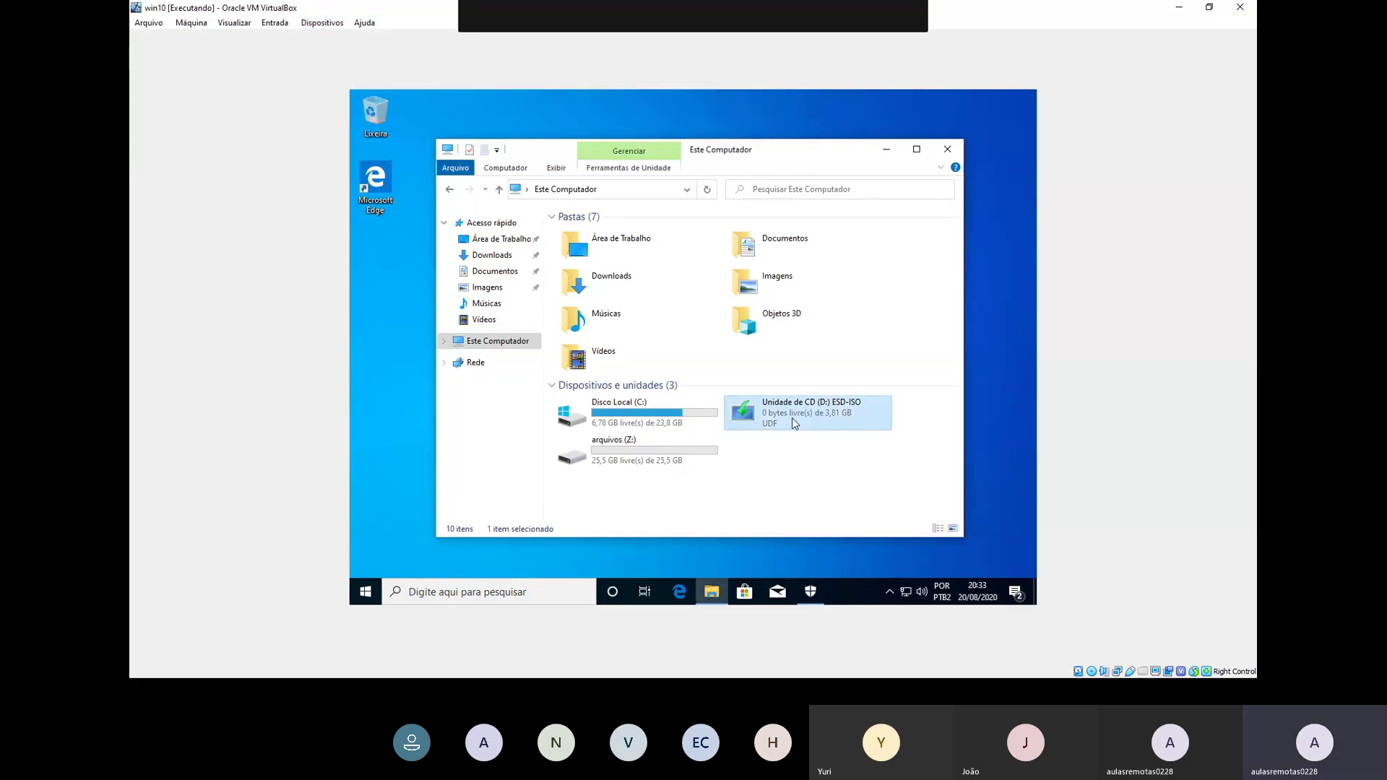
double_click(793, 422)
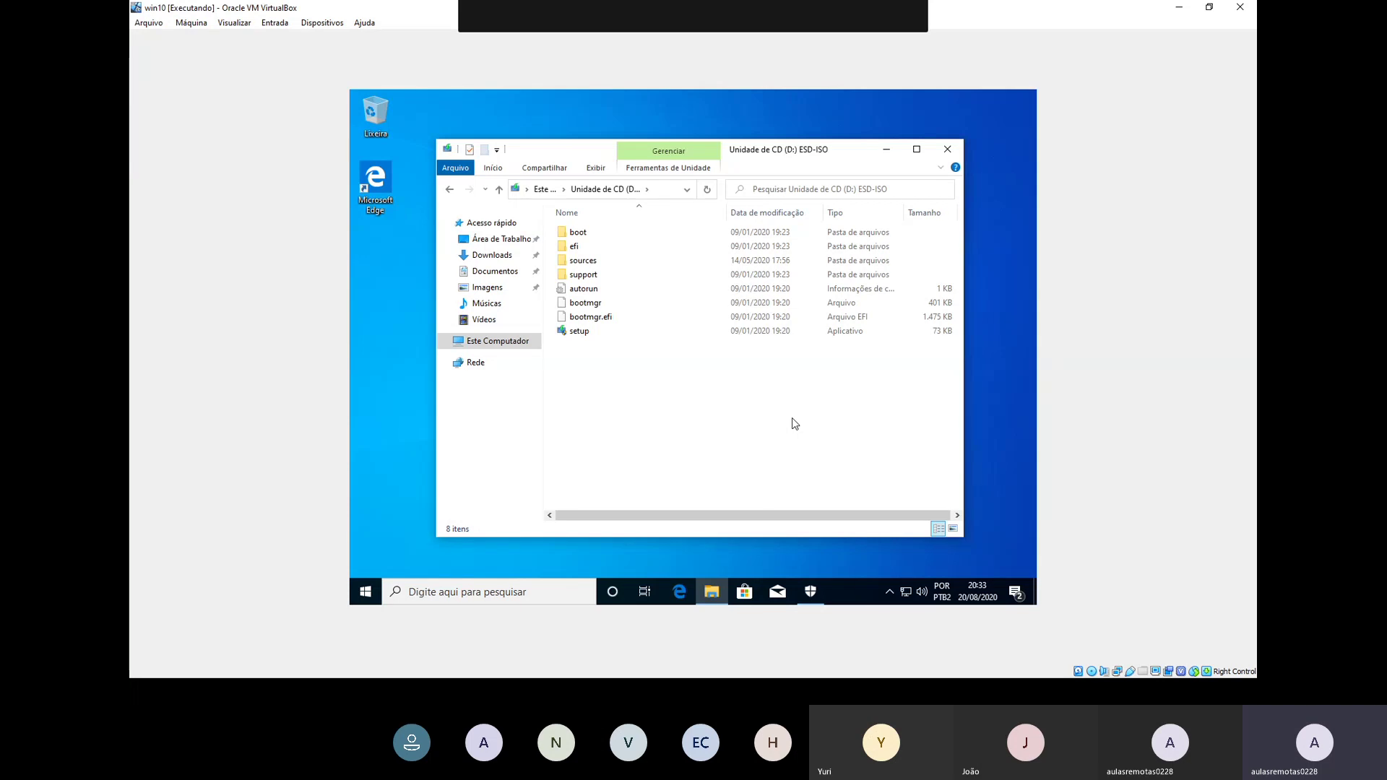
Step: Open the win10 machine's USB settings via Configurações de USB
click(274, 22)
mouse_move(286, 42)
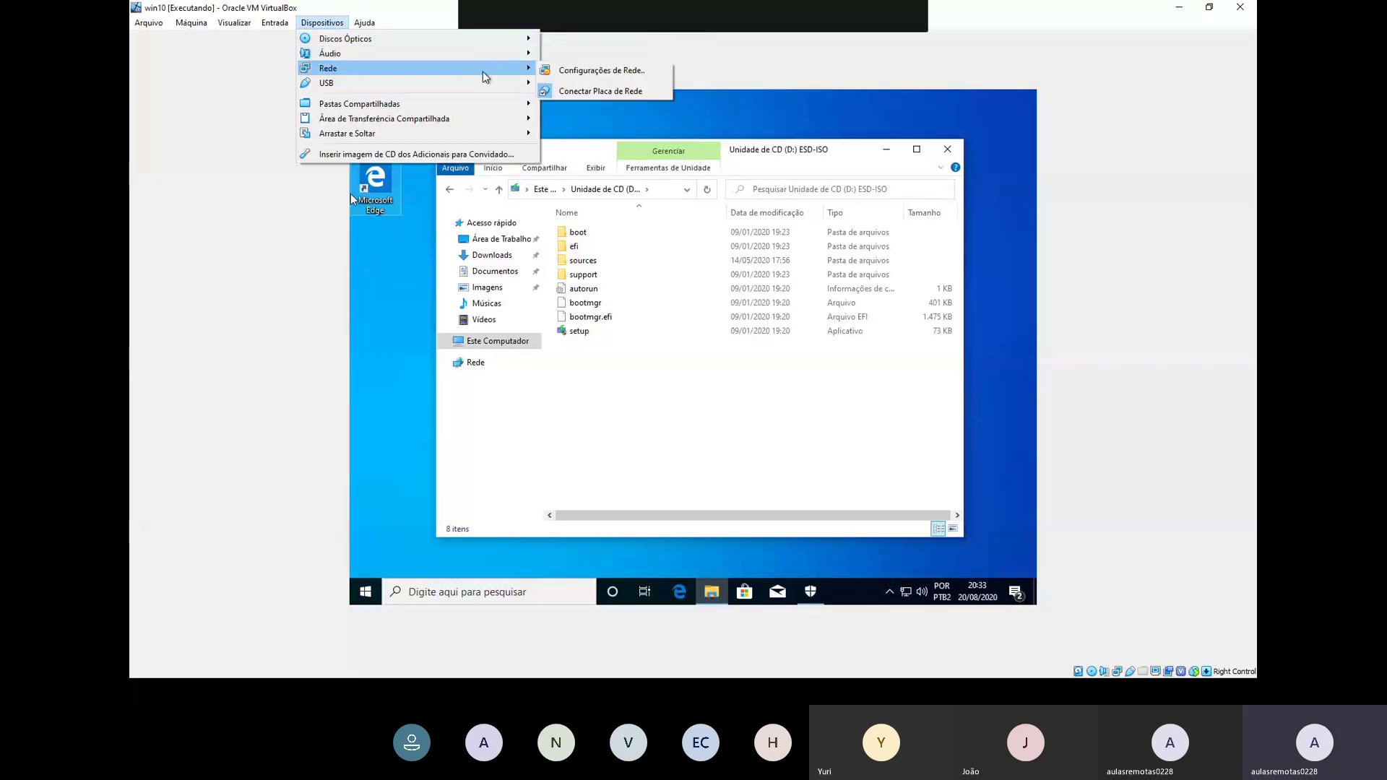
mouse_move(484, 84)
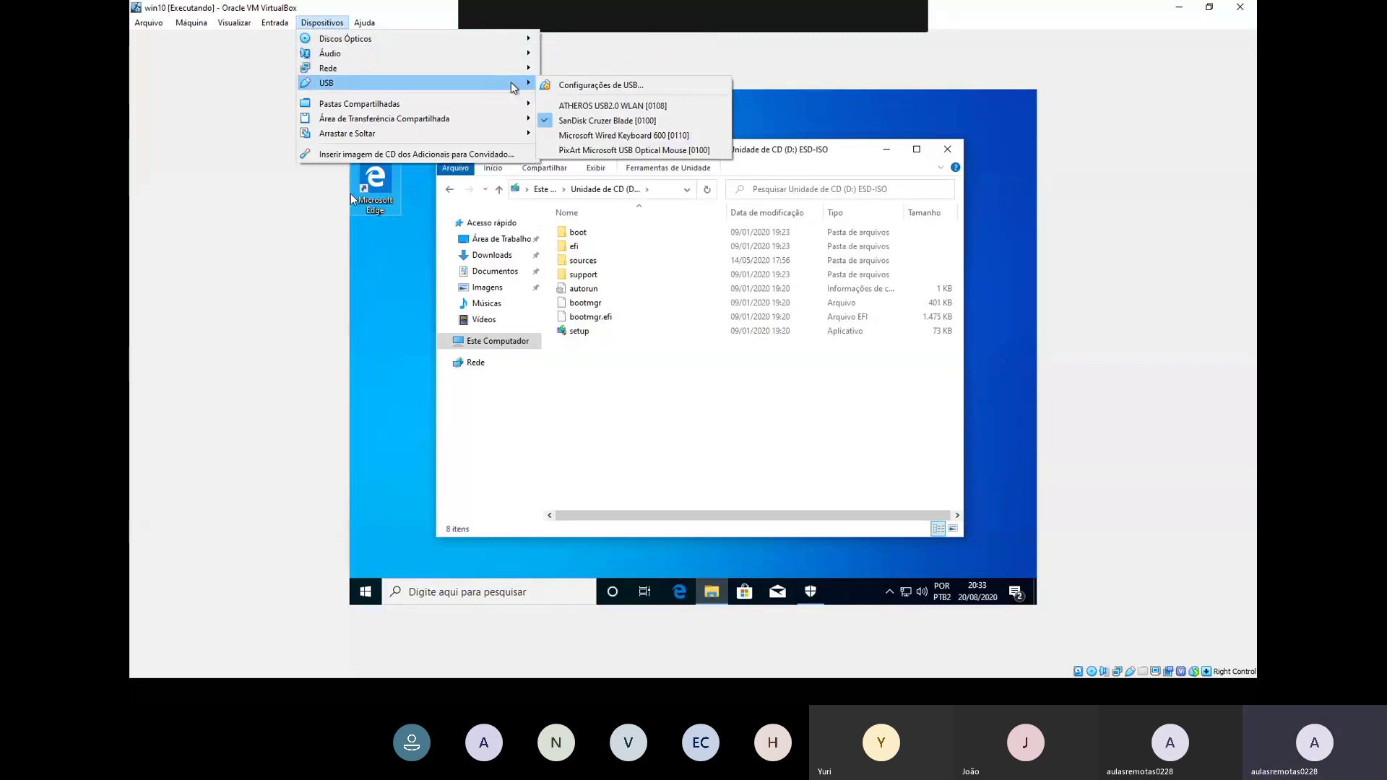
click(580, 89)
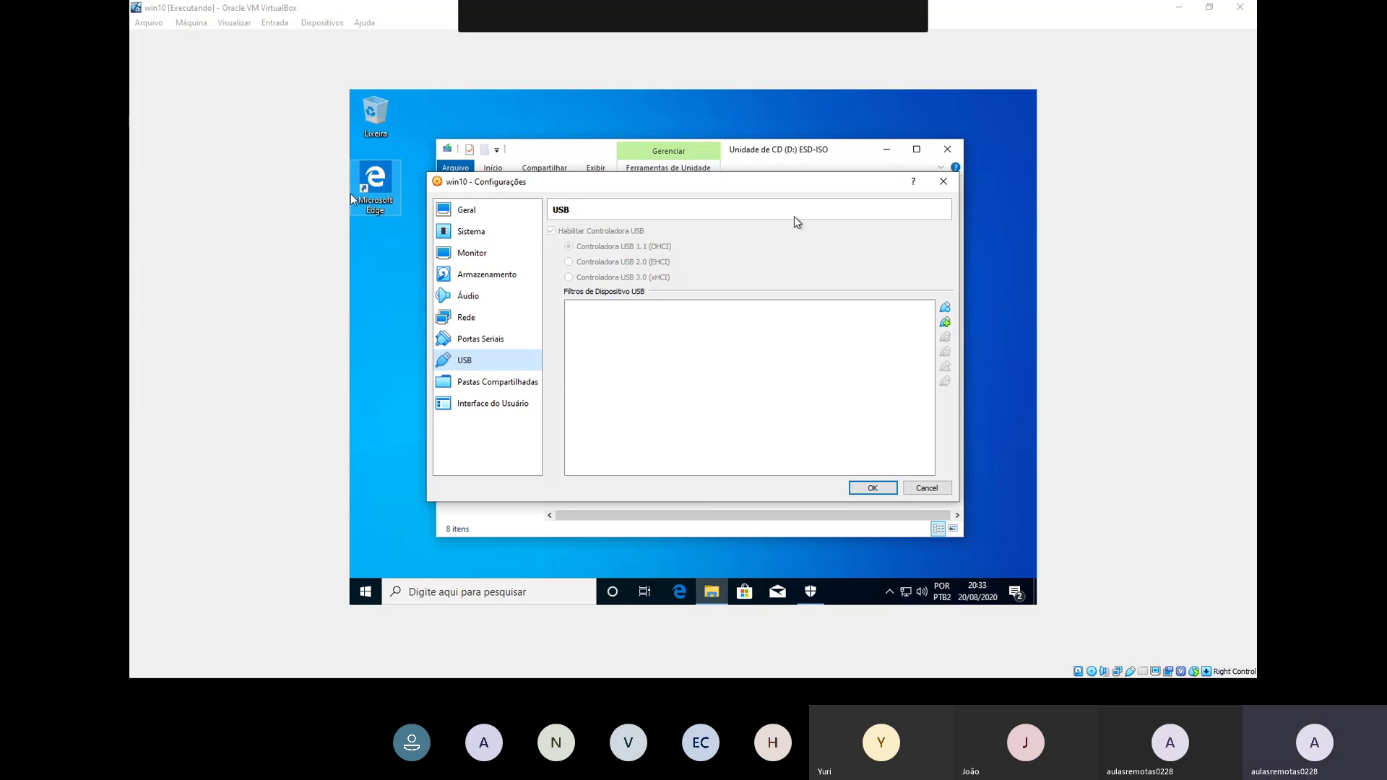
Step: Confirm the USB settings with OK and refresh the Explorer view with Atualizar
click(873, 487)
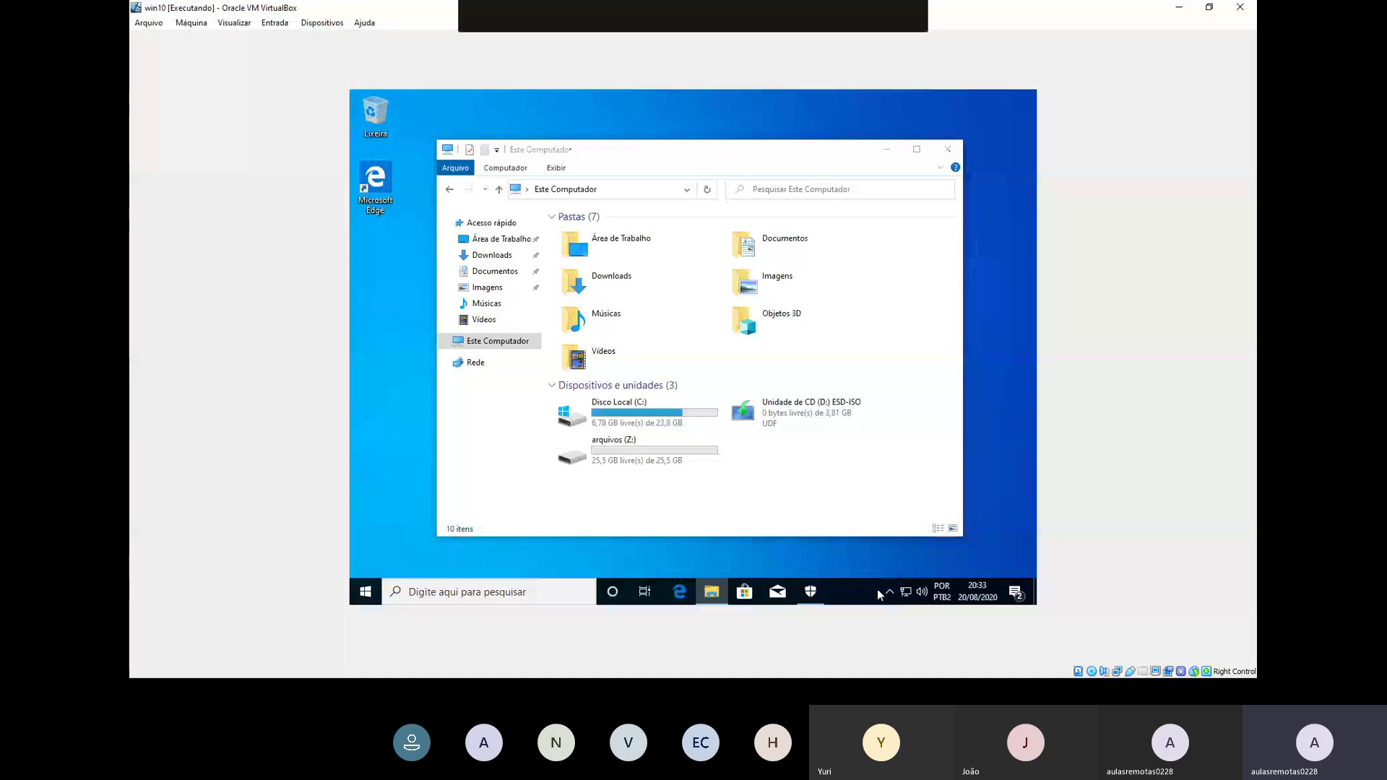
right_click(790, 465)
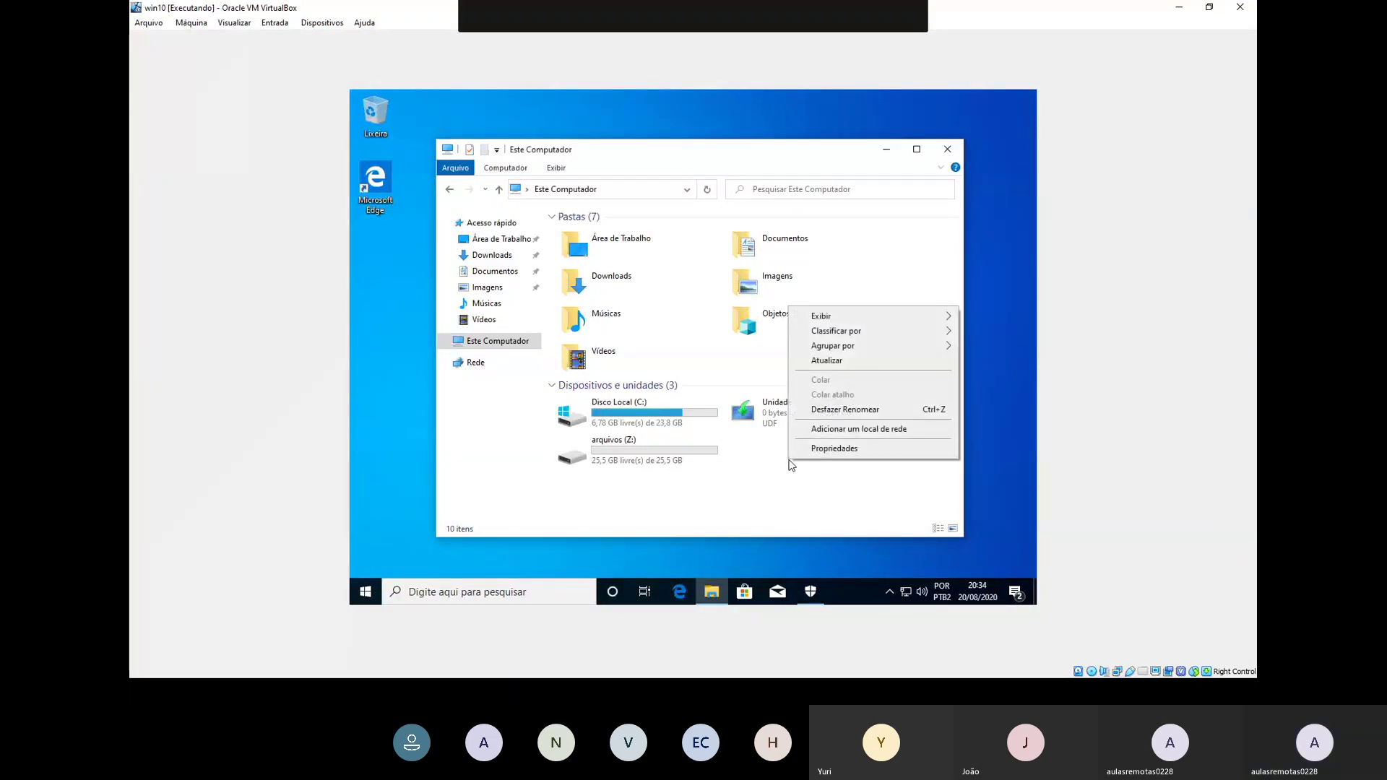
click(840, 361)
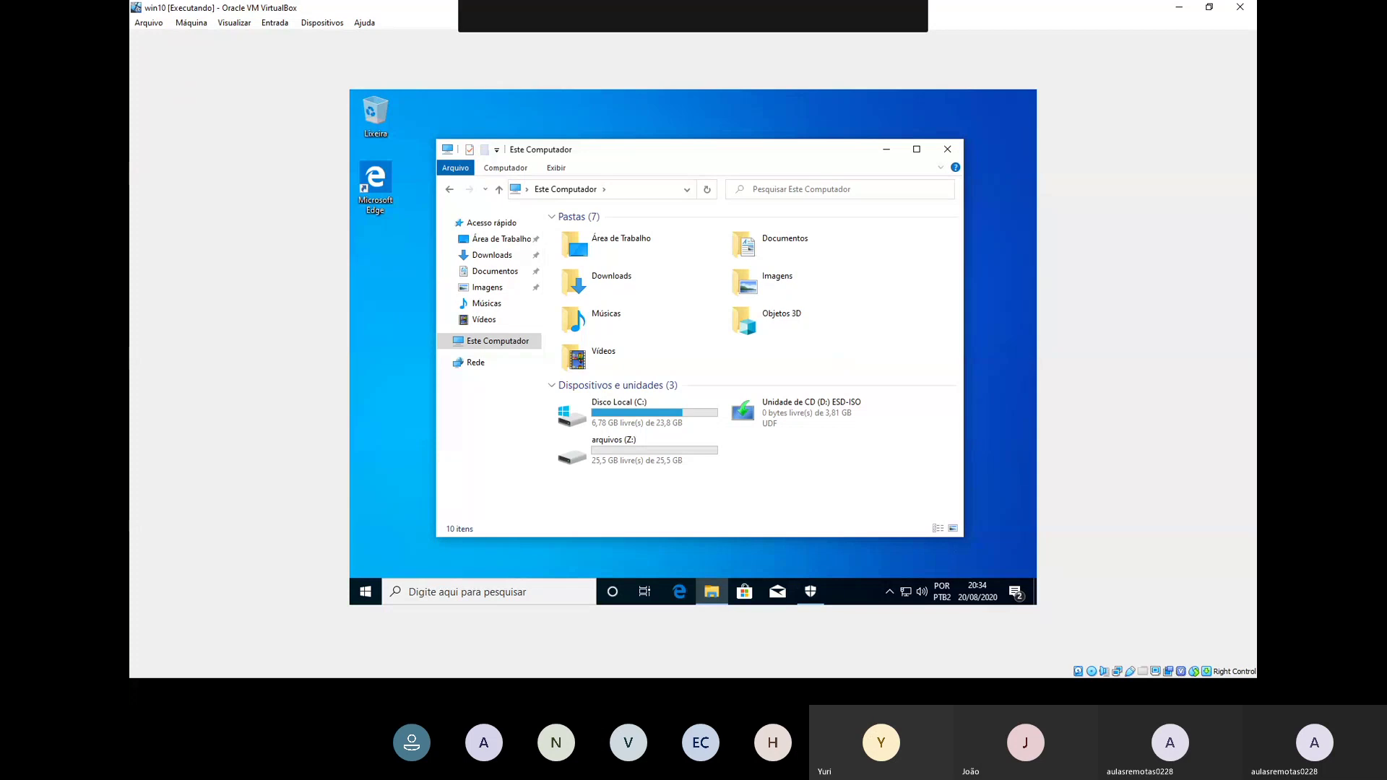
Step: Open the Vídeos folder, then close the Explorer window
click(366, 23)
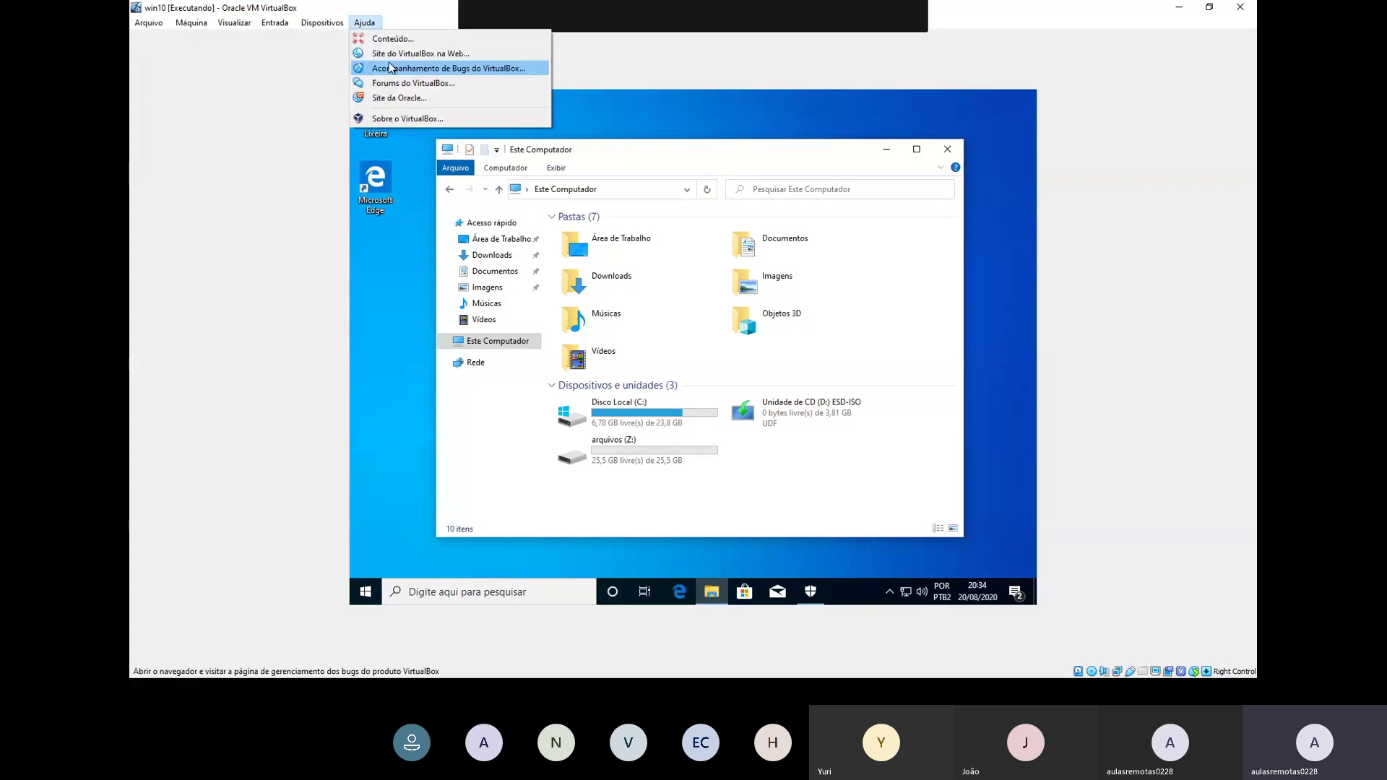
mouse_move(383, 86)
click(683, 366)
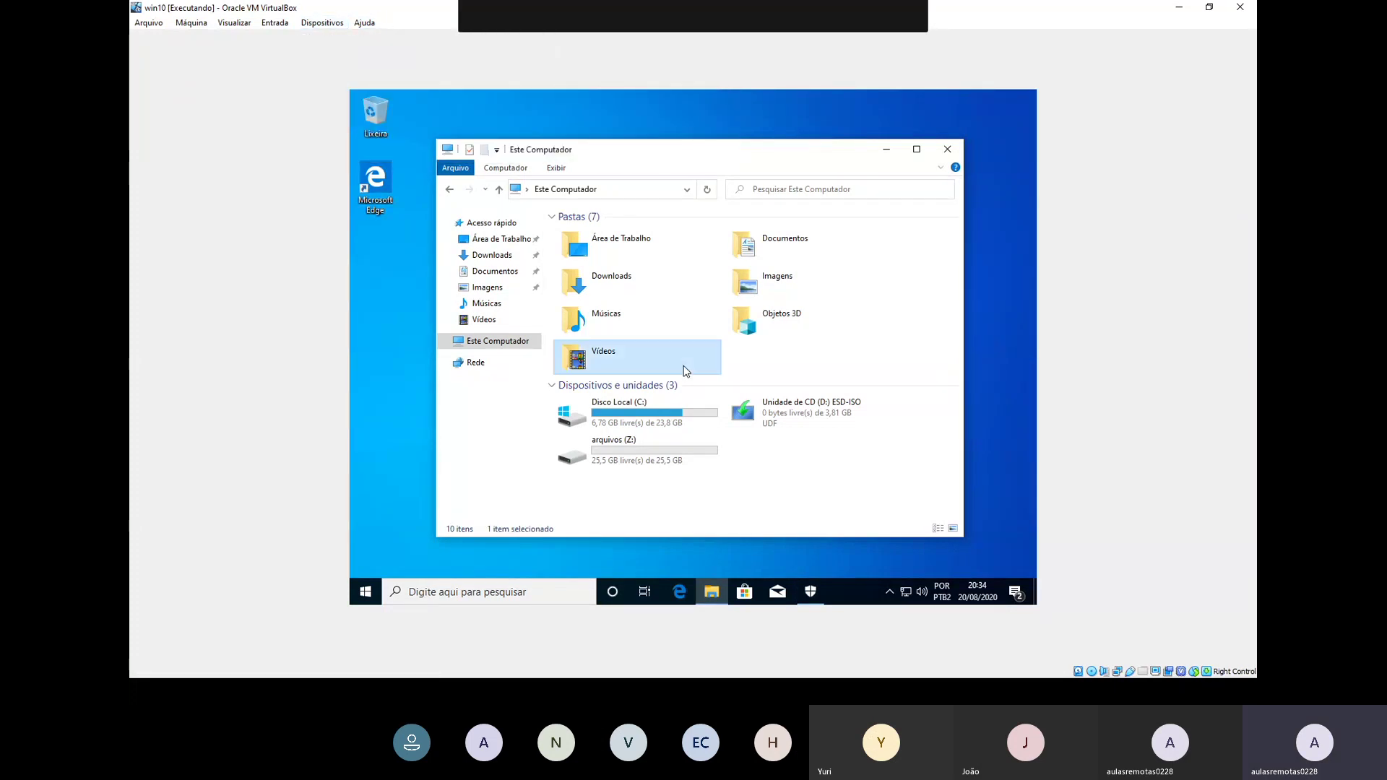
double_click(684, 367)
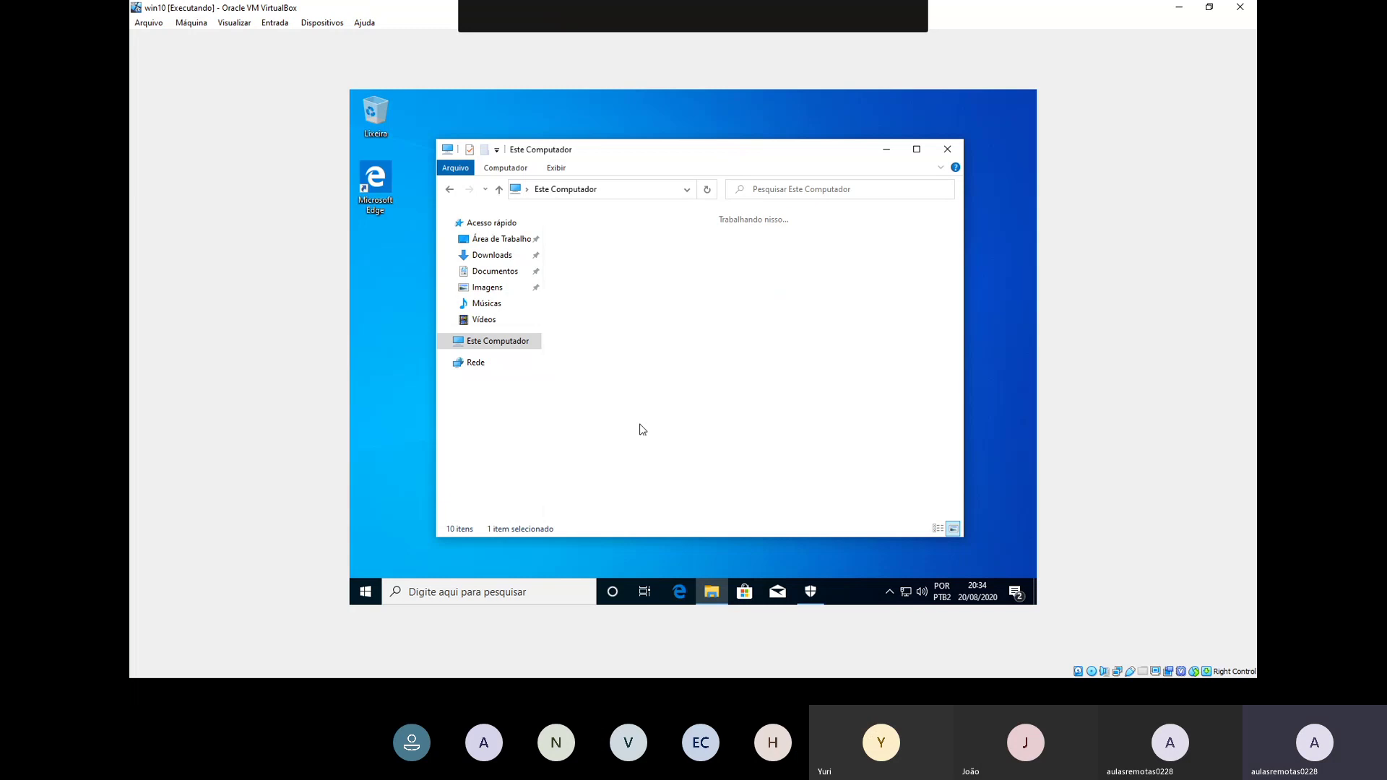
click(948, 149)
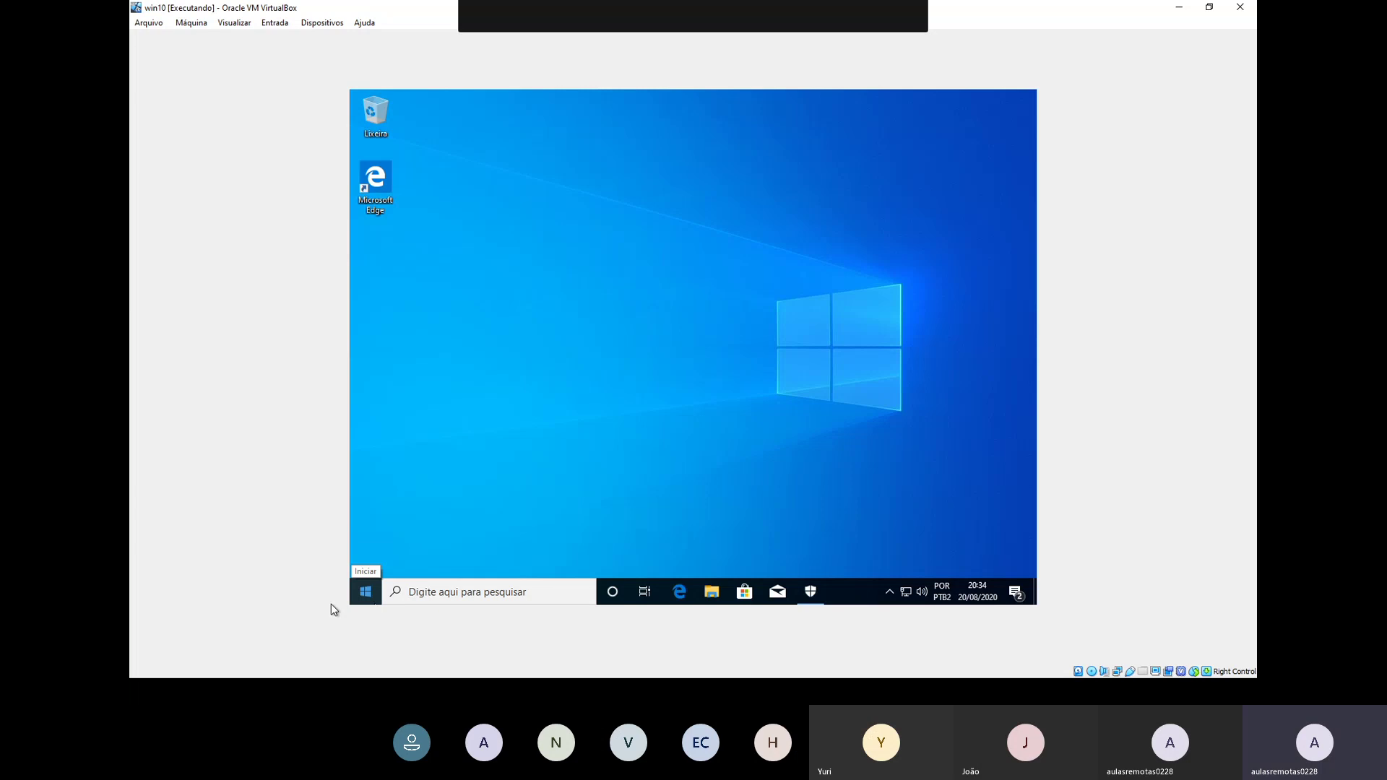
Step: Switch from VirtualBox back to the BARRA DE TAREFAS slide of the slideshow
click(839, 630)
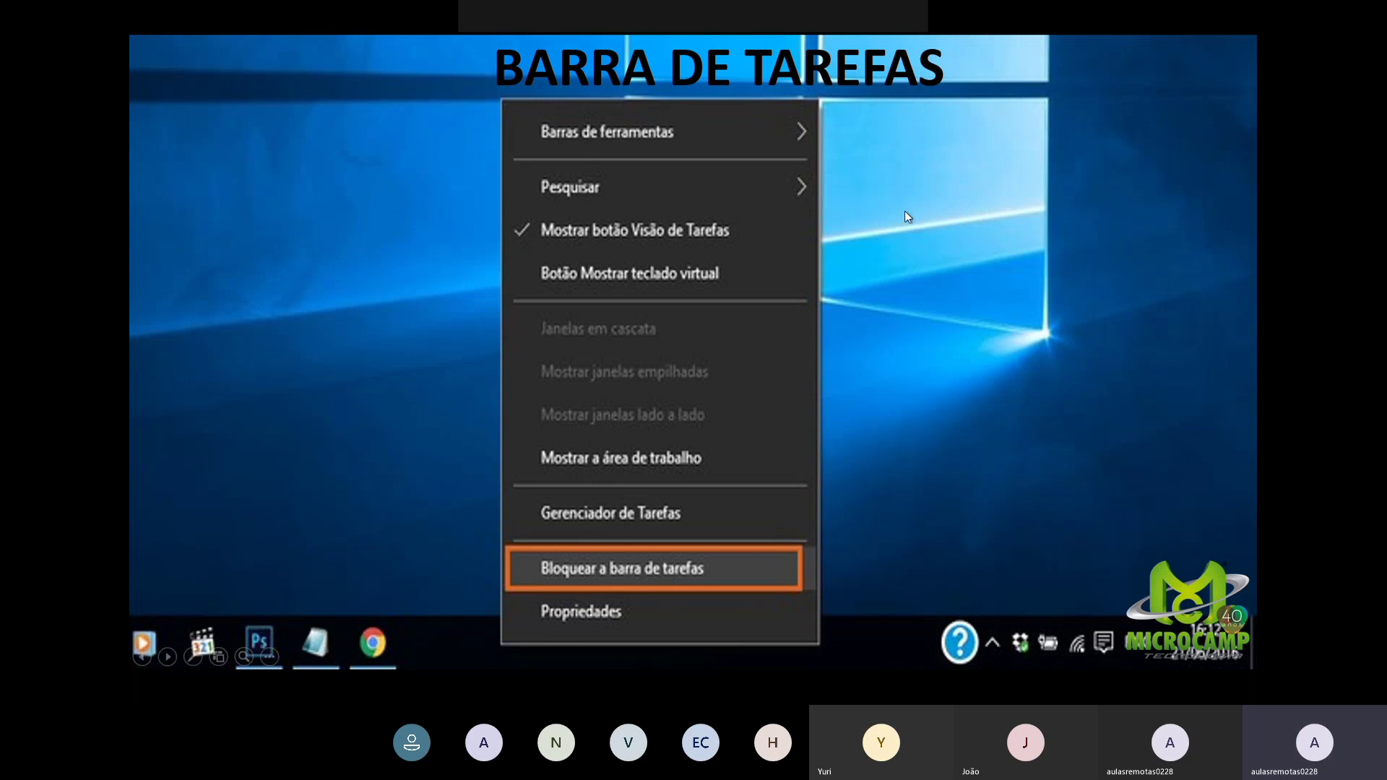
Step: Step back through the WINDOWS 10 slide to the PESQUISA research-questions slide
key(Left)
key(Left)
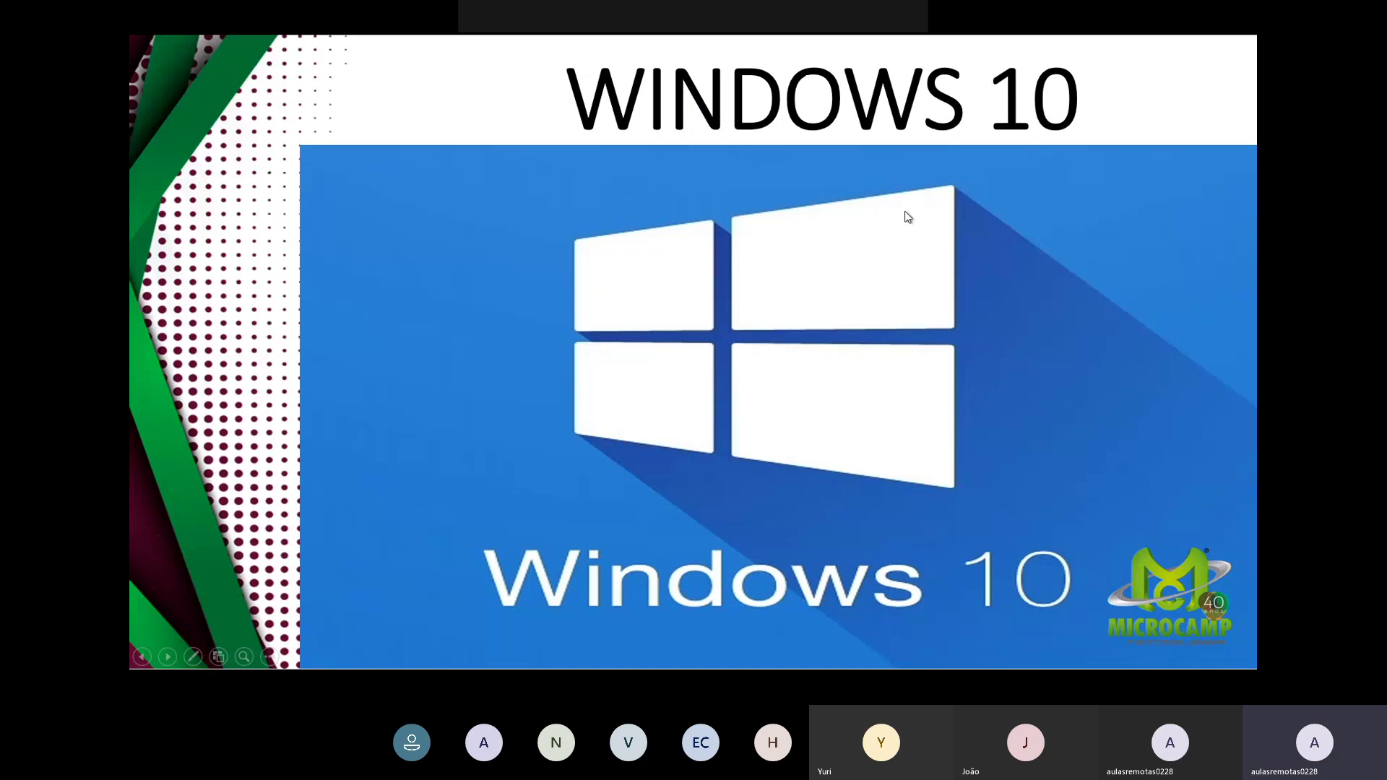
key(Left)
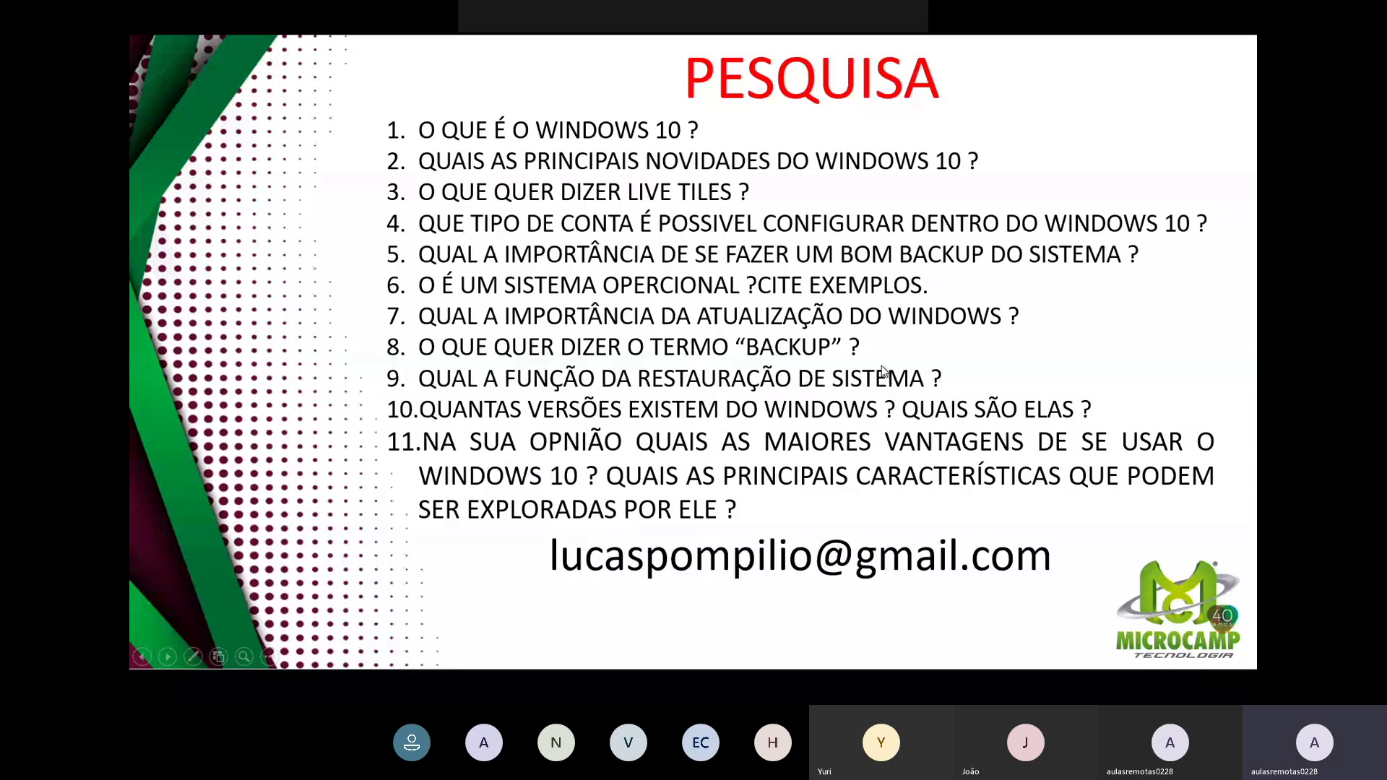